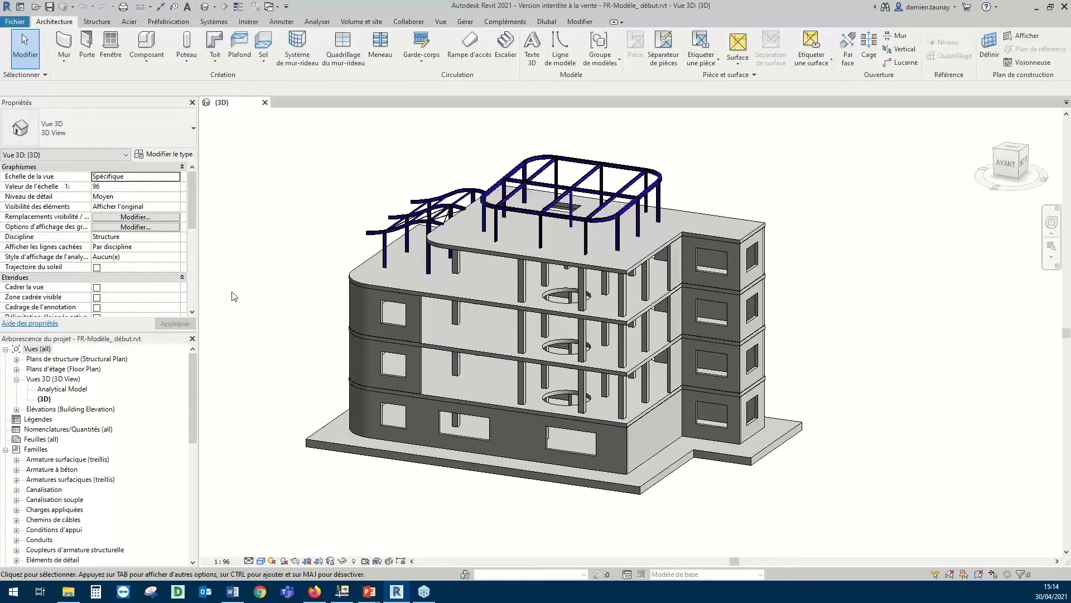
# Examine the building model in the 3D view from several sides, including the floors, foundation slab and rooftop steel structures
pyautogui.keyDown('shift'); pyautogui.moveTo(234, 296); pyautogui.dragTo(277, 302, button='middle'); pyautogui.keyUp('shift')
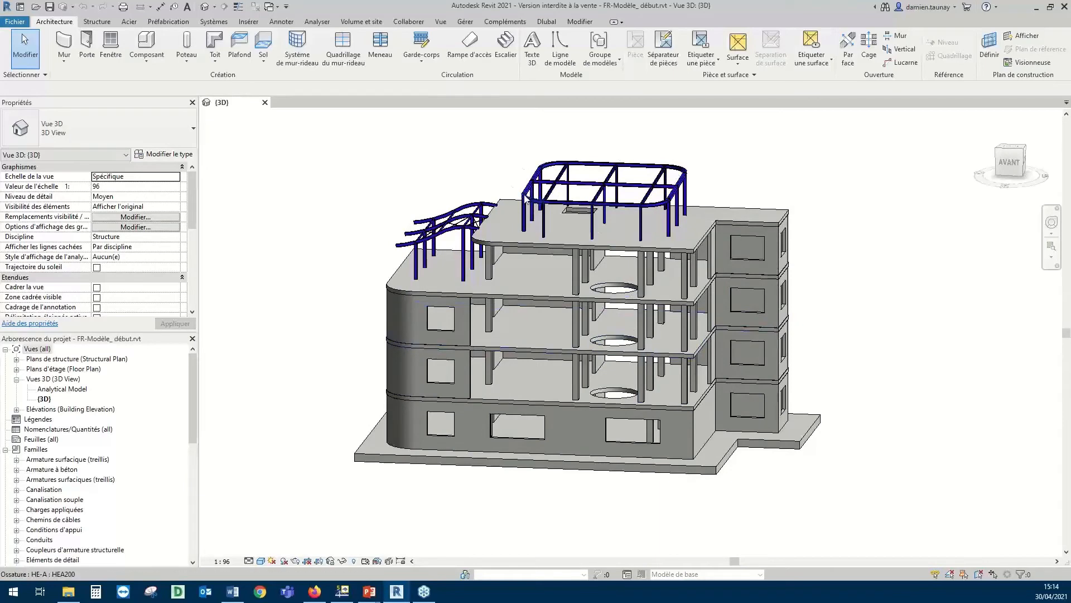
pyautogui.keyDown('shift'); pyautogui.moveTo(525, 204); pyautogui.dragTo(478, 187, button='middle'); pyautogui.keyUp('shift')
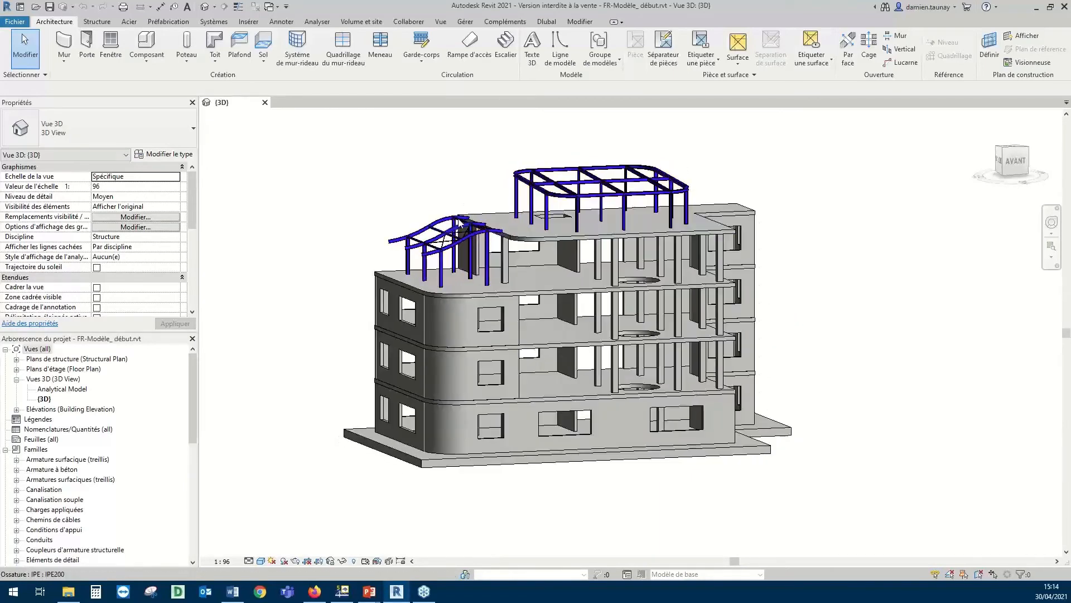
pyautogui.keyDown('shift'); pyautogui.moveTo(818, 232); pyautogui.dragTo(732, 304, button='middle'); pyautogui.keyUp('shift')
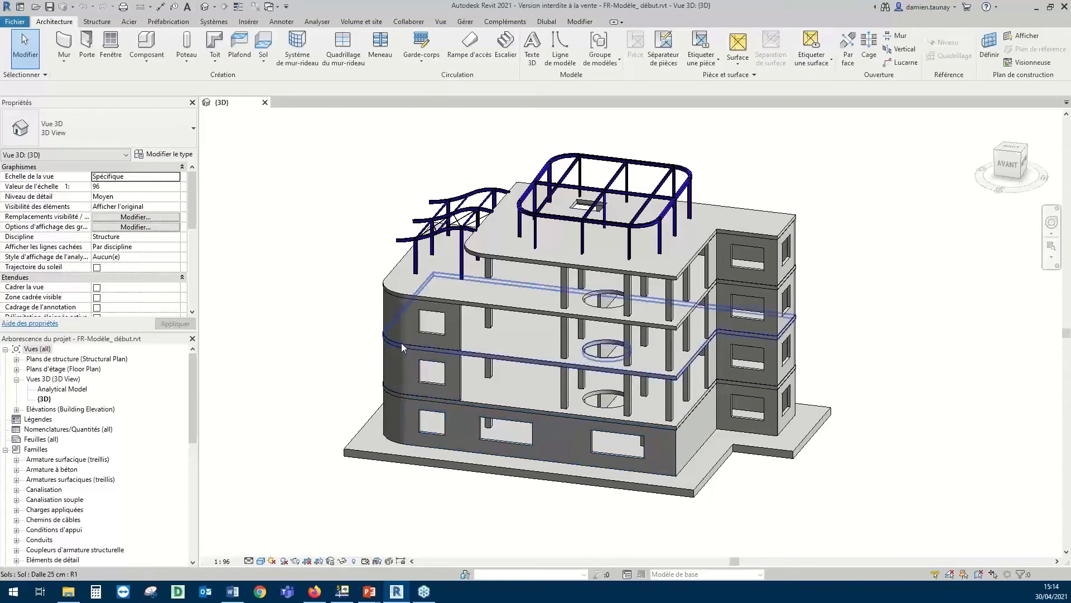
pyautogui.keyDown('shift'); pyautogui.moveTo(394, 303); pyautogui.dragTo(410, 449, button='middle'); pyautogui.keyUp('shift')
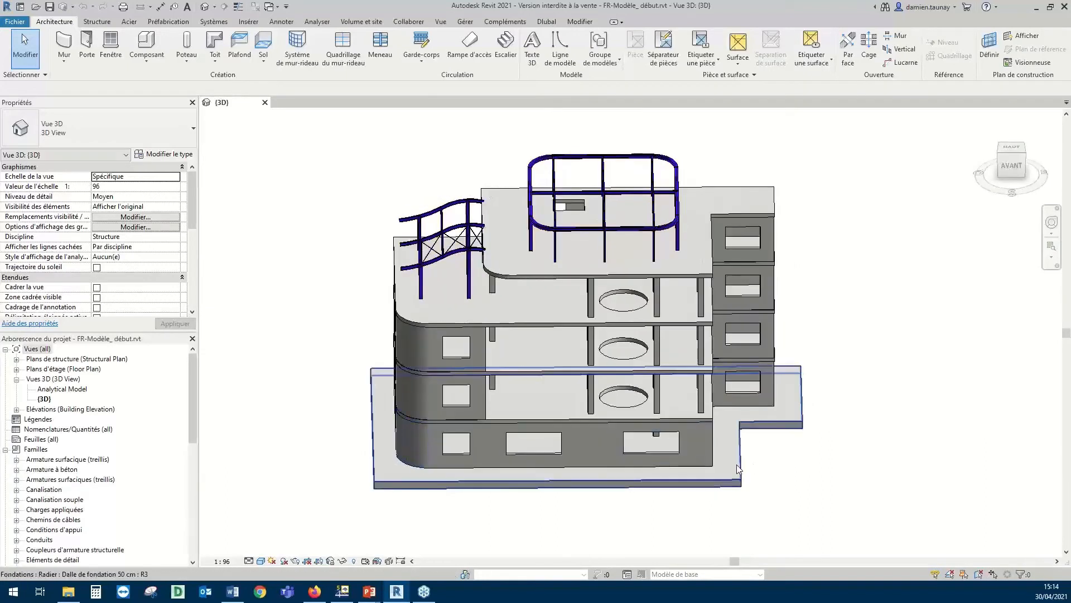
pyautogui.keyDown('shift'); pyautogui.moveTo(759, 475); pyautogui.dragTo(684, 438, button='middle'); pyautogui.keyUp('shift')
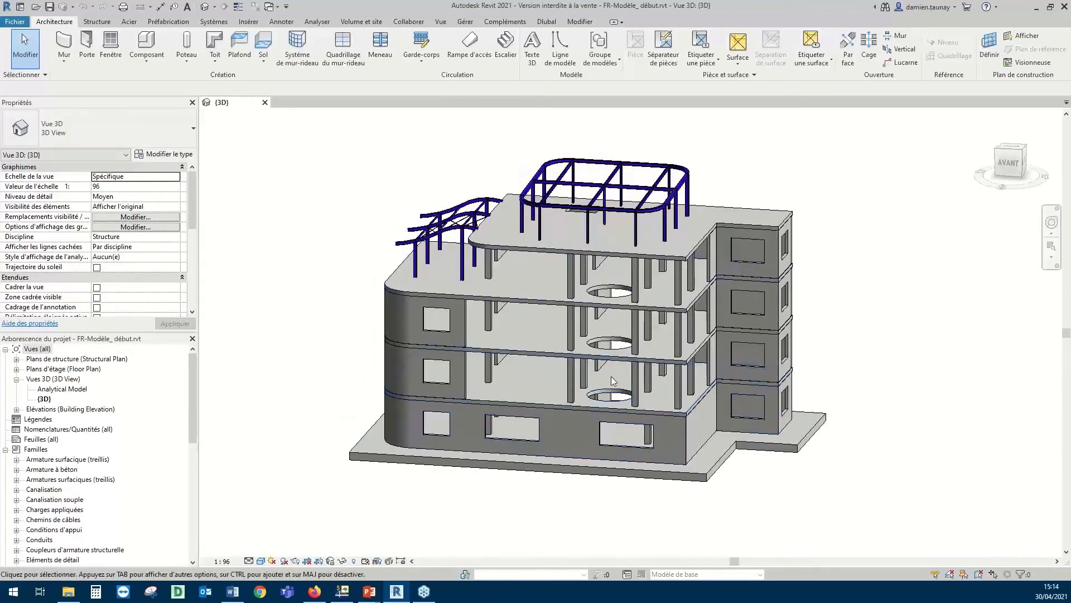
pyautogui.keyDown('shift'); pyautogui.moveTo(626, 398); pyautogui.dragTo(591, 189, button='middle'); pyautogui.keyUp('shift')
pyautogui.scroll(2, 591, 189)
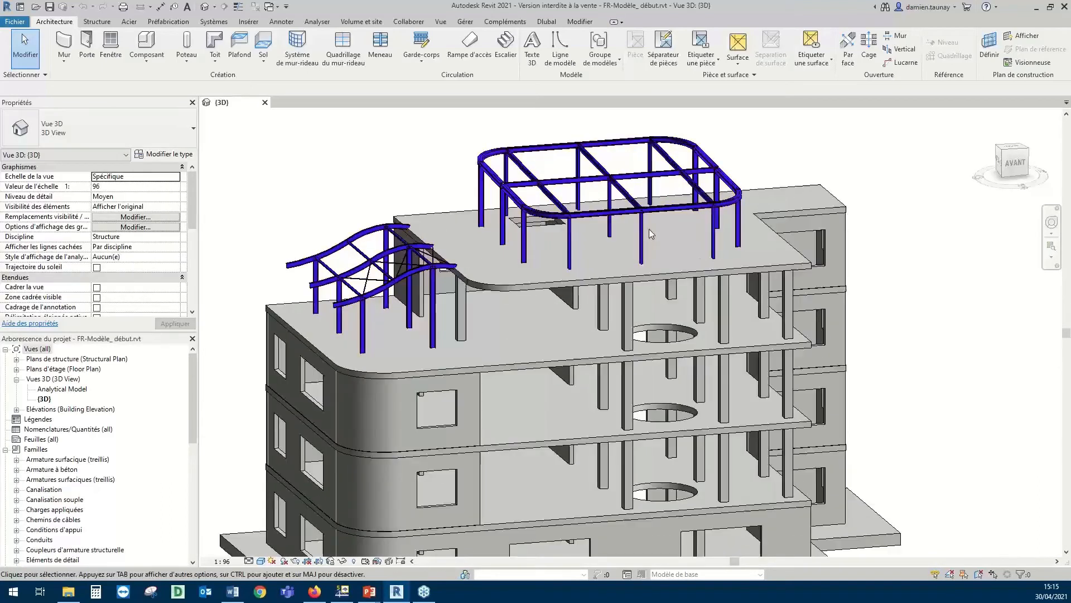
pyautogui.keyDown('shift'); pyautogui.moveTo(587, 233); pyautogui.dragTo(726, 210, button='middle'); pyautogui.keyUp('shift')
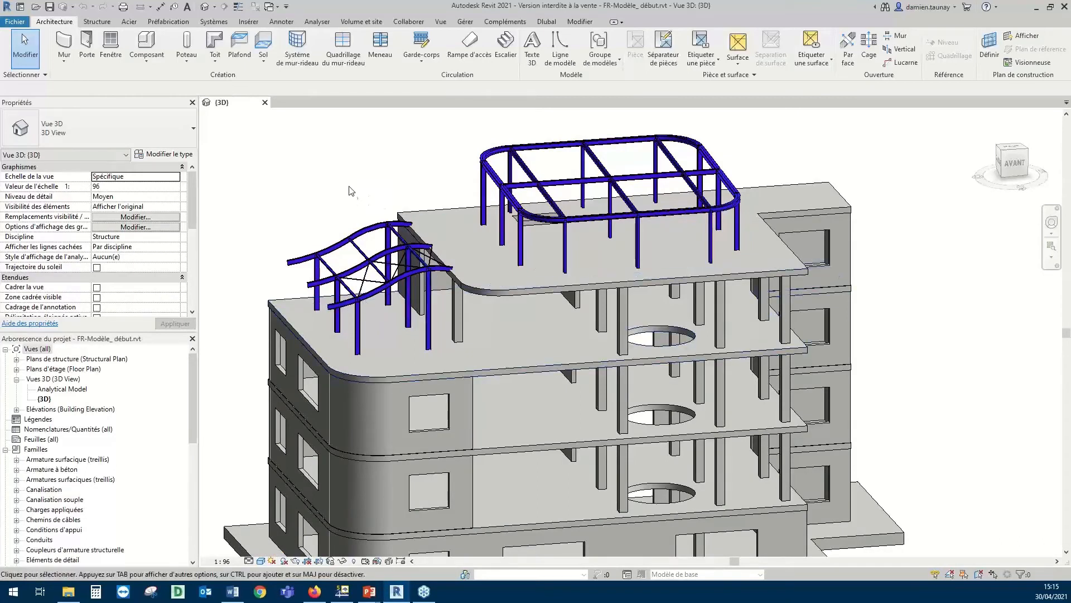
pyautogui.scroll(-1, 415, 228)
pyautogui.keyDown('shift'); pyautogui.moveTo(415, 229); pyautogui.dragTo(339, 298, button='middle'); pyautogui.keyUp('shift')
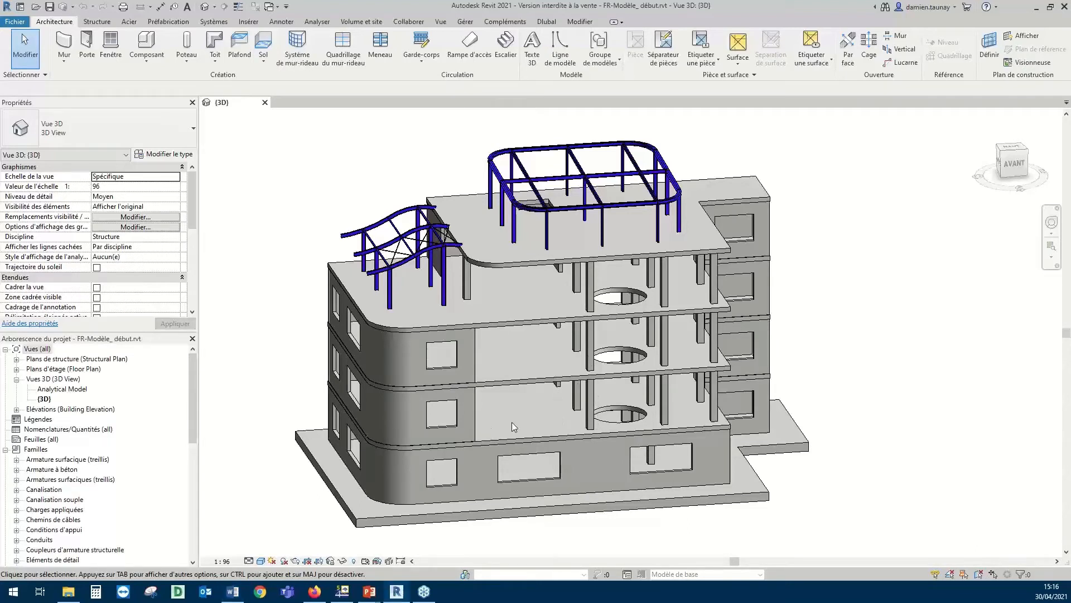
pyautogui.moveTo(279, 247); pyautogui.dragTo(289, 232, button='middle')
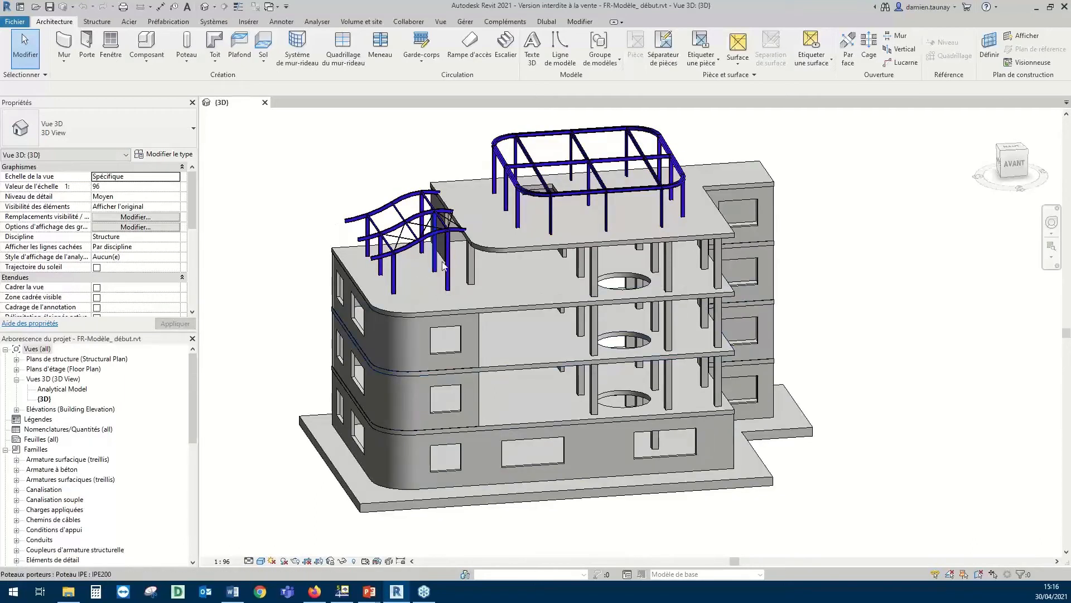
# Inspect the analytical properties (Radiers analytiques) of the foundation slab under the building, and clear the selection
pyautogui.scroll(2, 315, 245)
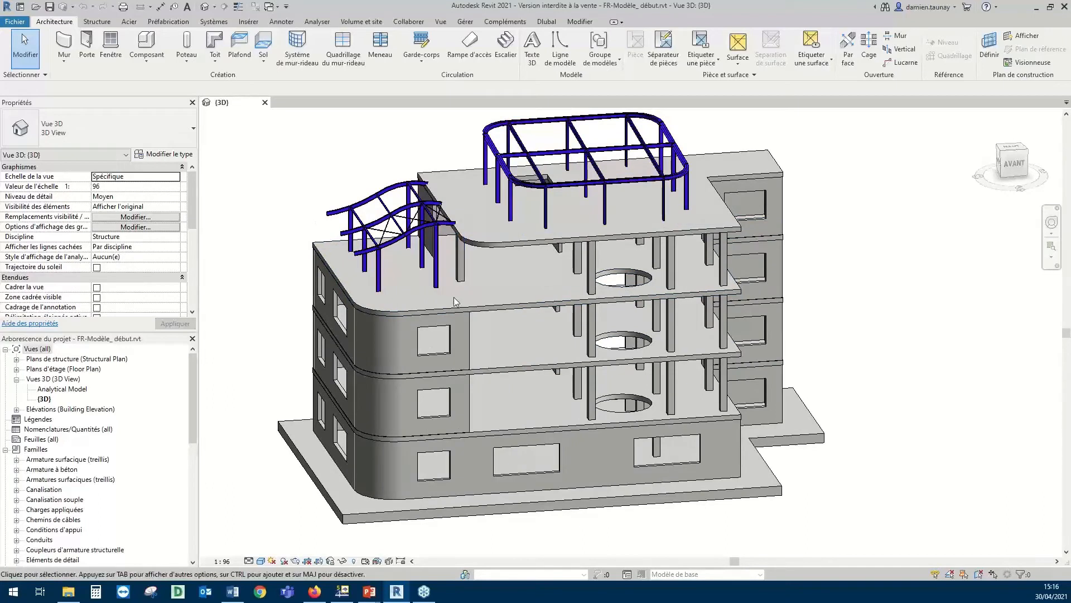
pyautogui.click(351, 514)
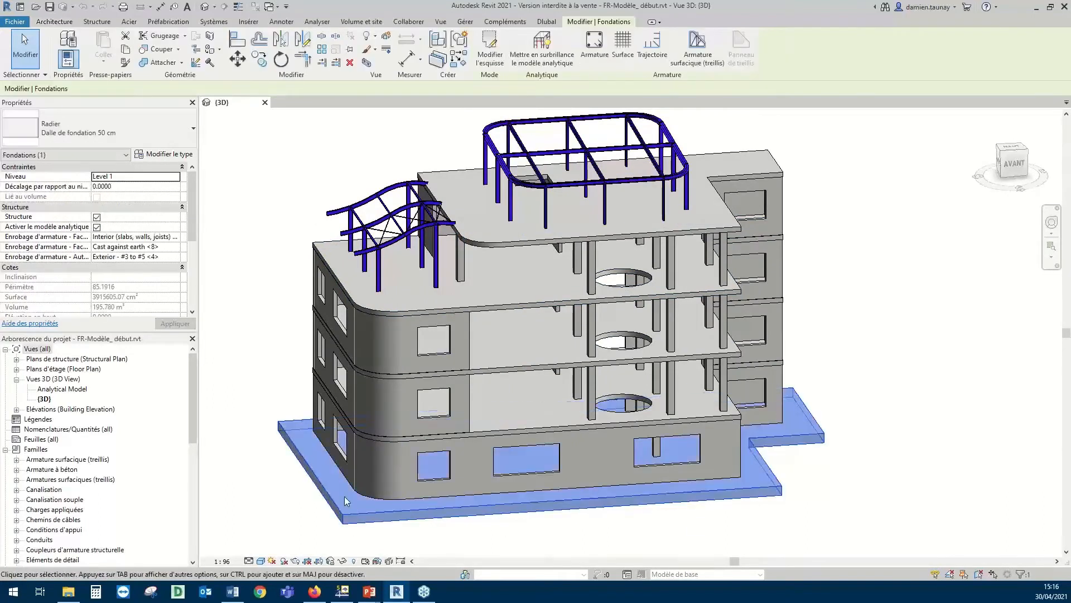
pyautogui.click(106, 156)
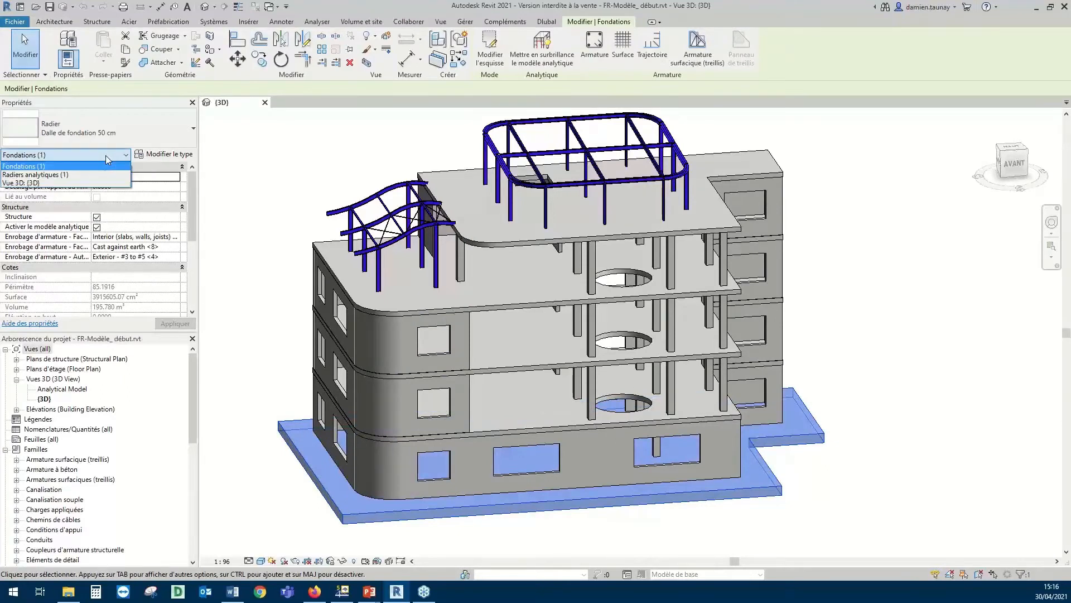
pyautogui.click(53, 175)
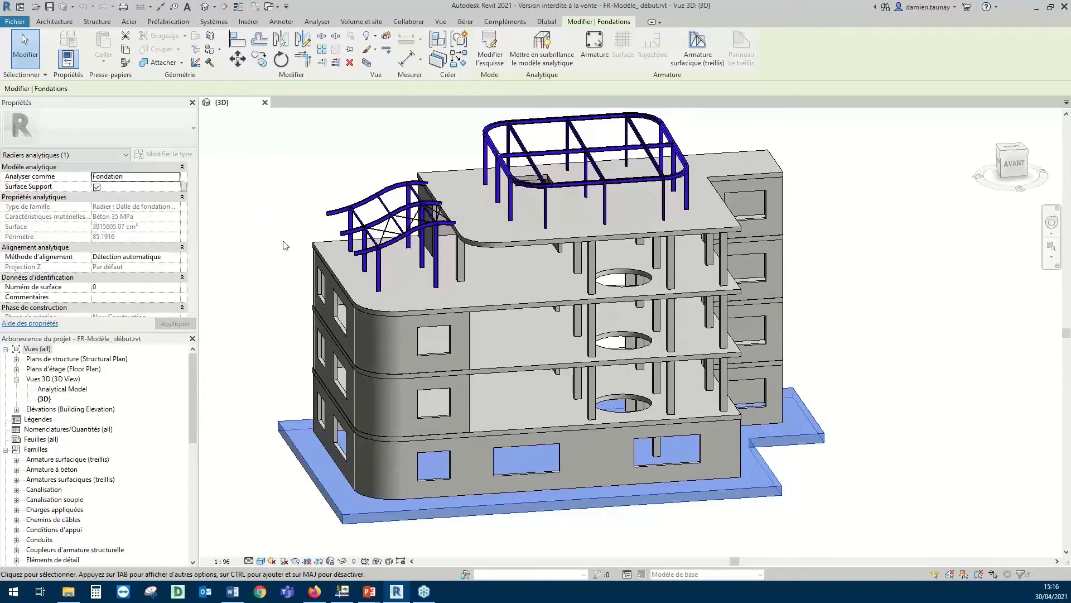
pyautogui.click(274, 228)
# Inspect the analytical beam properties (Poutres analytiques) of an RB 25 round bar brace in the curved canopy, and clear the selection
pyautogui.scroll(5, 279, 230)
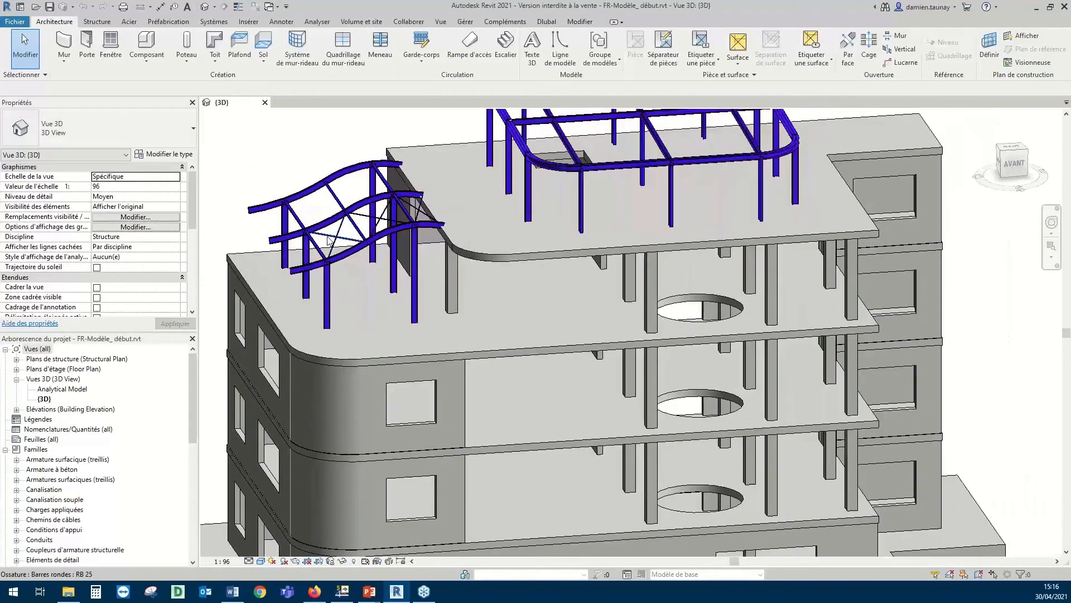
pyautogui.click(330, 240)
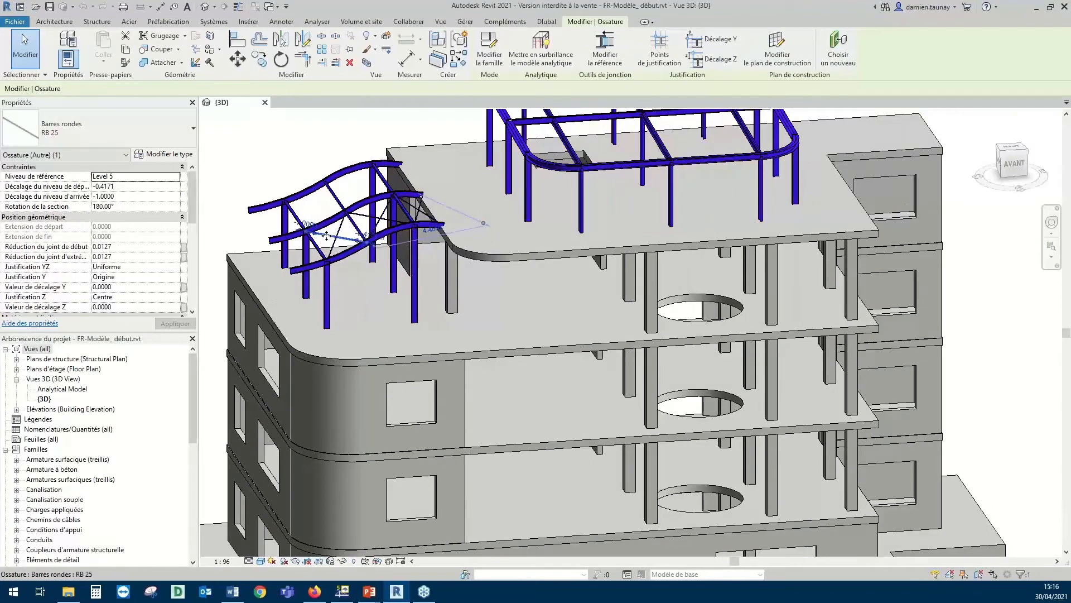
pyautogui.click(61, 154)
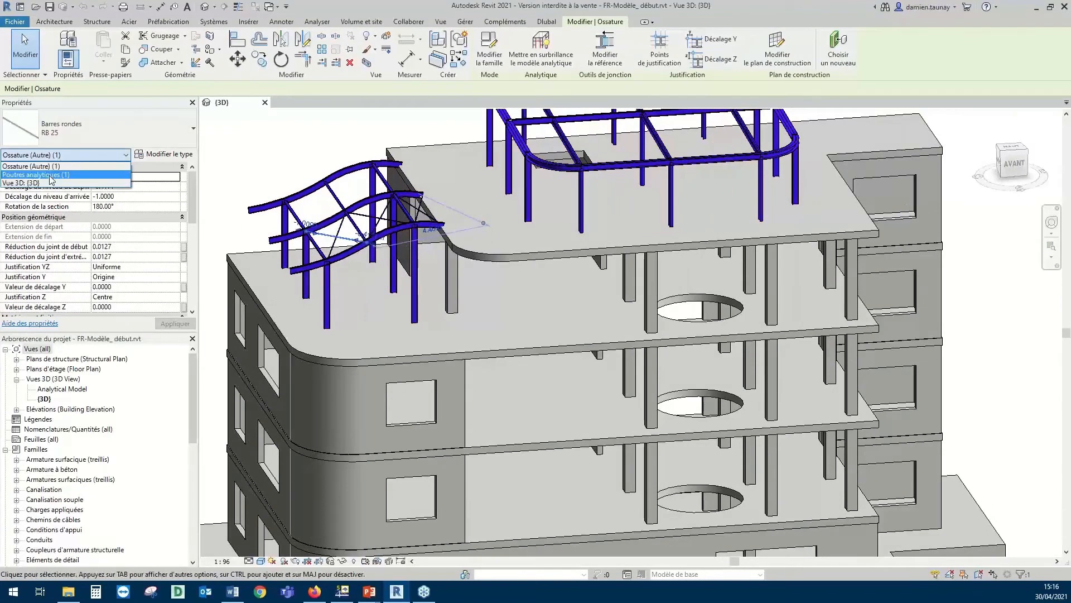
pyautogui.click(52, 175)
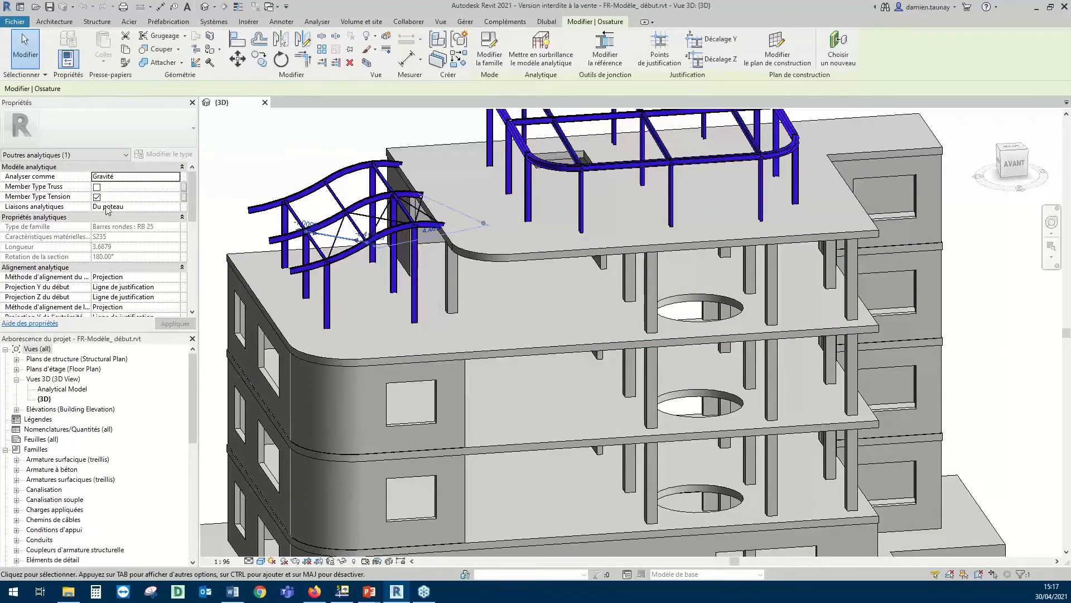
pyautogui.click(279, 155)
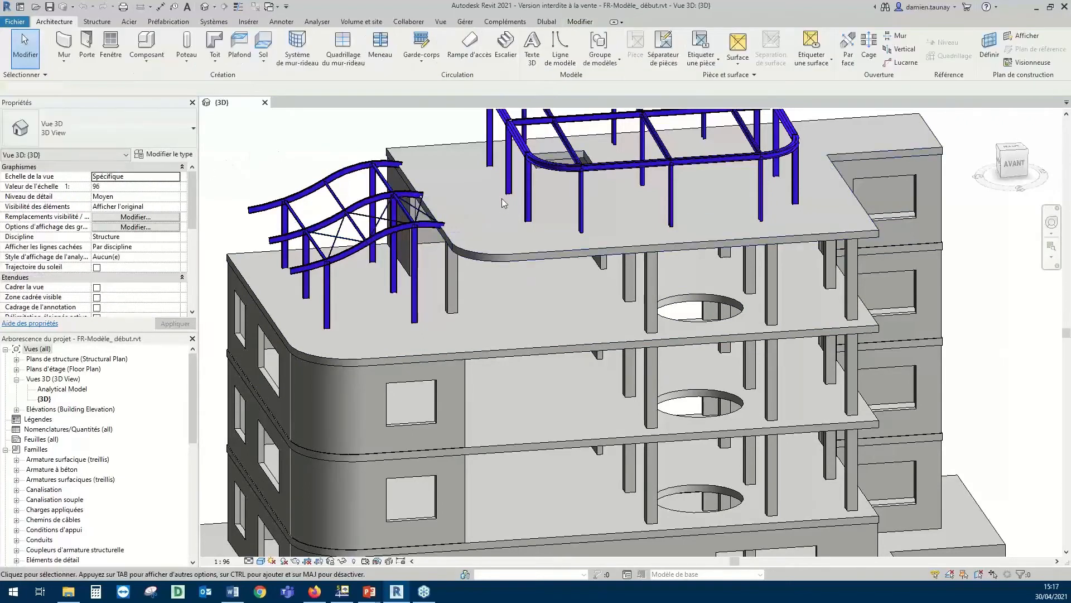
# Display the analytical column properties (Poteaux analytiques) of the IPE200 column at the front corner of the rooftop frame
pyautogui.click(529, 190)
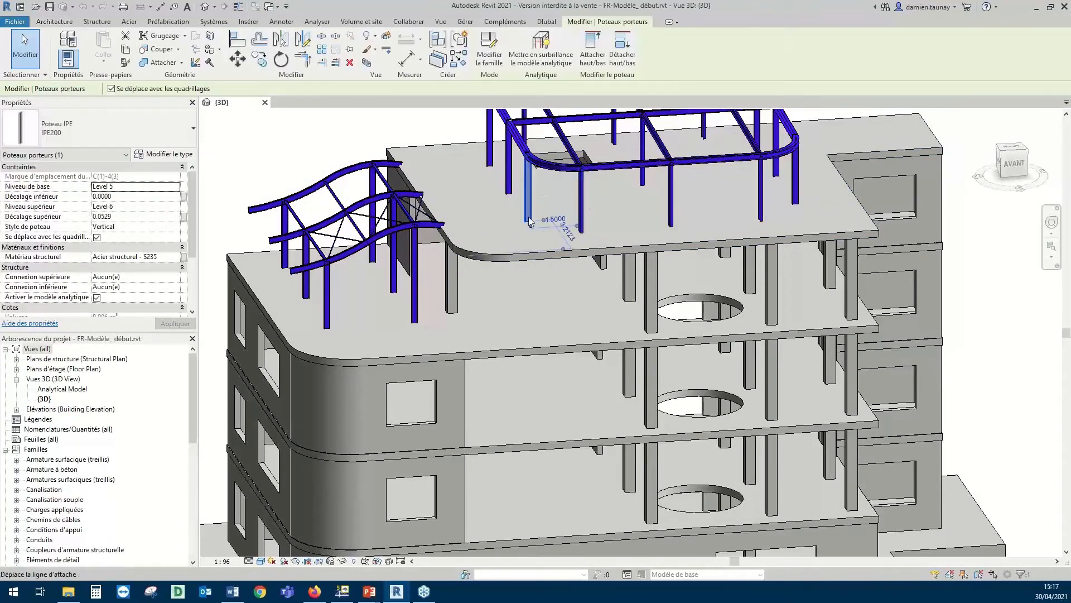
pyautogui.click(58, 158)
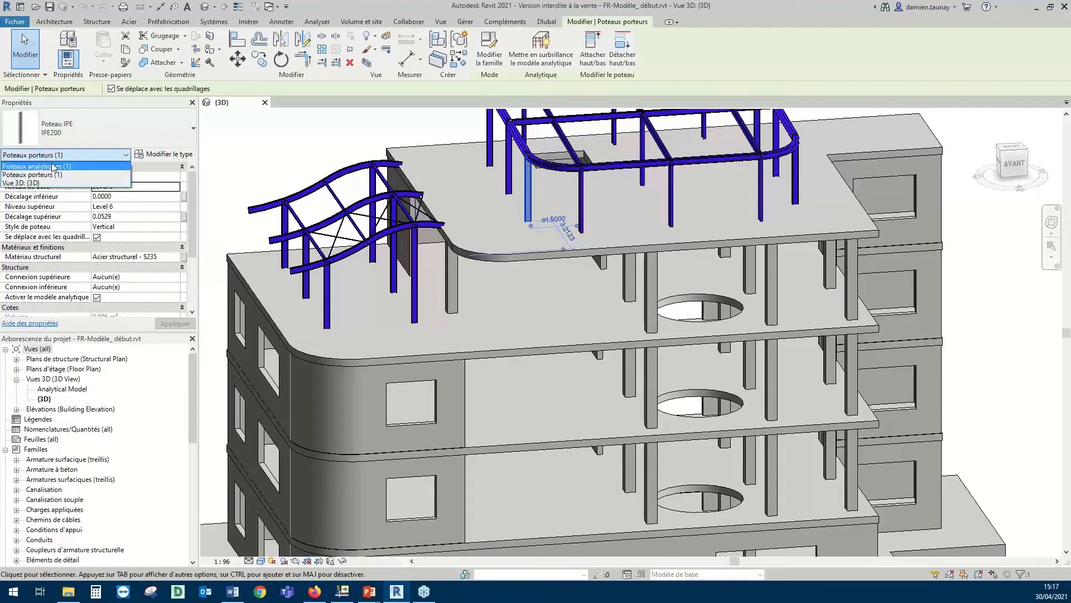
pyautogui.click(40, 175)
pyautogui.click(47, 156)
pyautogui.click(48, 171)
# Review the column's analytical model, alignment, release, member force and identification properties, and clear the selection
pyautogui.scroll(-3, 92, 221)
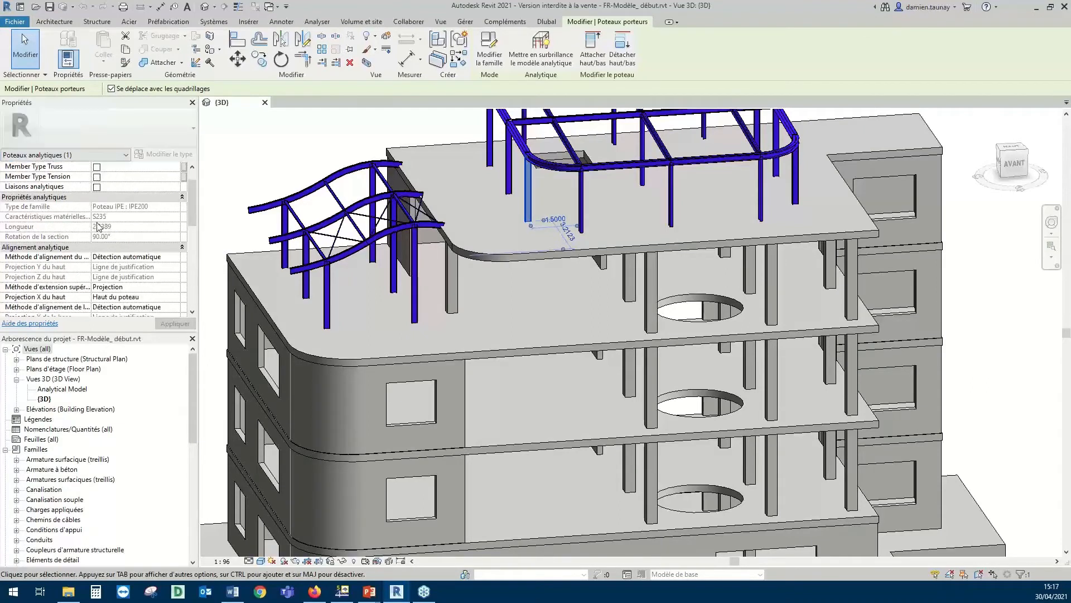
pyautogui.scroll(3, 90, 217)
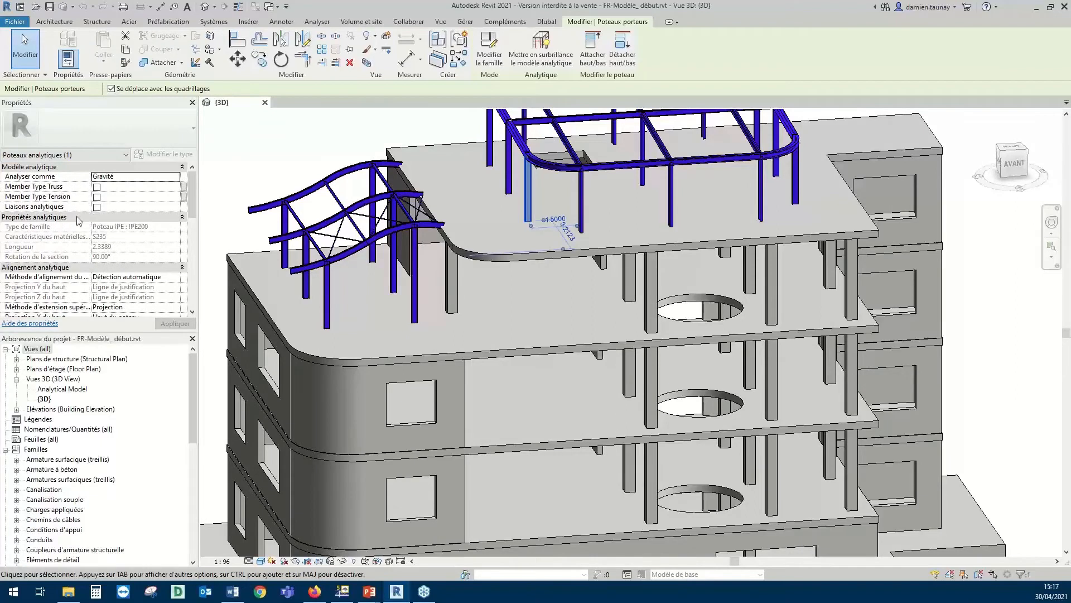
pyautogui.scroll(-10, 83, 241)
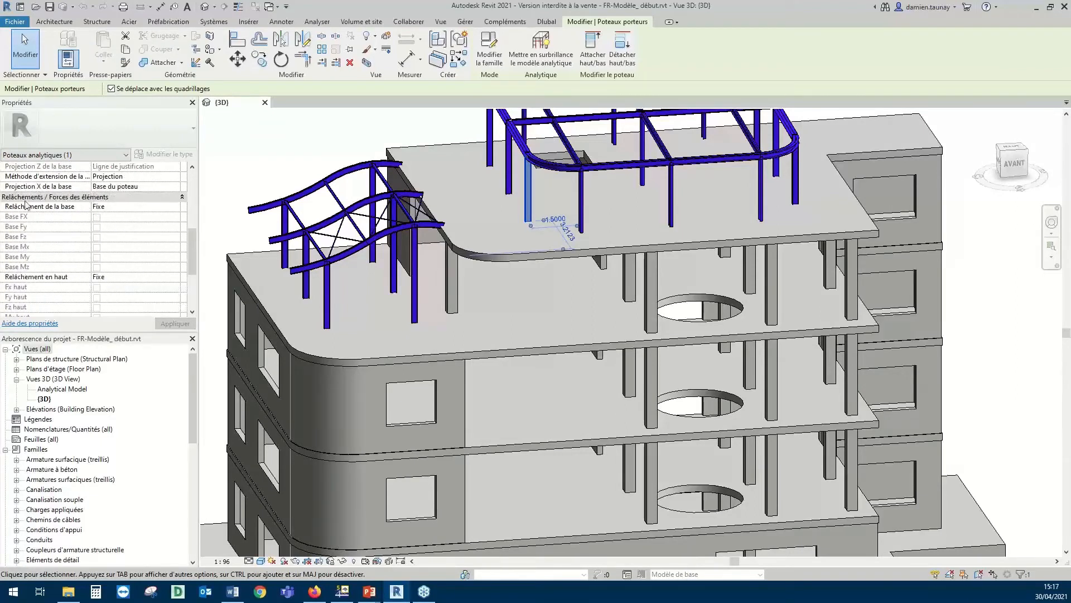
pyautogui.scroll(-1, 63, 272)
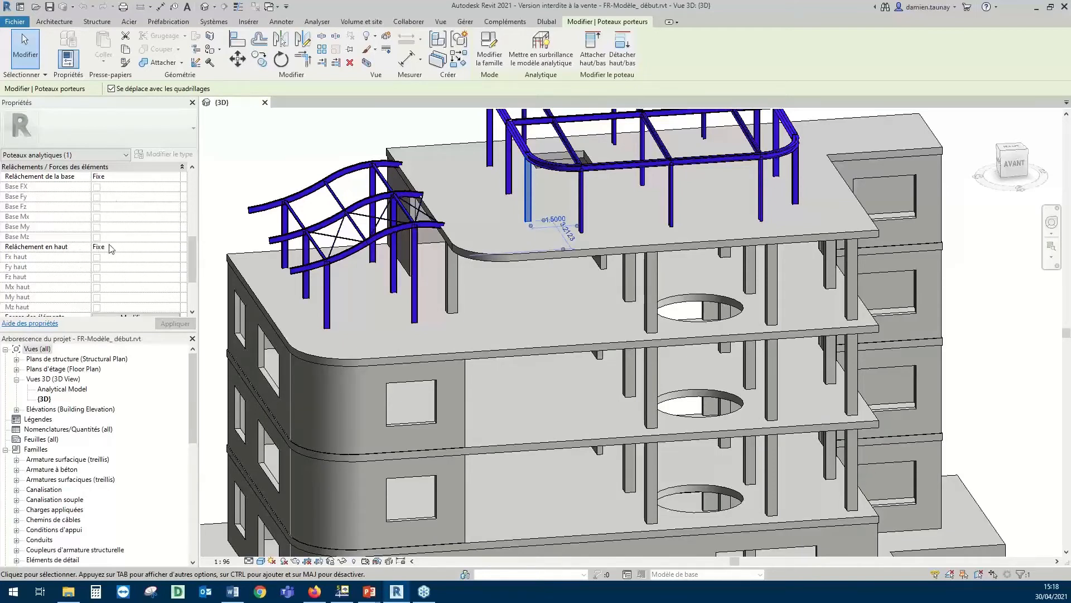
pyautogui.scroll(-3, 111, 249)
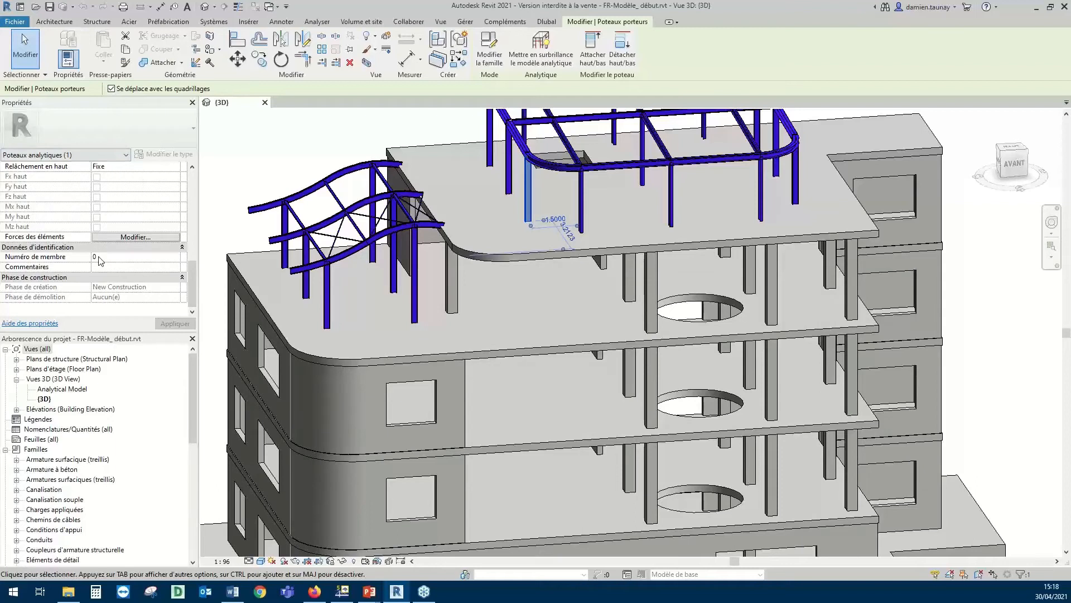
pyautogui.scroll(4, 102, 268)
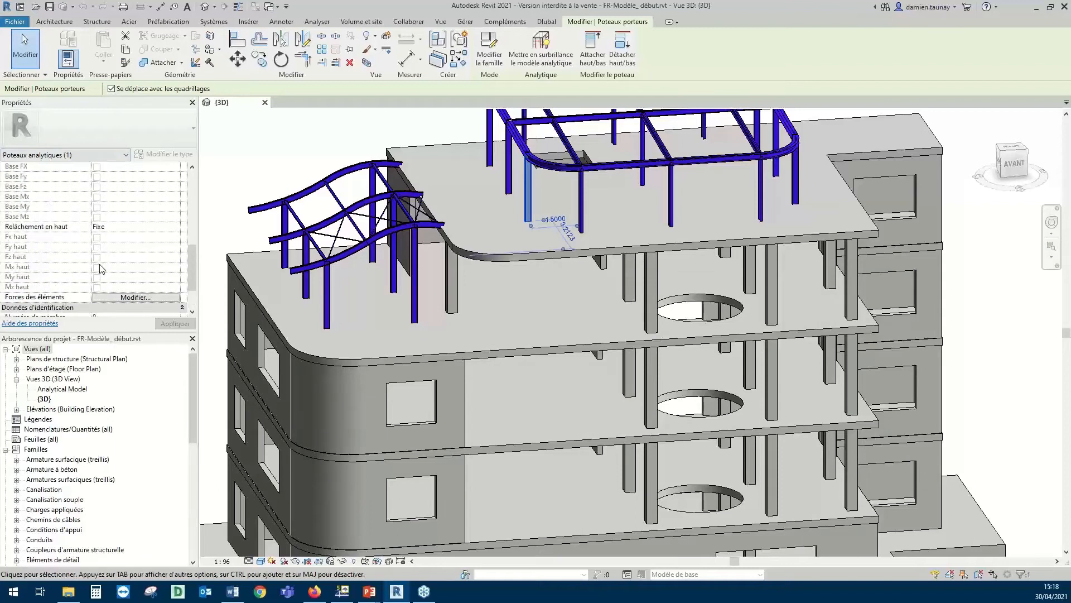
pyautogui.scroll(1, 101, 269)
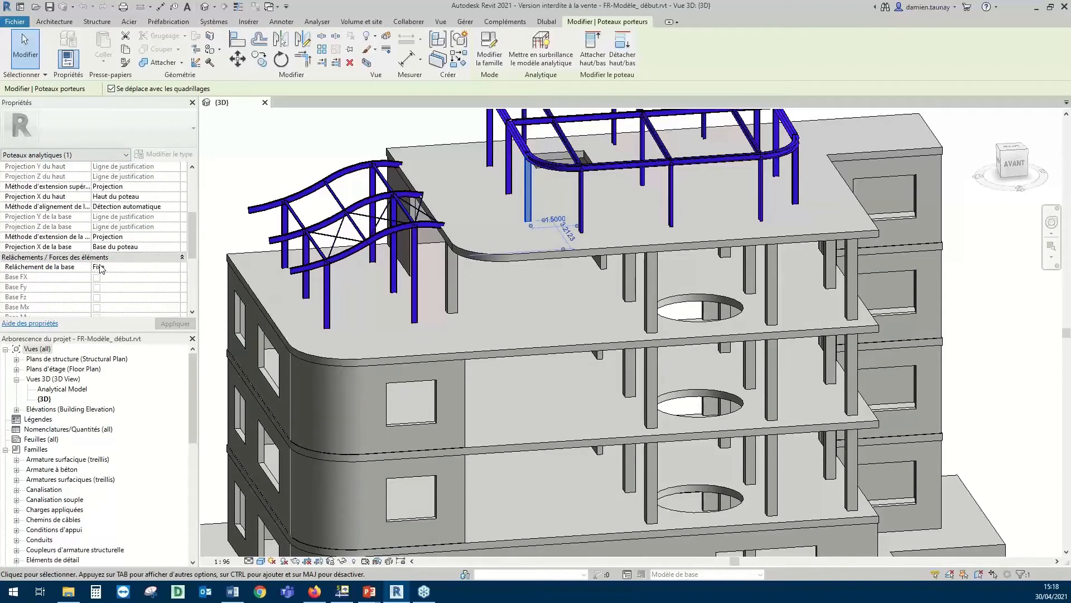
pyautogui.scroll(4, 102, 268)
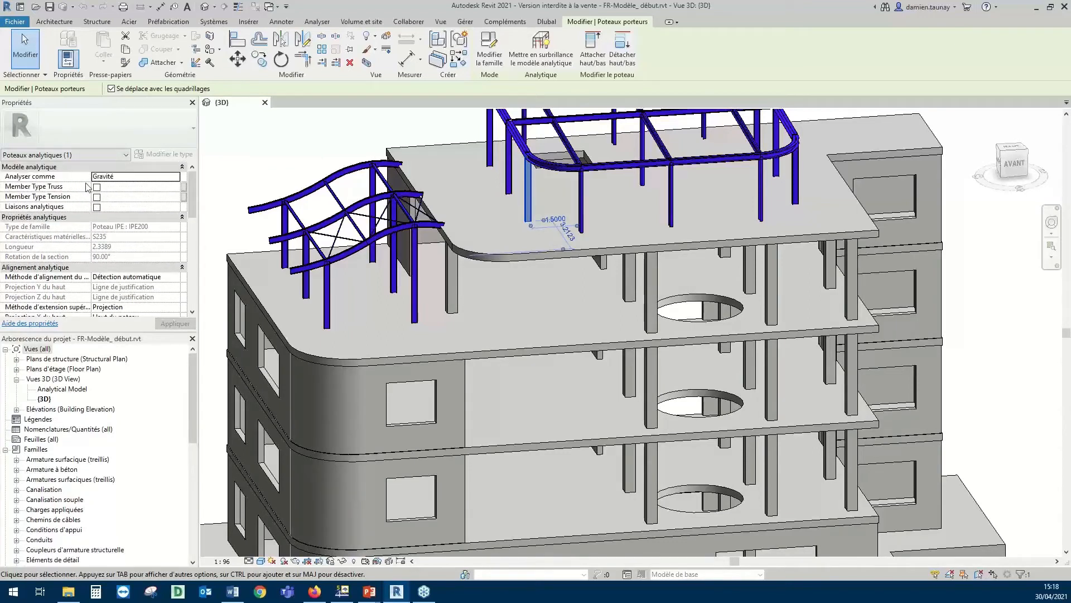
pyautogui.click(241, 198)
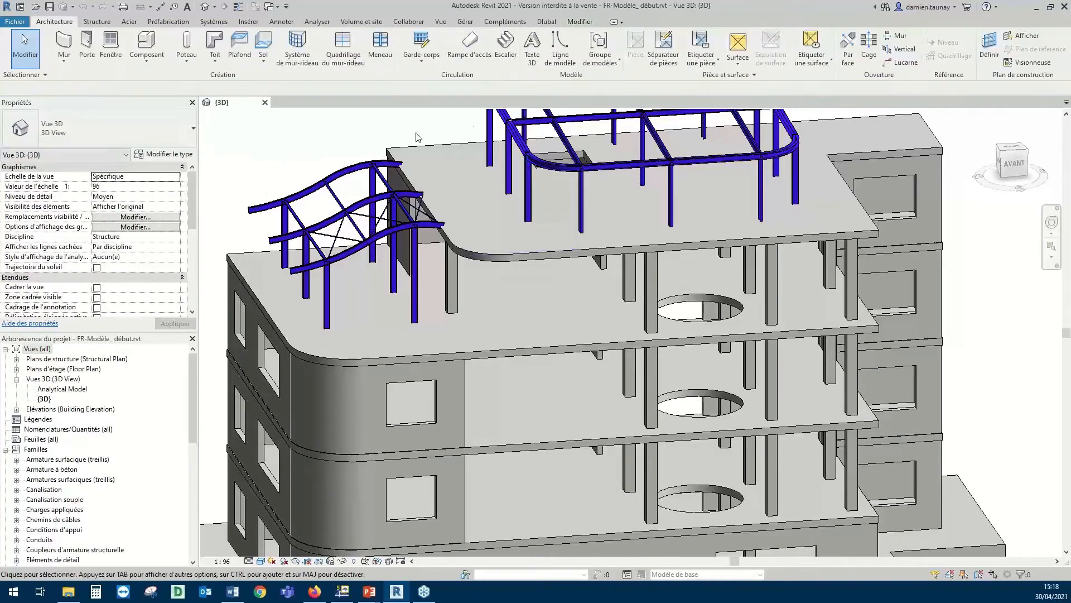
# Review the Dlubal link parameters in French with user-defined names deactivated, and close the dialog
pyautogui.click(555, 20)
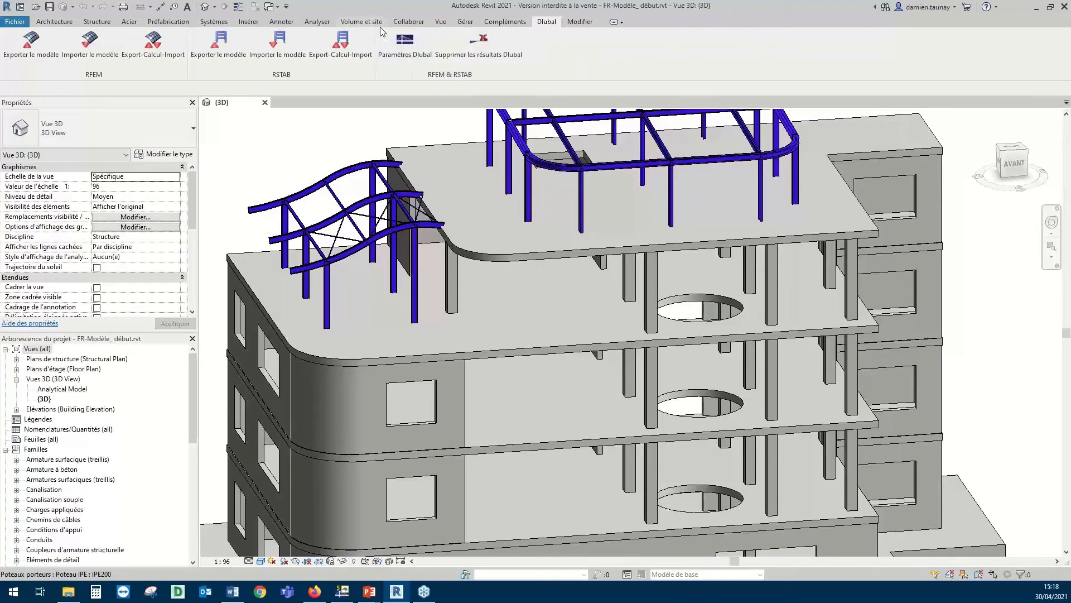
pyautogui.click(412, 55)
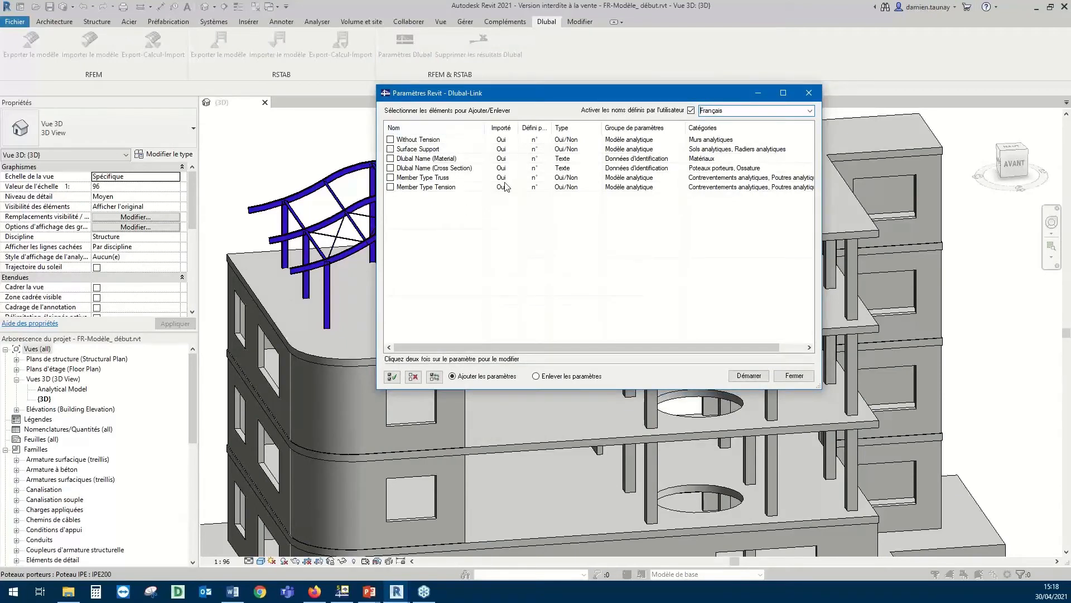
pyautogui.click(640, 111)
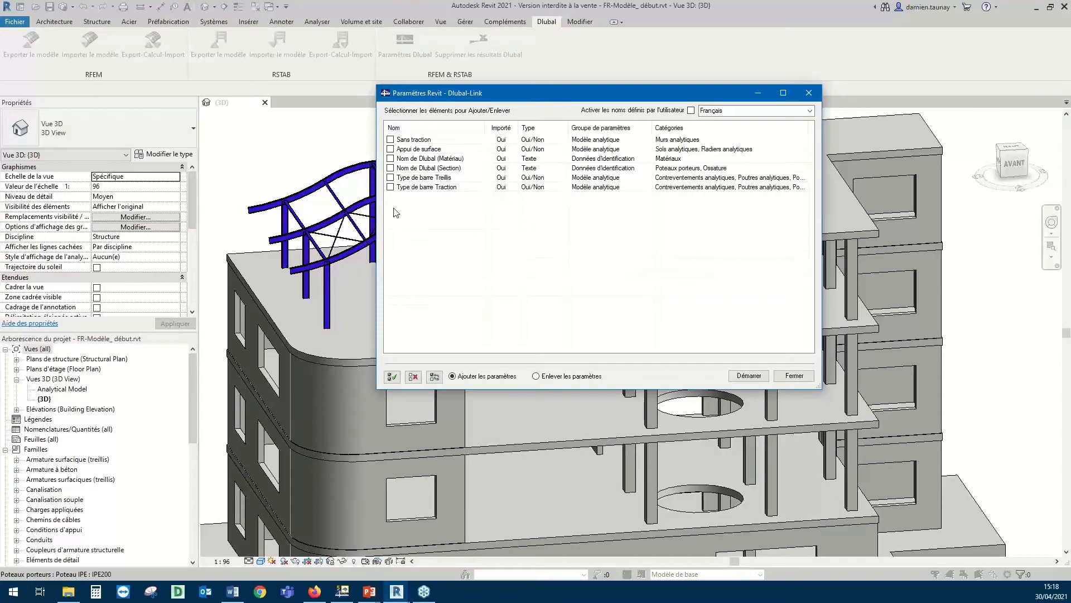
pyautogui.click(808, 92)
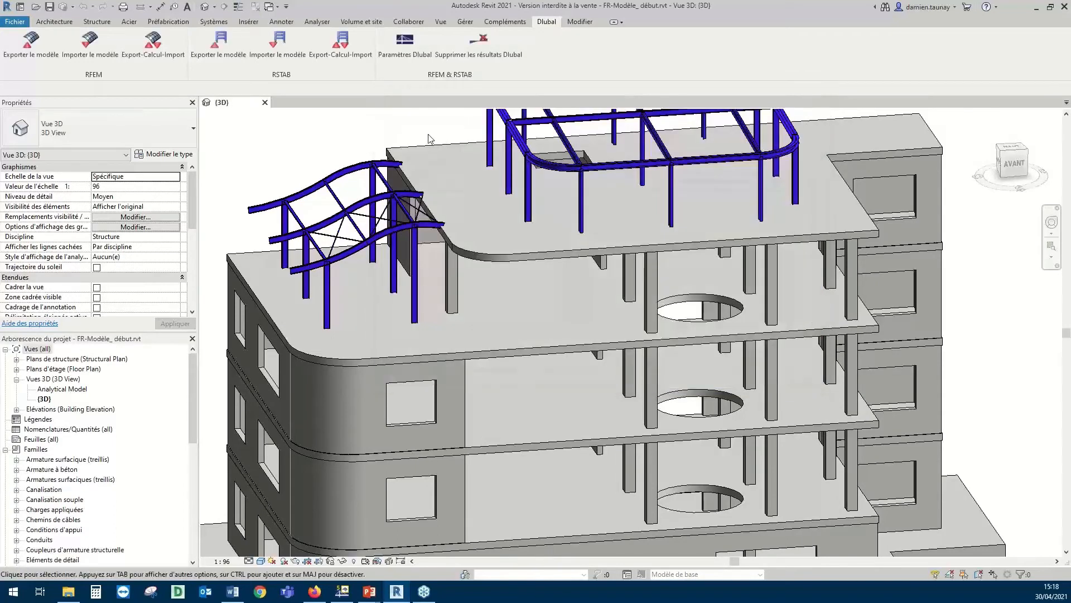
pyautogui.scroll(-3, 428, 139)
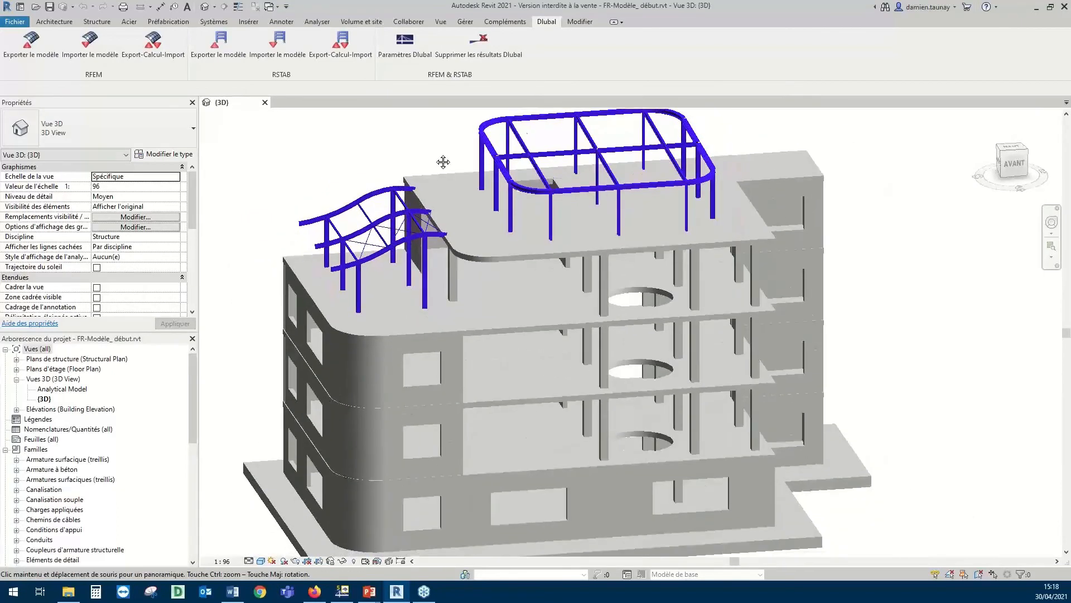
pyautogui.scroll(-2, 443, 162)
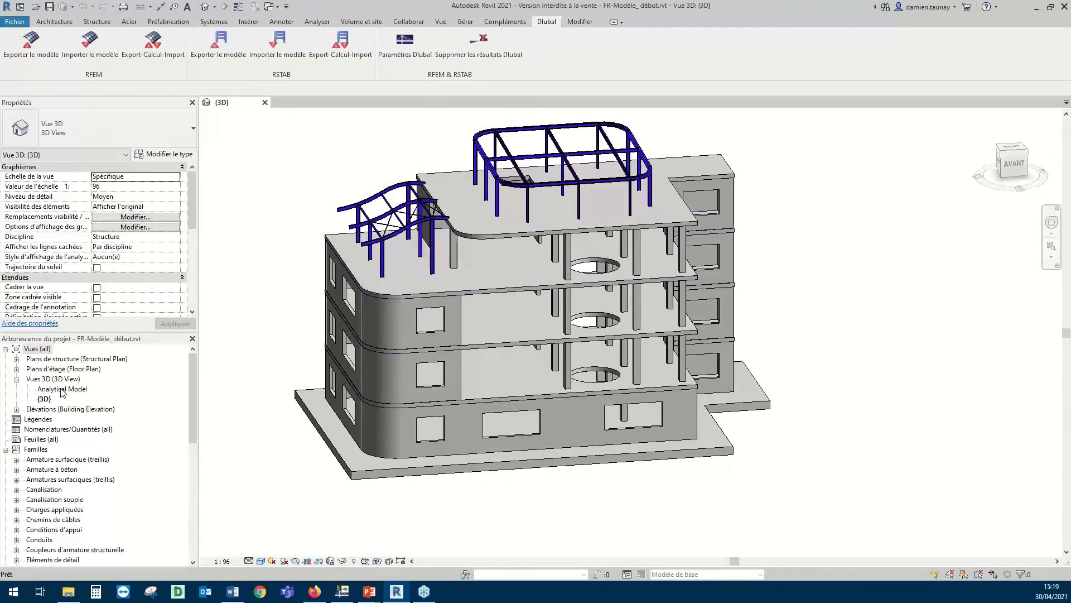
# Open the Analytical Model 3D view and examine the building's analytical surfaces, members and loads from several directions
pyautogui.doubleClick(63, 389)
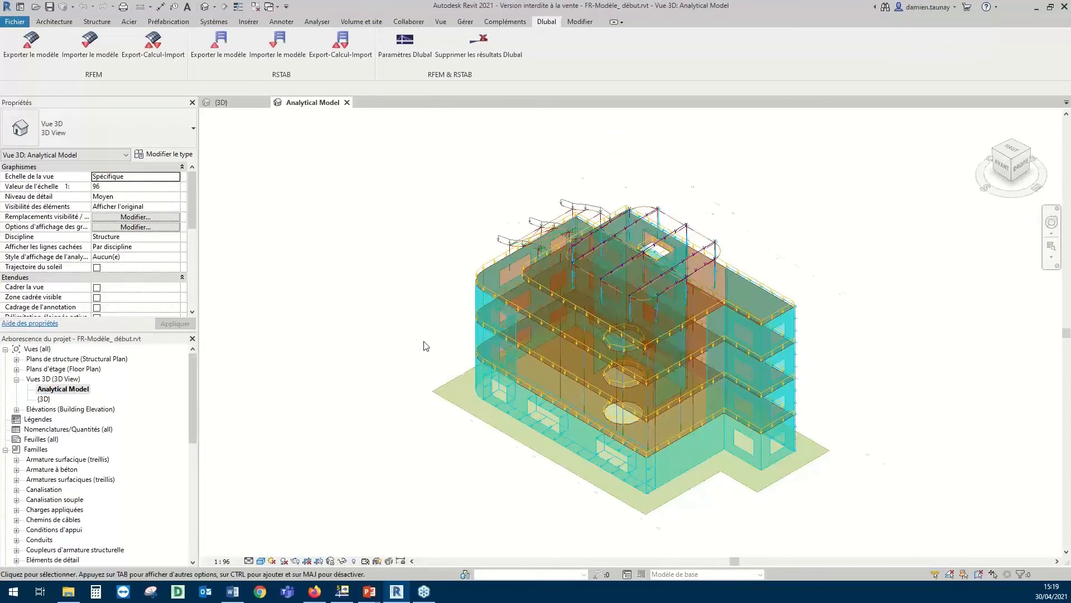
pyautogui.scroll(2, 425, 346)
pyautogui.keyDown('shift'); pyautogui.moveTo(453, 384); pyautogui.dragTo(496, 335, button='middle'); pyautogui.keyUp('shift')
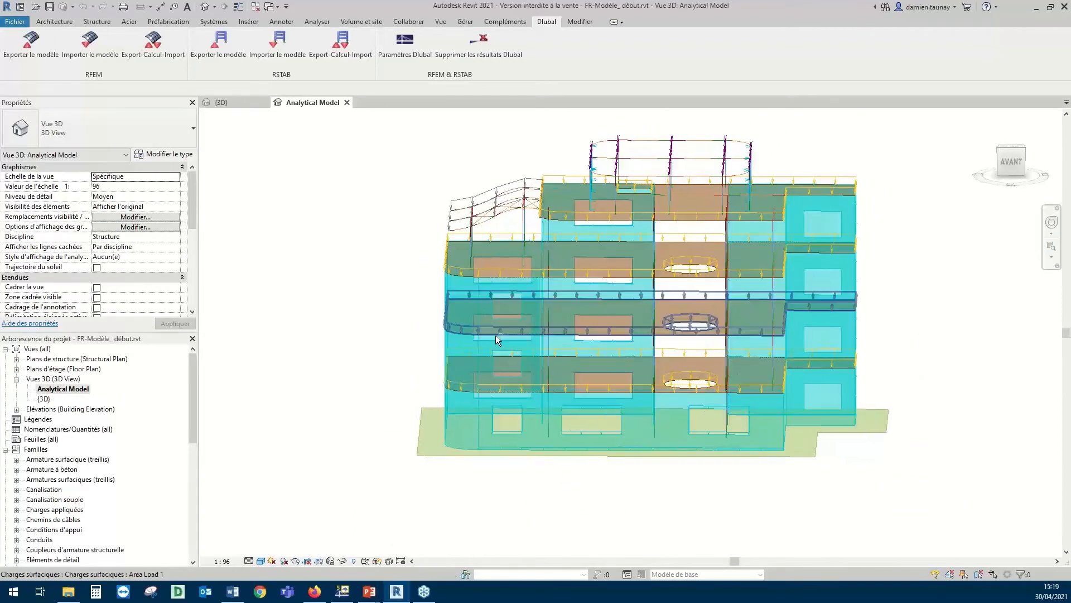
pyautogui.keyDown('shift'); pyautogui.moveTo(571, 420); pyautogui.dragTo(679, 491, button='middle'); pyautogui.keyUp('shift')
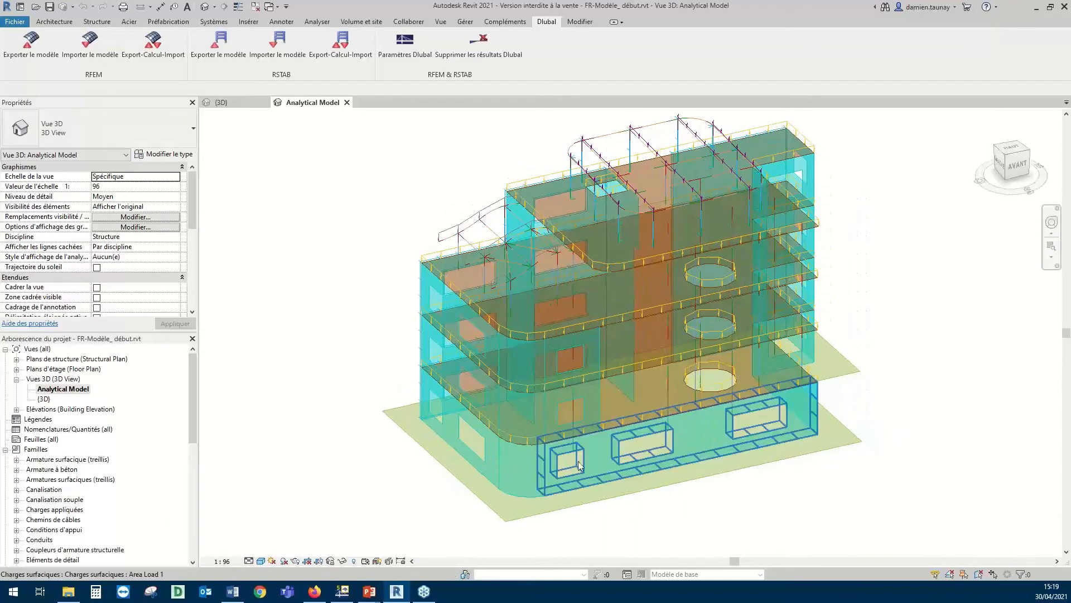
pyautogui.keyDown('shift'); pyautogui.moveTo(642, 451); pyautogui.dragTo(841, 411, button='middle'); pyautogui.keyUp('shift')
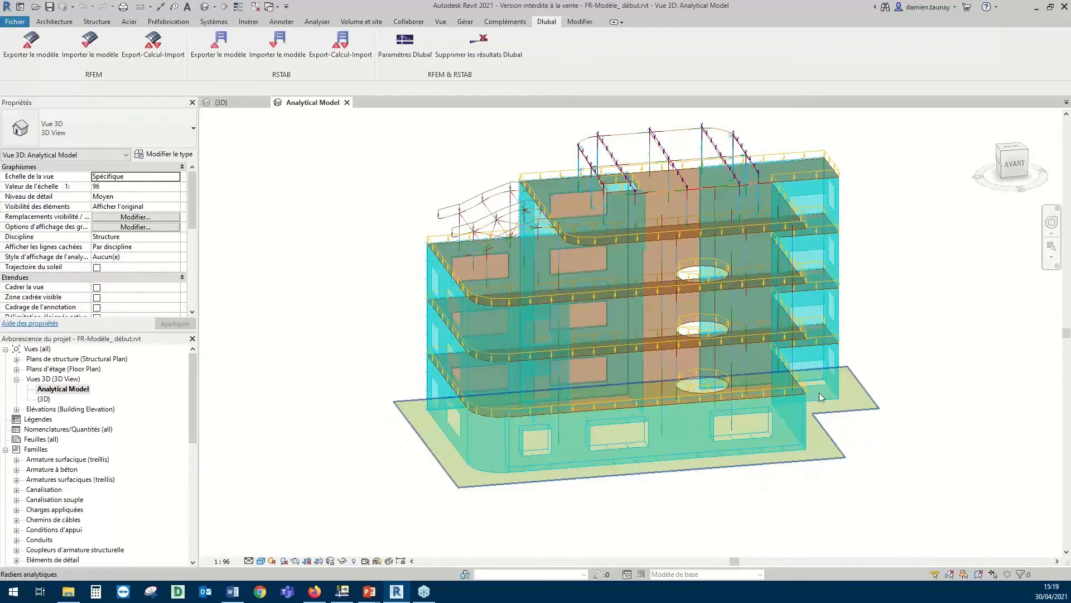
pyautogui.keyDown('shift'); pyautogui.moveTo(863, 400); pyautogui.dragTo(873, 373, button='middle'); pyautogui.keyUp('shift')
pyautogui.keyDown('shift'); pyautogui.moveTo(634, 353); pyautogui.dragTo(884, 424, button='middle'); pyautogui.keyUp('shift')
pyautogui.moveTo(809, 497); pyautogui.dragTo(812, 444, button='middle')
pyautogui.keyDown('shift'); pyautogui.moveTo(650, 471); pyautogui.dragTo(636, 396, button='middle'); pyautogui.keyUp('shift')
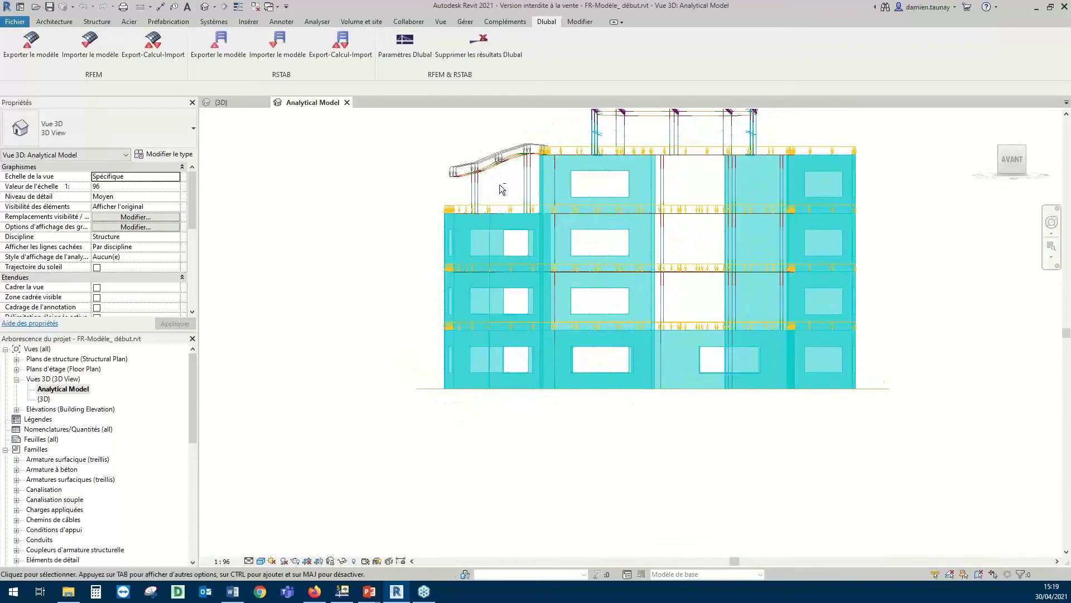
pyautogui.keyDown('shift'); pyautogui.moveTo(500, 184); pyautogui.dragTo(466, 202, button='middle'); pyautogui.keyUp('shift')
pyautogui.keyDown('shift'); pyautogui.moveTo(410, 175); pyautogui.dragTo(400, 210, button='middle'); pyautogui.keyUp('shift')
pyautogui.moveTo(425, 292); pyautogui.dragTo(350, 364, button='middle')
pyautogui.keyDown('shift'); pyautogui.moveTo(855, 327); pyautogui.dragTo(861, 336, button='middle'); pyautogui.keyUp('shift')
pyautogui.moveTo(861, 336); pyautogui.dragTo(870, 326, button='middle')
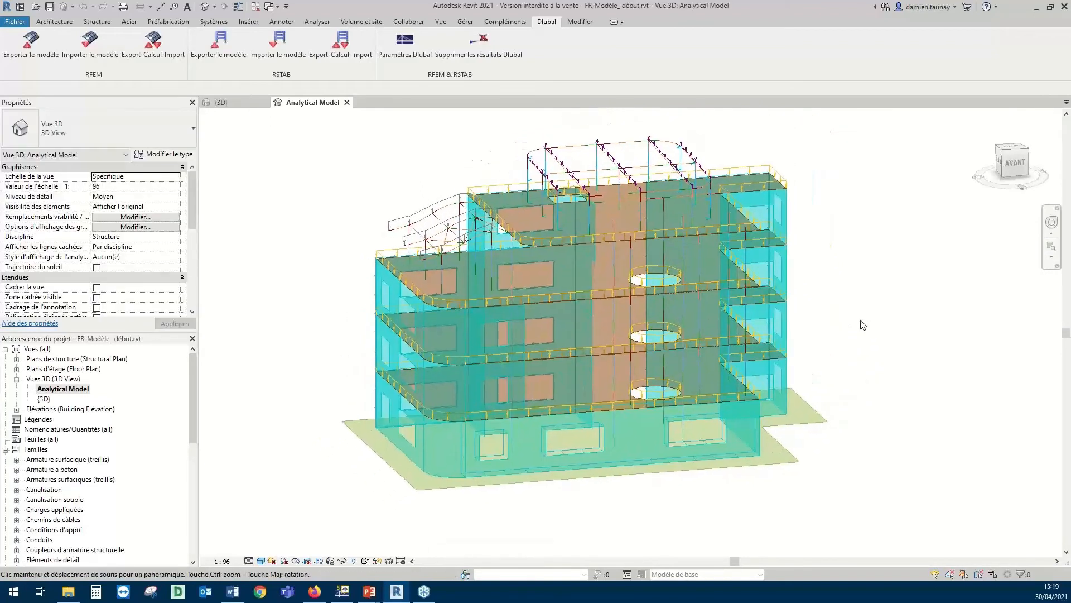
pyautogui.keyDown('shift'); pyautogui.moveTo(849, 277); pyautogui.dragTo(852, 269, button='middle'); pyautogui.keyUp('shift')
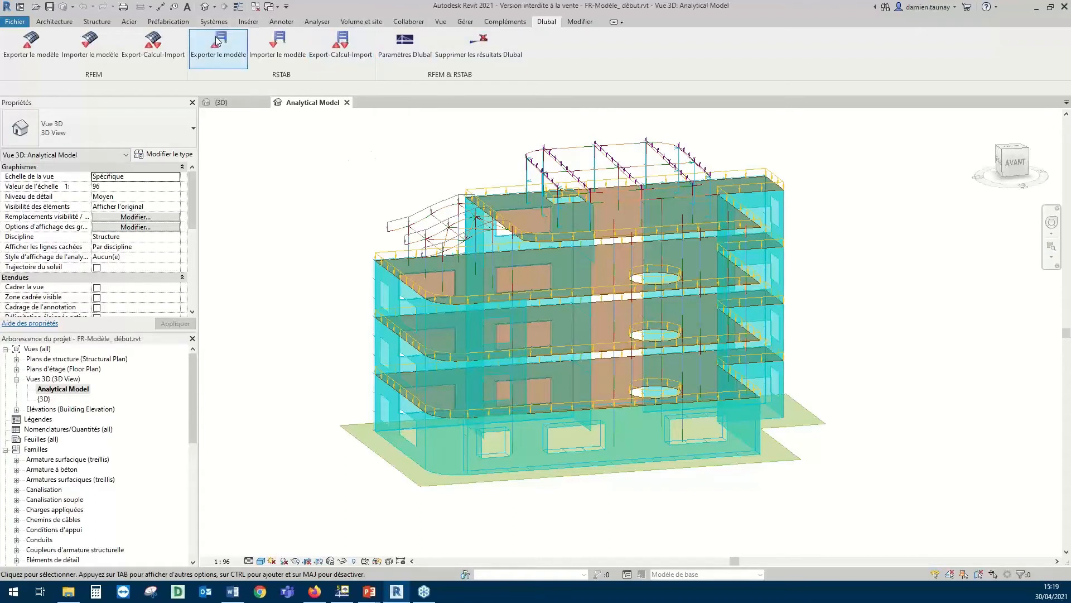
# Review the project's load cases, load natures and load combinations in the structural settings, and close the dialog
pyautogui.click(317, 21)
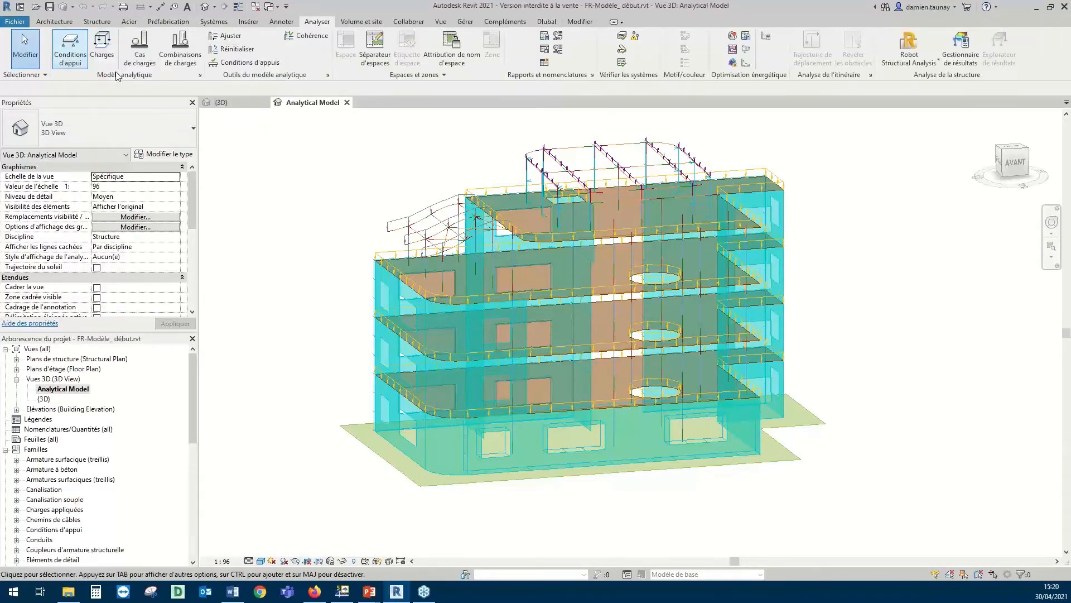
pyautogui.click(143, 56)
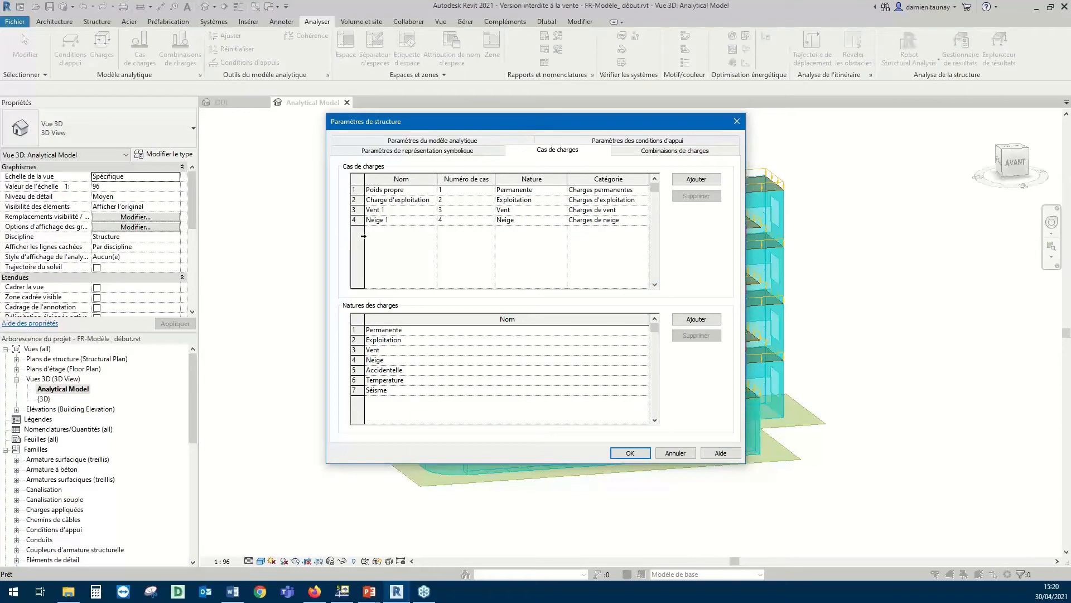
pyautogui.click(687, 151)
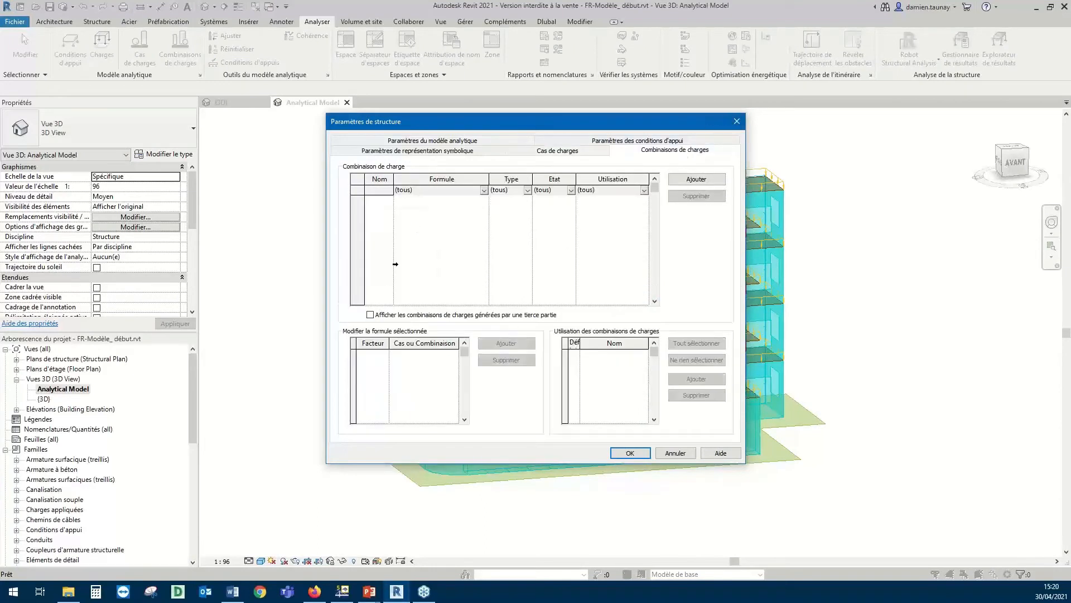
pyautogui.click(558, 151)
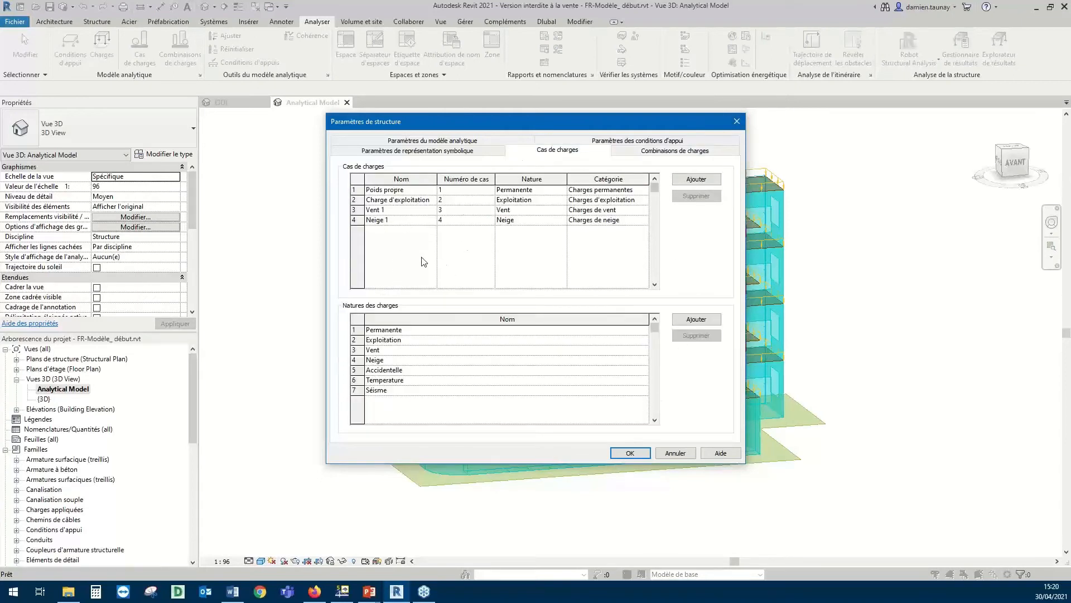
pyautogui.click(630, 452)
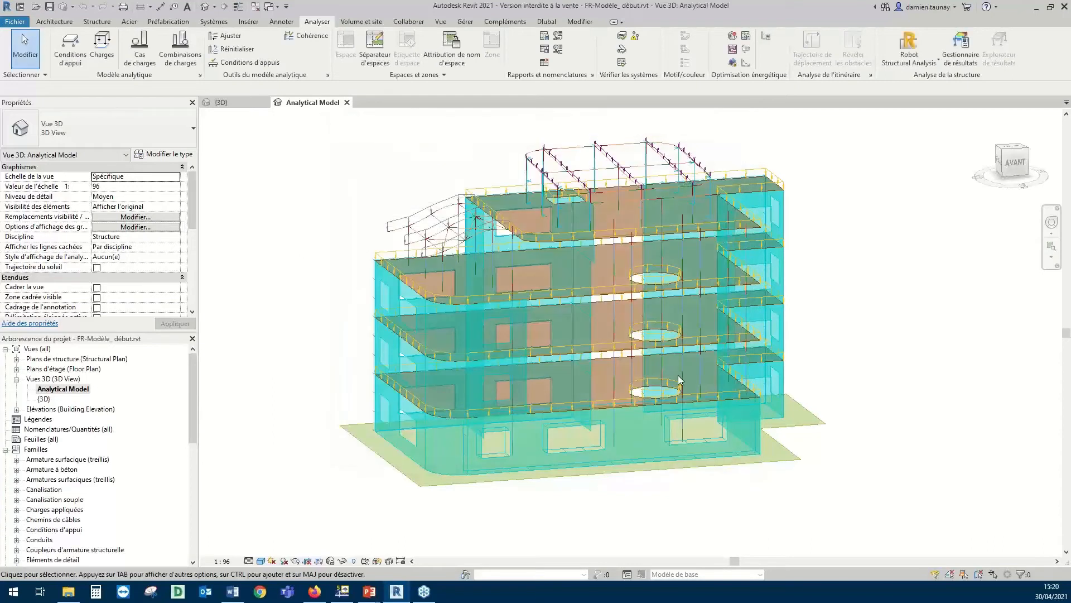
pyautogui.moveTo(295, 304); pyautogui.dragTo(297, 296, button='middle')
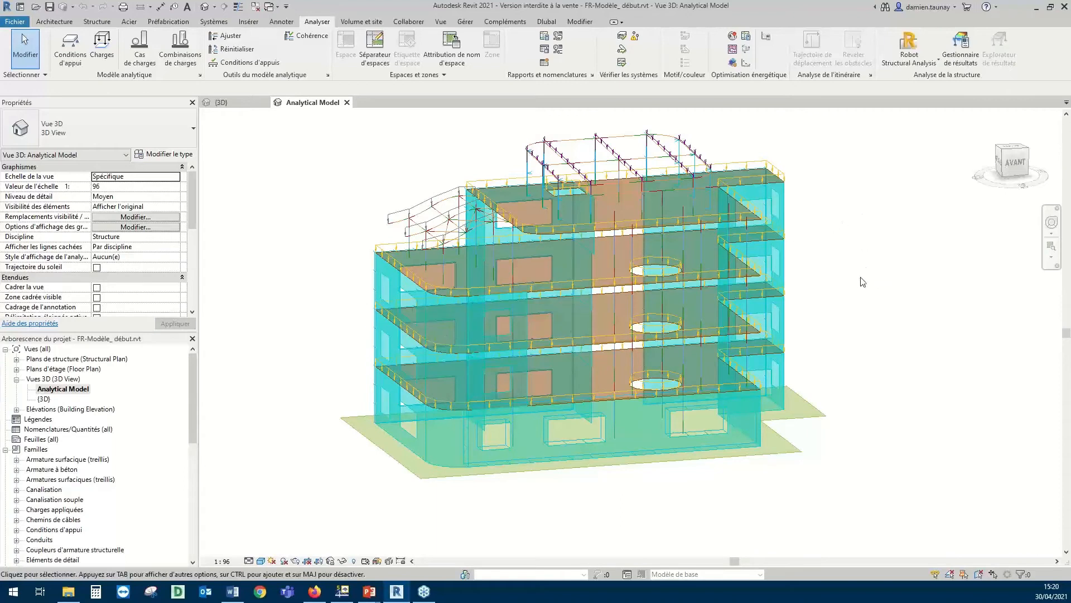
pyautogui.moveTo(863, 290); pyautogui.dragTo(848, 319, button='middle')
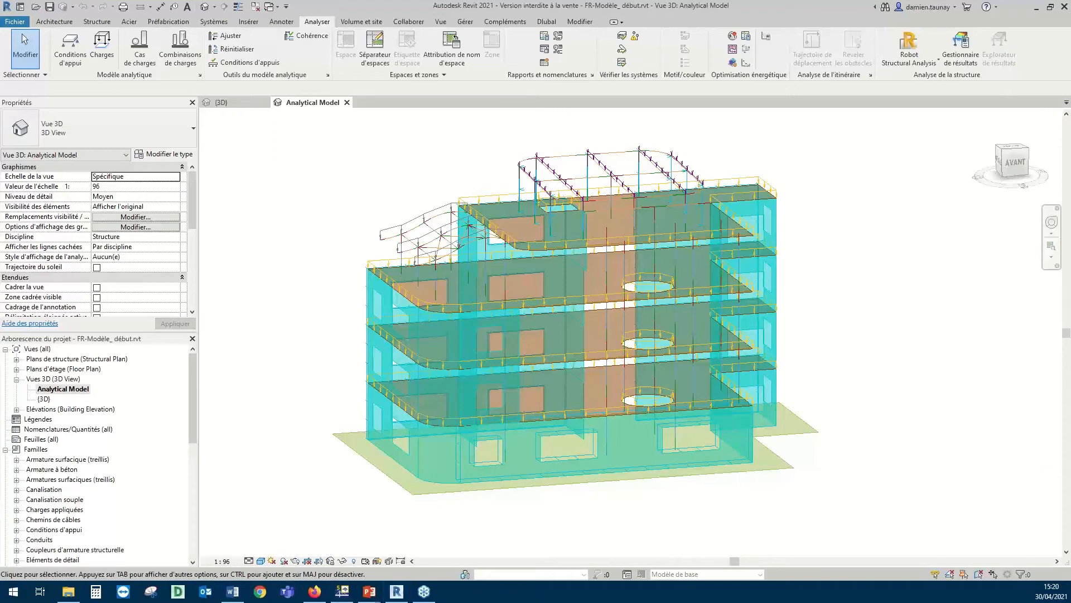
pyautogui.hotkey('alt', 'Tab')
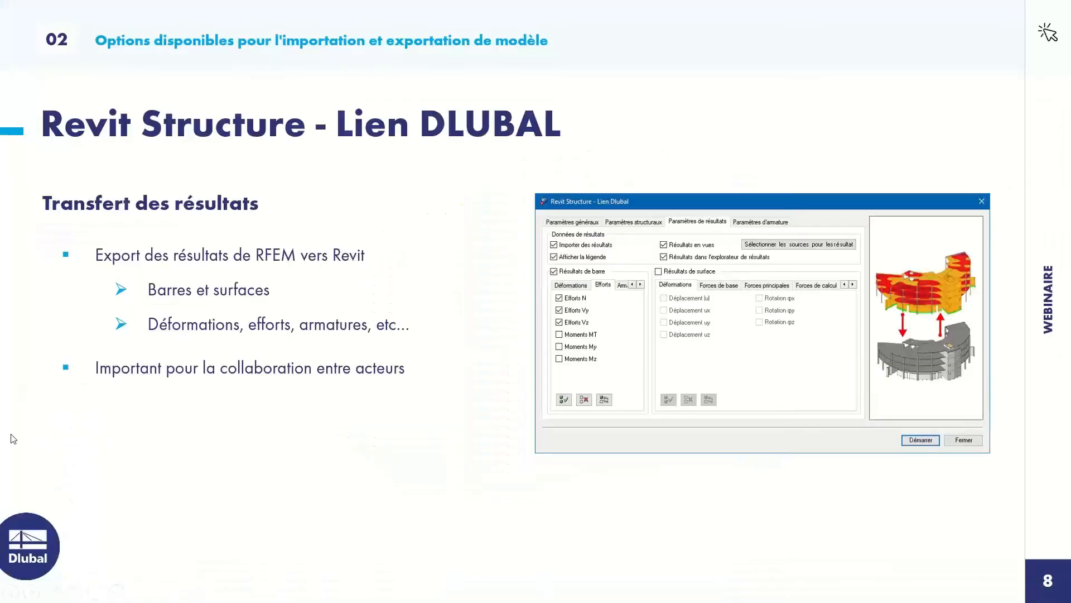
pyautogui.click(219, 352)
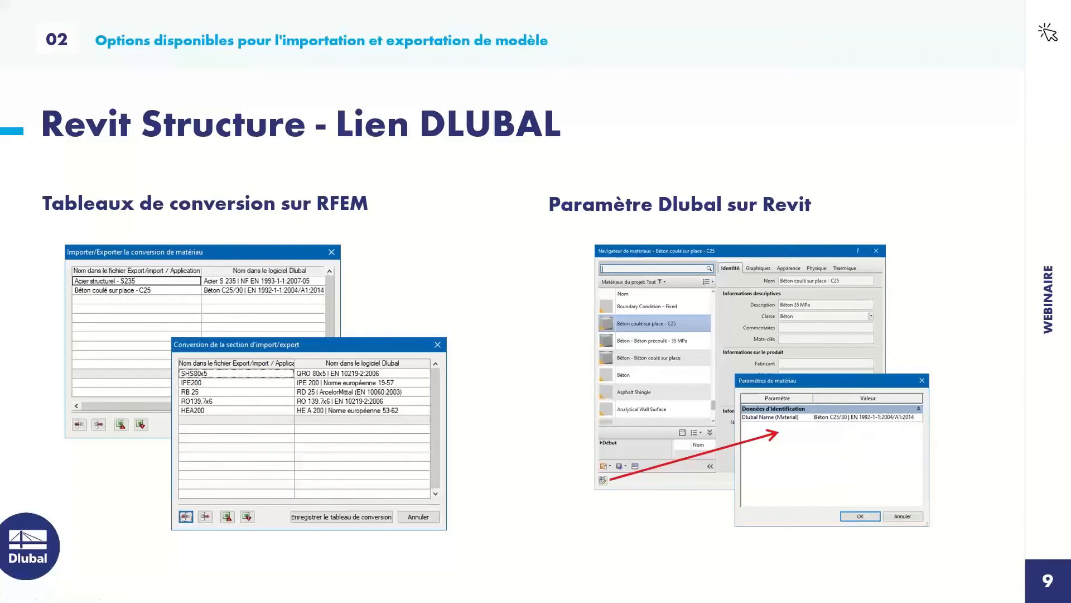
pyautogui.hotkey('alt', 'Tab')
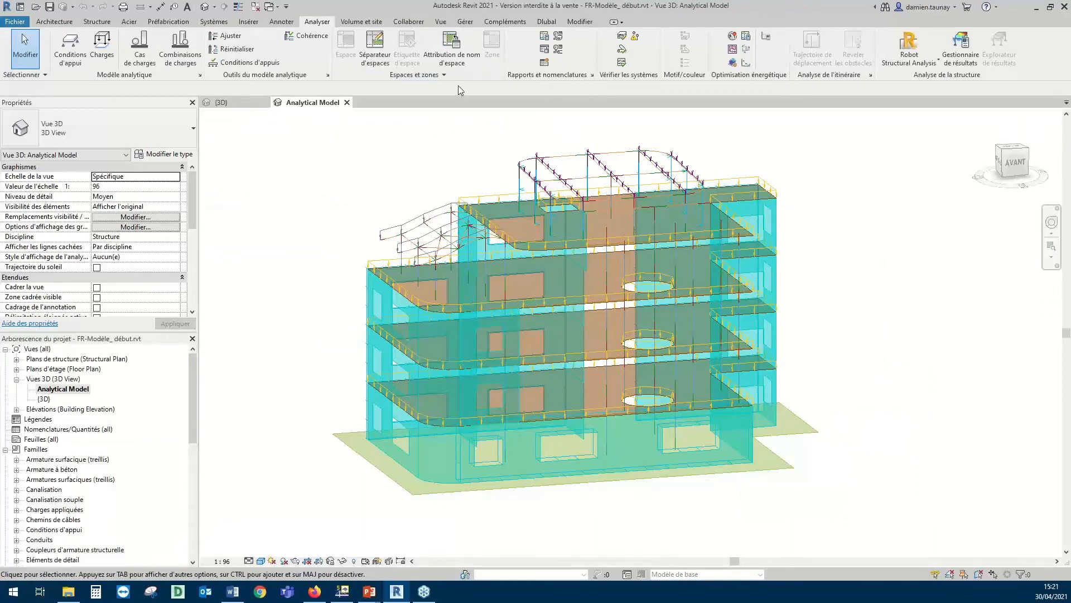
# Display the Dlubal Name (Material) parameter of the Acier structurel - S235 material in the material browser
pyautogui.click(466, 22)
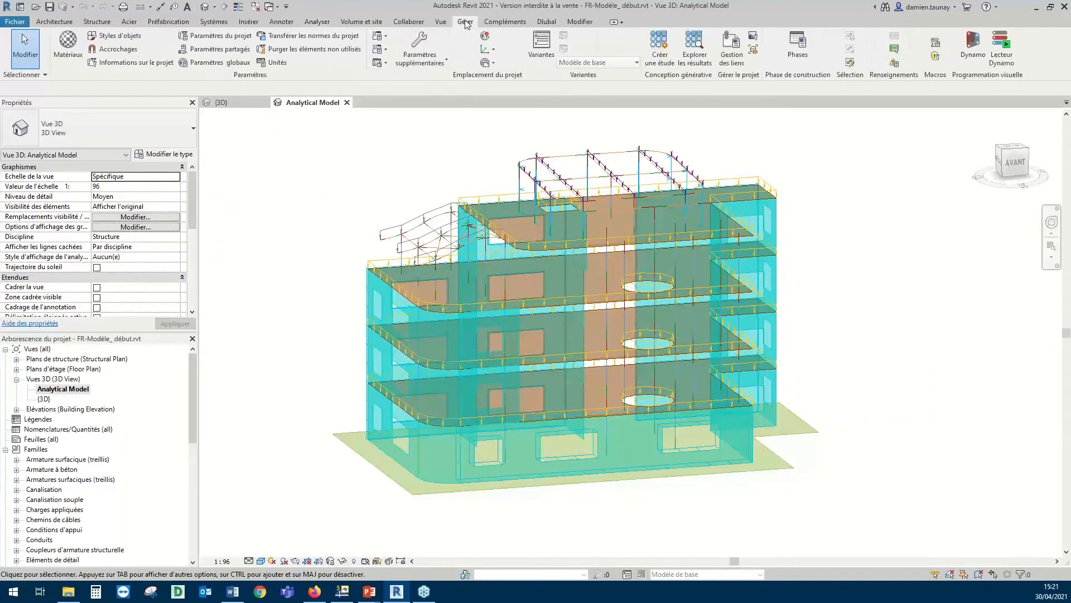
pyautogui.click(67, 43)
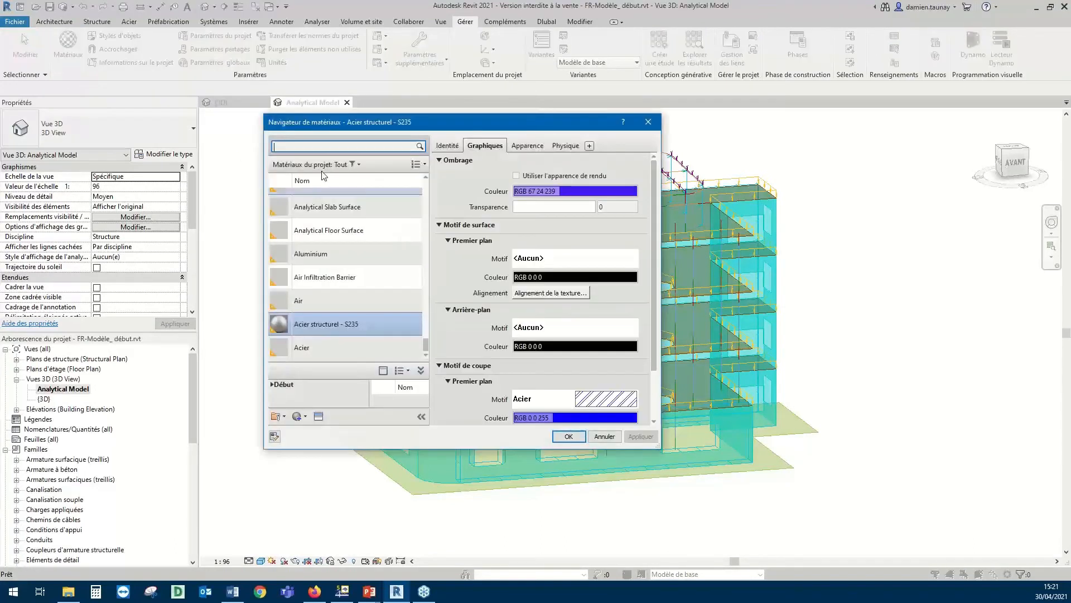
pyautogui.scroll(1, 316, 313)
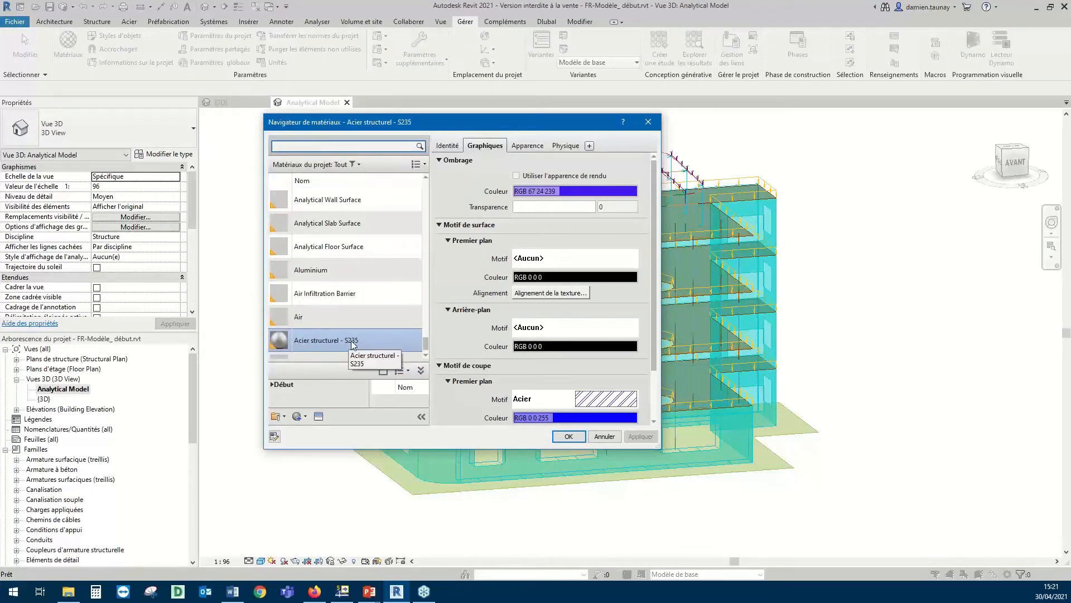
pyautogui.scroll(-1, 350, 341)
pyautogui.click(276, 437)
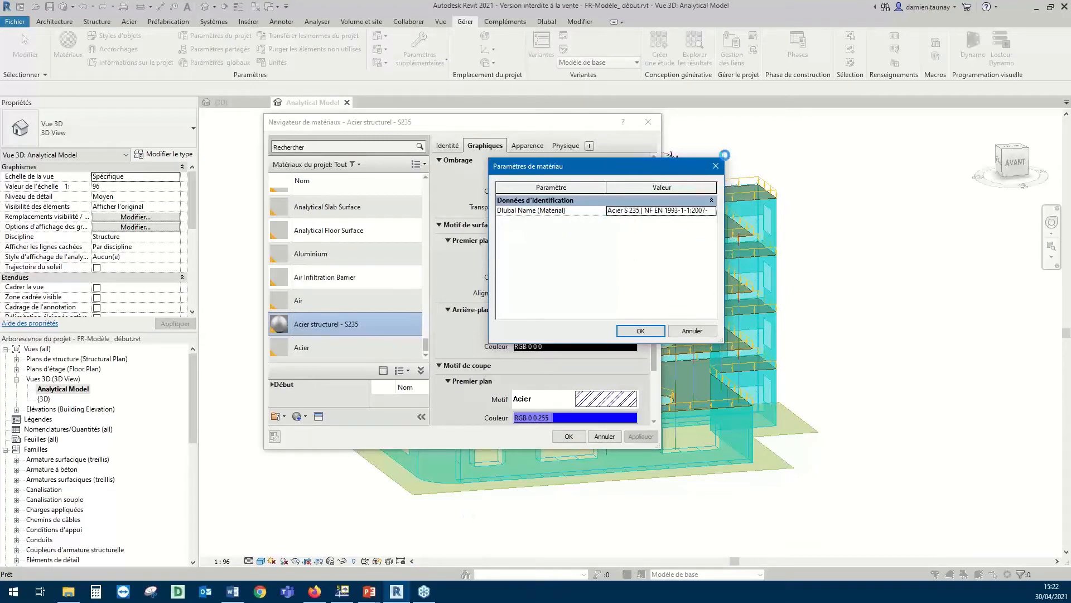
# Switch to RFEM and review the Revit material conversion table in the detailed import settings, closing it without saving
pyautogui.click(342, 592)
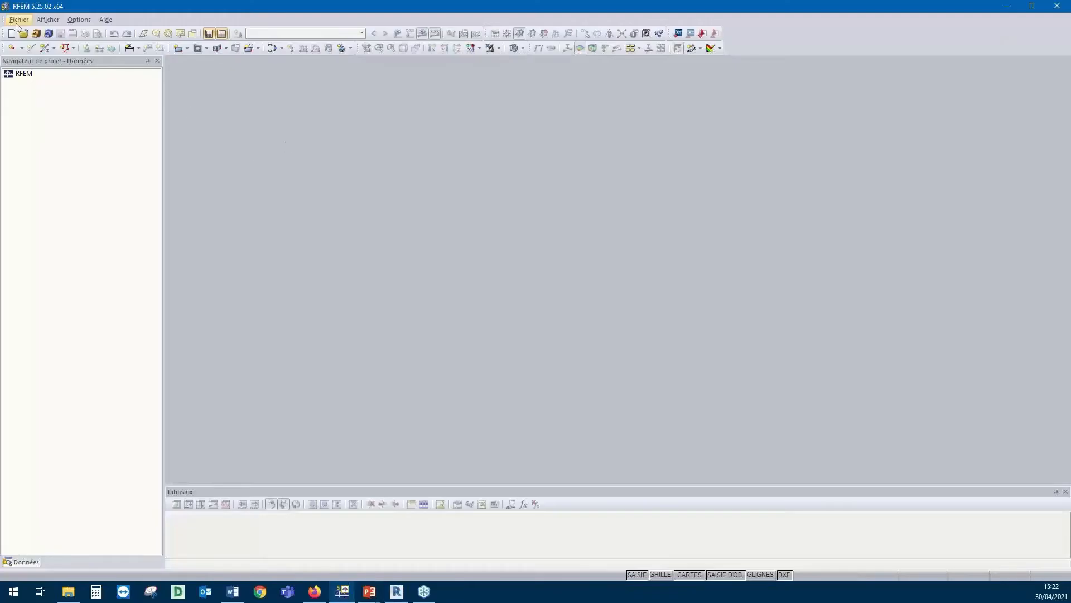
pyautogui.click(19, 23)
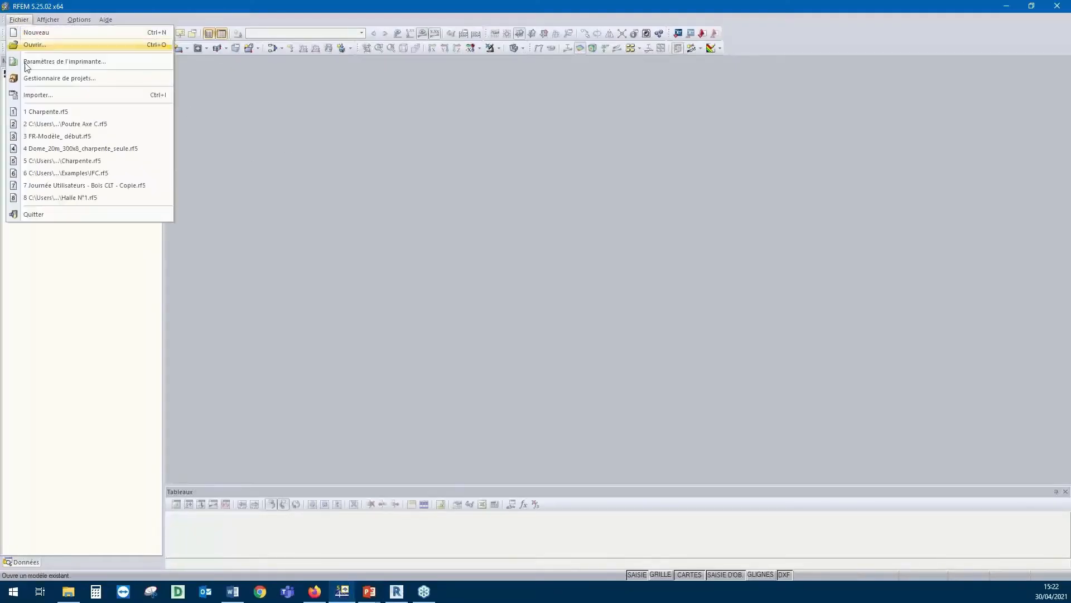
pyautogui.click(35, 96)
pyautogui.click(374, 158)
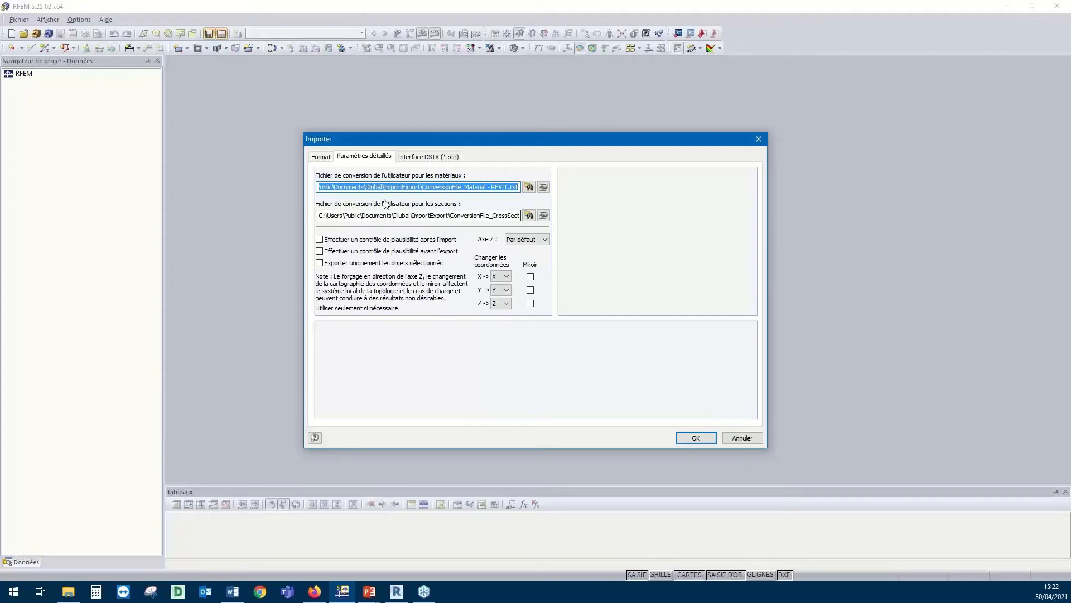
pyautogui.click(543, 187)
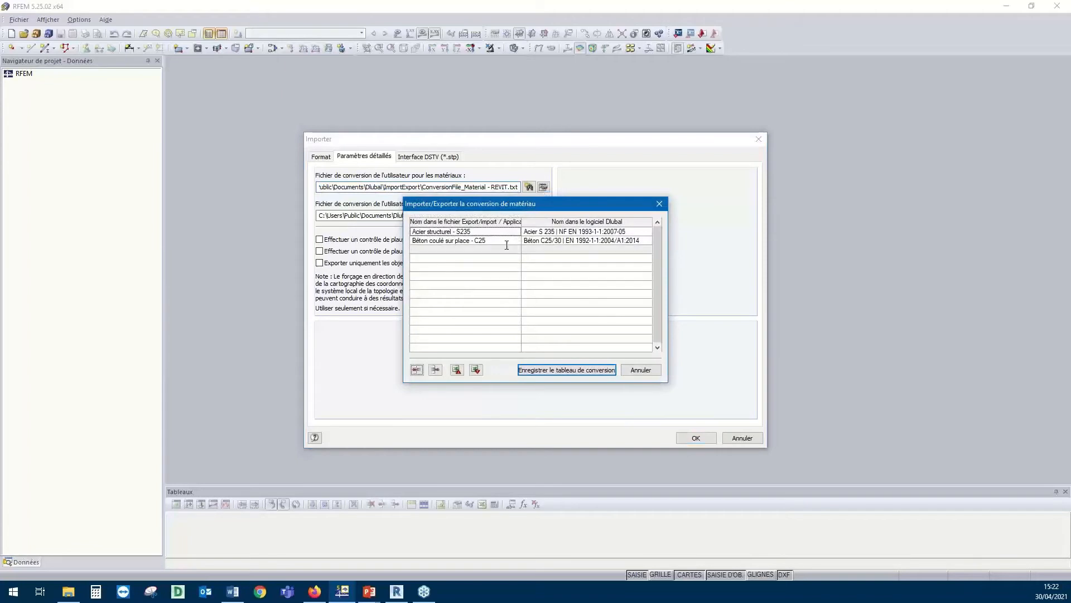
pyautogui.click(659, 204)
# Review the cross-section conversion table used for import and export, and close the import dialog without importing anything
pyautogui.click(541, 216)
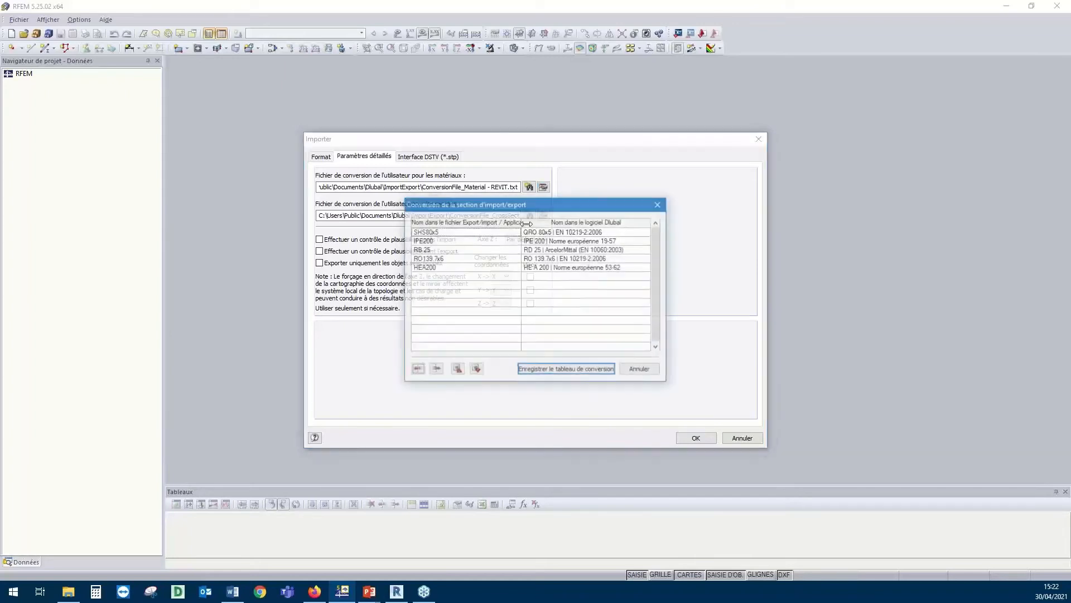
pyautogui.click(659, 203)
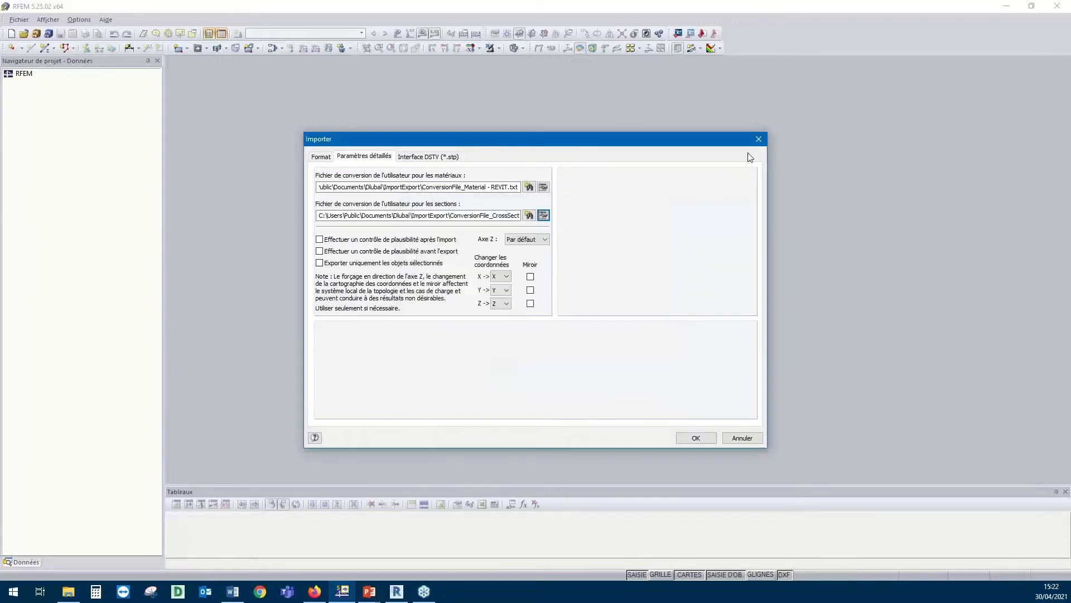
pyautogui.click(759, 139)
# Switch back to Revit and close the material parameters and the material browser without changes
pyautogui.click(396, 591)
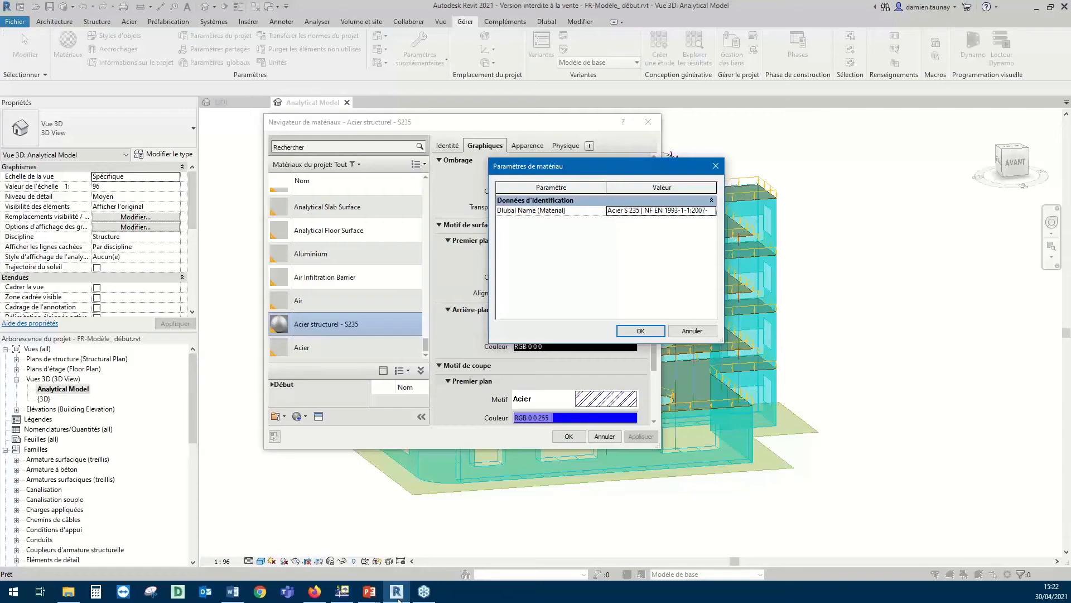
pyautogui.click(715, 165)
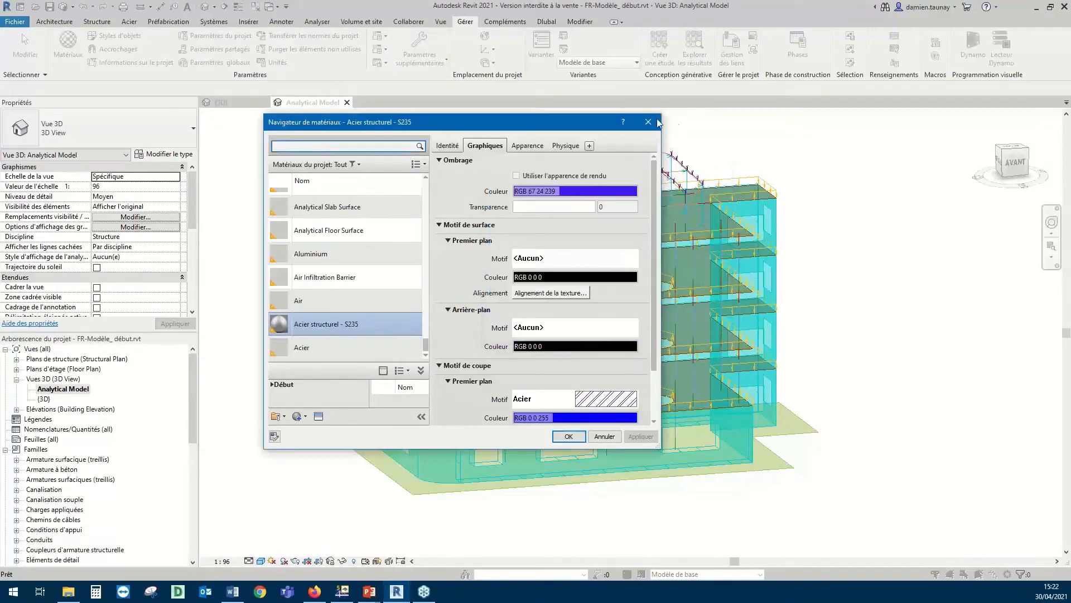
pyautogui.click(654, 122)
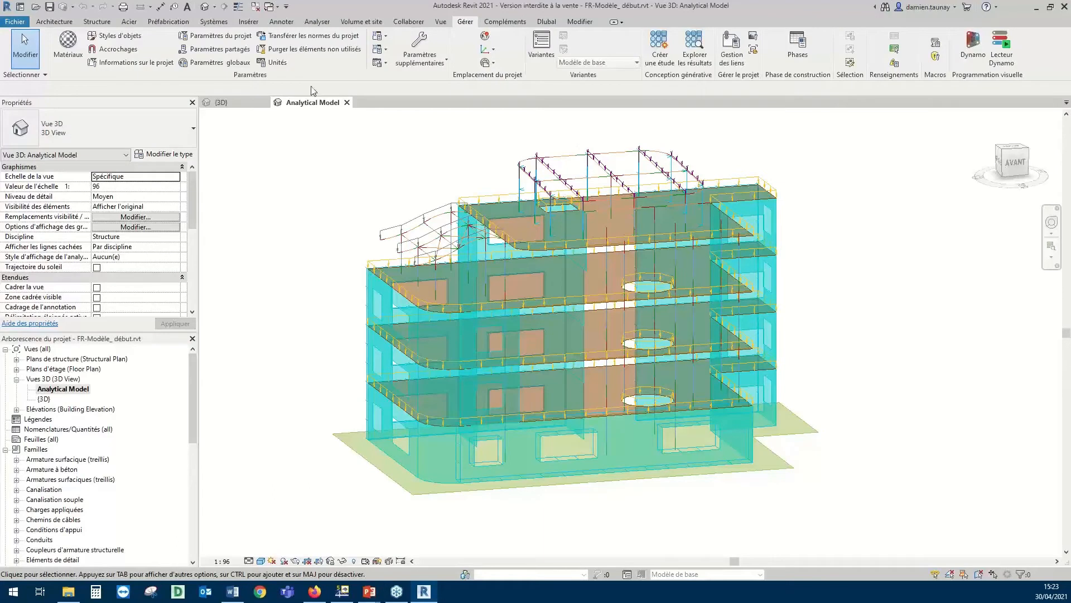
# Set the RFEM model export to create a new structure, and show its structural parameters with the dialog moved aside
pyautogui.click(541, 23)
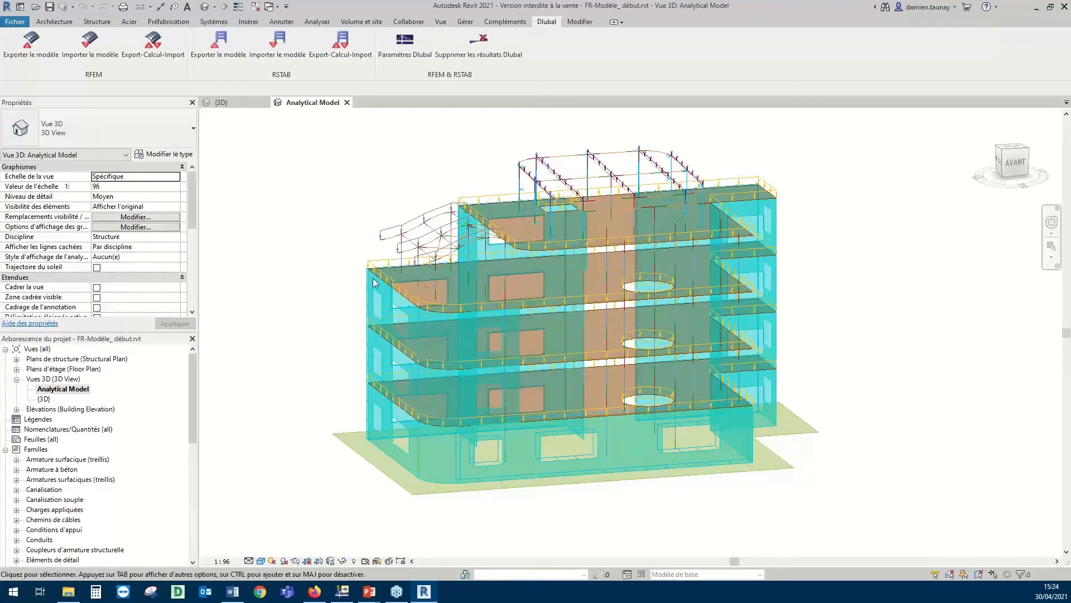
pyautogui.click(32, 42)
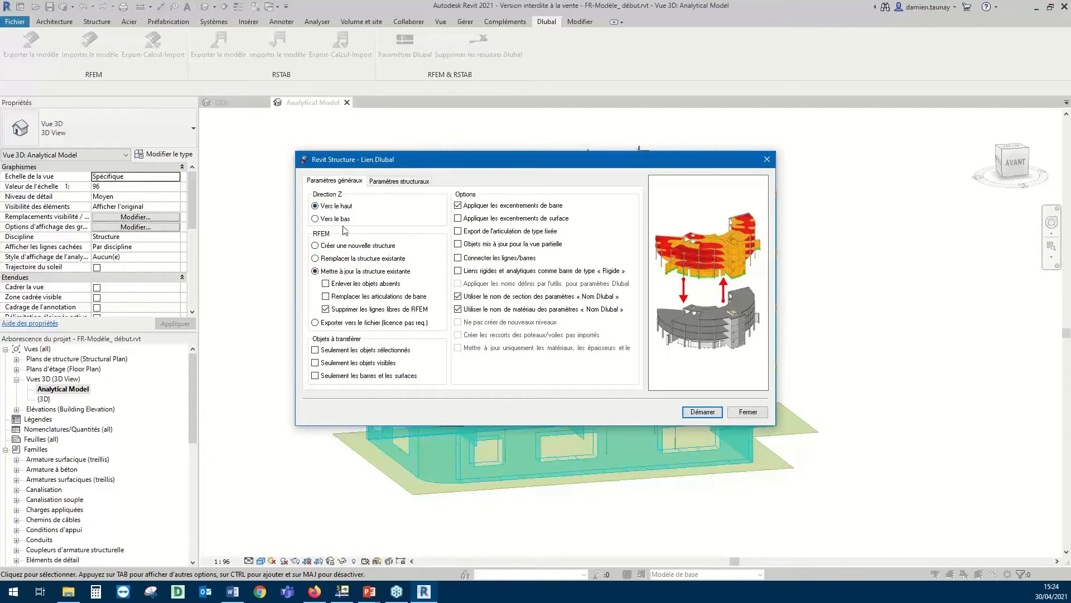
pyautogui.click(315, 246)
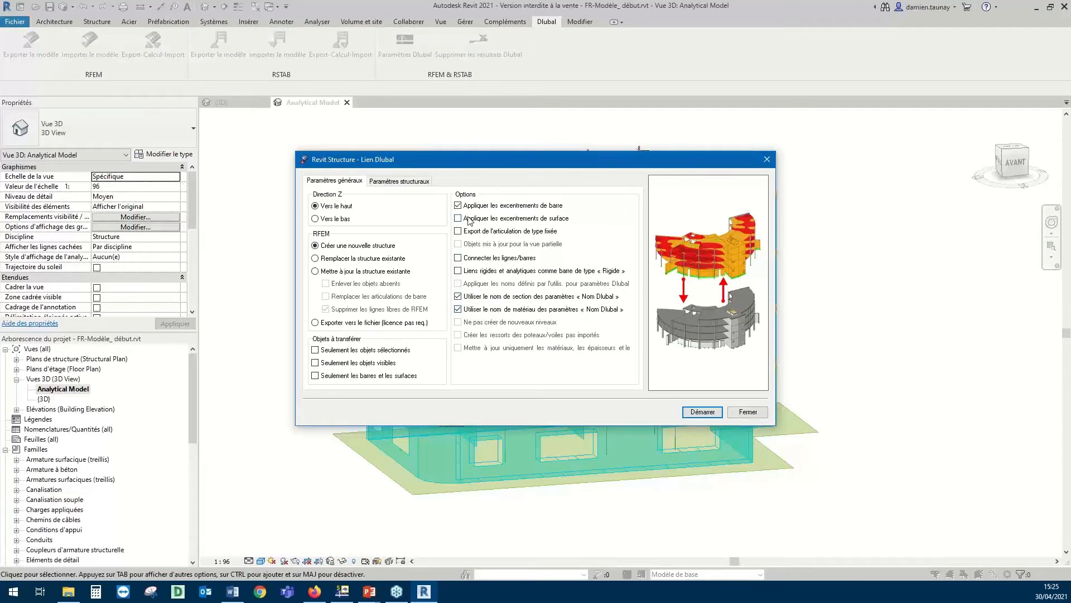
pyautogui.click(394, 182)
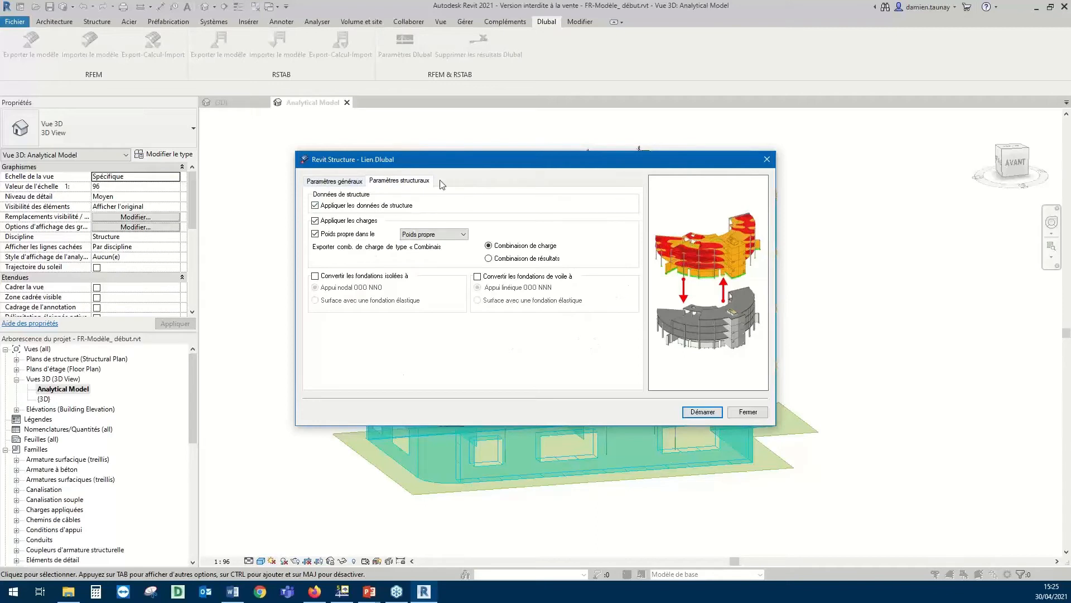
pyautogui.moveTo(507, 158); pyautogui.dragTo(595, 130)
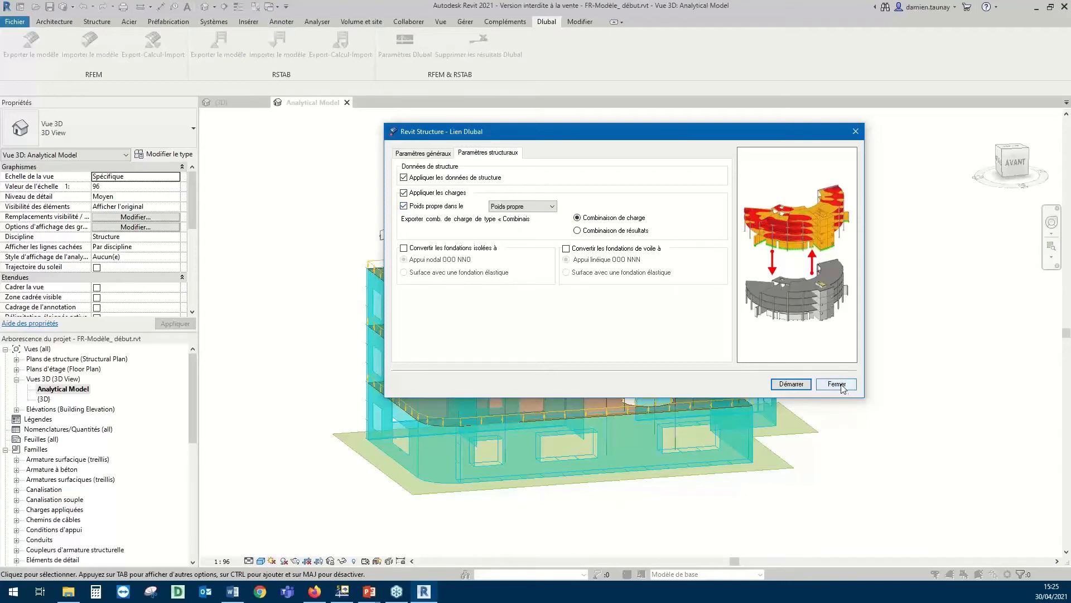
# Run the export of the building model to RFEM, close the export report, and switch to RFEM
pyautogui.click(792, 384)
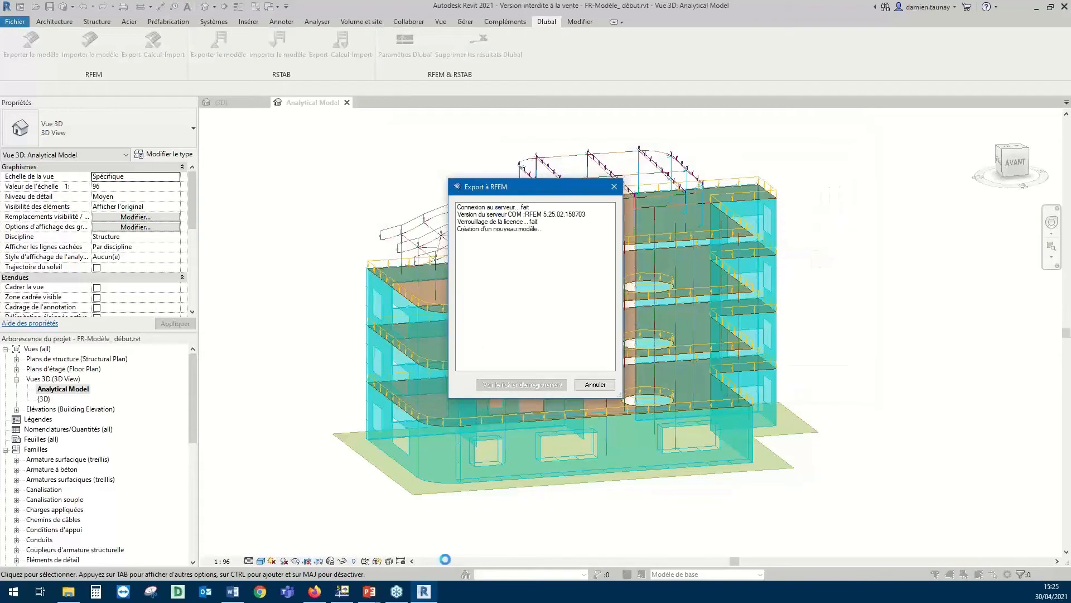
pyautogui.click(343, 595)
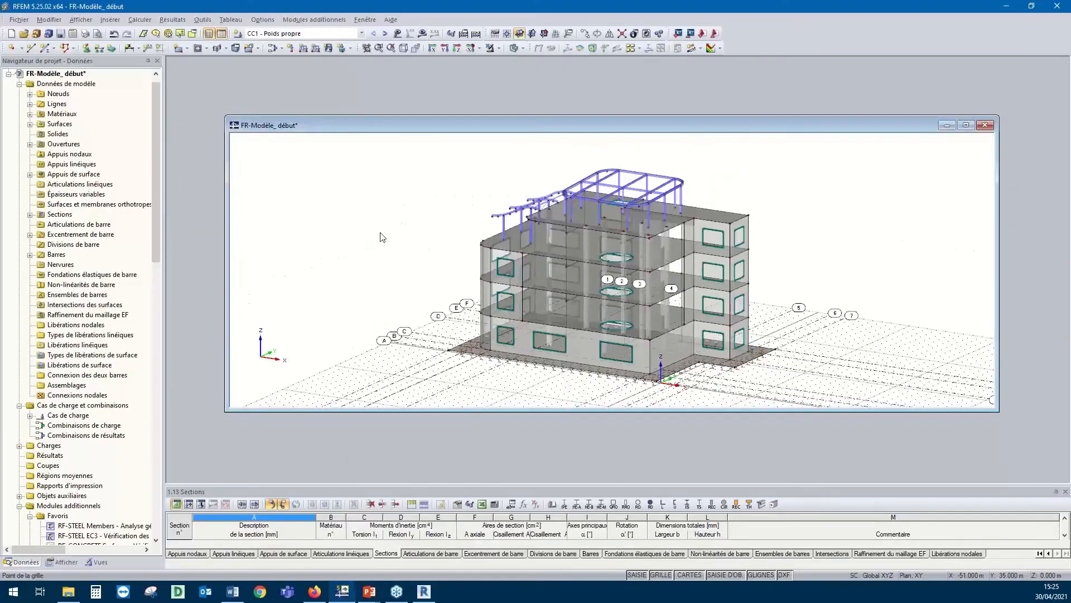
pyautogui.click(423, 592)
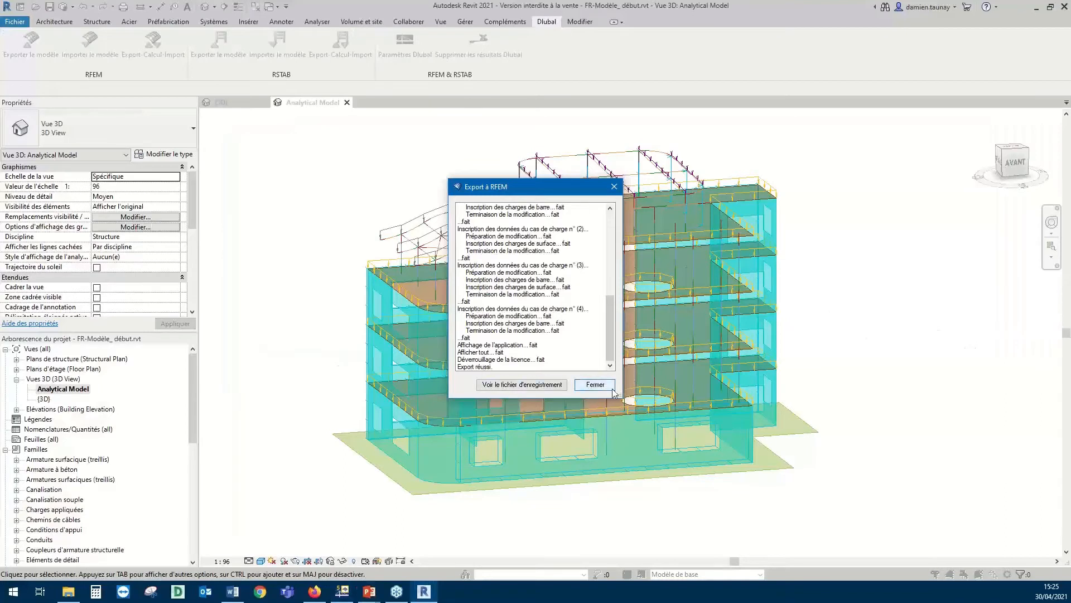
pyautogui.click(595, 385)
pyautogui.click(343, 592)
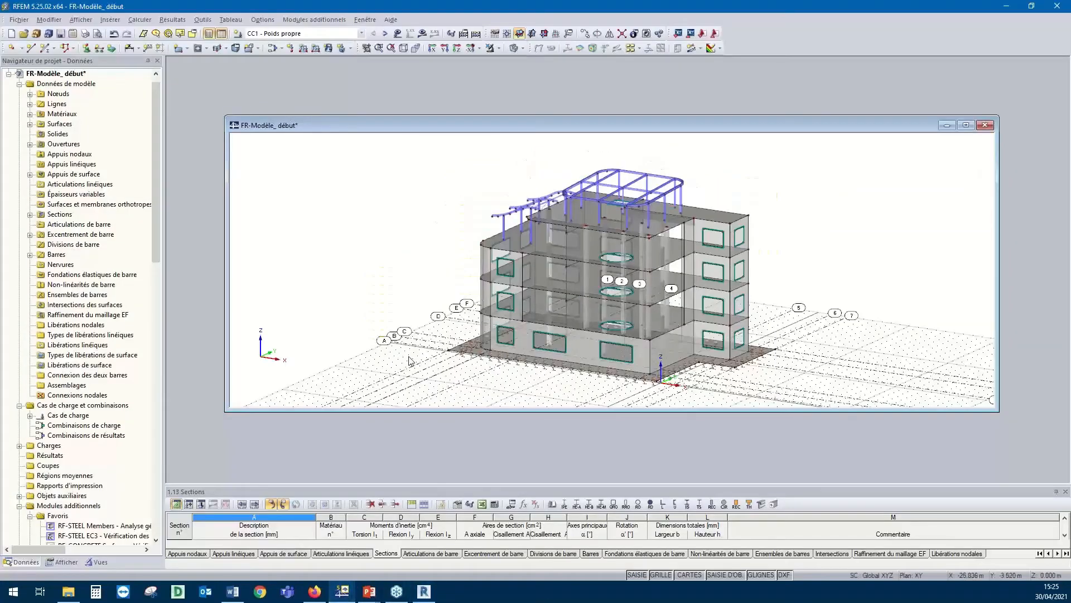
# Maximize the exported model's window and hide the guidelines and the grid
pyautogui.click(966, 125)
pyautogui.moveTo(628, 117); pyautogui.dragTo(677, 164, button='middle')
pyautogui.keyDown('ctrl'); pyautogui.moveTo(341, 201); pyautogui.dragTo(383, 194, button='middle'); pyautogui.keyUp('ctrl')
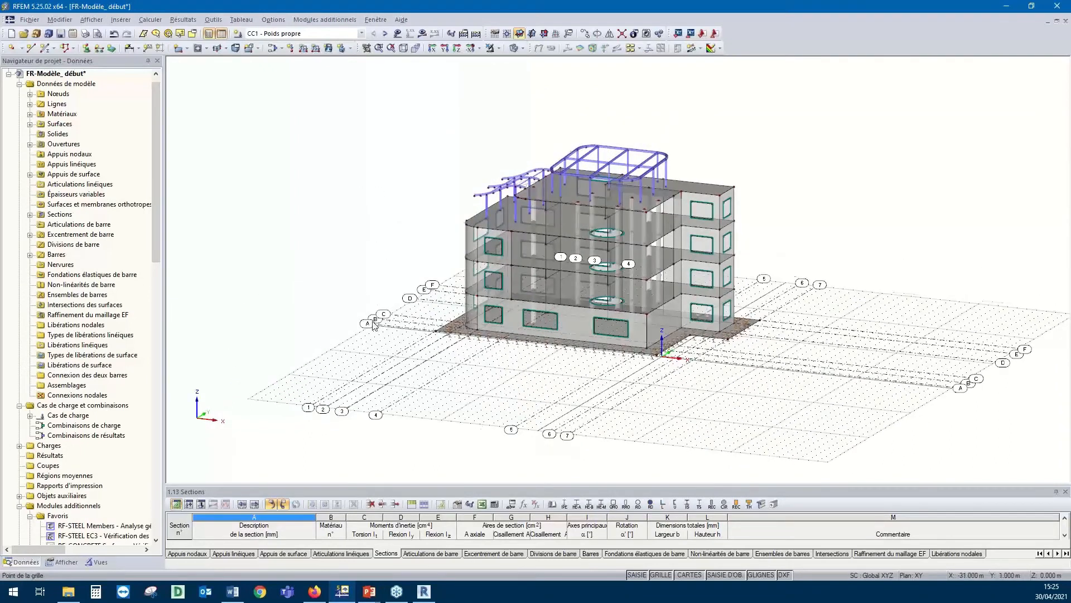
pyautogui.keyDown('ctrl'); pyautogui.moveTo(373, 320); pyautogui.dragTo(437, 291, button='middle'); pyautogui.keyUp('ctrl')
pyautogui.keyDown('ctrl'); pyautogui.moveTo(586, 390); pyautogui.dragTo(554, 398, button='middle'); pyautogui.keyUp('ctrl')
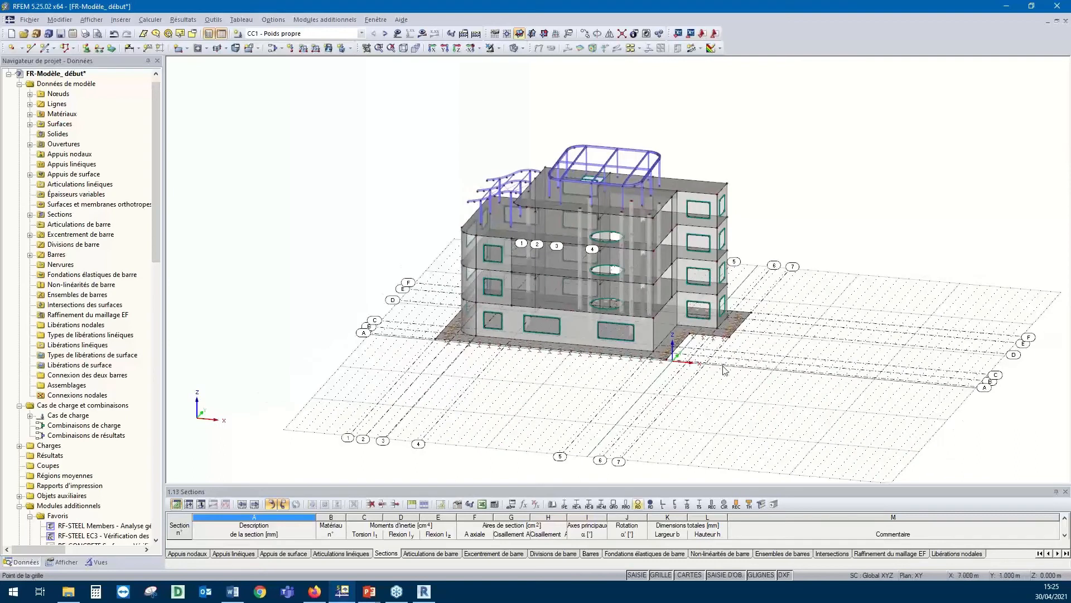
pyautogui.click(763, 576)
pyautogui.click(660, 575)
# Examine the exported building from several sides, including its walls, slabs, openings, columns and rooftop steel structures
pyautogui.keyDown('ctrl'); pyautogui.moveTo(696, 366); pyautogui.dragTo(629, 378, button='middle'); pyautogui.keyUp('ctrl')
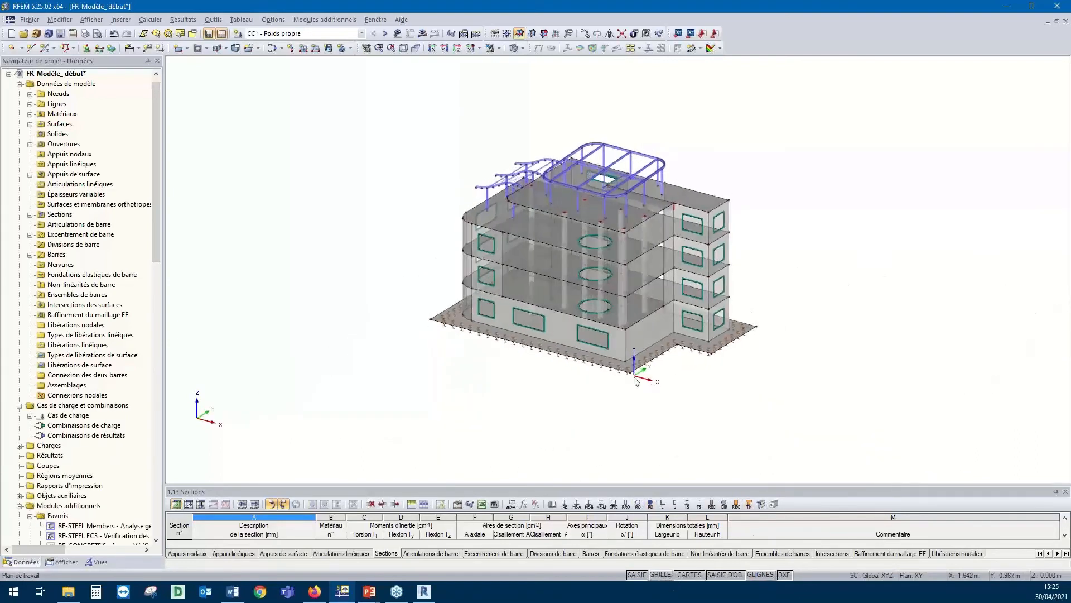
pyautogui.scroll(2, 585, 186)
pyautogui.keyDown('ctrl'); pyautogui.moveTo(462, 475); pyautogui.dragTo(546, 418, button='middle'); pyautogui.keyUp('ctrl')
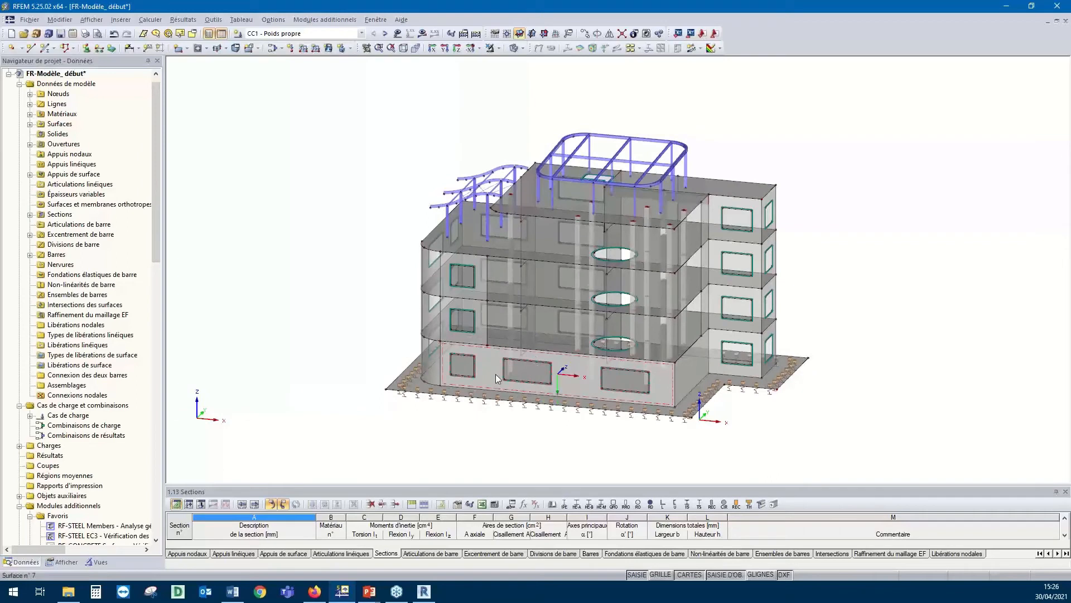
pyautogui.keyDown('ctrl'); pyautogui.scroll(-1, 576, 376); pyautogui.keyUp('ctrl')
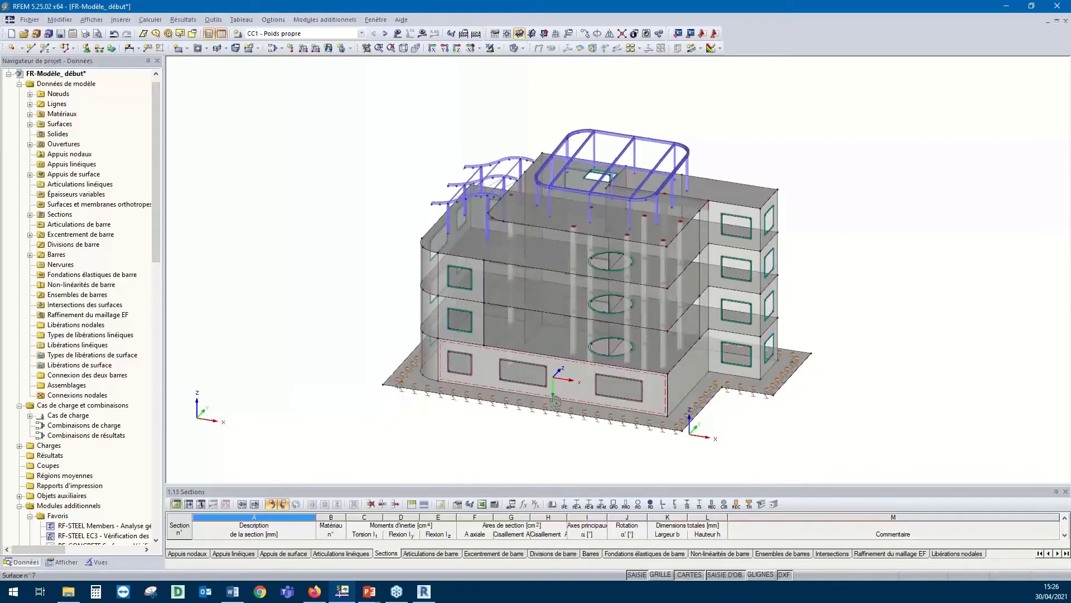
pyautogui.keyDown('ctrl'); pyautogui.scroll(-1, 429, 369); pyautogui.keyUp('ctrl')
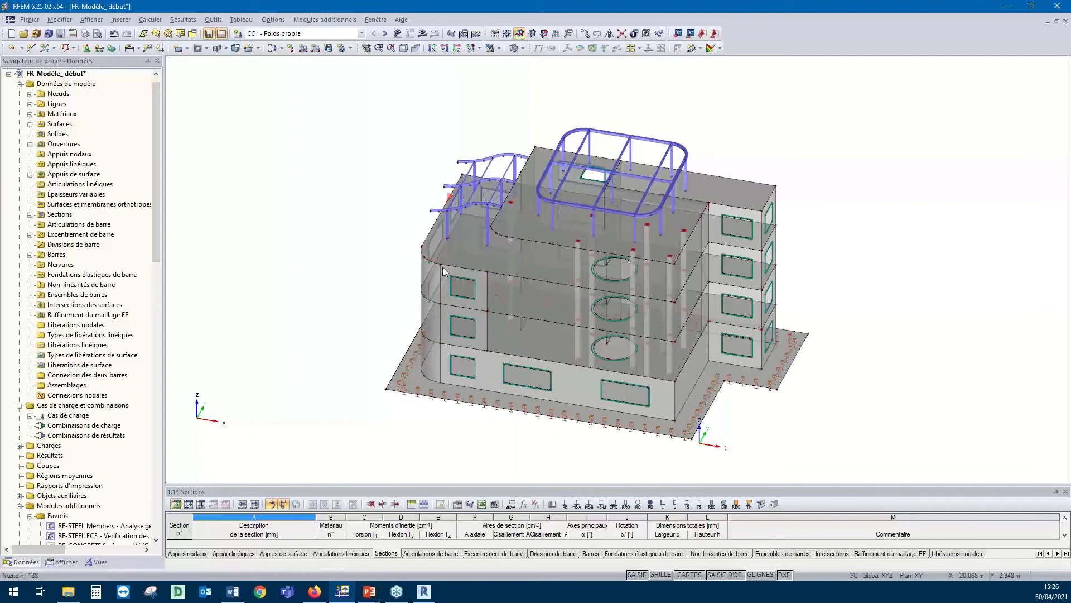
pyautogui.keyDown('ctrl'); pyautogui.moveTo(420, 366); pyautogui.dragTo(532, 317, button='middle'); pyautogui.keyUp('ctrl')
pyautogui.scroll(4, 458, 221)
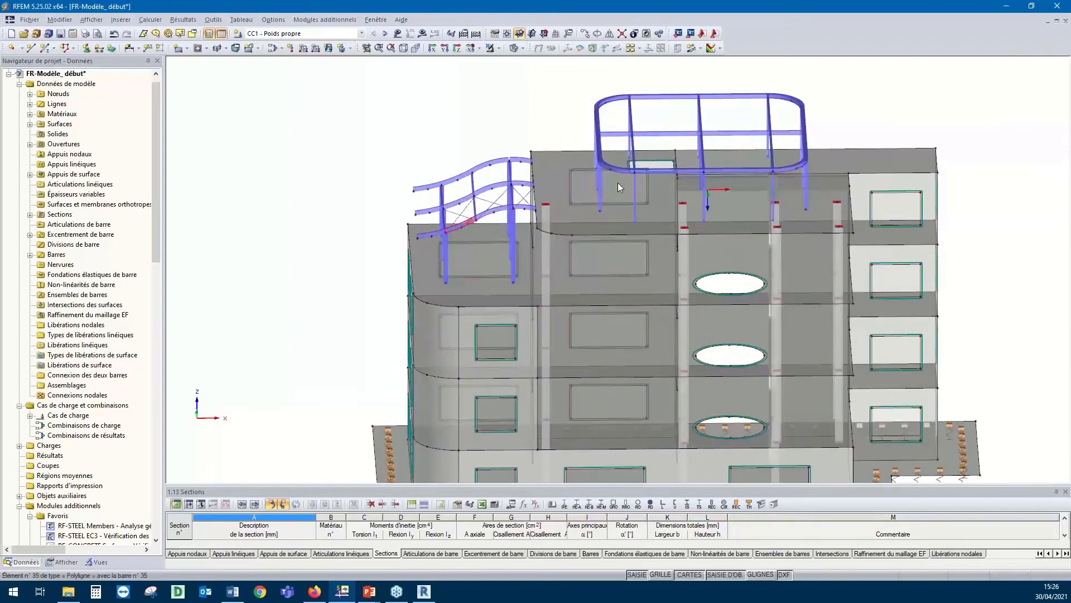
pyautogui.scroll(-3, 674, 283)
pyautogui.keyDown('ctrl'); pyautogui.moveTo(628, 262); pyautogui.dragTo(665, 272, button='middle'); pyautogui.keyUp('ctrl')
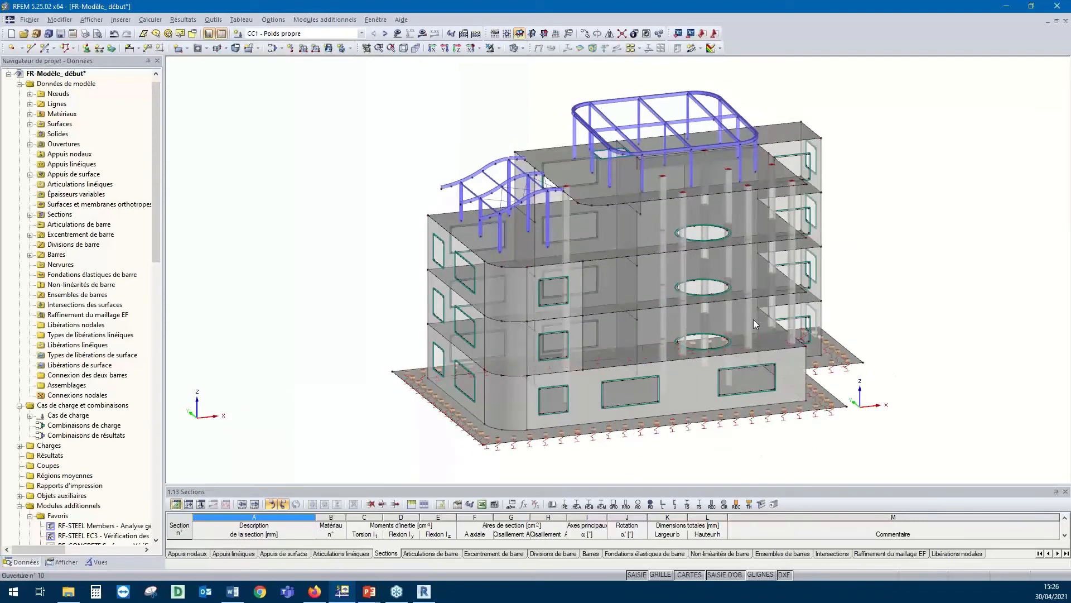
# Review the spring stiffness settings of the foundation slab's surface support, closing them without changes
pyautogui.doubleClick(484, 440)
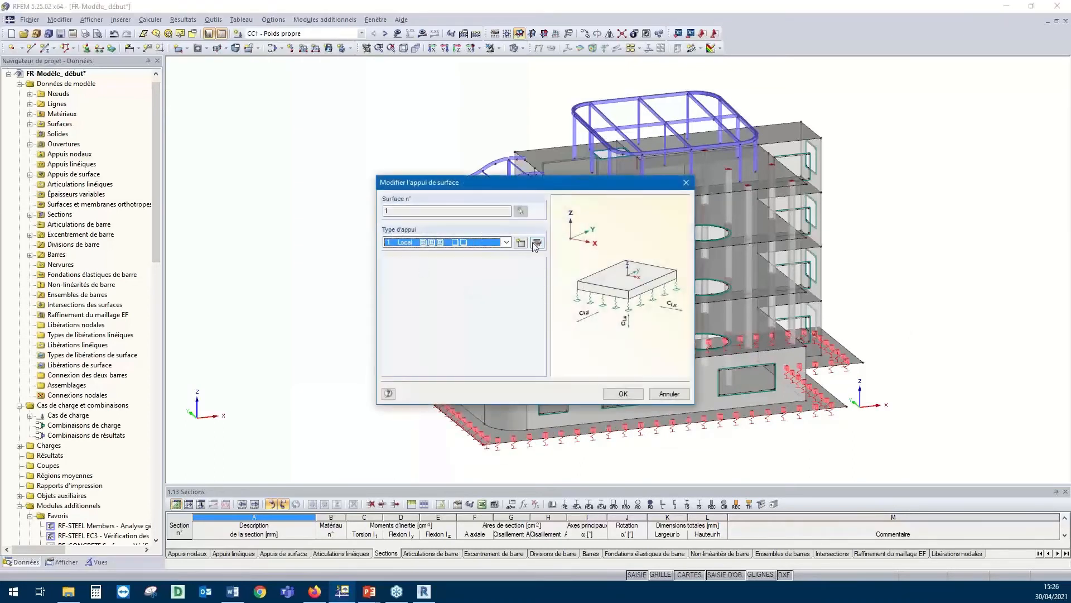
pyautogui.click(536, 244)
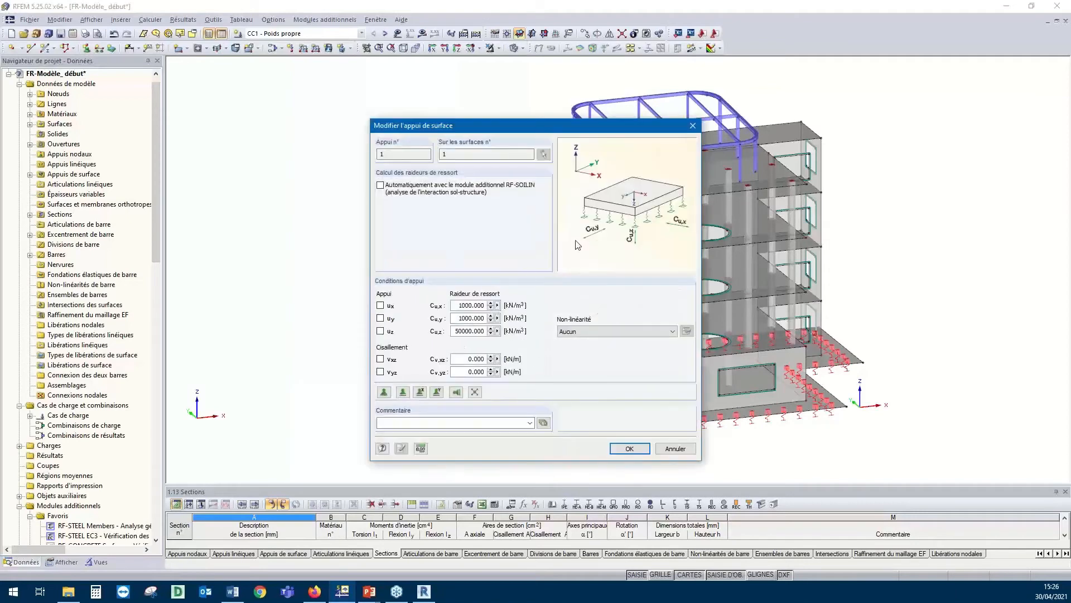
pyautogui.click(693, 126)
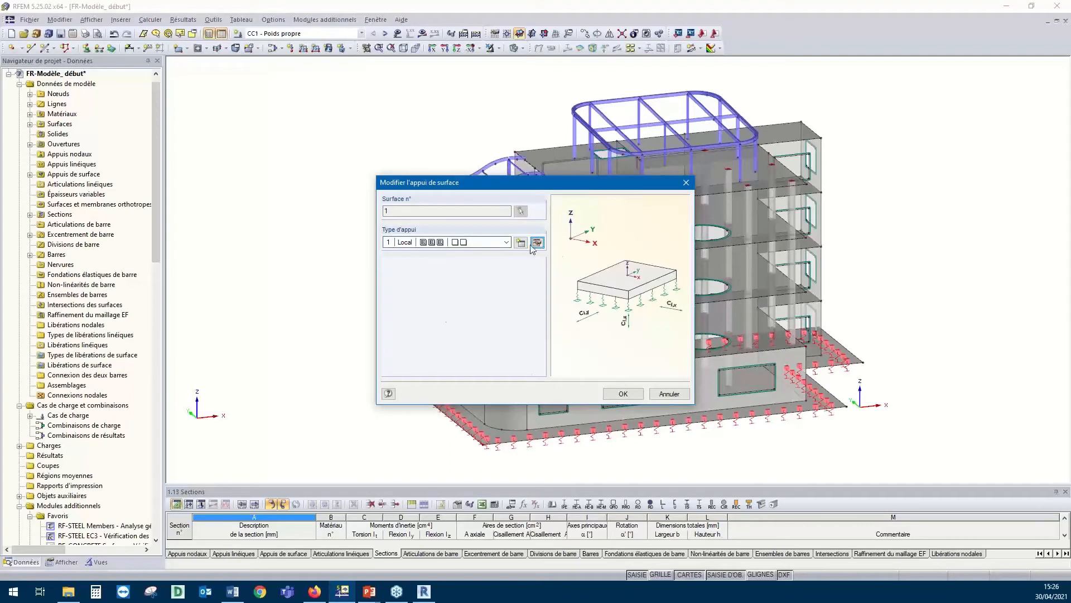
pyautogui.click(687, 183)
# Check the member type and section of a bracing rod and a purlin on the curved roof structure, leaving both unchanged
pyautogui.keyDown('ctrl'); pyautogui.moveTo(416, 170); pyautogui.dragTo(501, 202, button='middle'); pyautogui.keyUp('ctrl')
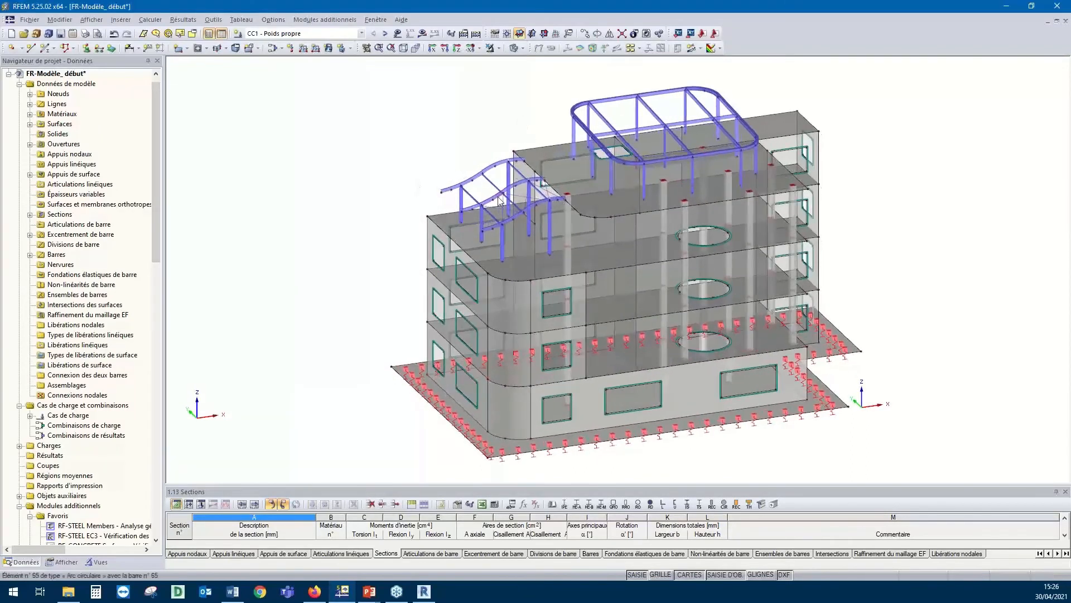
pyautogui.scroll(4, 516, 234)
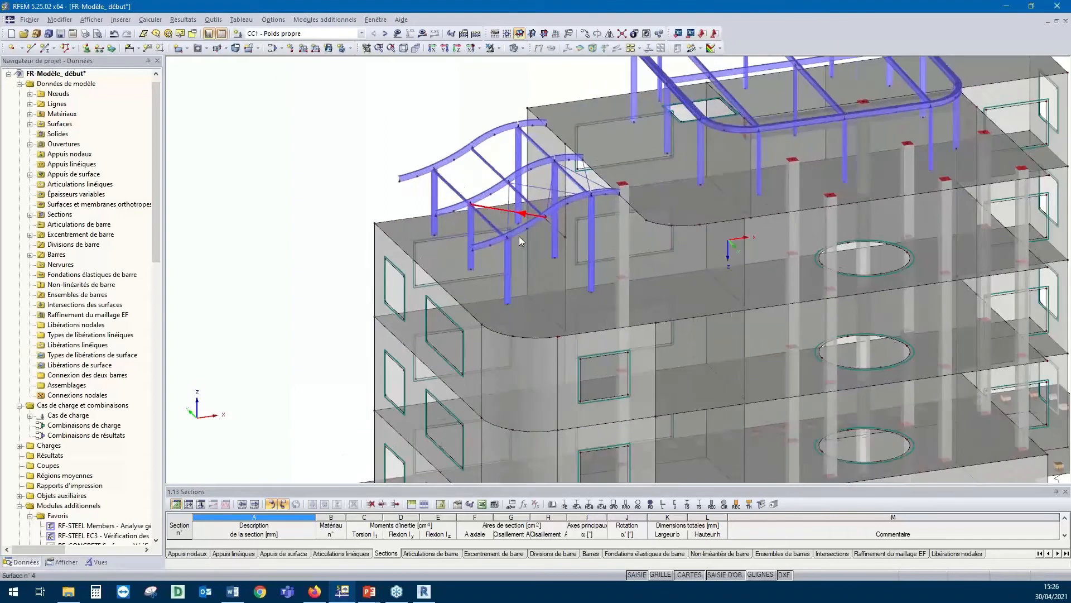
pyautogui.keyDown('ctrl'); pyautogui.moveTo(520, 241); pyautogui.dragTo(488, 191, button='middle'); pyautogui.keyUp('ctrl')
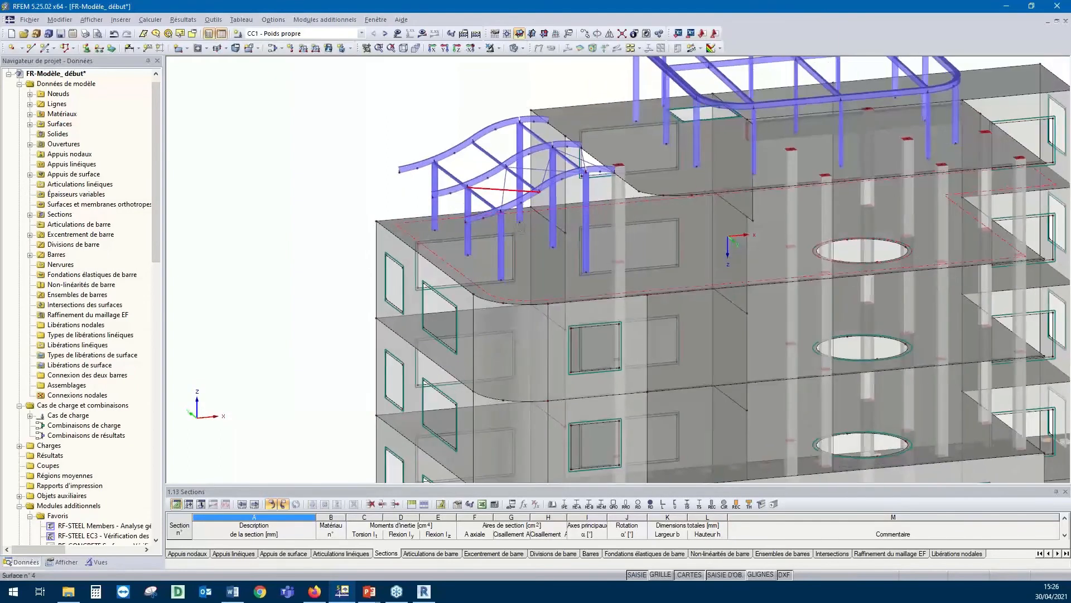
pyautogui.doubleClick(490, 198)
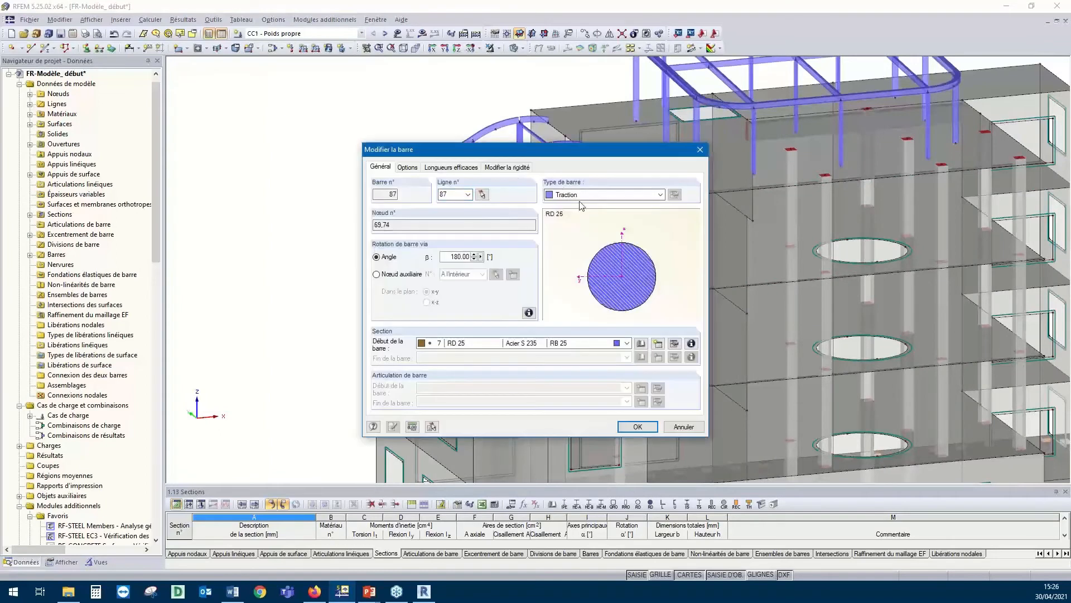
pyautogui.press('Escape')
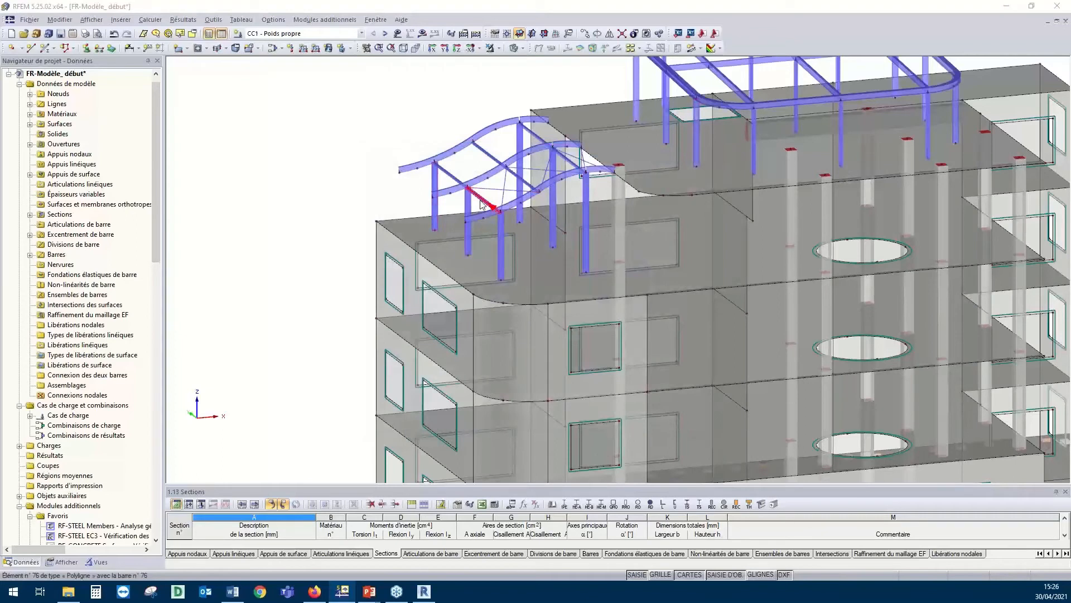
pyautogui.doubleClick(479, 207)
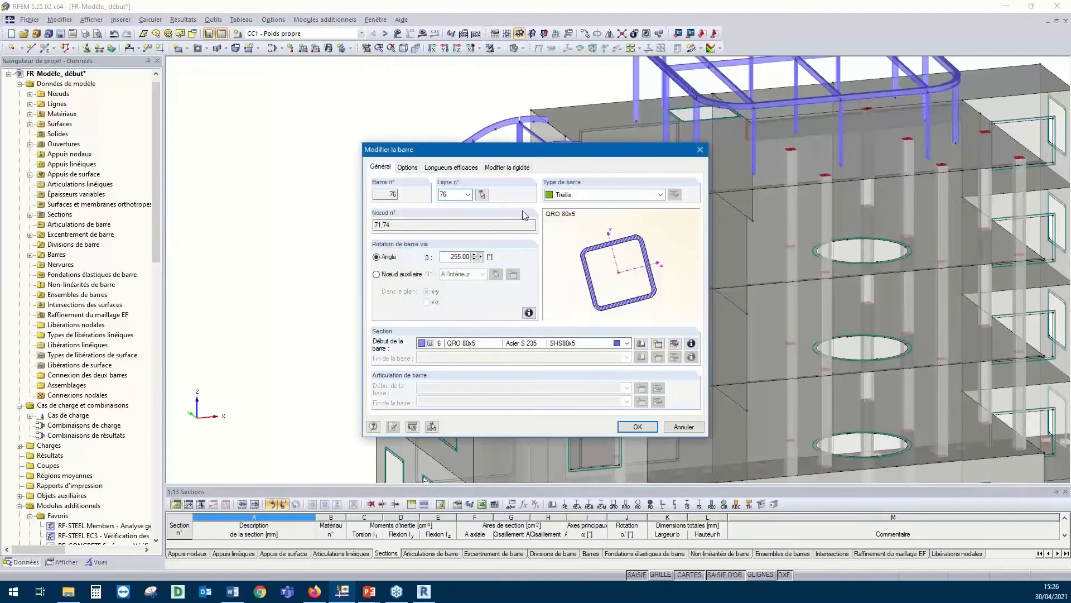
pyautogui.click(699, 150)
# Colour the whole model by material to review the materials in use
pyautogui.scroll(-2, 383, 208)
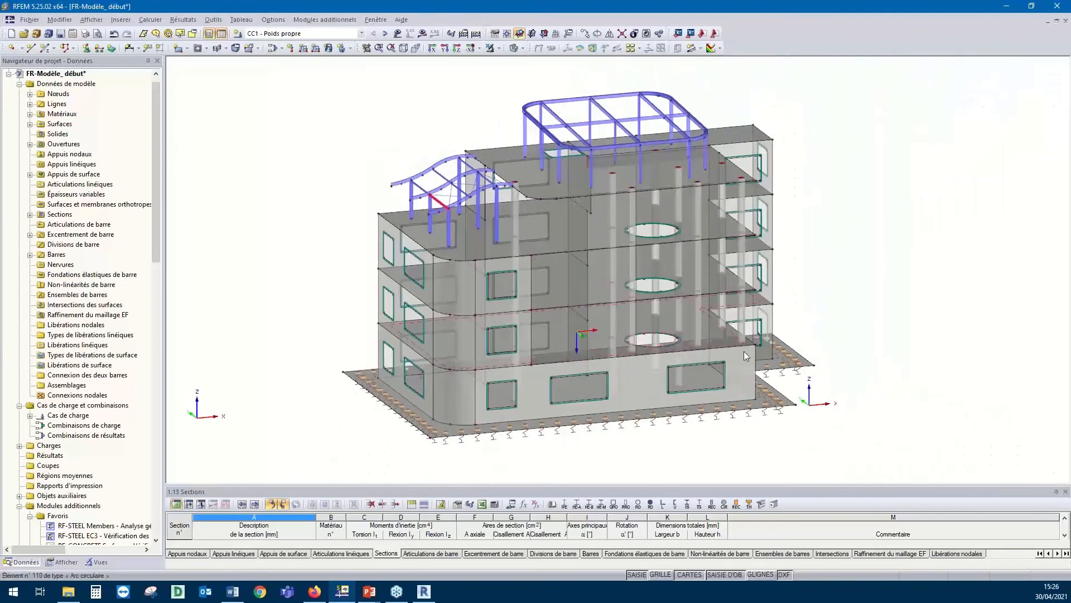
pyautogui.keyDown('ctrl'); pyautogui.moveTo(840, 393); pyautogui.dragTo(832, 418, button='middle'); pyautogui.keyUp('ctrl')
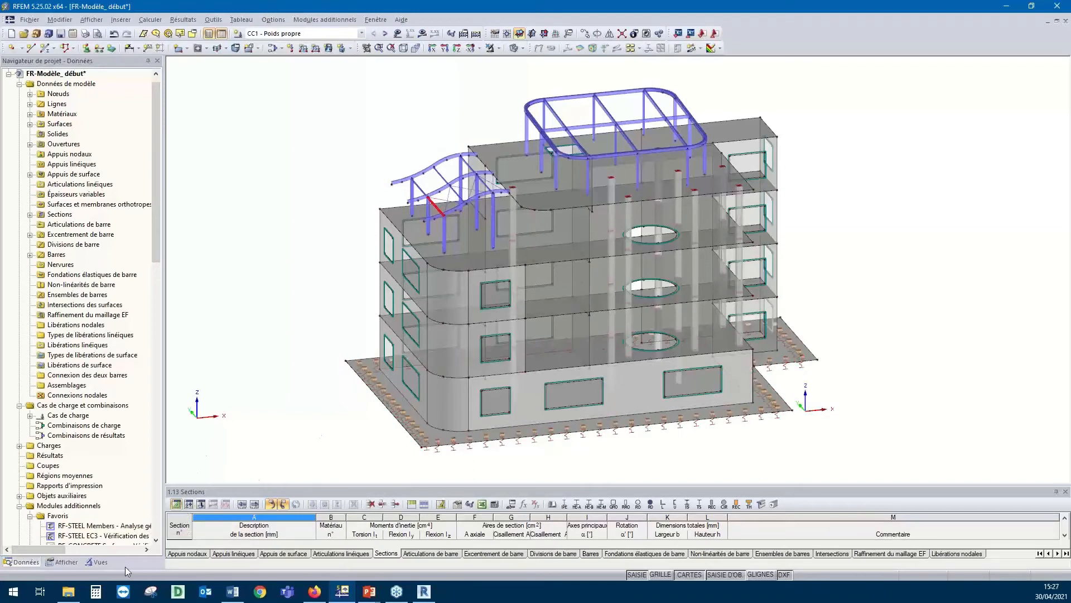
pyautogui.click(65, 564)
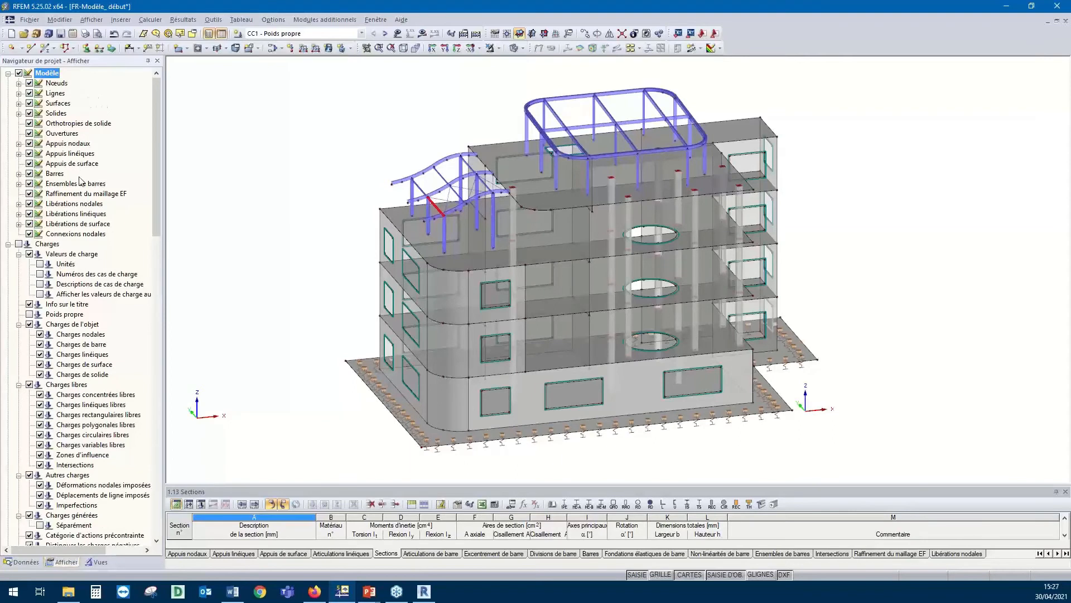
pyautogui.scroll(-19, 80, 212)
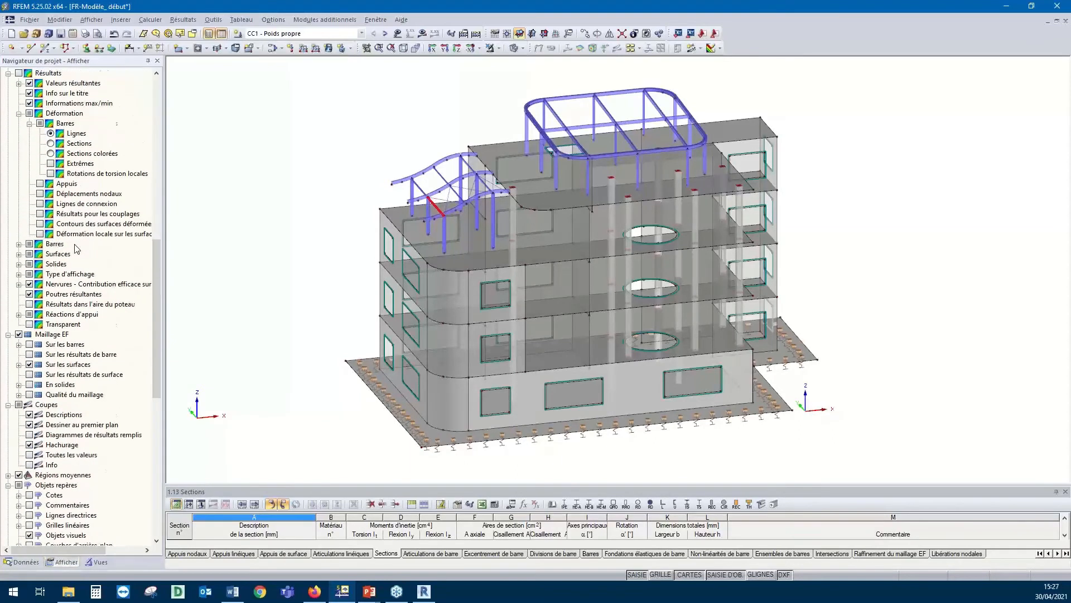
pyautogui.scroll(-14, 77, 249)
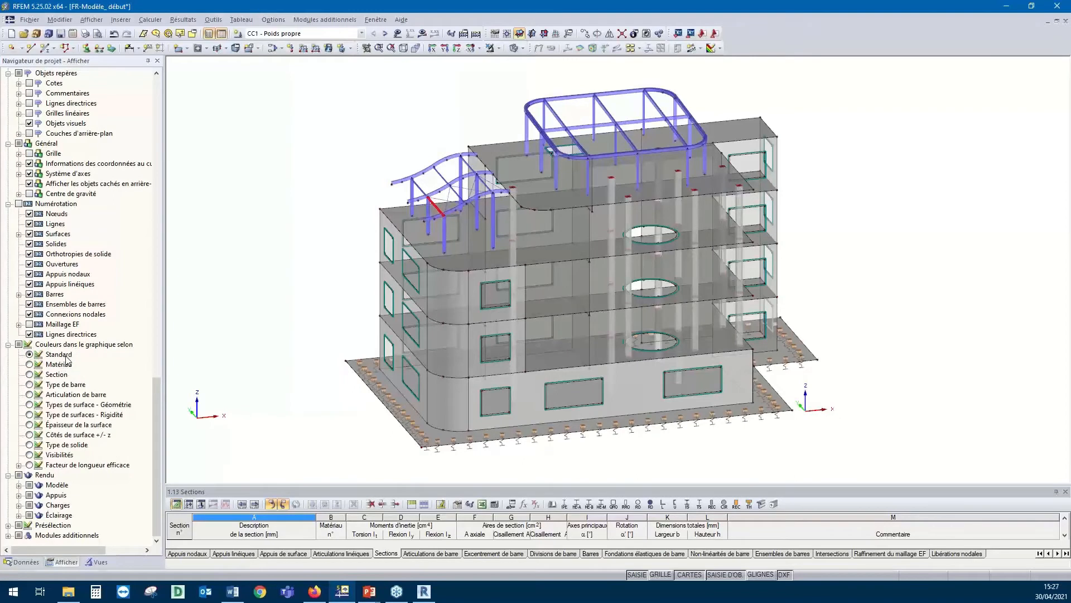
pyautogui.click(29, 365)
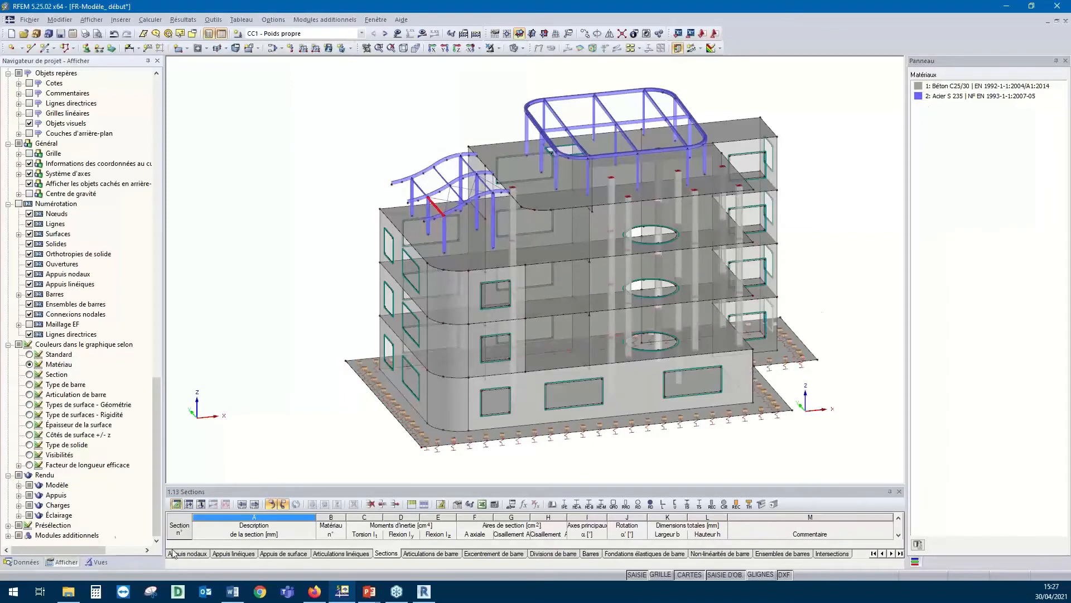
# Colour the model by section and inspect the cross-sections of the columns and steel members
pyautogui.click(30, 374)
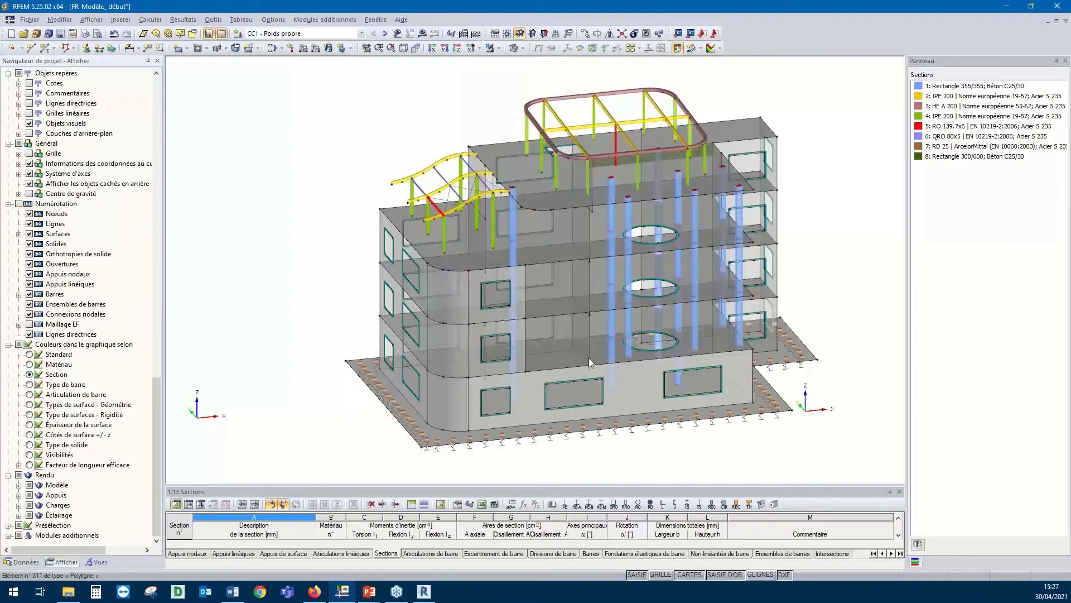
pyautogui.moveTo(765, 438); pyautogui.dragTo(711, 437, button='middle')
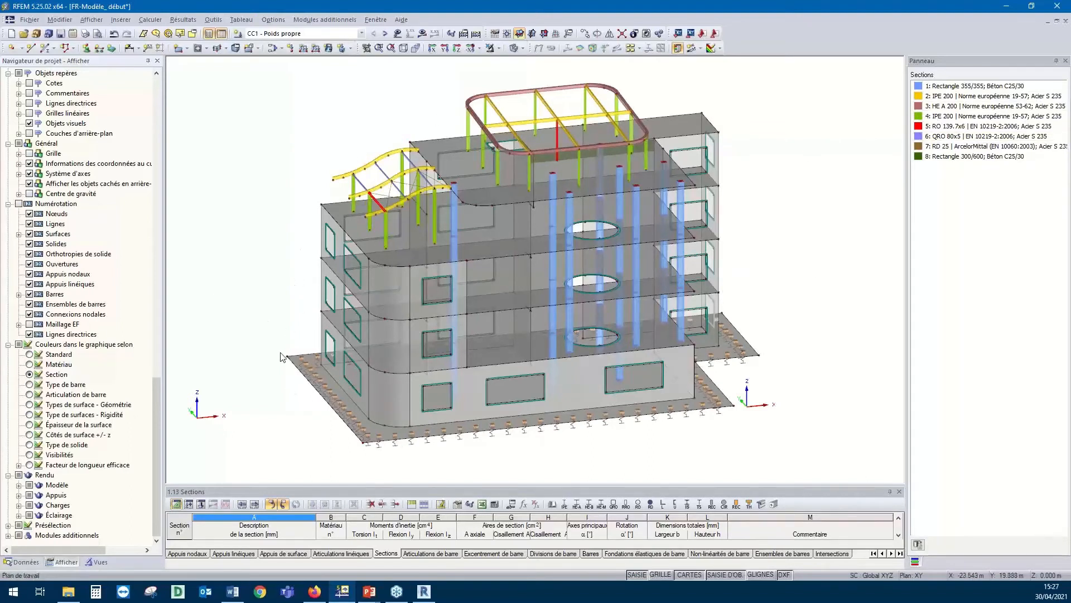
pyautogui.keyDown('ctrl'); pyautogui.moveTo(488, 310); pyautogui.dragTo(290, 402, button='middle'); pyautogui.keyUp('ctrl')
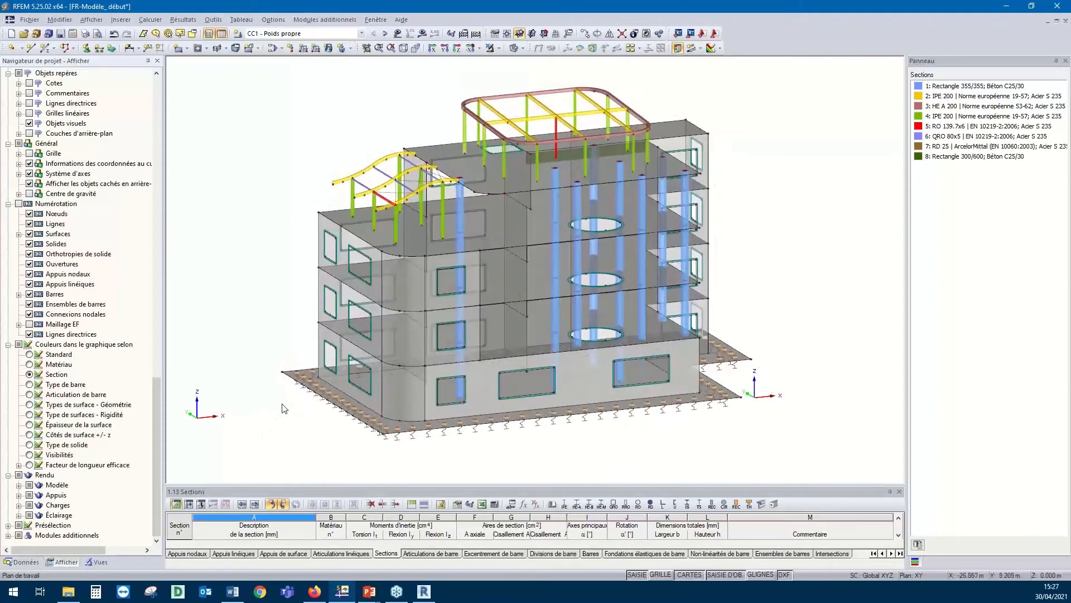
# Colour the model by member type and inspect the beam, truss and tension members of the roof structure
pyautogui.click(29, 384)
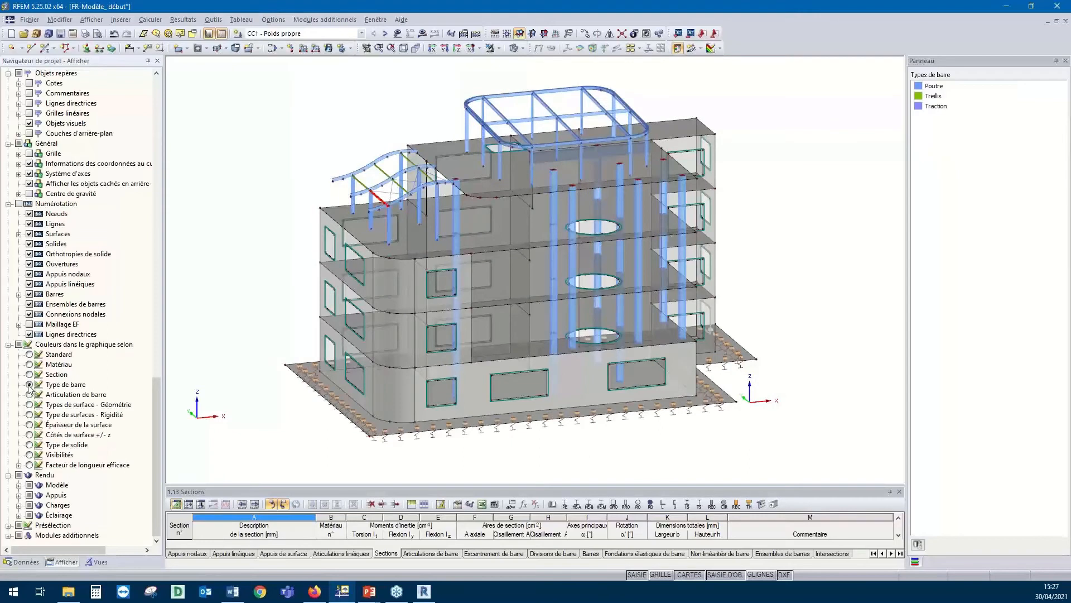
pyautogui.keyDown('ctrl'); pyautogui.moveTo(227, 368); pyautogui.dragTo(223, 403, button='middle'); pyautogui.keyUp('ctrl')
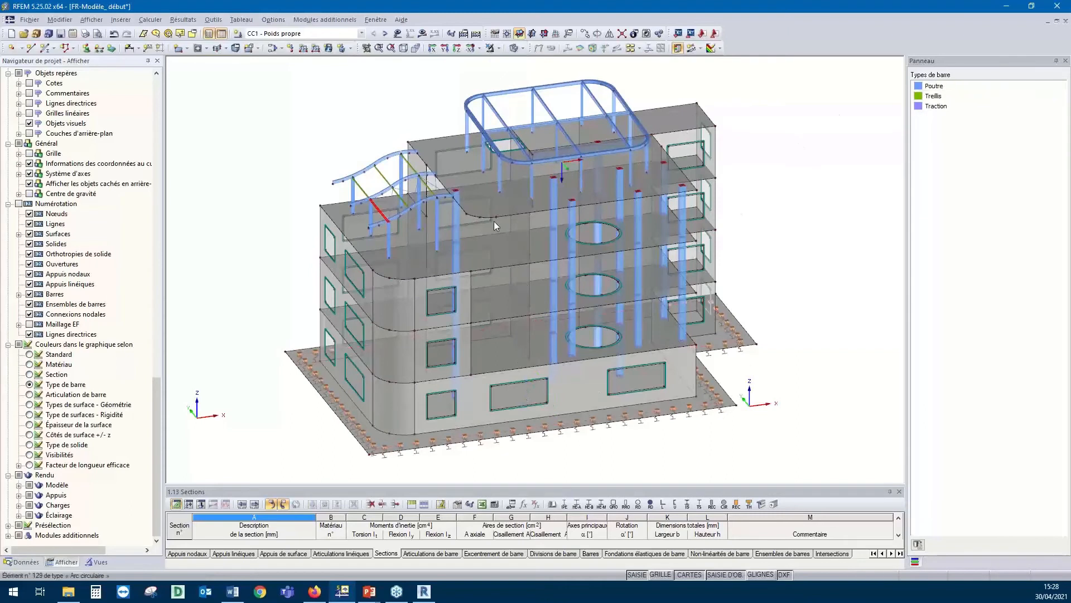
pyautogui.keyDown('ctrl'); pyautogui.moveTo(494, 221); pyautogui.dragTo(469, 196, button='middle'); pyautogui.keyUp('ctrl')
pyautogui.scroll(5, 414, 200)
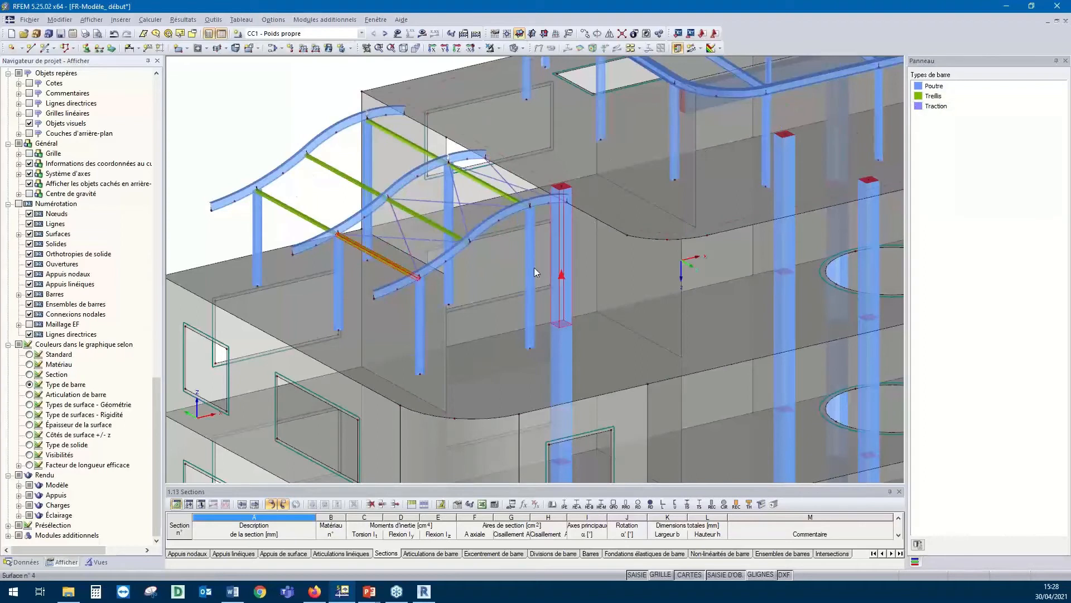
pyautogui.scroll(-3, 527, 266)
pyautogui.scroll(-5, 524, 266)
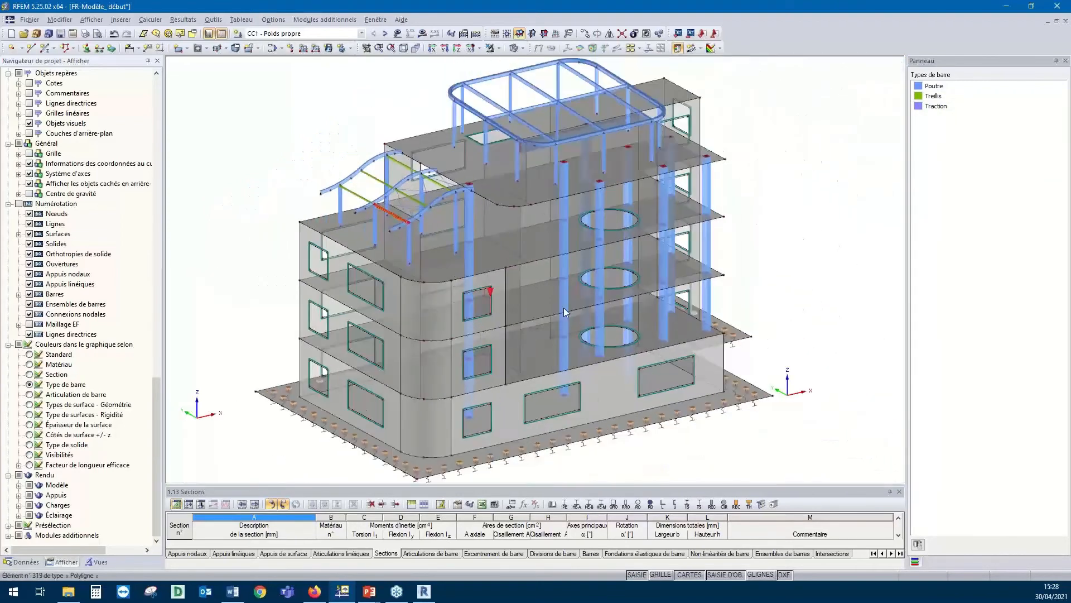
pyautogui.keyDown('ctrl'); pyautogui.moveTo(588, 341); pyautogui.dragTo(571, 346, button='middle'); pyautogui.keyUp('ctrl')
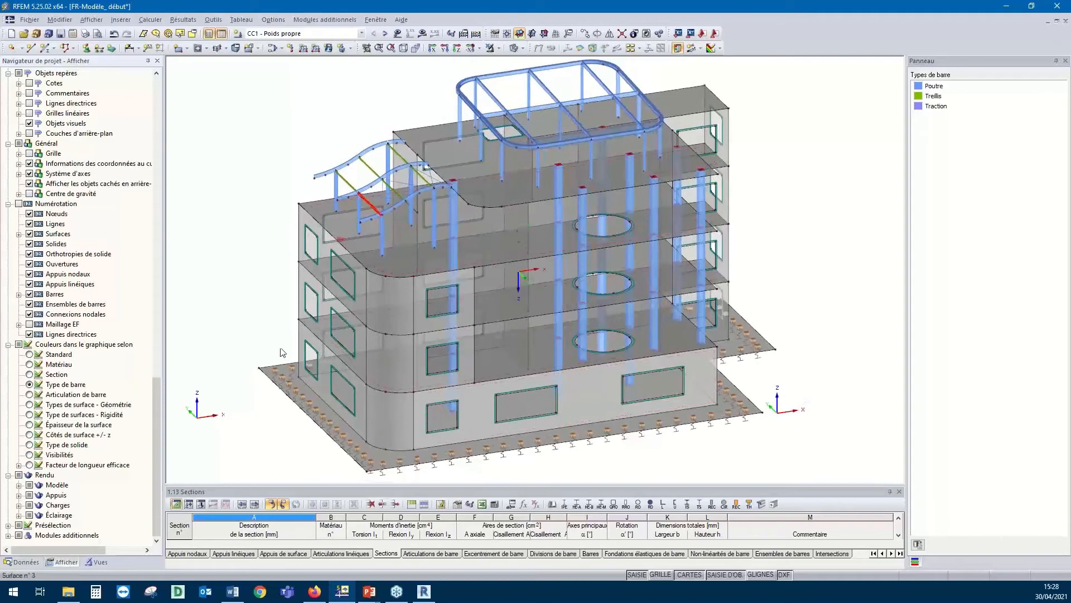
# Colour the model by surface thickness and inspect the thicknesses of the walls, floor slabs and foundation slab
pyautogui.click(30, 425)
pyautogui.keyDown('ctrl'); pyautogui.moveTo(624, 393); pyautogui.dragTo(531, 388, button='middle'); pyautogui.keyUp('ctrl')
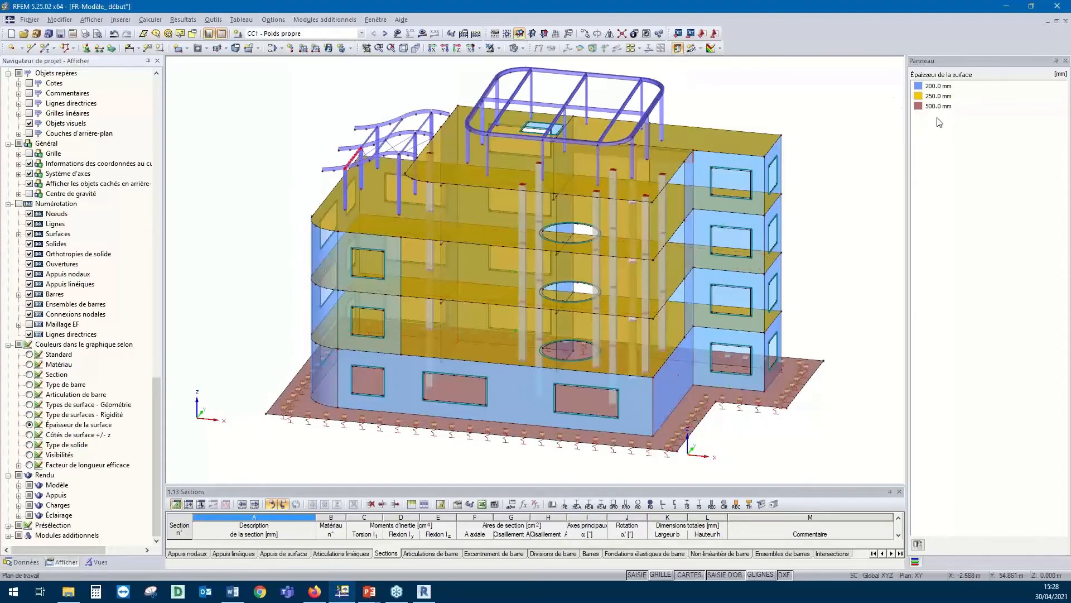
pyautogui.keyDown('ctrl'); pyautogui.moveTo(801, 239); pyautogui.dragTo(872, 146, button='middle'); pyautogui.keyUp('ctrl')
pyautogui.keyDown('ctrl'); pyautogui.moveTo(446, 281); pyautogui.dragTo(521, 340, button='middle'); pyautogui.keyUp('ctrl')
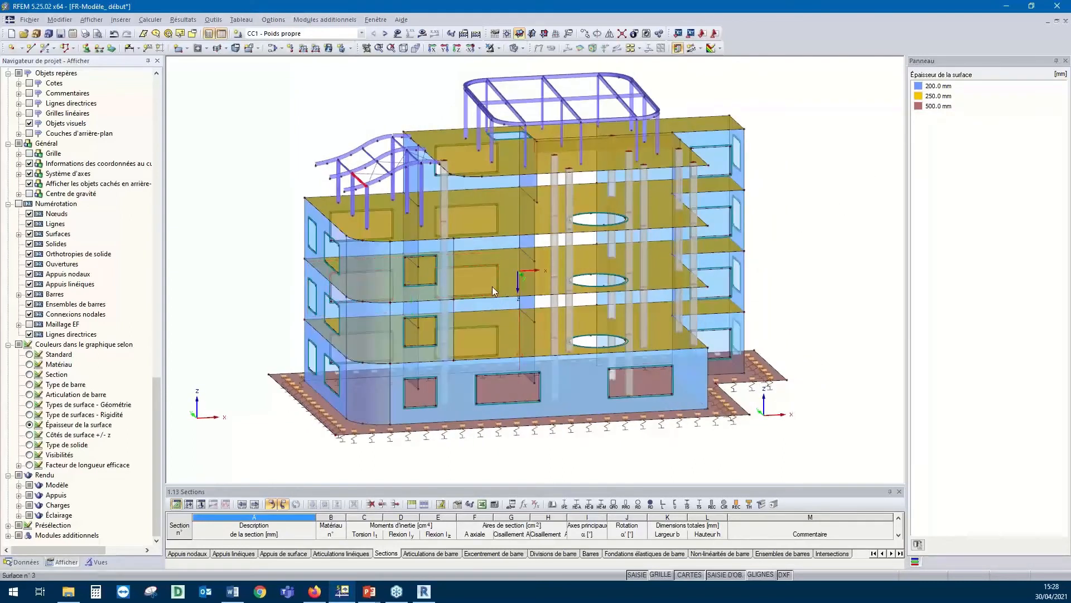
# Colour the model by member hinge and inspect the members of both roof structures for defined hinges
pyautogui.click(29, 395)
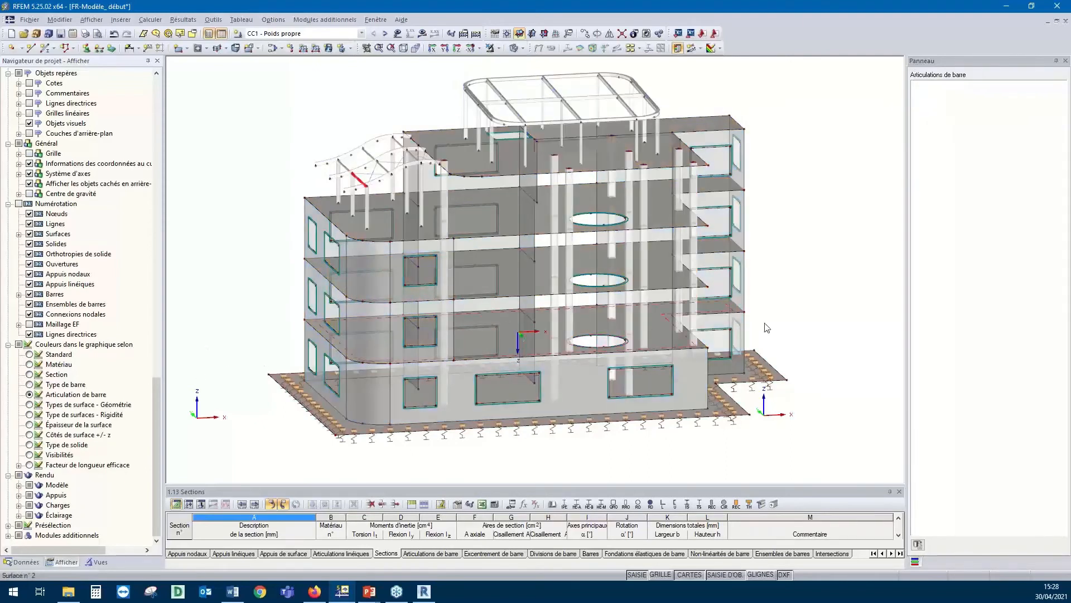
pyautogui.moveTo(801, 225); pyautogui.dragTo(802, 244, button='middle')
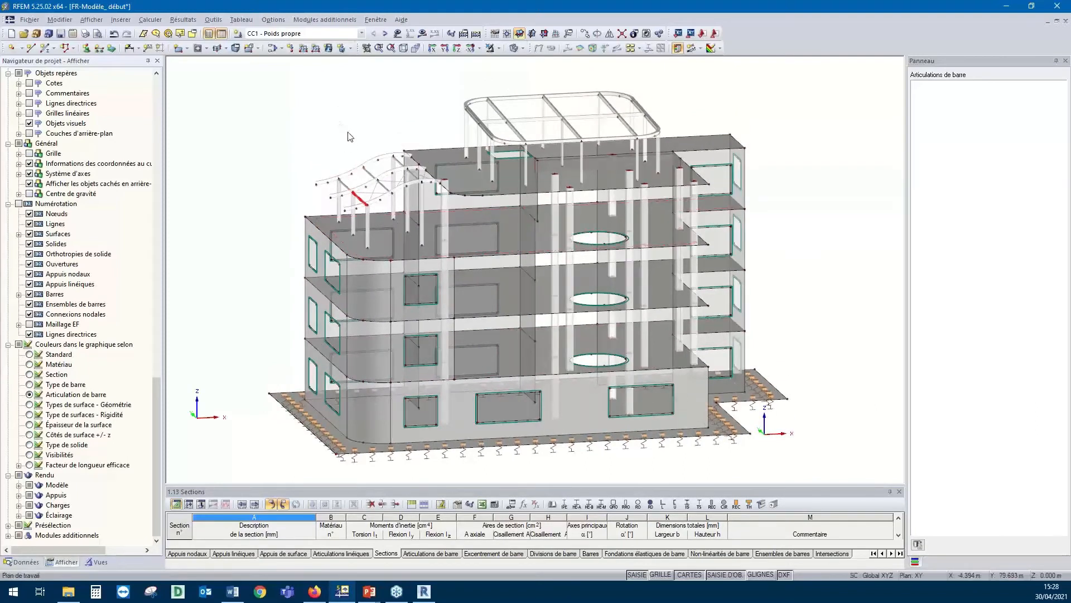
pyautogui.click(376, 137)
pyautogui.keyDown('ctrl'); pyautogui.moveTo(816, 177); pyautogui.dragTo(708, 172, button='middle'); pyautogui.keyUp('ctrl')
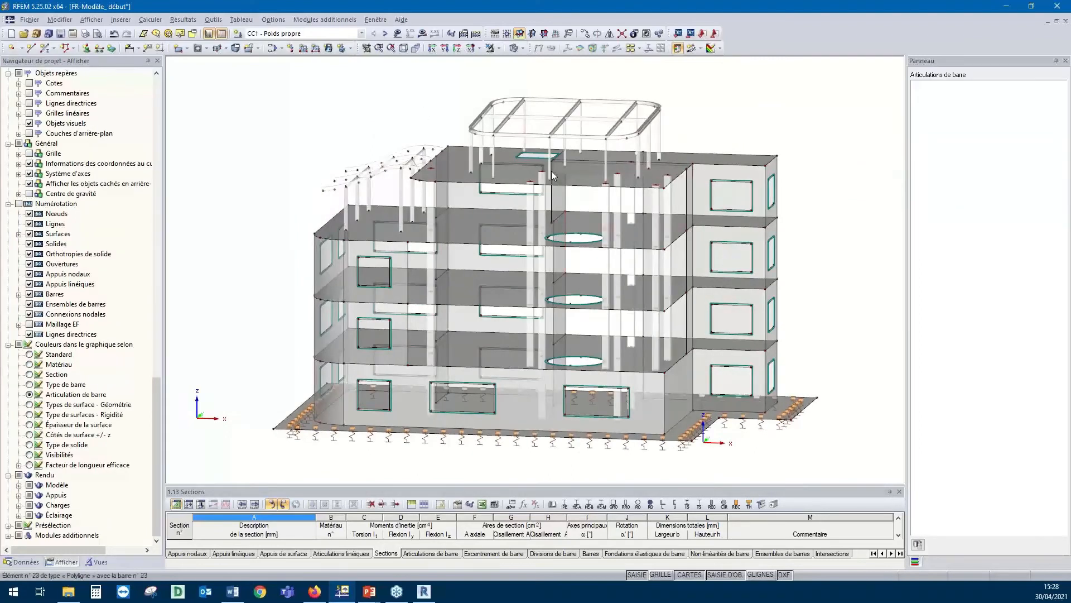
pyautogui.keyDown('ctrl'); pyautogui.moveTo(610, 178); pyautogui.dragTo(709, 113, button='middle'); pyautogui.keyUp('ctrl')
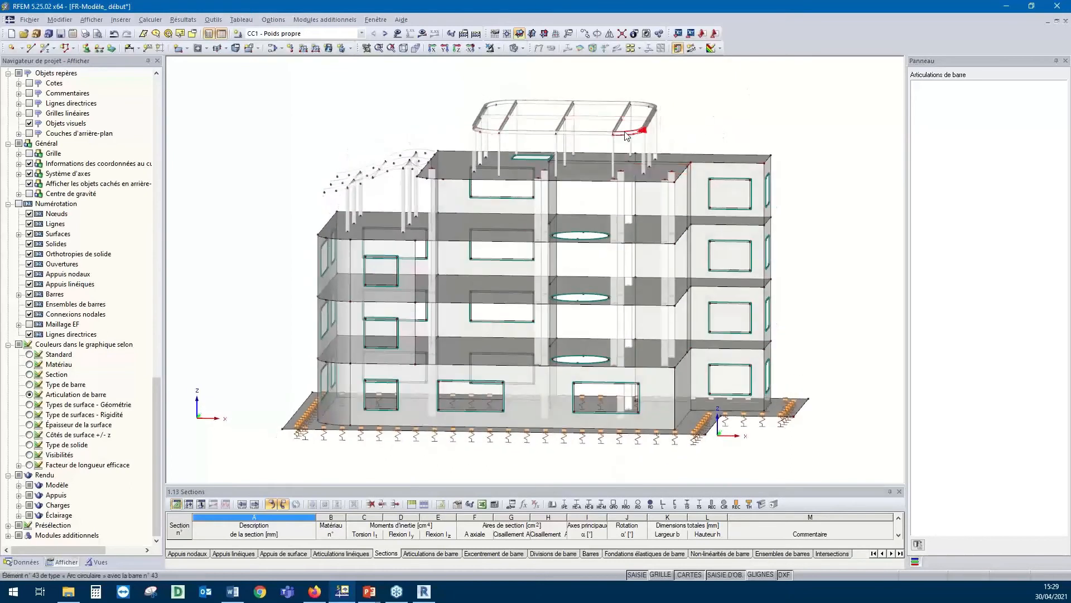
pyautogui.scroll(2, 513, 177)
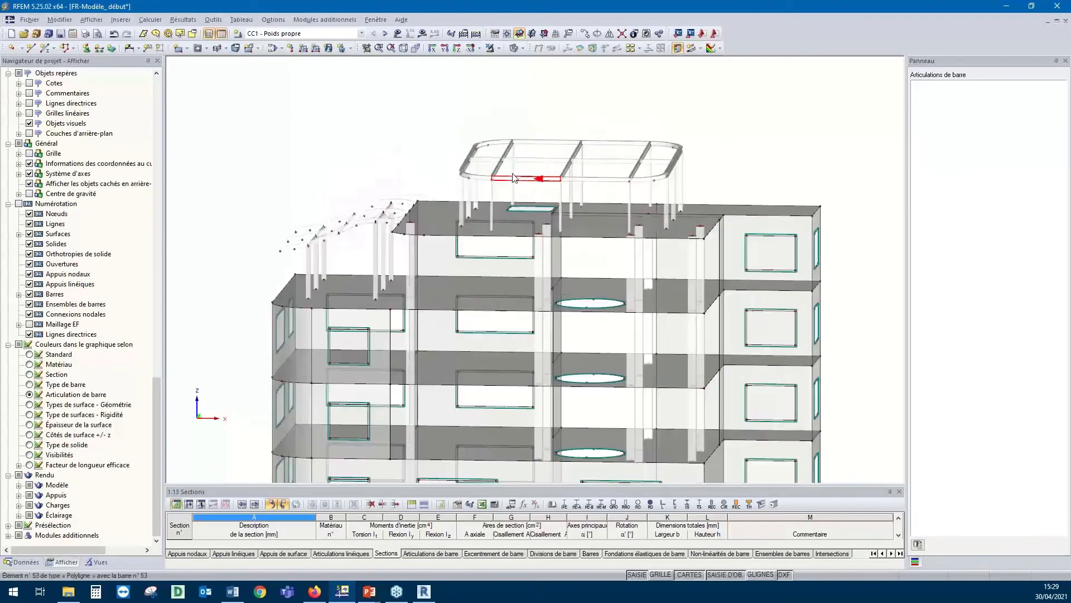
pyautogui.scroll(1, 513, 177)
# Check the hinge settings of an HE A 200 edge beam on the rounded rectangular roof frame, leaving the member unchanged
pyautogui.click(32, 564)
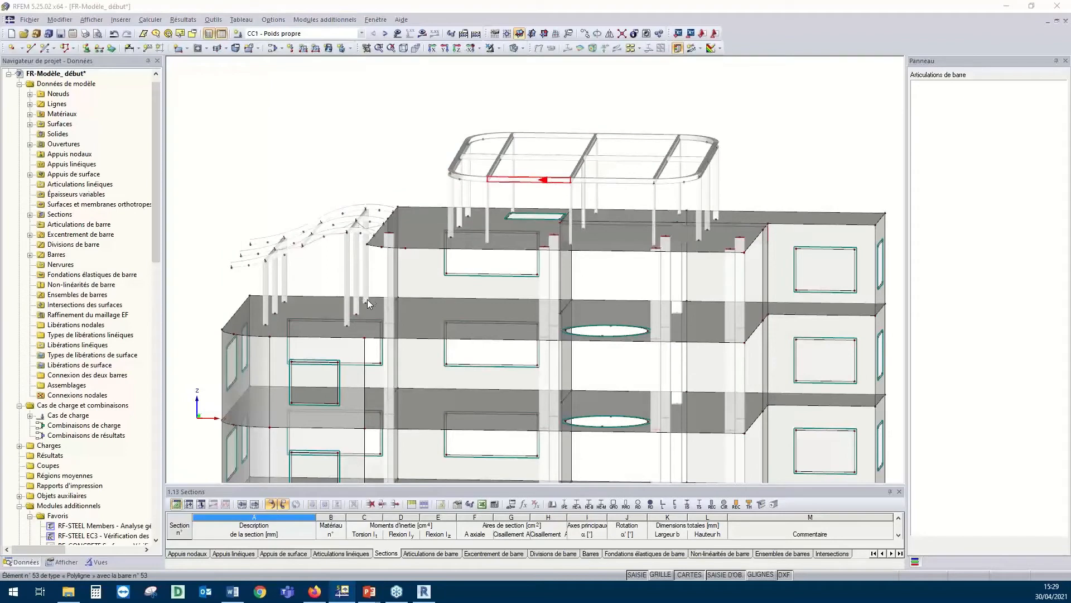
pyautogui.doubleClick(388, 292)
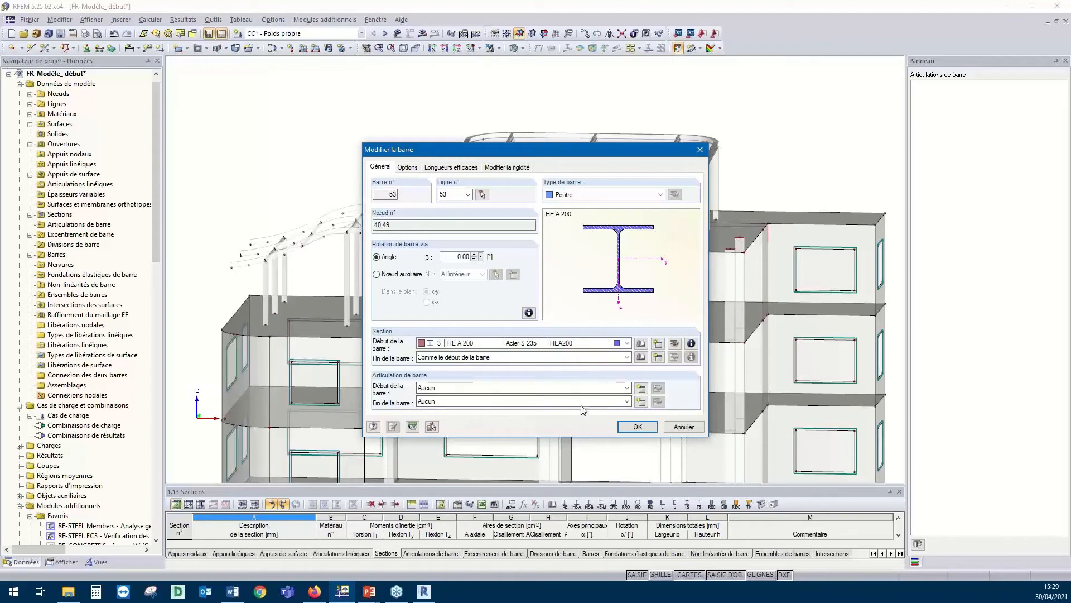
pyautogui.click(700, 149)
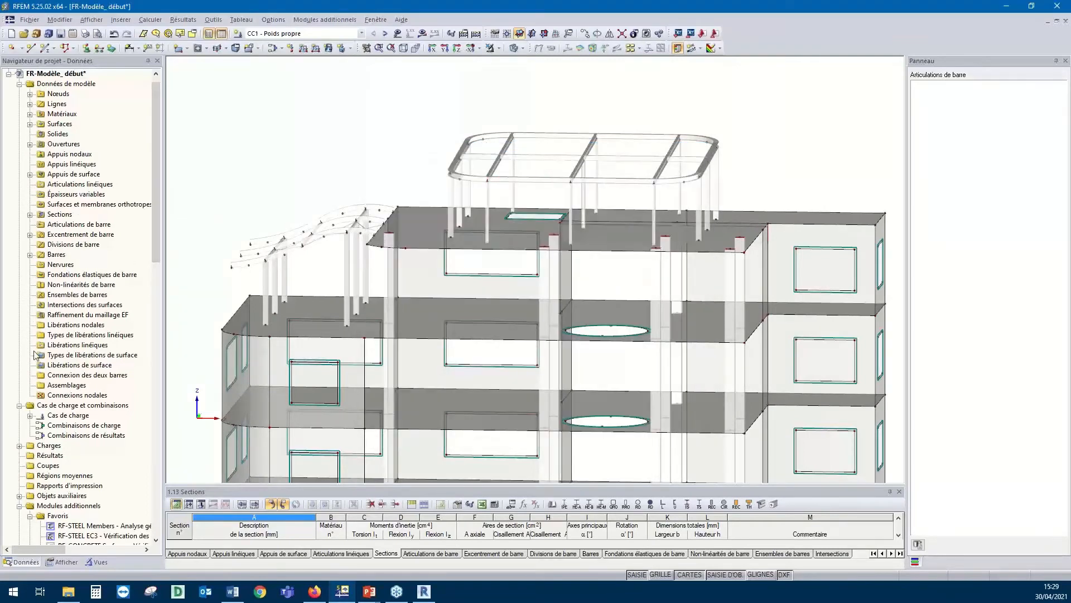
# Create a member hinge on the local axes x,y,z with the rotations φy and φz released, and list it under the member hinges
pyautogui.rightClick(45, 224)
pyautogui.click(79, 245)
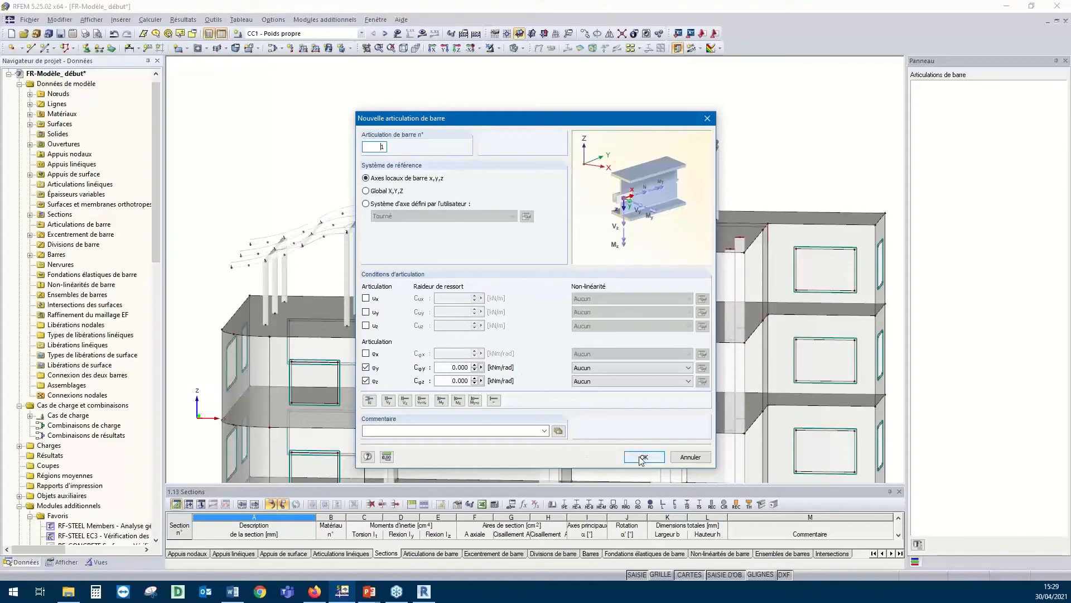
pyautogui.click(644, 458)
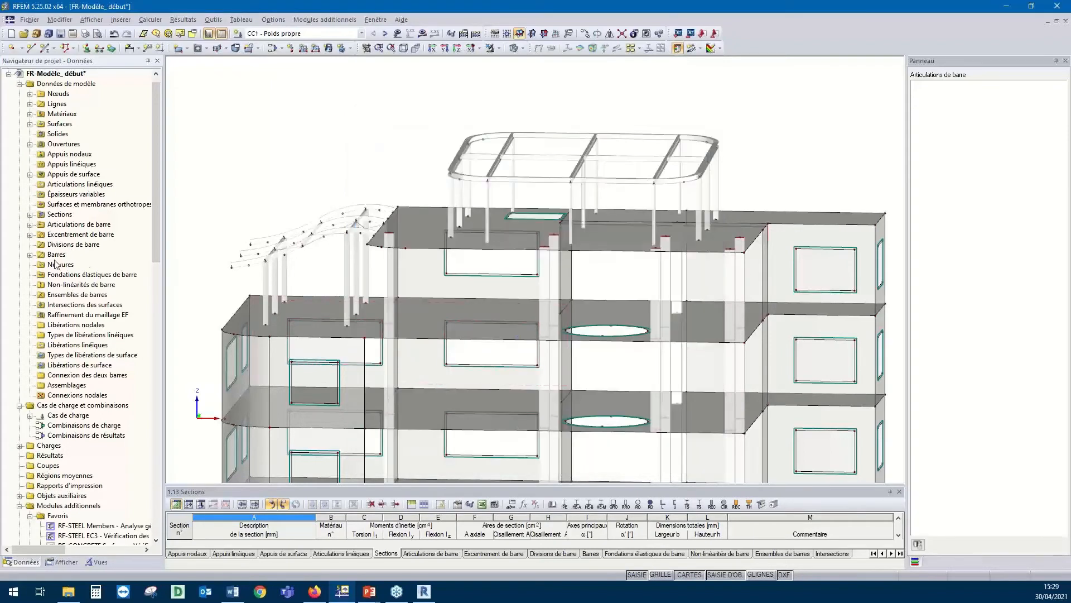
pyautogui.click(31, 224)
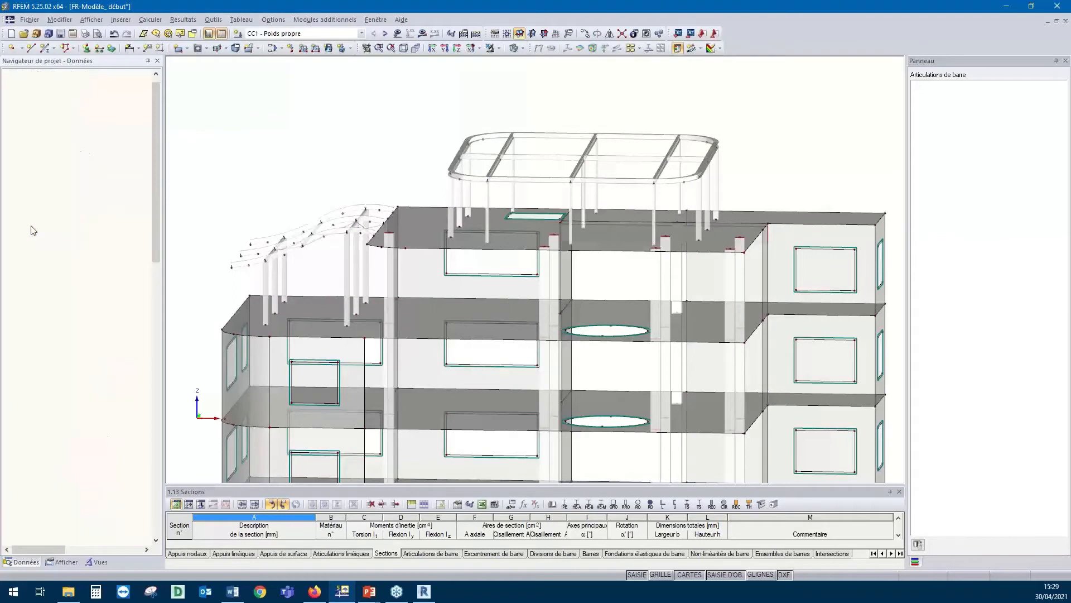
pyautogui.click(77, 235)
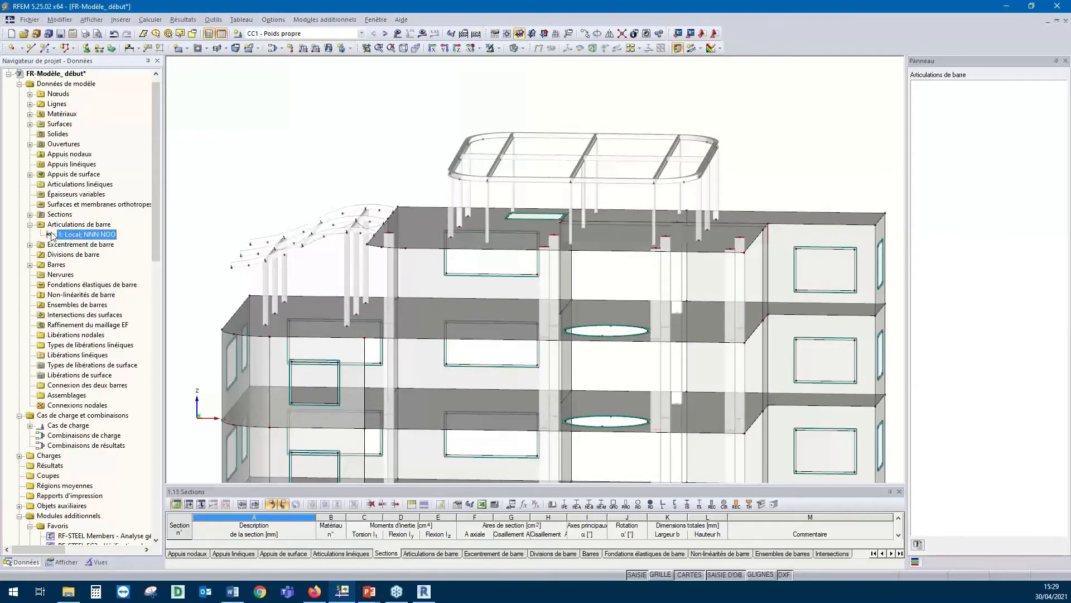
# Start assigning the hinge graphically, selecting both ends of the transverse beams and the outer ends of the middle longitudinal beams on the roof frame
pyautogui.keyDown('ctrl'); pyautogui.moveTo(742, 283); pyautogui.dragTo(706, 257, button='middle'); pyautogui.keyUp('ctrl')
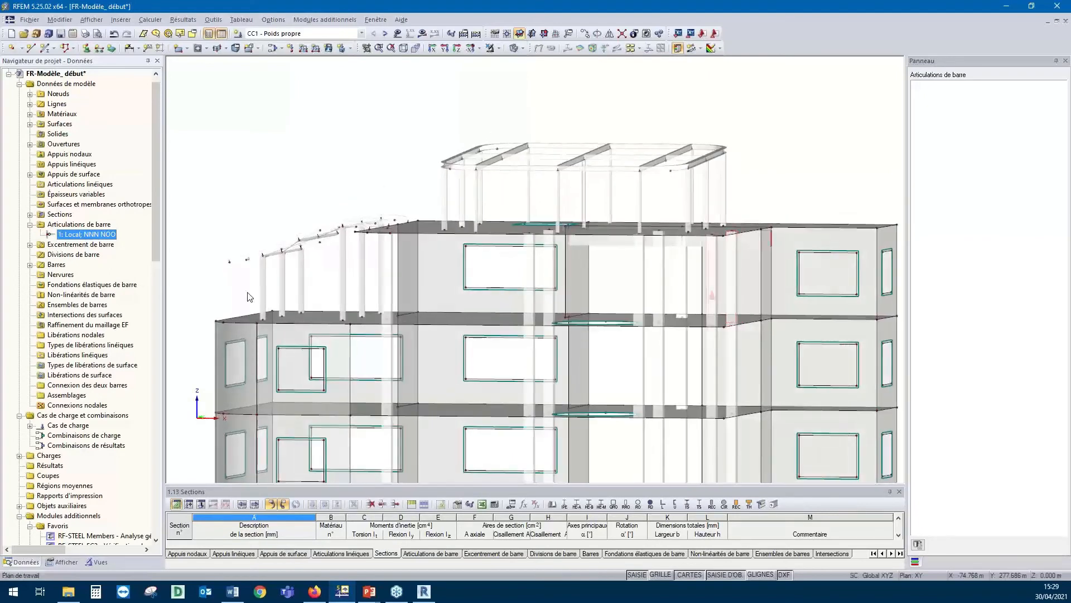
pyautogui.rightClick(56, 235)
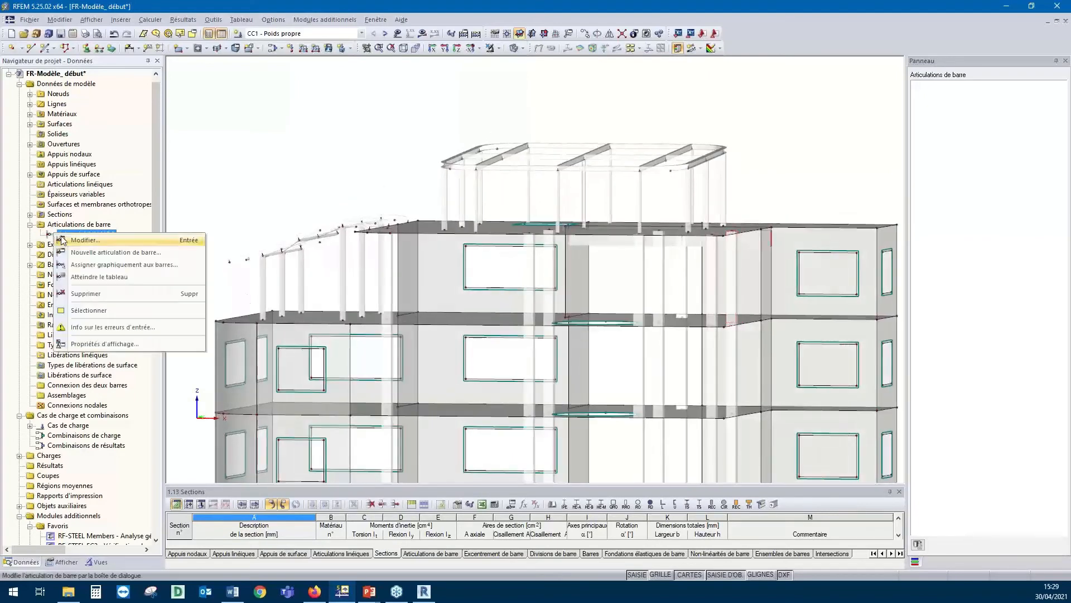
pyautogui.click(92, 264)
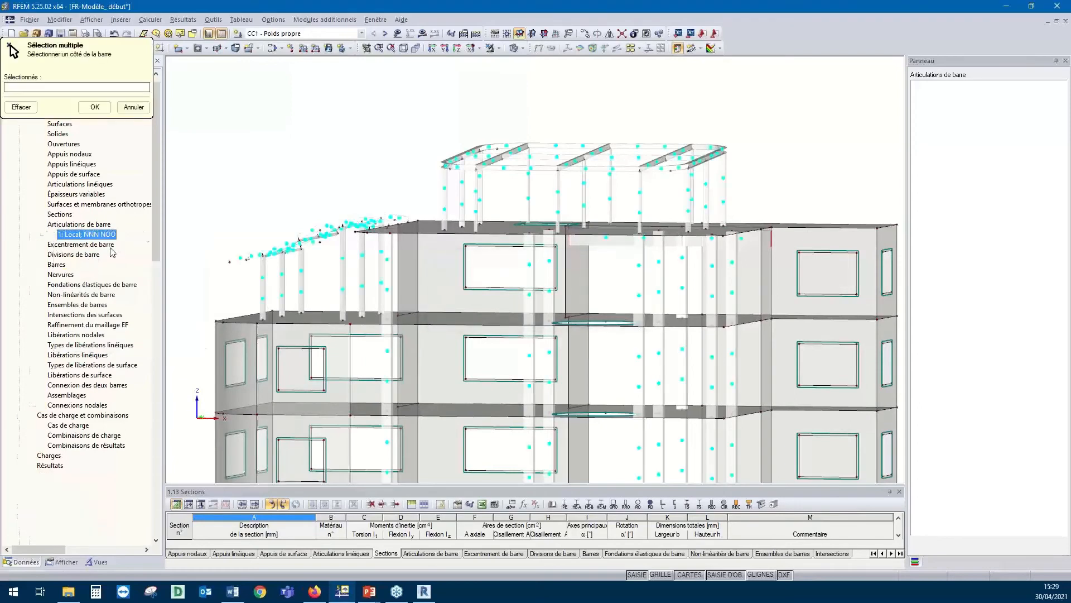
pyautogui.keyDown('ctrl'); pyautogui.moveTo(634, 115); pyautogui.dragTo(580, 217, button='middle'); pyautogui.keyUp('ctrl')
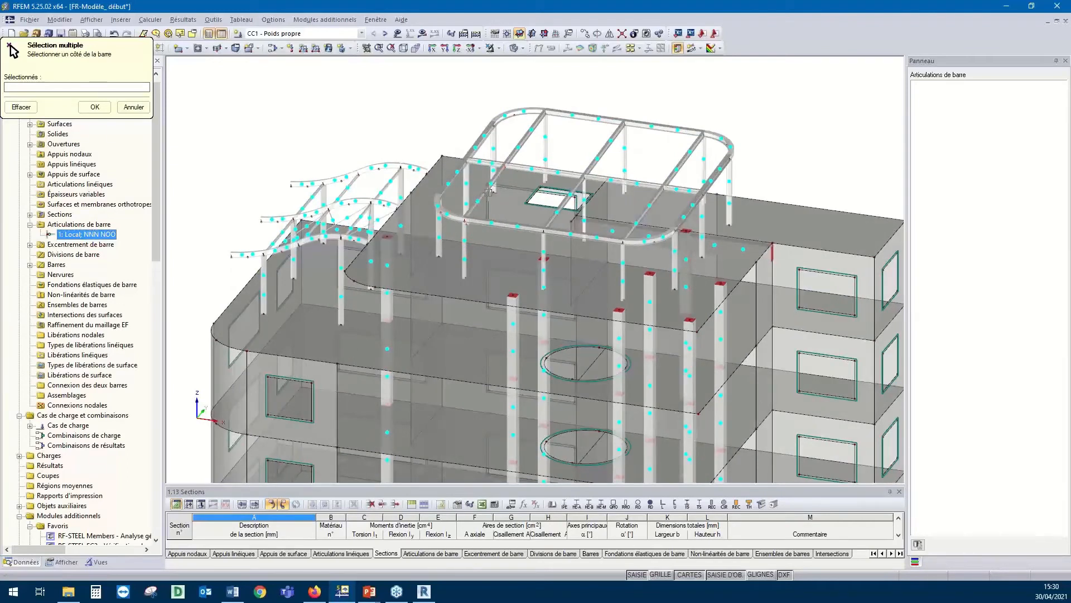
pyautogui.keyDown('ctrl'); pyautogui.moveTo(496, 182); pyautogui.dragTo(491, 207, button='middle'); pyautogui.keyUp('ctrl')
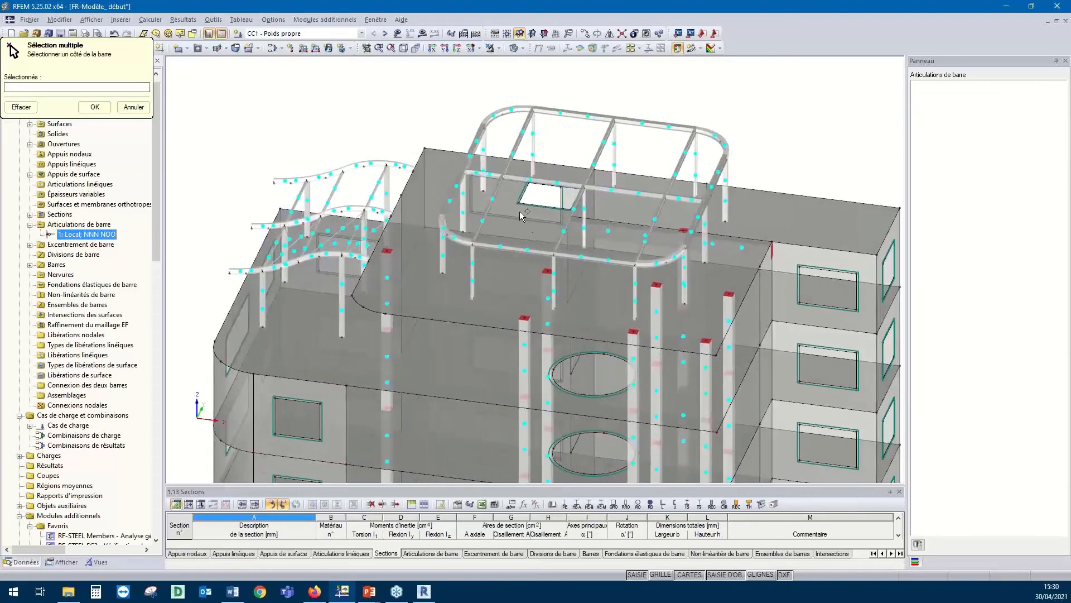
pyautogui.click(489, 207)
pyautogui.click(567, 221)
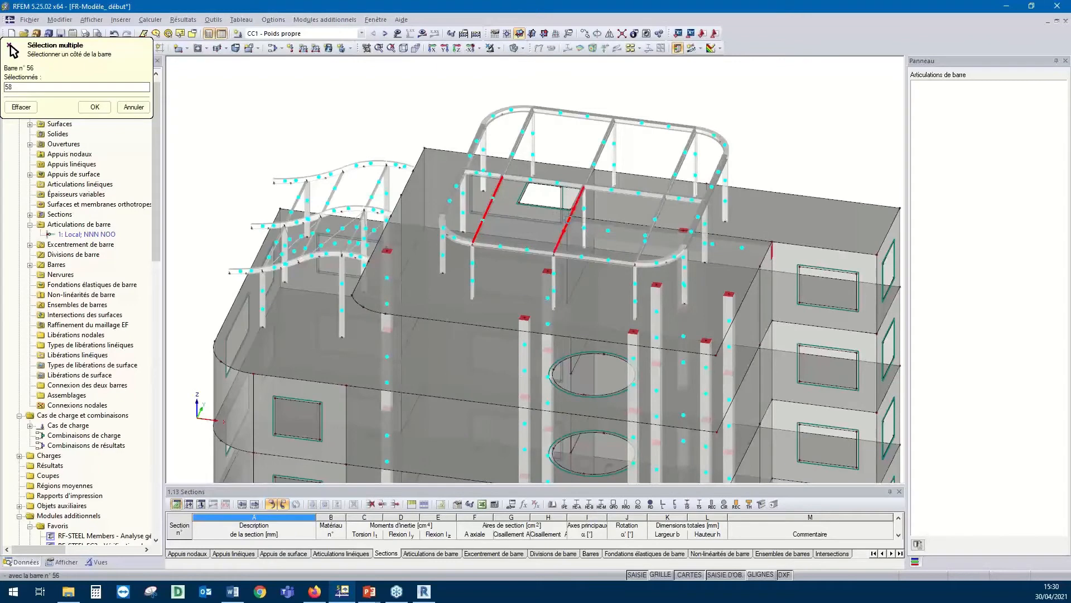
pyautogui.click(651, 227)
pyautogui.click(593, 156)
pyautogui.click(521, 134)
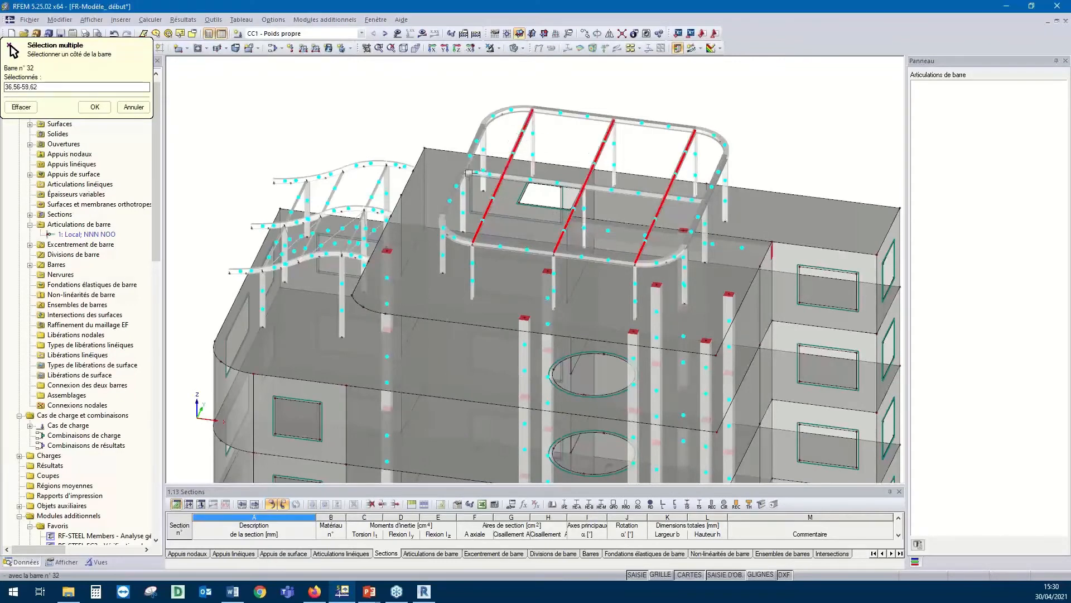
pyautogui.click(471, 172)
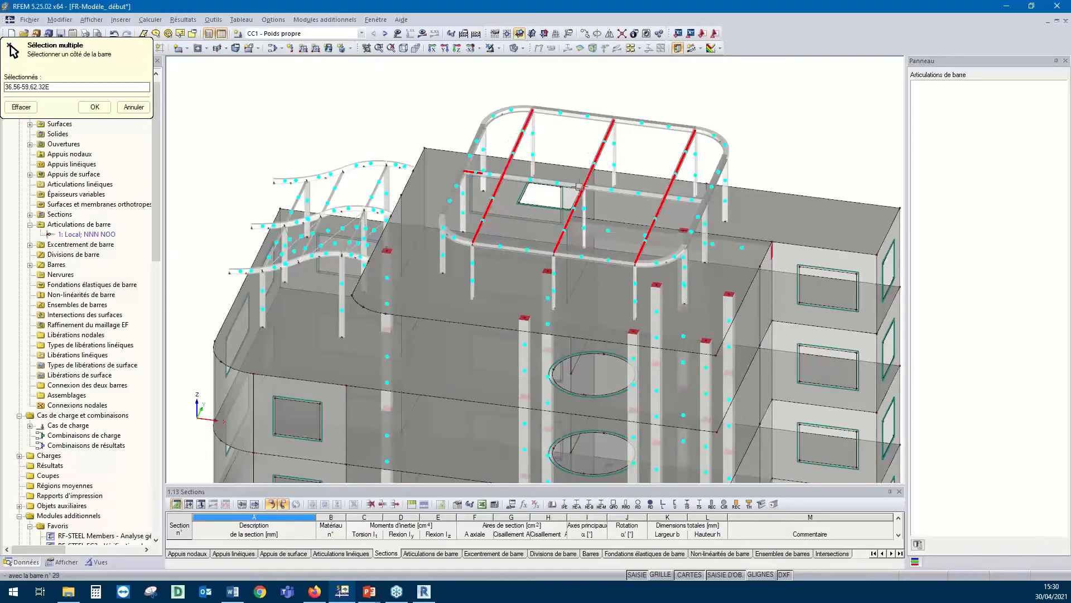
pyautogui.click(695, 201)
# Add the columns of the rounded rectangular roof frame to the hinge selection and remove their upper ends from it
pyautogui.keyDown('ctrl'); pyautogui.moveTo(758, 153); pyautogui.dragTo(831, 110, button='middle'); pyautogui.keyUp('ctrl')
pyautogui.moveTo(730, 215); pyautogui.dragTo(413, 180)
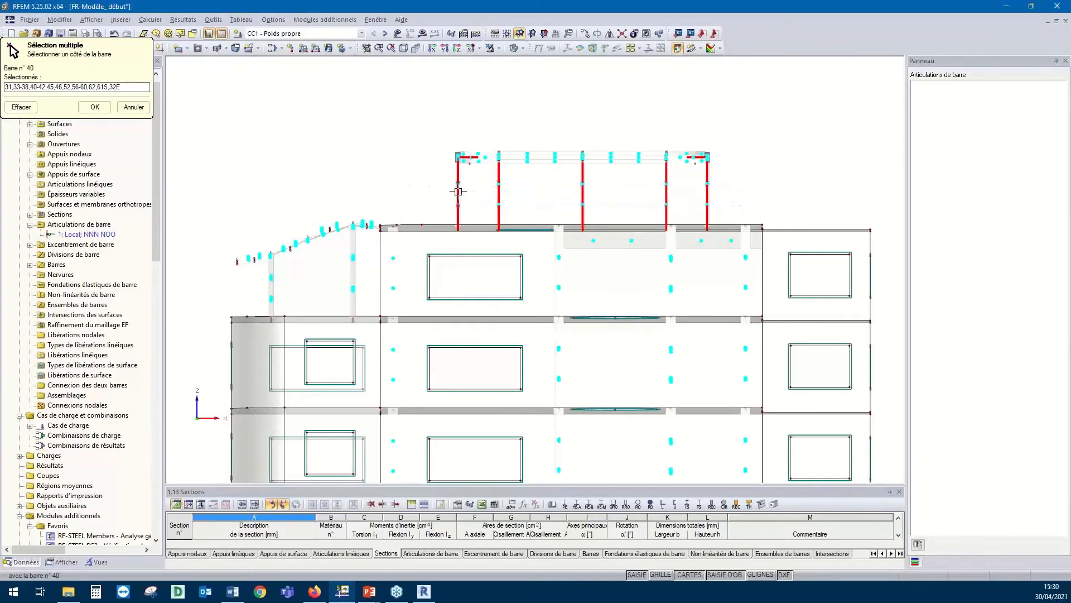
pyautogui.moveTo(462, 186)
pyautogui.keyDown('ctrl'); pyautogui.mouseDown(button='middle')
pyautogui.moveTo(460, 203)
pyautogui.moveTo(456, 196)
pyautogui.mouseUp(button='middle'); pyautogui.keyUp('ctrl')
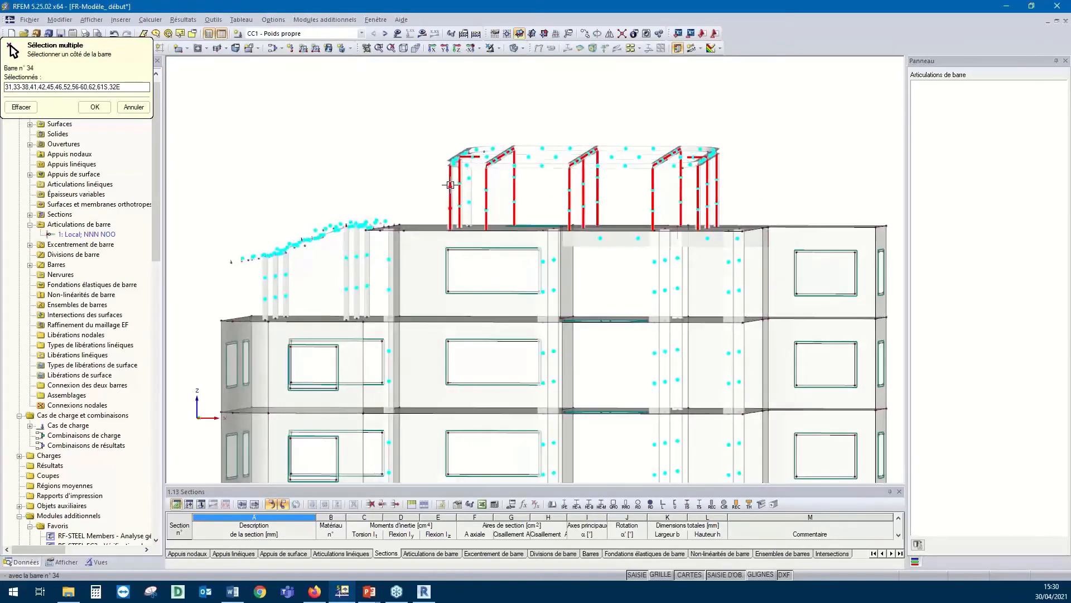
pyautogui.click(450, 179)
pyautogui.click(459, 178)
pyautogui.click(487, 179)
pyautogui.click(515, 175)
pyautogui.click(570, 179)
pyautogui.click(584, 177)
pyautogui.click(597, 179)
pyautogui.click(654, 180)
pyautogui.click(682, 179)
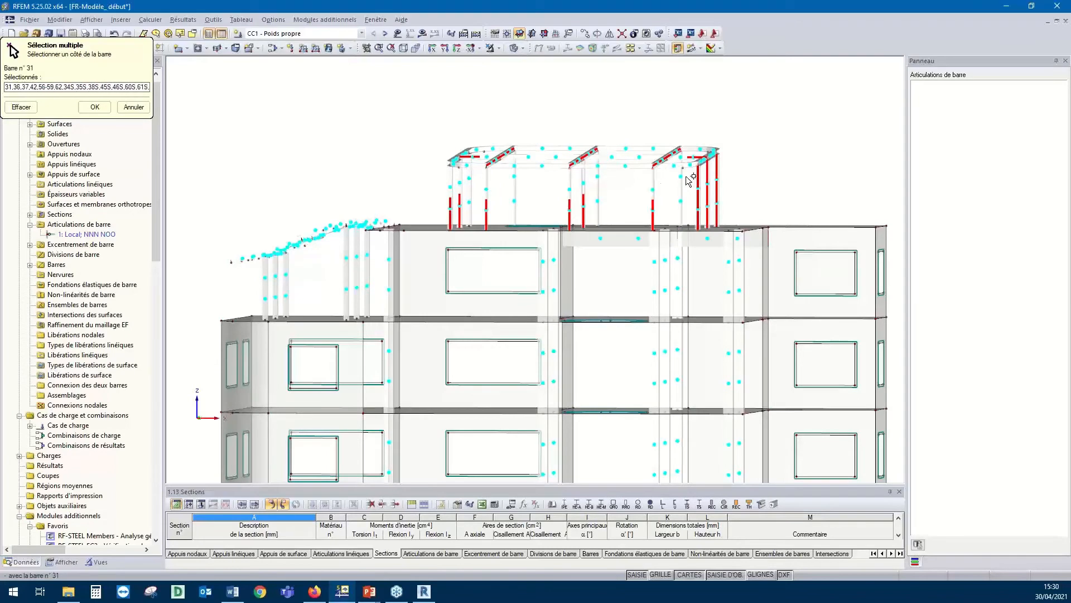
pyautogui.click(698, 177)
pyautogui.click(708, 178)
pyautogui.click(717, 175)
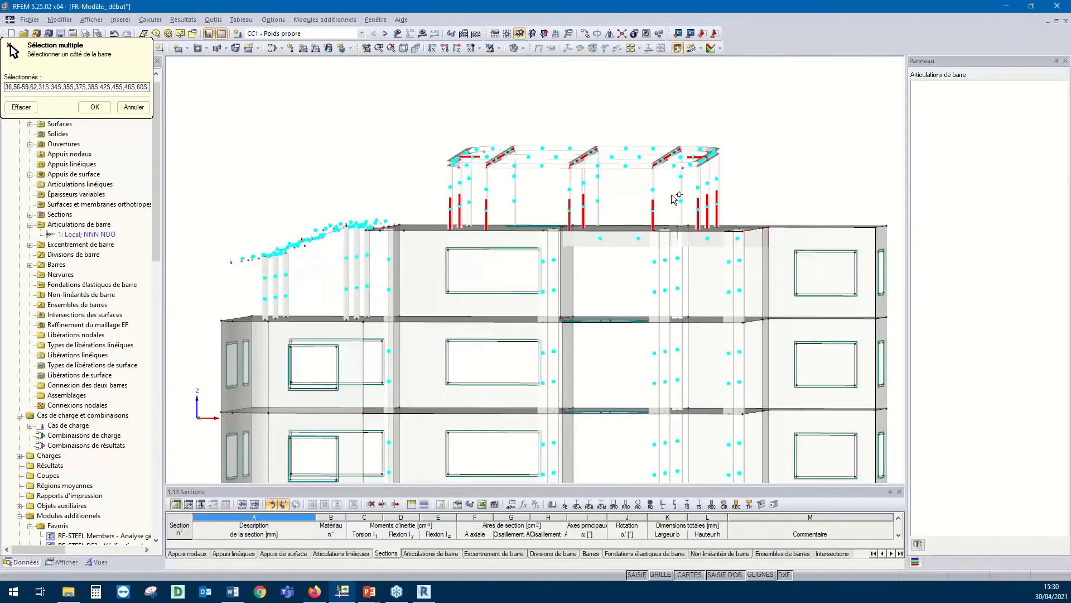
# Add the lower ends of the three remaining roof frame columns and apply the hinge to all selected member ends
pyautogui.click(681, 210)
pyautogui.click(598, 211)
pyautogui.click(513, 212)
pyautogui.keyDown('ctrl'); pyautogui.moveTo(773, 195); pyautogui.dragTo(787, 145, button='middle'); pyautogui.keyUp('ctrl')
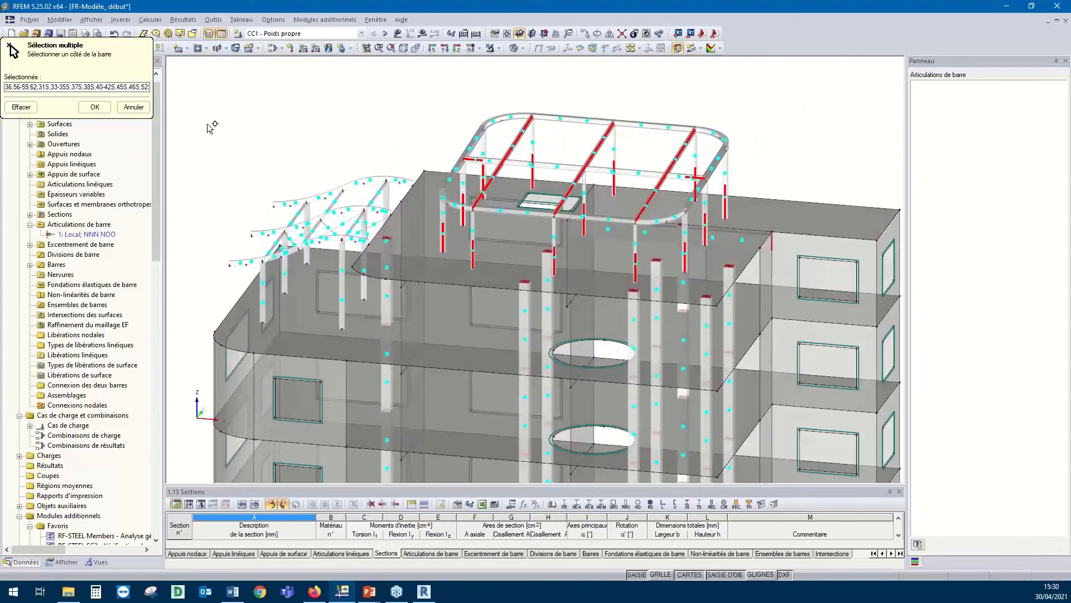
pyautogui.click(94, 107)
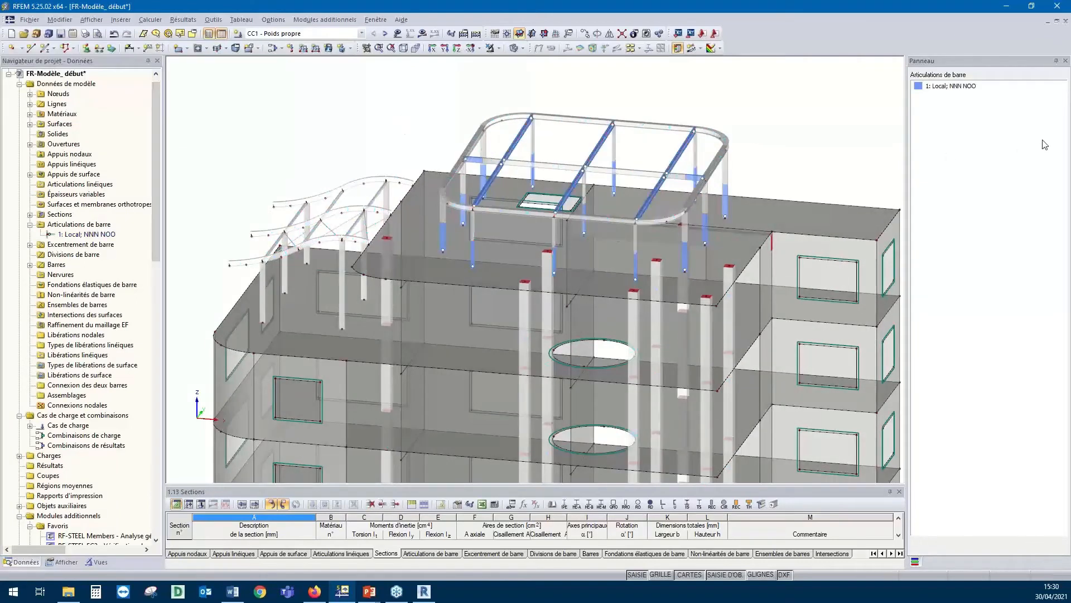
# Copy two of the hinged transverse roof beams to the midpoints of the bays between the existing beams
pyautogui.keyDown('ctrl'); pyautogui.moveTo(755, 167); pyautogui.dragTo(792, 118, button='middle'); pyautogui.keyUp('ctrl')
pyautogui.keyDown('ctrl'); pyautogui.moveTo(578, 286); pyautogui.dragTo(434, 310, button='middle'); pyautogui.keyUp('ctrl')
pyautogui.scroll(-3, 400, 135)
pyautogui.keyDown('ctrl'); pyautogui.moveTo(439, 102); pyautogui.dragTo(496, 127, button='middle'); pyautogui.keyUp('ctrl')
pyautogui.click(529, 185)
pyautogui.keyDown('ctrl'); pyautogui.click(606, 161); pyautogui.keyUp('ctrl')
pyautogui.scroll(3, 593, 115)
pyautogui.keyDown('ctrl'); pyautogui.moveTo(591, 167); pyautogui.dragTo(590, 164, button='middle'); pyautogui.keyUp('ctrl')
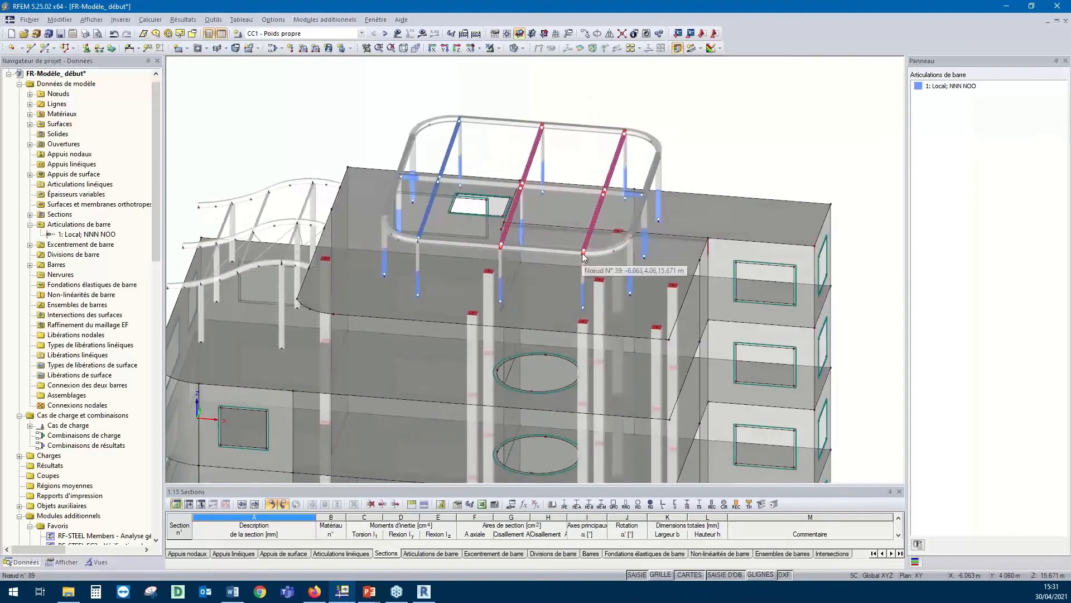
pyautogui.keyDown('ctrl'); pyautogui.moveTo(583, 254); pyautogui.dragTo(538, 246); pyautogui.keyUp('ctrl')
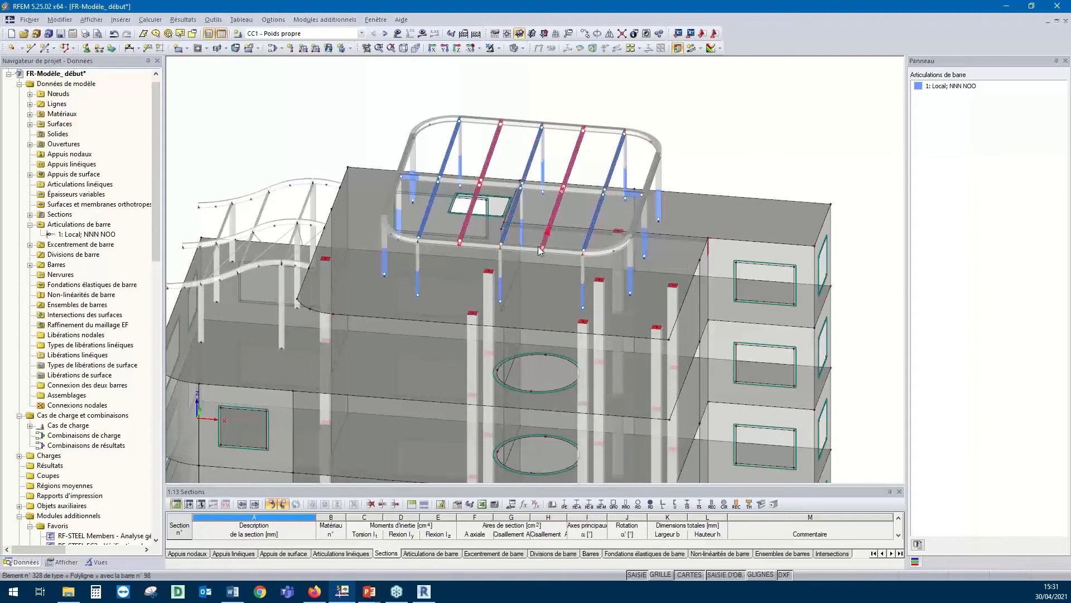
pyautogui.click(509, 101)
pyautogui.keyDown('ctrl'); pyautogui.moveTo(531, 270); pyautogui.dragTo(580, 272, button='middle'); pyautogui.keyUp('ctrl')
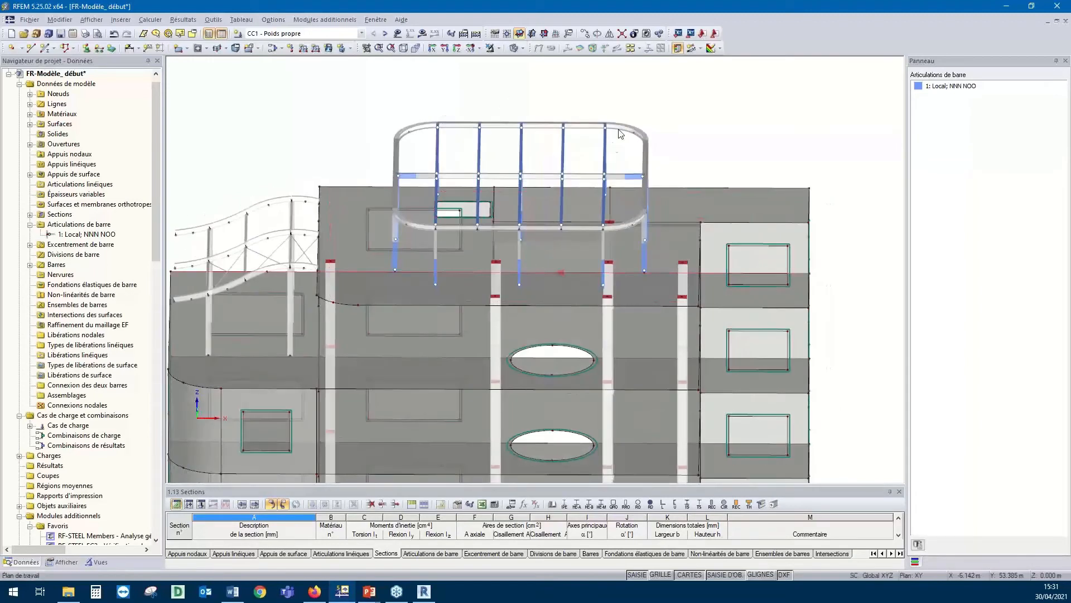
# Display the loads of load case CC1 - Poids propre and examine the line loads on the roof frame beams
pyautogui.scroll(-5, 561, 202)
pyautogui.keyDown('ctrl'); pyautogui.moveTo(519, 296); pyautogui.dragTo(557, 283, button='middle'); pyautogui.keyUp('ctrl')
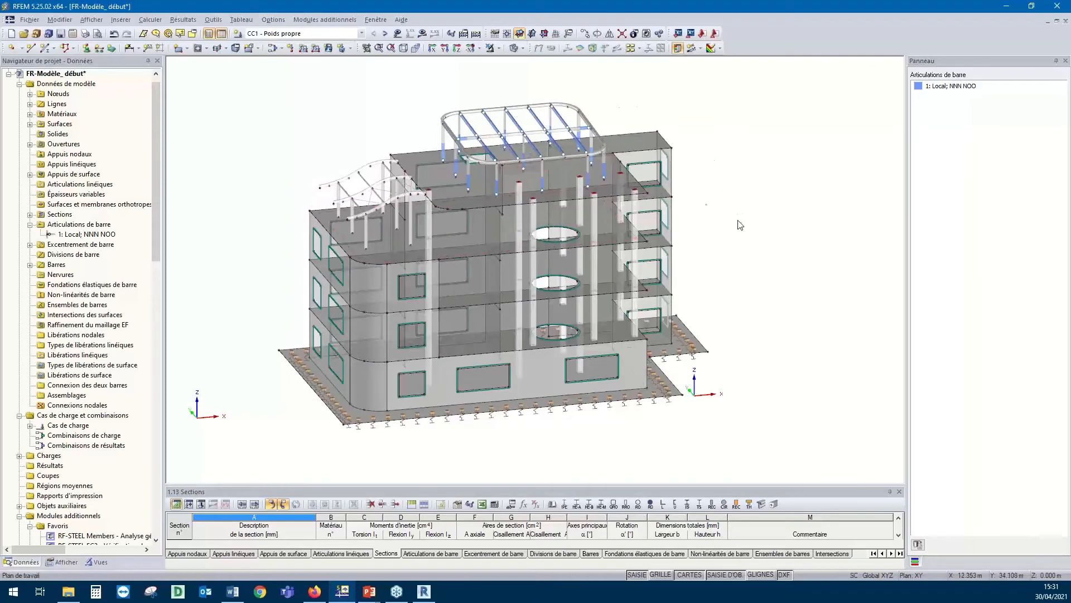
pyautogui.keyDown('ctrl'); pyautogui.moveTo(751, 198); pyautogui.dragTo(747, 186, button='middle'); pyautogui.keyUp('ctrl')
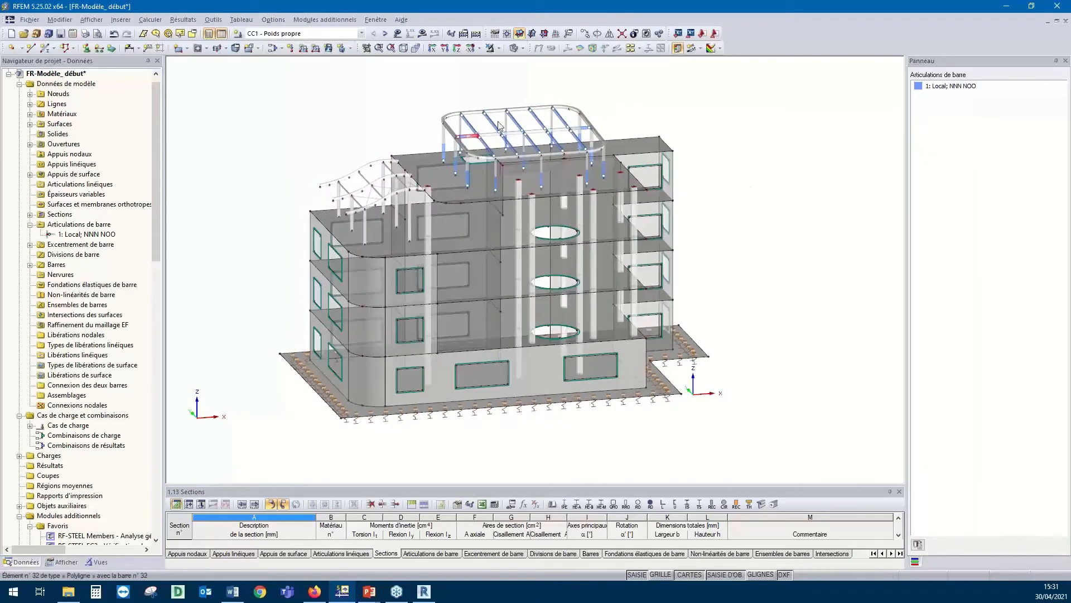
pyautogui.keyDown('ctrl'); pyautogui.moveTo(727, 136); pyautogui.dragTo(730, 147, button='middle'); pyautogui.keyUp('ctrl')
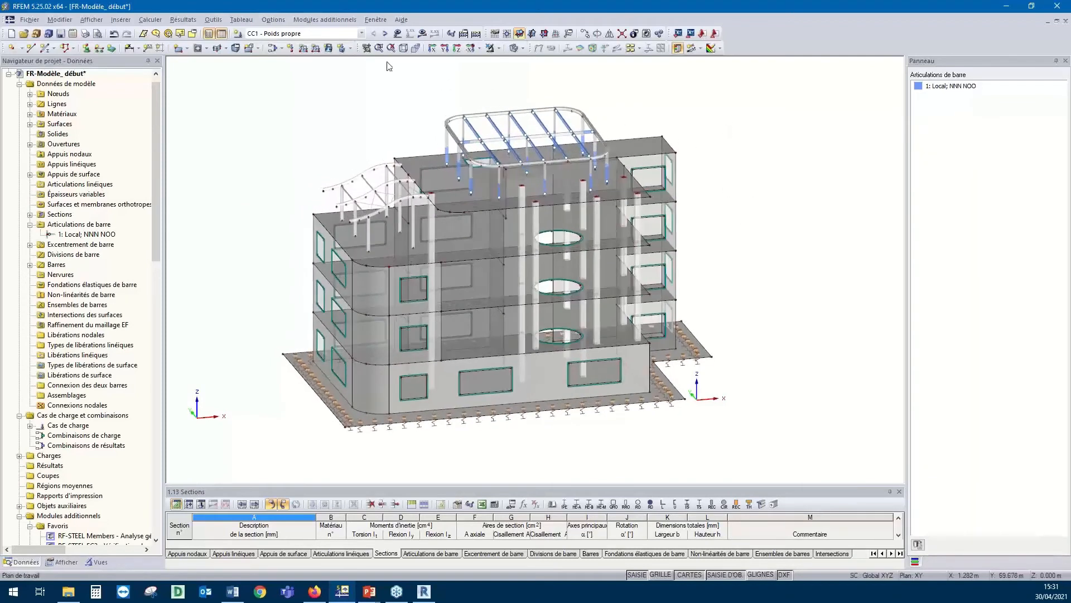
pyautogui.click(361, 33)
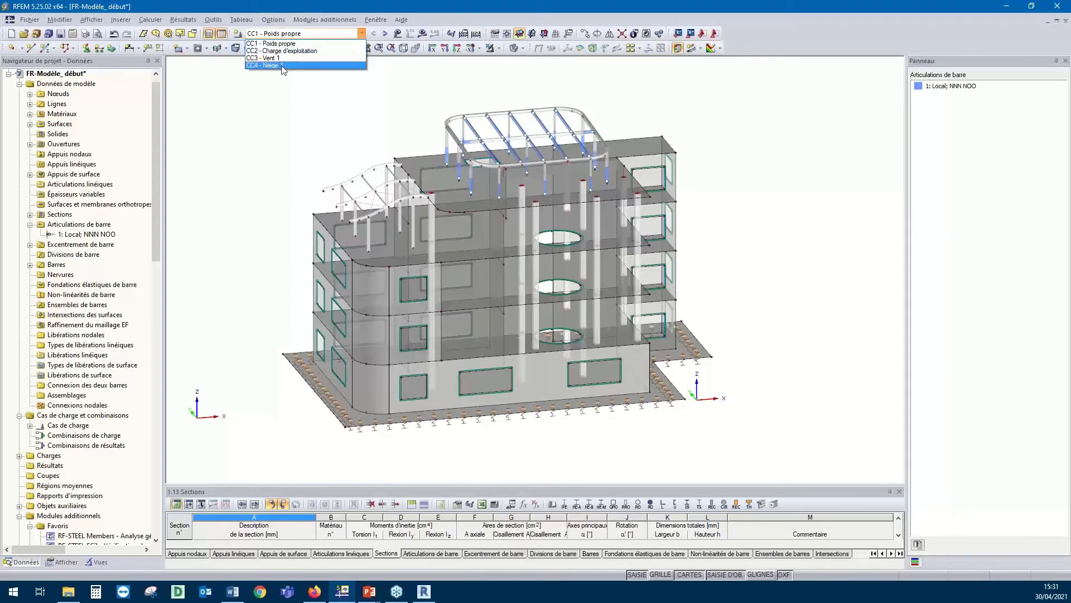
pyautogui.click(391, 90)
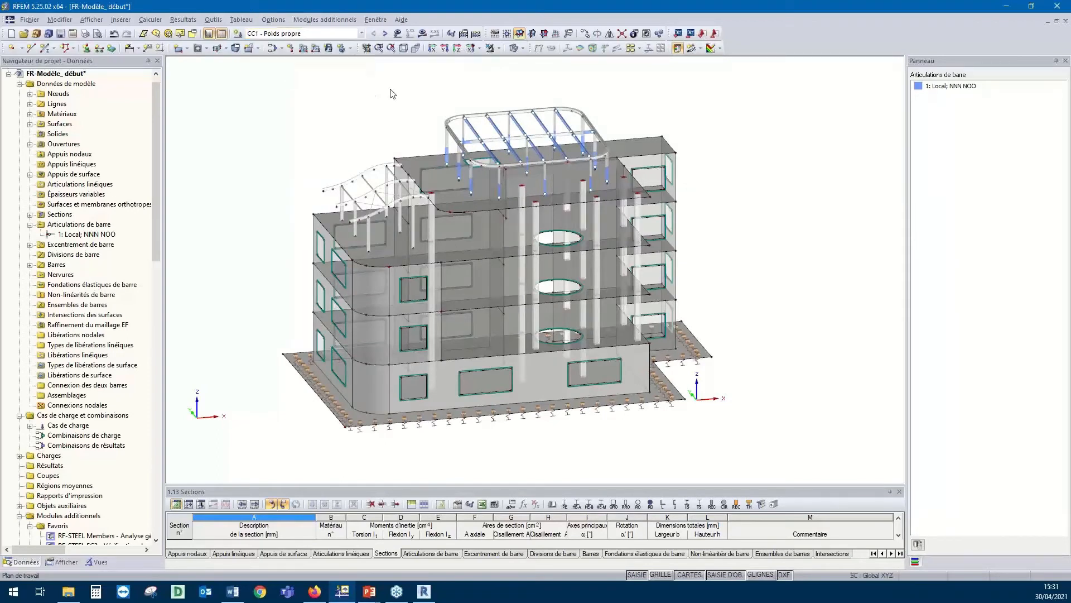
pyautogui.click(398, 34)
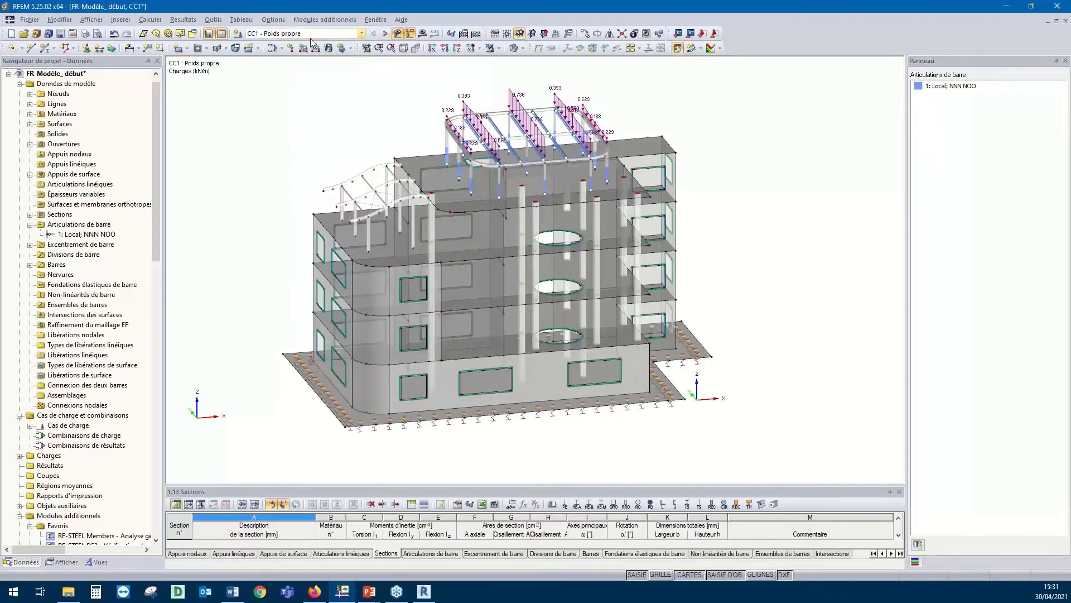
pyautogui.keyDown('ctrl'); pyautogui.moveTo(401, 128); pyautogui.dragTo(376, 118, button='middle'); pyautogui.keyUp('ctrl')
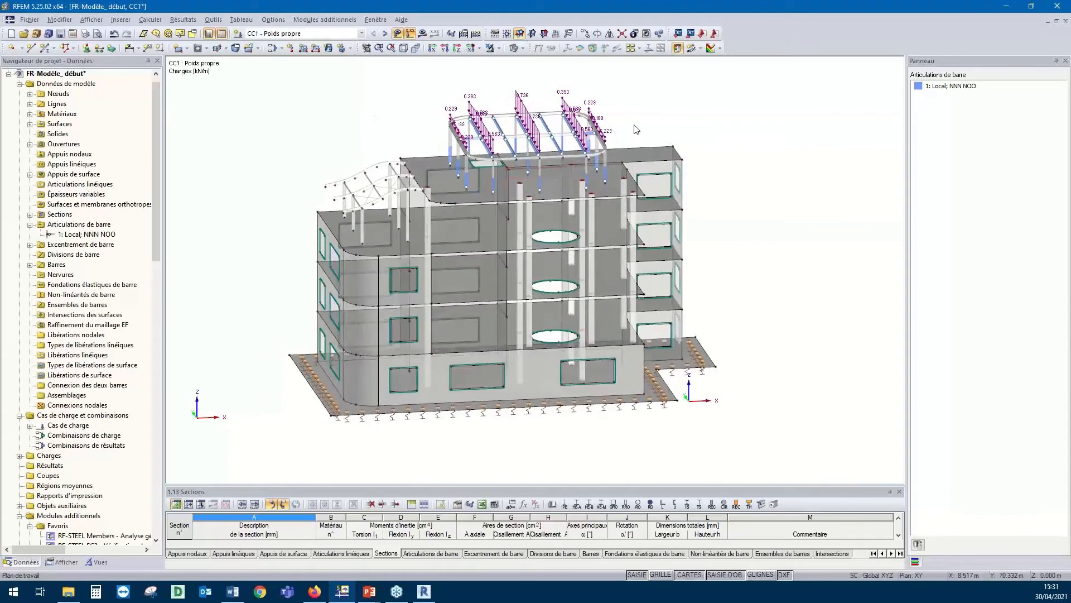
pyautogui.keyDown('ctrl'); pyautogui.moveTo(511, 132); pyautogui.dragTo(470, 139, button='middle'); pyautogui.keyUp('ctrl')
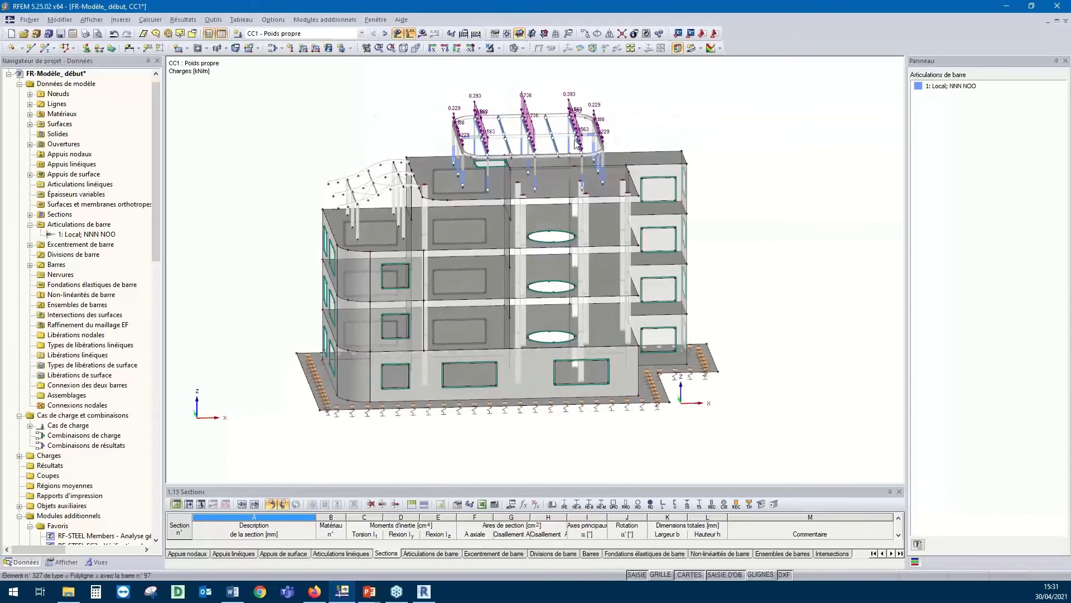
pyautogui.keyDown('ctrl'); pyautogui.moveTo(435, 104); pyautogui.dragTo(541, 95, button='middle'); pyautogui.keyUp('ctrl')
pyautogui.keyDown('ctrl'); pyautogui.moveTo(438, 94); pyautogui.dragTo(454, 109, button='middle'); pyautogui.keyUp('ctrl')
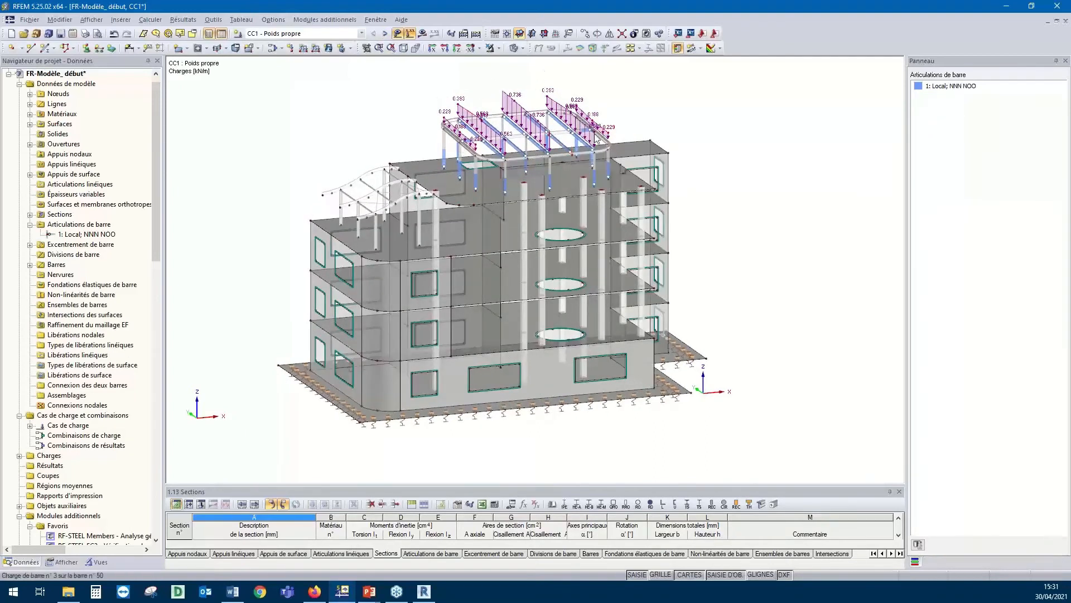
pyautogui.moveTo(646, 98)
pyautogui.keyDown('ctrl'); pyautogui.mouseDown(button='middle')
pyautogui.moveTo(636, 104)
pyautogui.moveTo(648, 90)
pyautogui.mouseUp(button='middle'); pyautogui.keyUp('ctrl')
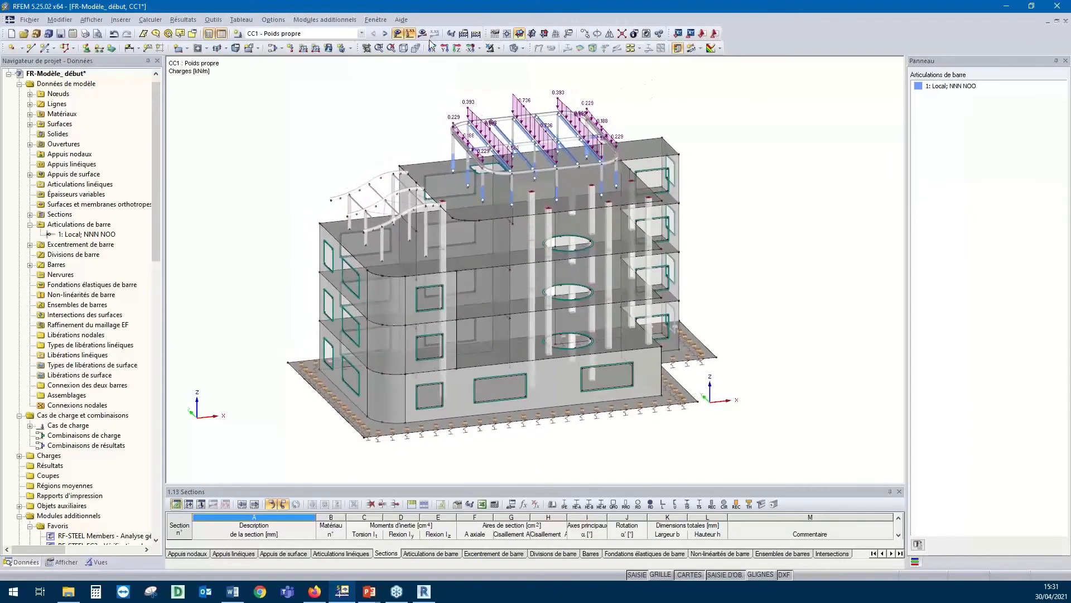
# Go through load cases CC2 - Charge d'exploitation and CC3 - Vent 1 to CC4 - Neige 1, examining the loads of each
pyautogui.click(385, 34)
pyautogui.keyDown('ctrl'); pyautogui.moveTo(313, 143); pyautogui.dragTo(345, 140, button='middle'); pyautogui.keyUp('ctrl')
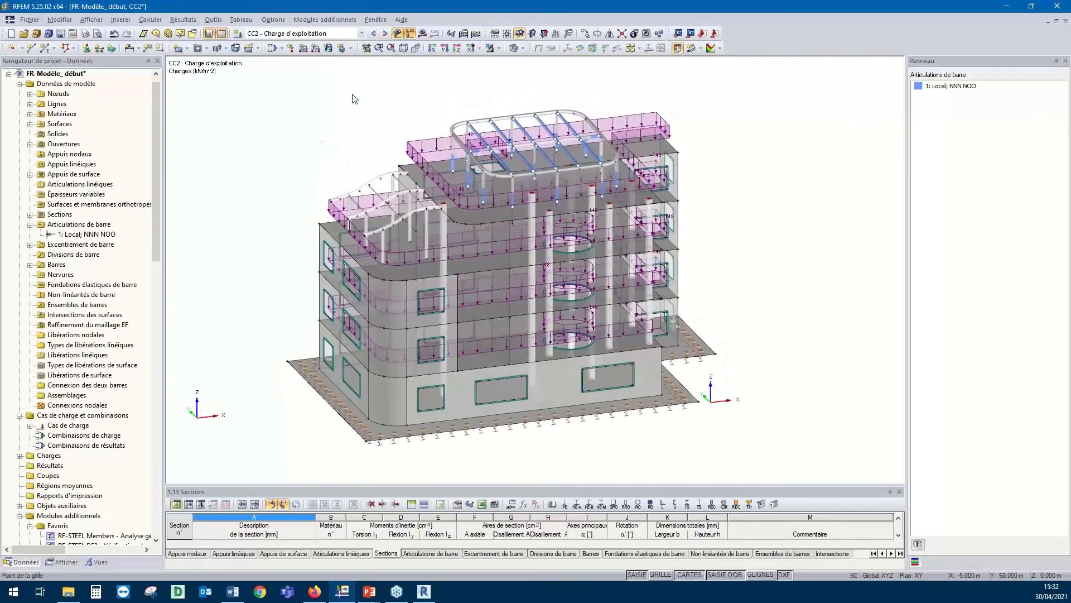
pyautogui.click(386, 34)
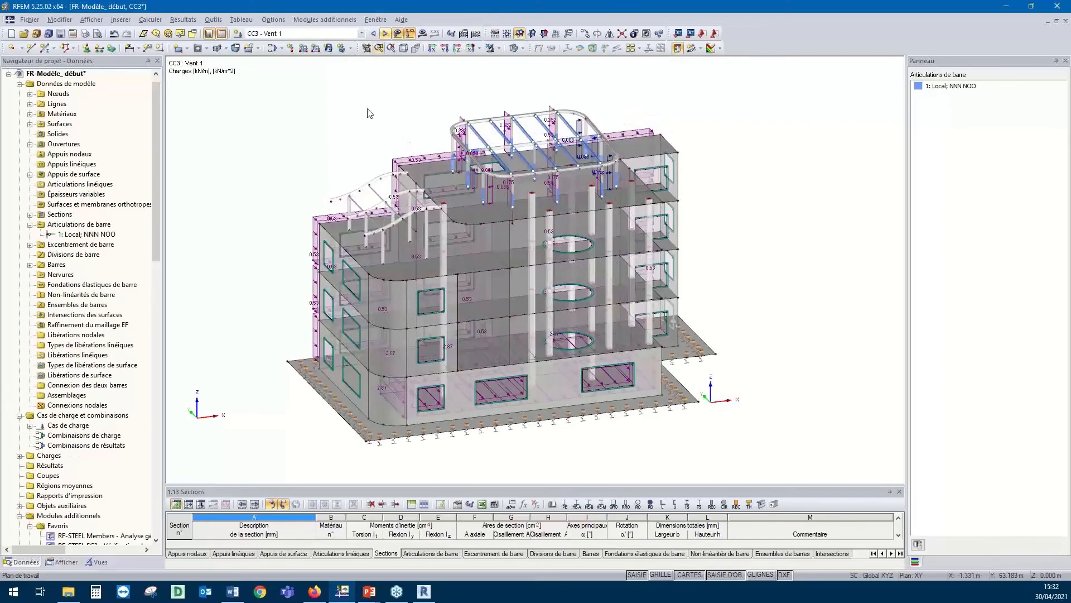
pyautogui.click(386, 35)
pyautogui.keyDown('ctrl'); pyautogui.moveTo(322, 158); pyautogui.dragTo(286, 133, button='middle'); pyautogui.keyUp('ctrl')
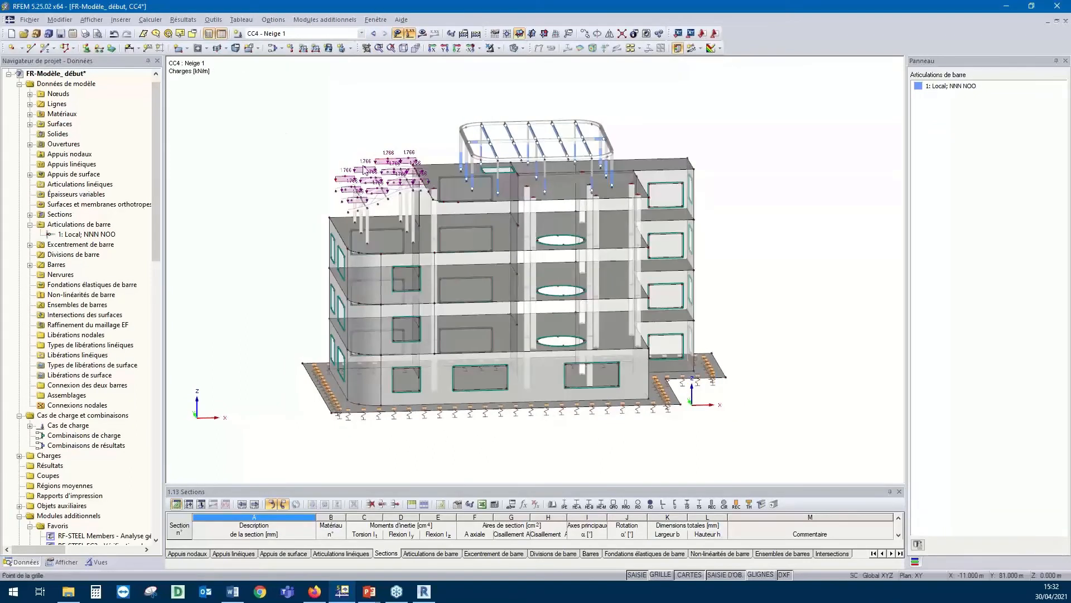
pyautogui.keyDown('ctrl'); pyautogui.moveTo(455, 107); pyautogui.dragTo(415, 105, button='middle'); pyautogui.keyUp('ctrl')
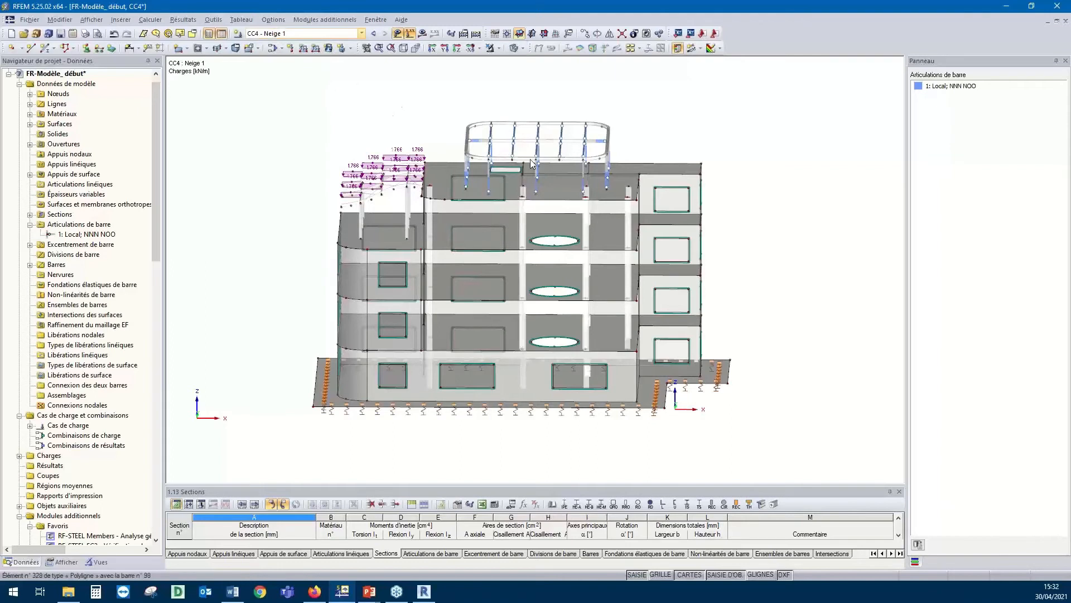
pyautogui.keyDown('ctrl'); pyautogui.moveTo(536, 95); pyautogui.dragTo(427, 86, button='middle'); pyautogui.keyUp('ctrl')
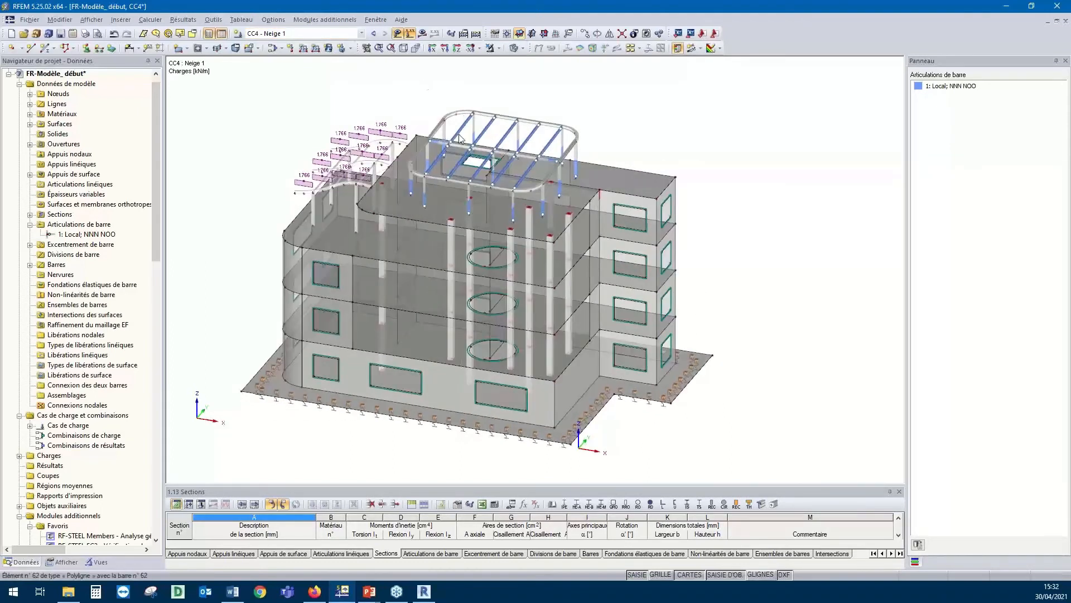
# Start generating member loads from a plane surface load in CC4, with global projected direction ZP and a magnitude of -0.44 kN/m²
pyautogui.scroll(5, 460, 138)
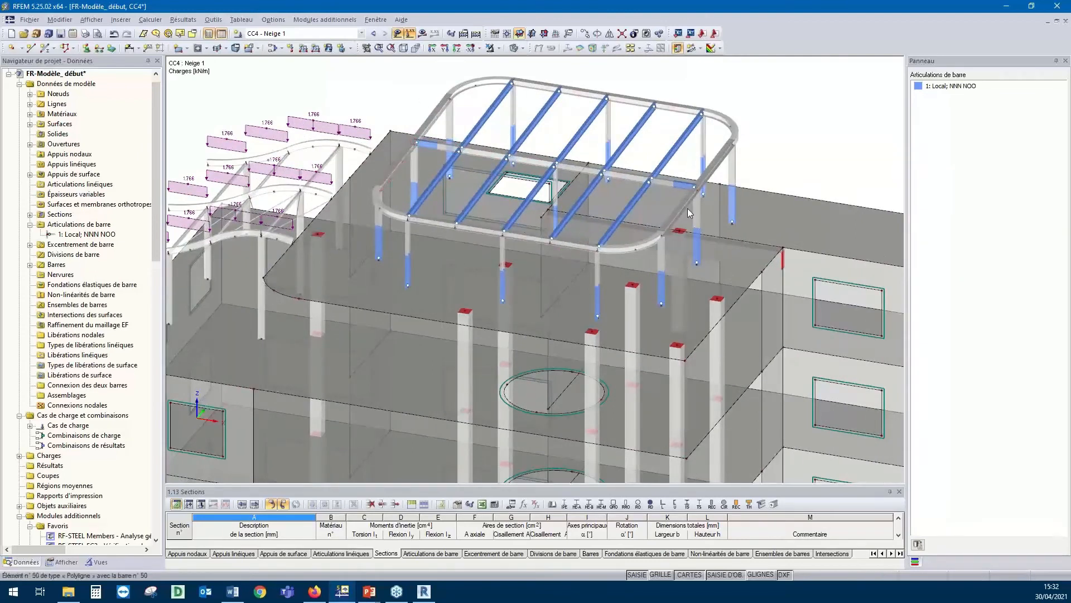
pyautogui.keyDown('ctrl'); pyautogui.moveTo(710, 99); pyautogui.dragTo(751, 82, button='middle'); pyautogui.keyUp('ctrl')
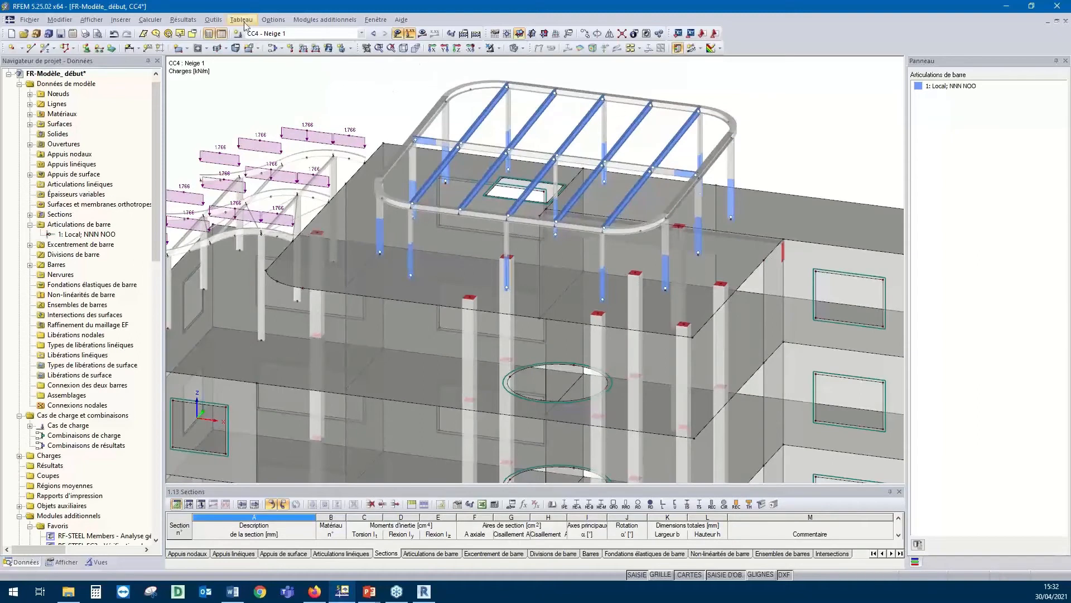
pyautogui.click(213, 19)
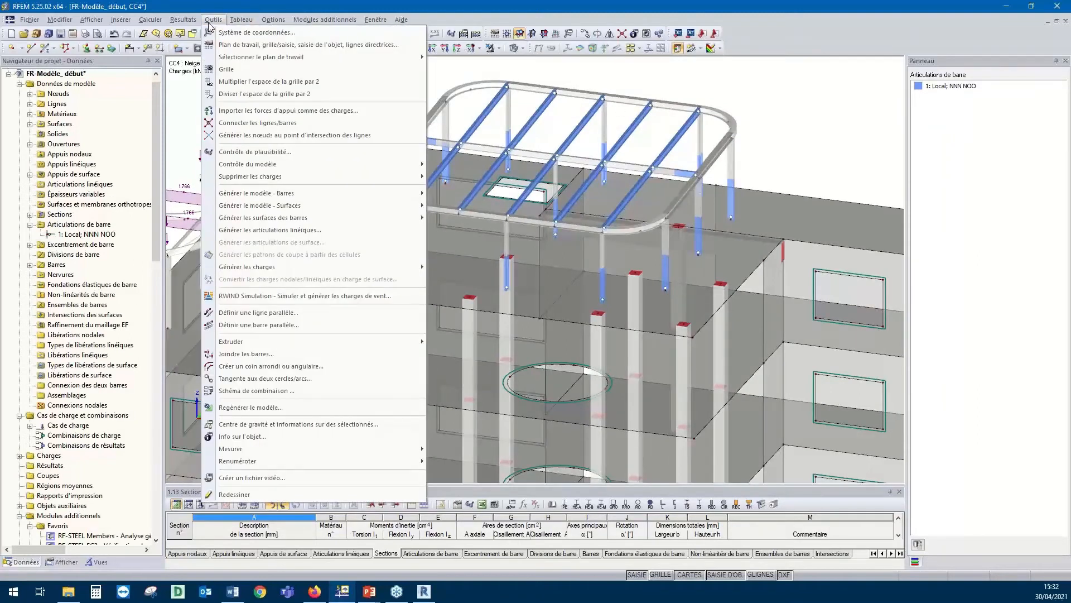
pyautogui.moveTo(292, 270)
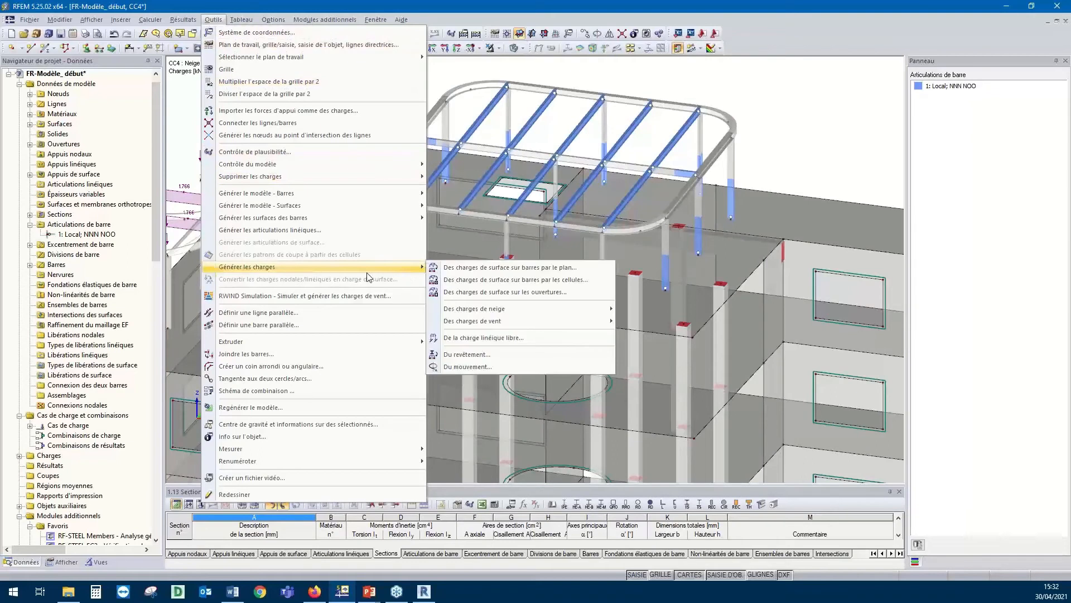
pyautogui.click(473, 270)
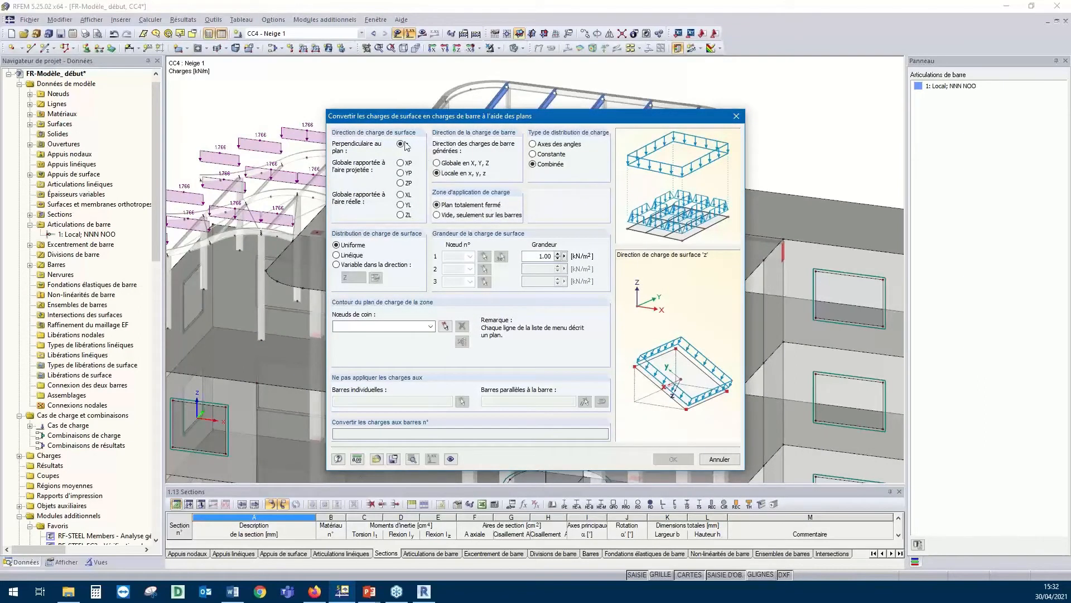
pyautogui.click(401, 183)
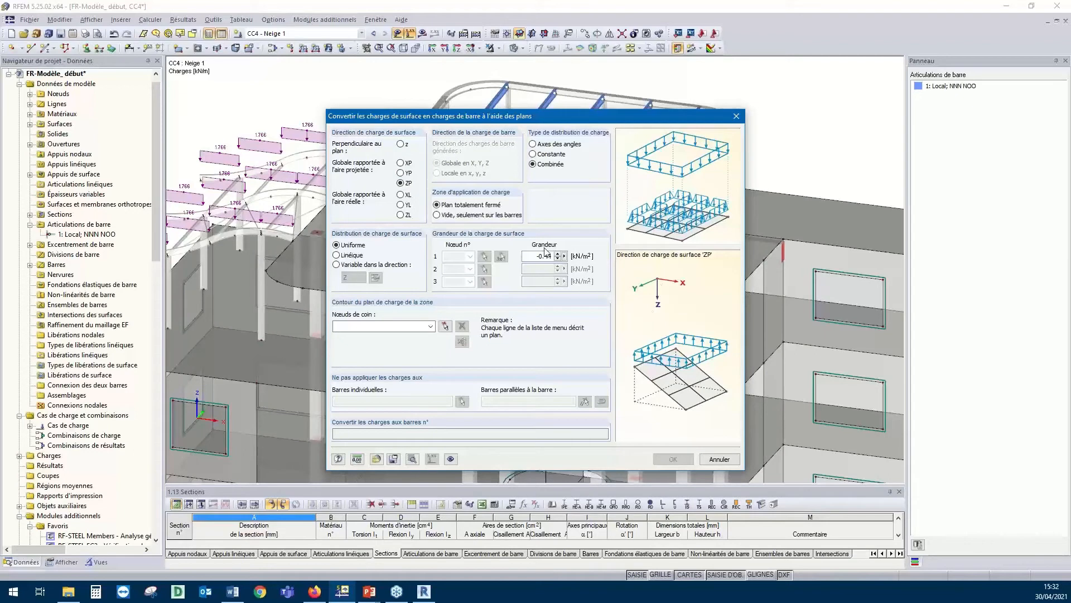
# Switch the model to wireframe and pick the first load plane boundary nodes around one rounded short end of the roof frame
pyautogui.click(445, 326)
pyautogui.keyDown('ctrl'); pyautogui.moveTo(439, 147); pyautogui.dragTo(431, 233, button='middle'); pyautogui.keyUp('ctrl')
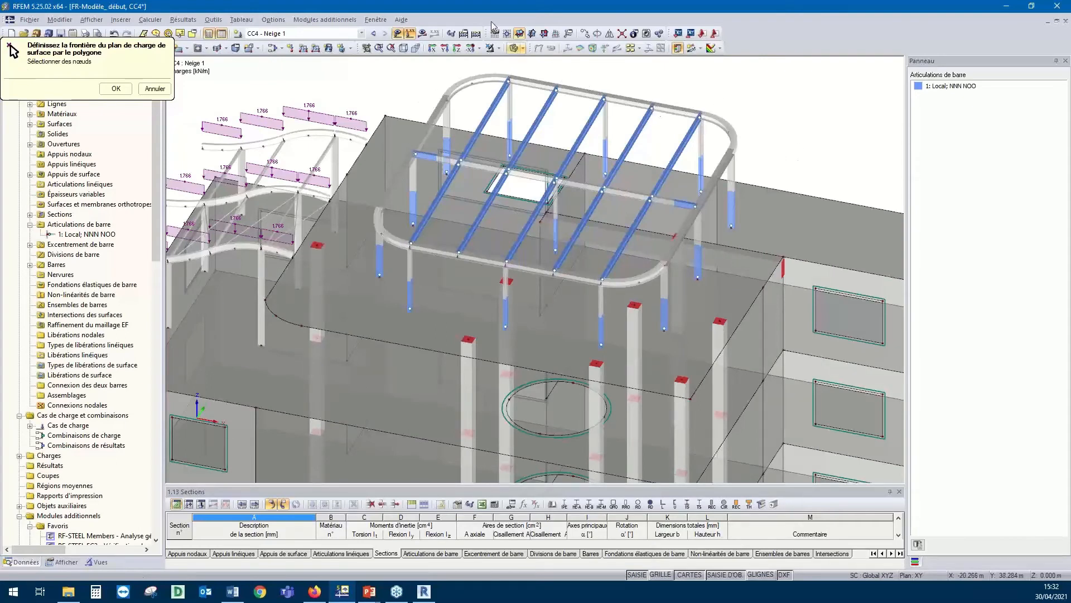
pyautogui.click(512, 50)
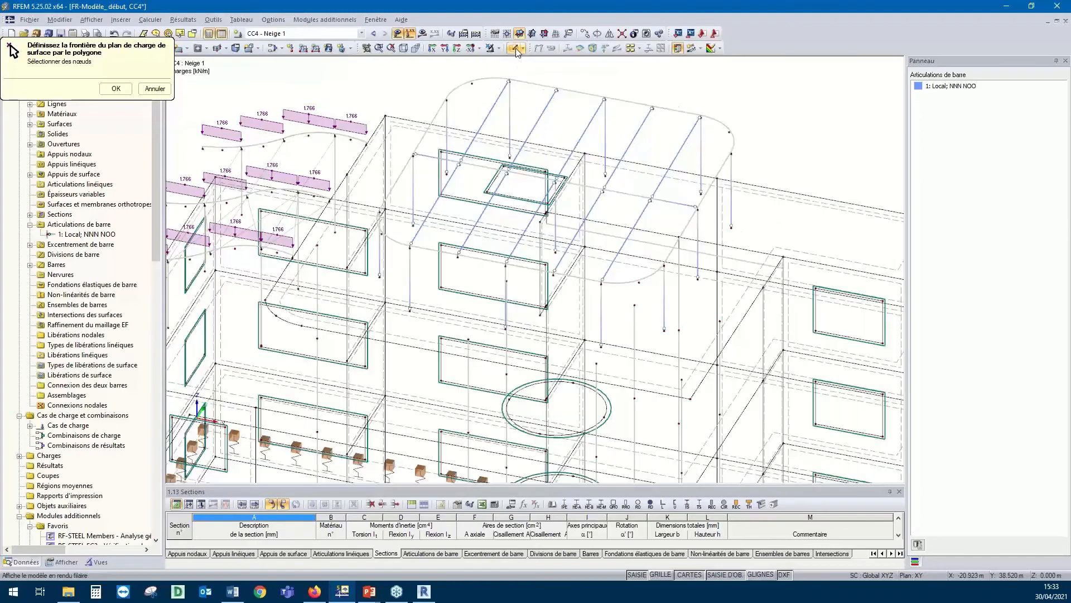
pyautogui.moveTo(440, 205)
pyautogui.keyDown('ctrl'); pyautogui.mouseDown(button='middle')
pyautogui.moveTo(459, 196)
pyautogui.moveTo(435, 196)
pyautogui.mouseUp(button='middle'); pyautogui.keyUp('ctrl')
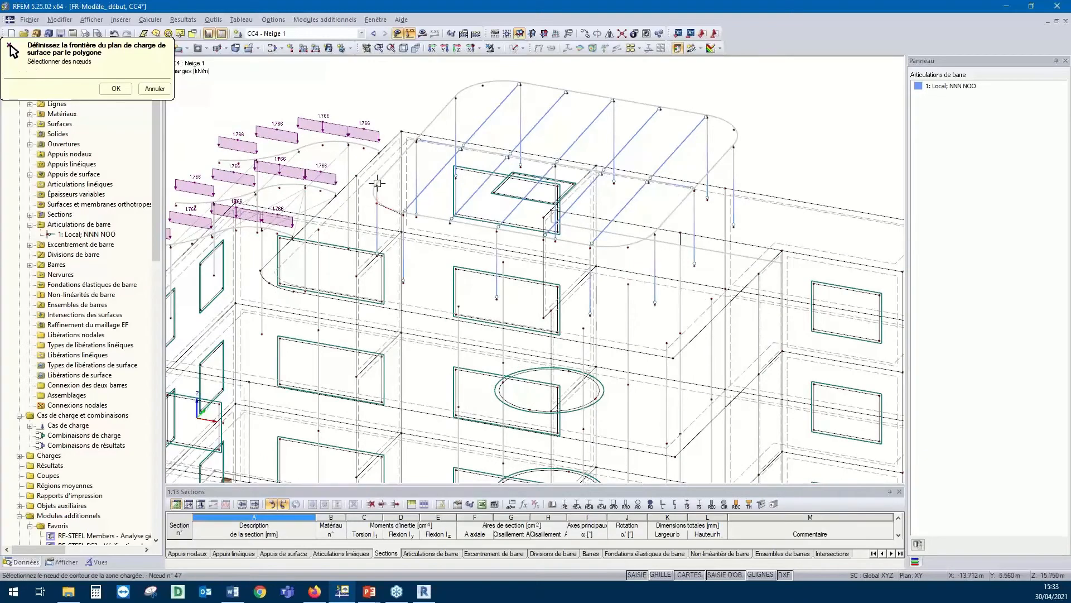
pyautogui.click(418, 137)
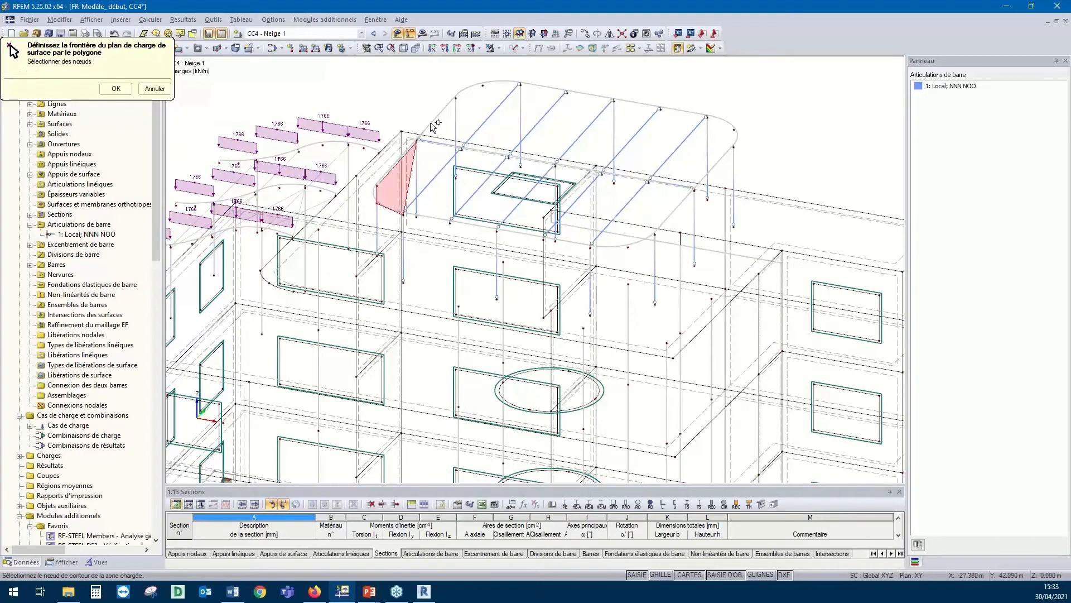
pyautogui.click(456, 97)
pyautogui.click(484, 85)
pyautogui.click(520, 84)
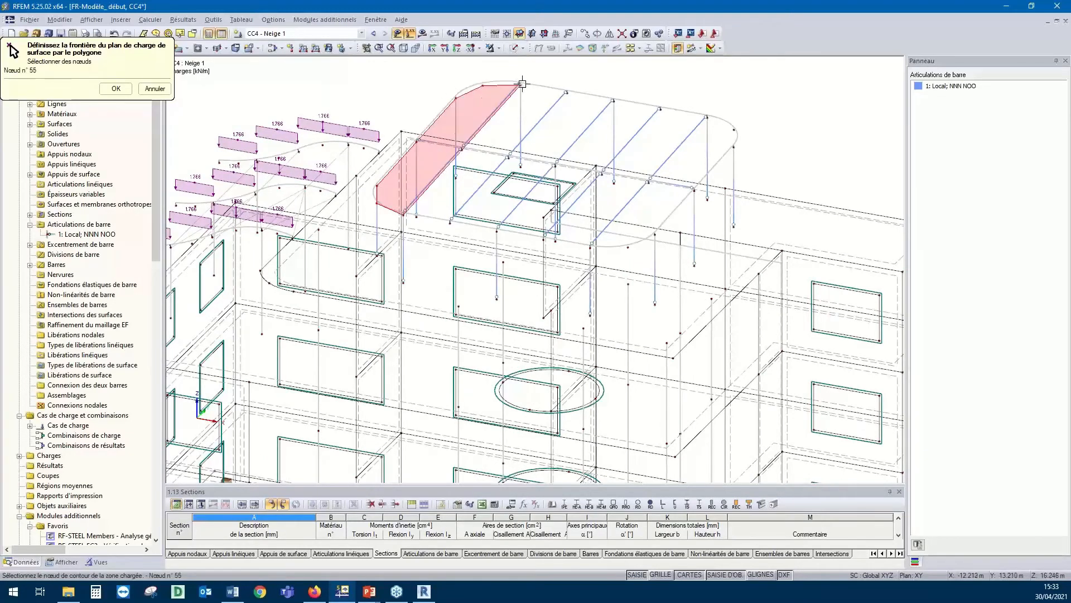
# Add the boundary nodes along the far long edge and around the opposite rounded end to the near edge, and accept the load plane contour
pyautogui.click(566, 92)
pyautogui.click(612, 100)
pyautogui.click(660, 109)
pyautogui.click(706, 117)
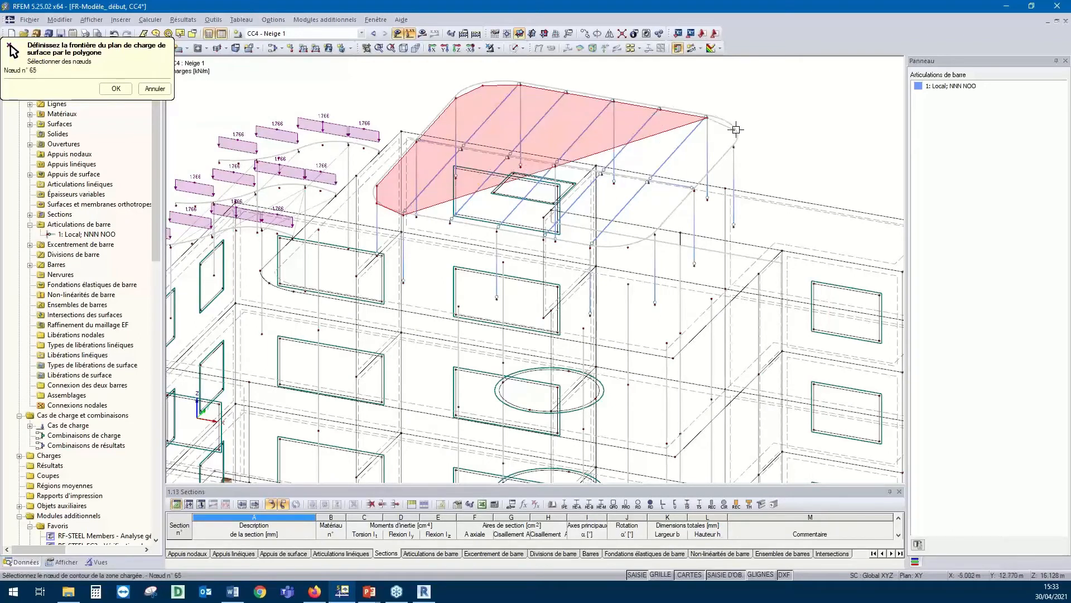
pyautogui.click(736, 130)
pyautogui.click(734, 147)
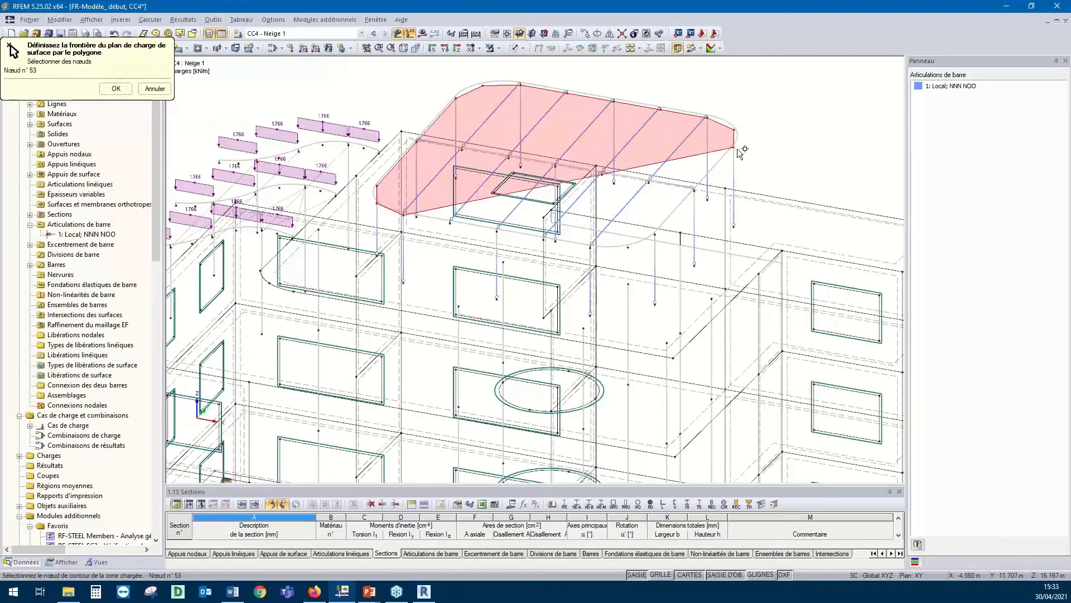
pyautogui.click(654, 235)
pyautogui.click(629, 247)
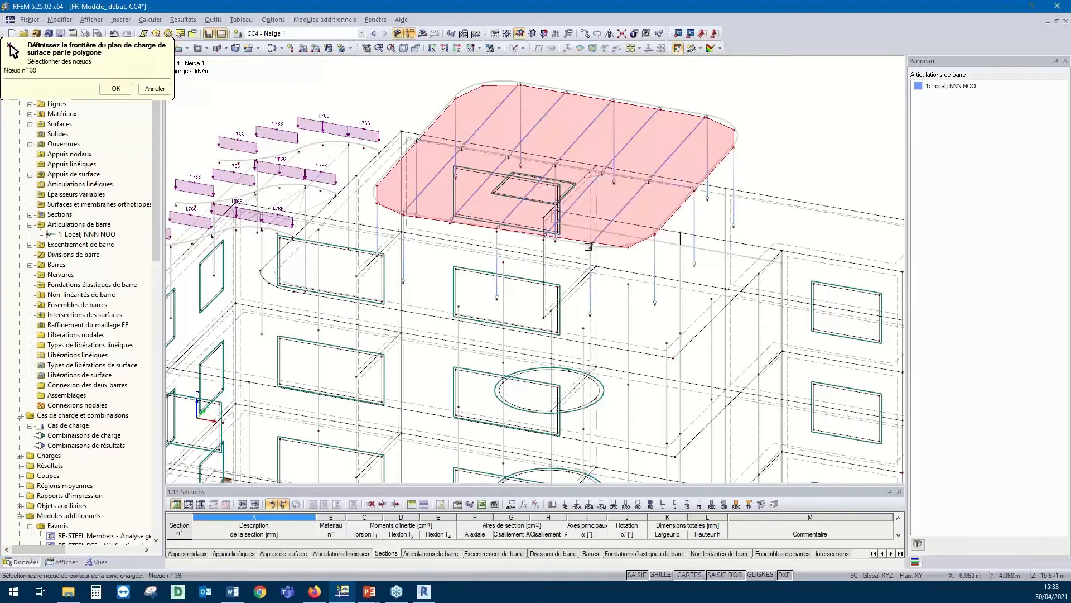
pyautogui.click(593, 245)
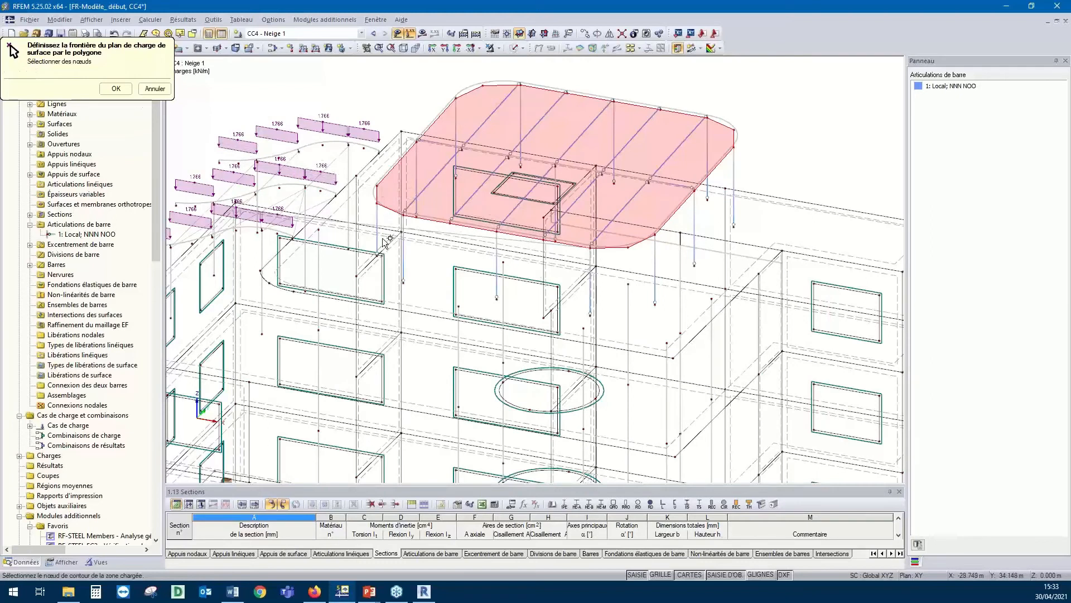
pyautogui.keyDown('ctrl'); pyautogui.moveTo(451, 242); pyautogui.dragTo(479, 229, button='middle'); pyautogui.keyUp('ctrl')
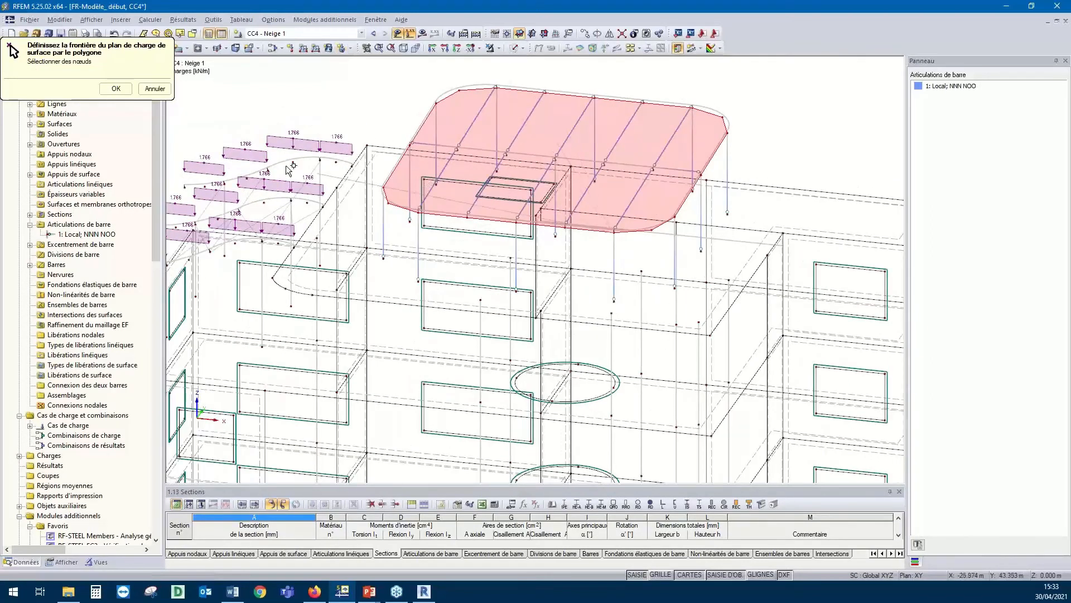
pyautogui.click(116, 91)
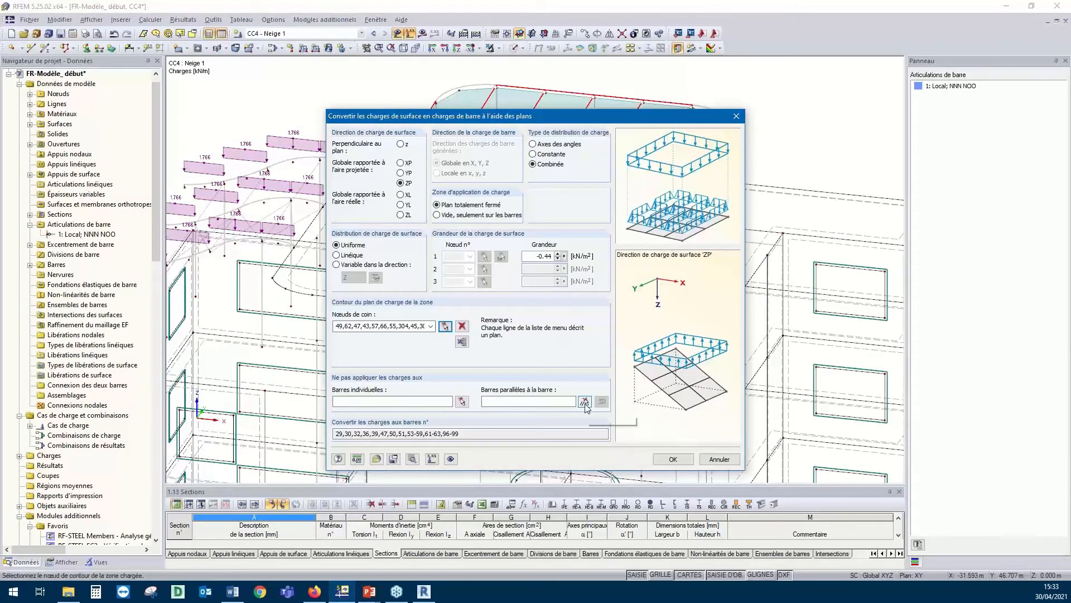
# Exclude all members parallel to the roof frame's near long edge from the load application, and generate the snow member loads
pyautogui.click(584, 401)
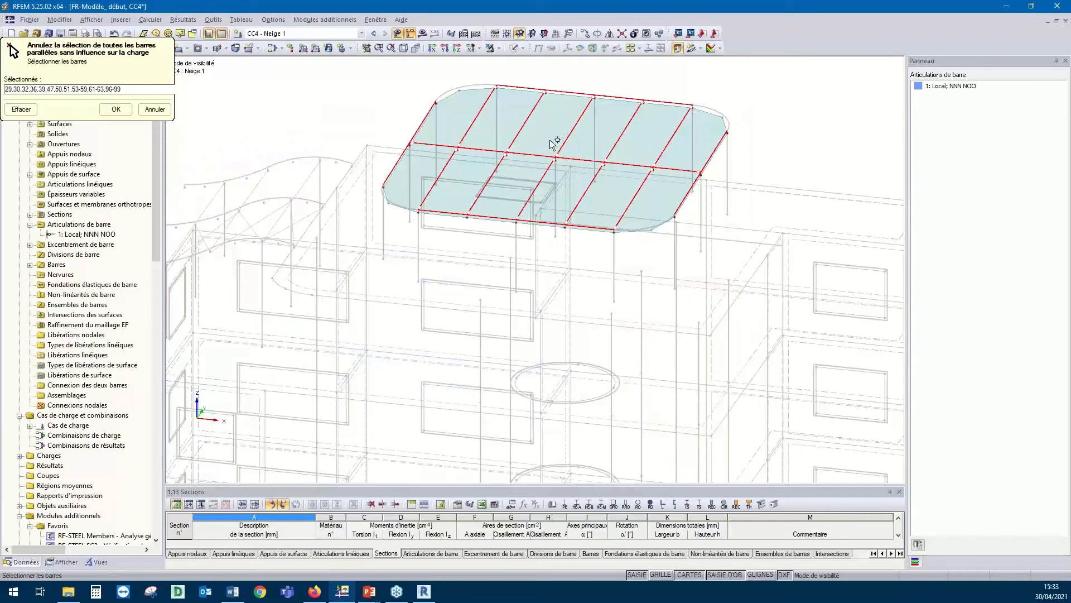
pyautogui.click(475, 219)
pyautogui.keyDown('ctrl'); pyautogui.moveTo(594, 193); pyautogui.dragTo(395, 199, button='middle'); pyautogui.keyUp('ctrl')
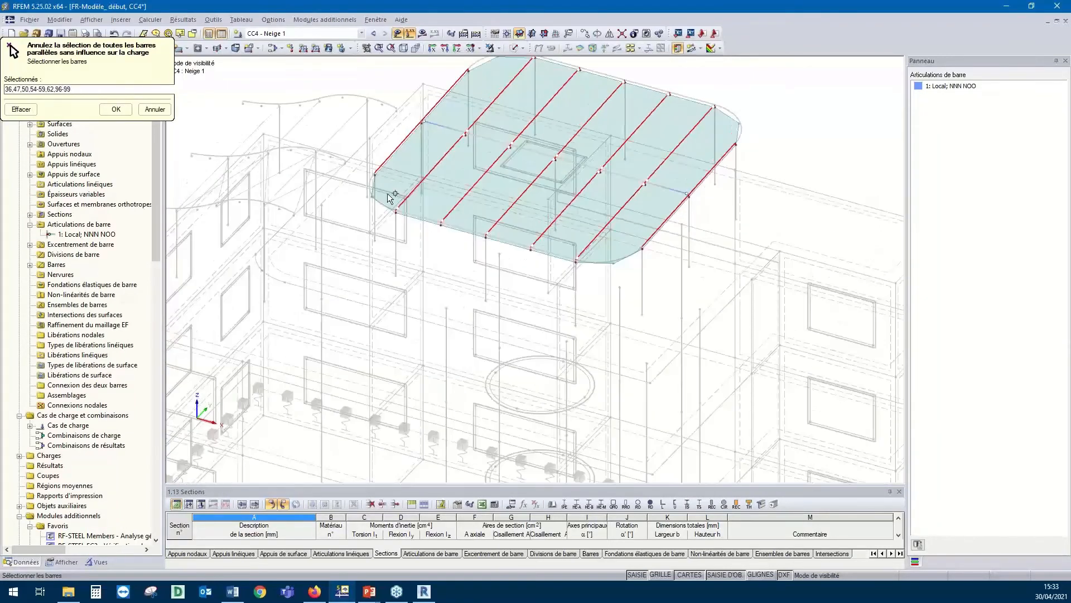
pyautogui.keyDown('ctrl'); pyautogui.moveTo(495, 64); pyautogui.dragTo(519, 208, button='middle'); pyautogui.keyUp('ctrl')
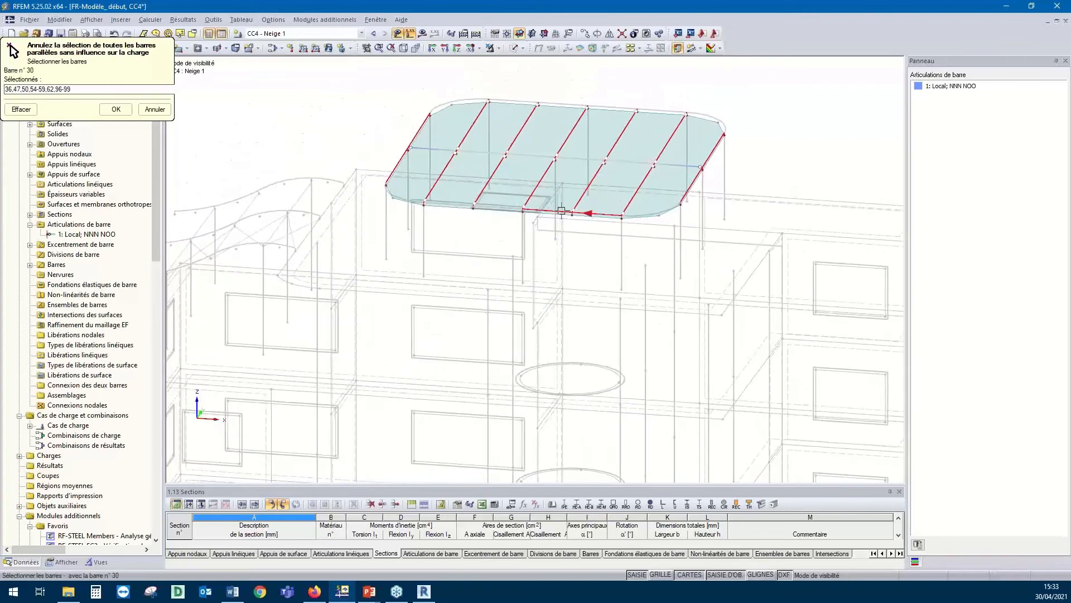
pyautogui.click(113, 109)
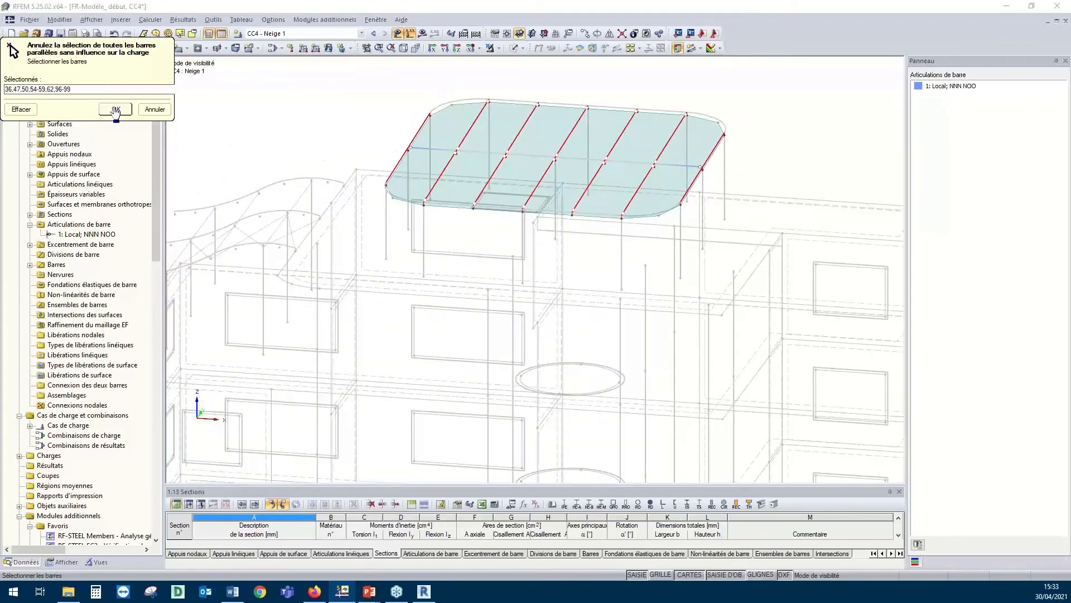
pyautogui.click(677, 458)
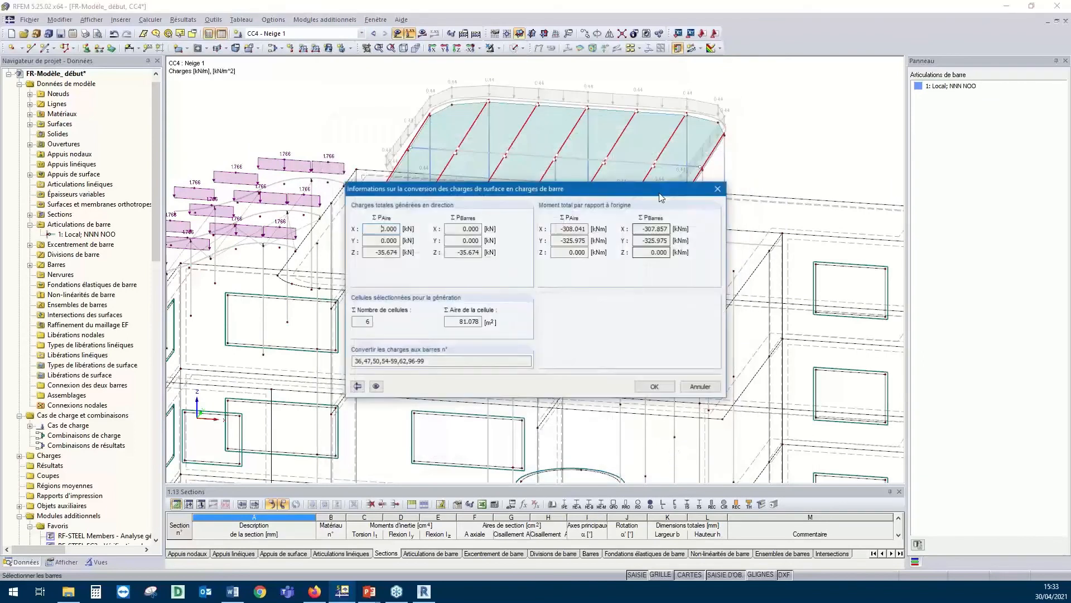
pyautogui.click(654, 387)
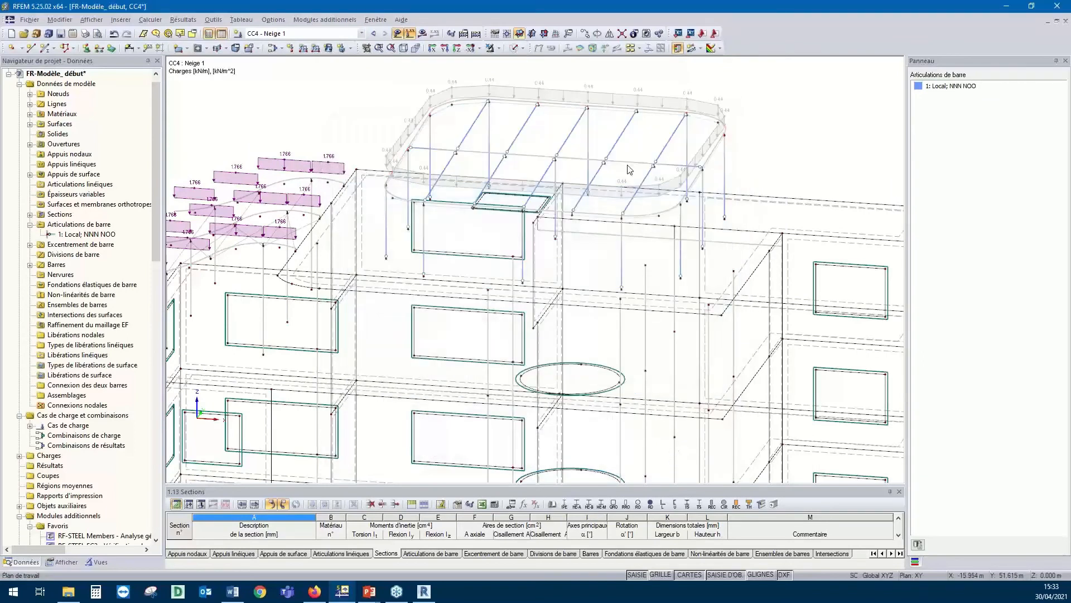
# Display the generated roof load separately as individual loads on the beams
pyautogui.rightClick(637, 98)
pyautogui.click(675, 134)
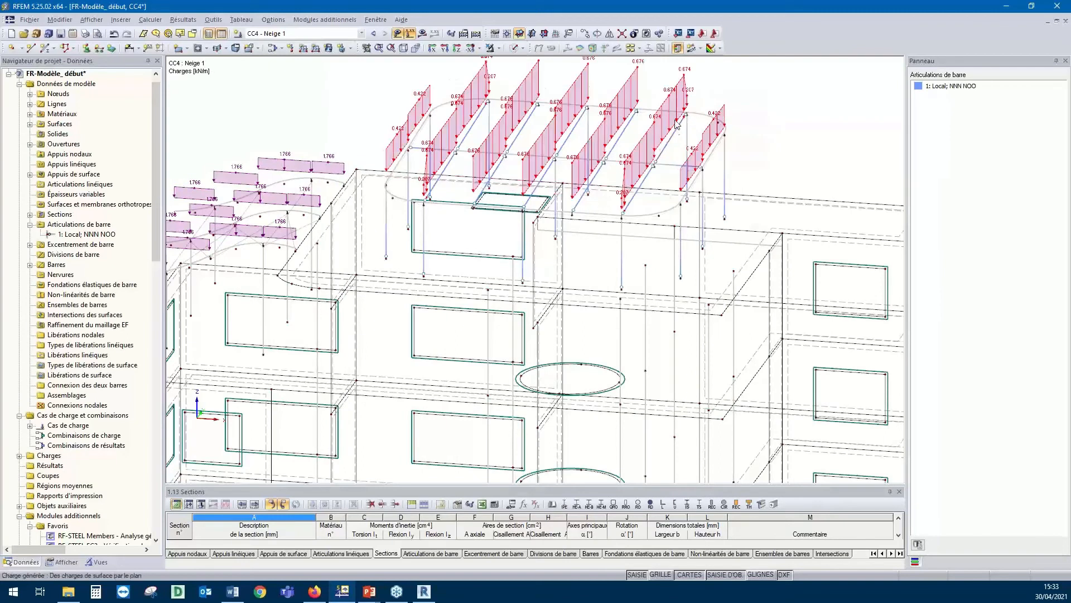
pyautogui.keyDown('ctrl'); pyautogui.moveTo(784, 130); pyautogui.dragTo(502, 162, button='middle'); pyautogui.keyUp('ctrl')
pyautogui.scroll(-2, 726, 162)
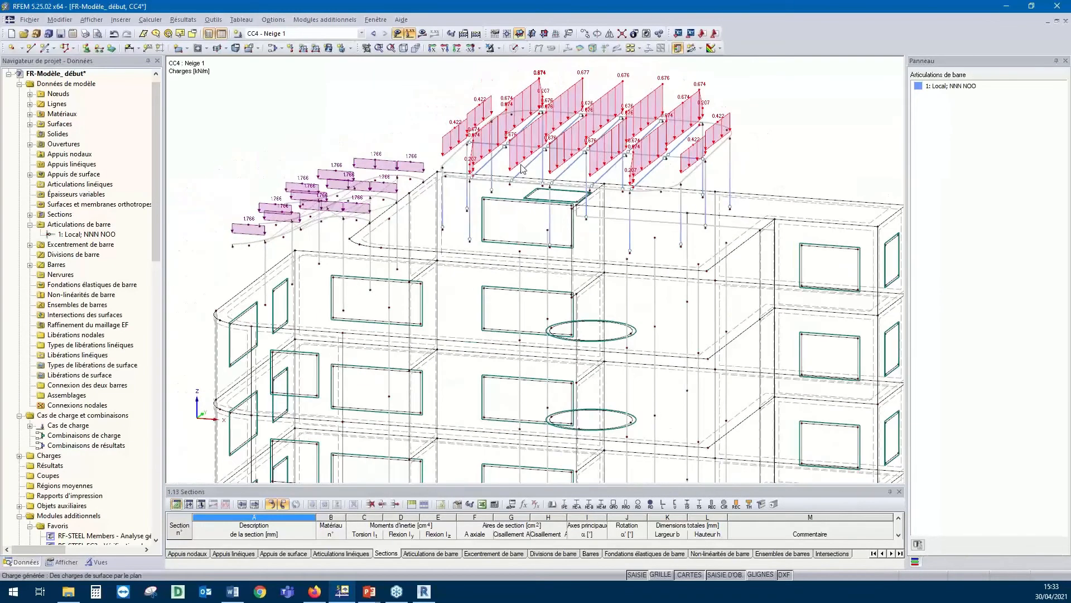
# Disconnect the generated snow load on the roof frame into independent member loads
pyautogui.rightClick(664, 96)
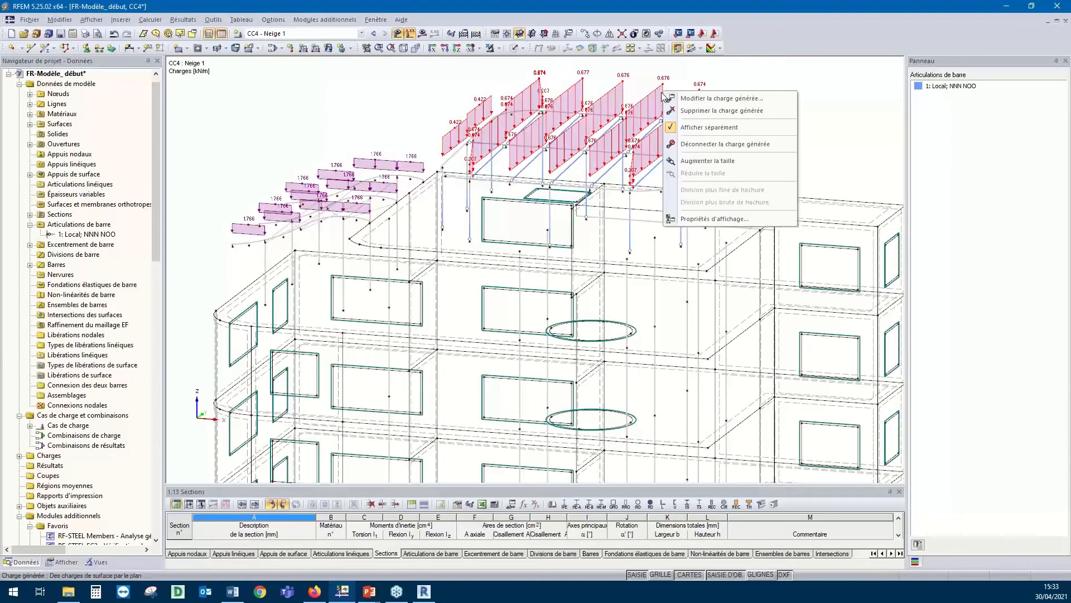
pyautogui.click(685, 144)
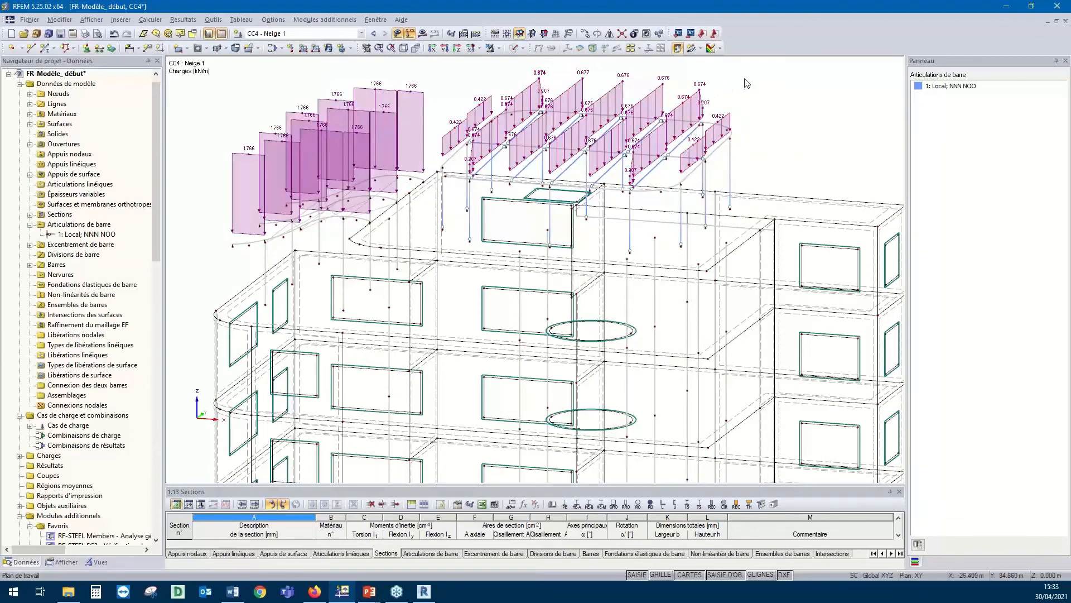
pyautogui.keyDown('ctrl'); pyautogui.moveTo(771, 123); pyautogui.dragTo(614, 208, button='middle'); pyautogui.keyUp('ctrl')
pyautogui.moveTo(670, 229); pyautogui.dragTo(654, 224, button='middle')
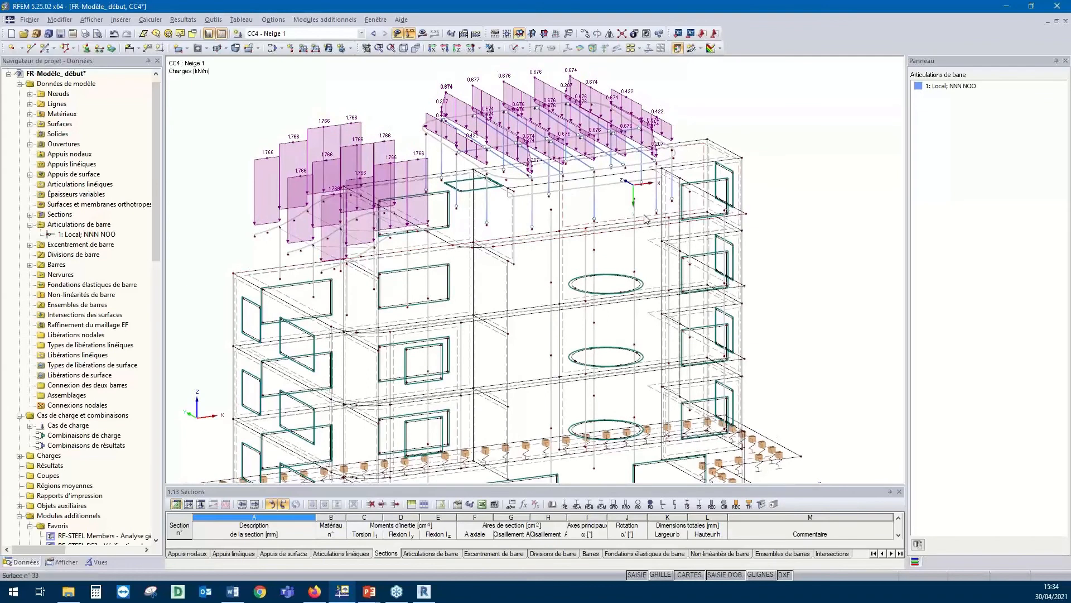
pyautogui.keyDown('ctrl'); pyautogui.moveTo(779, 223); pyautogui.dragTo(619, 93, button='middle'); pyautogui.keyUp('ctrl')
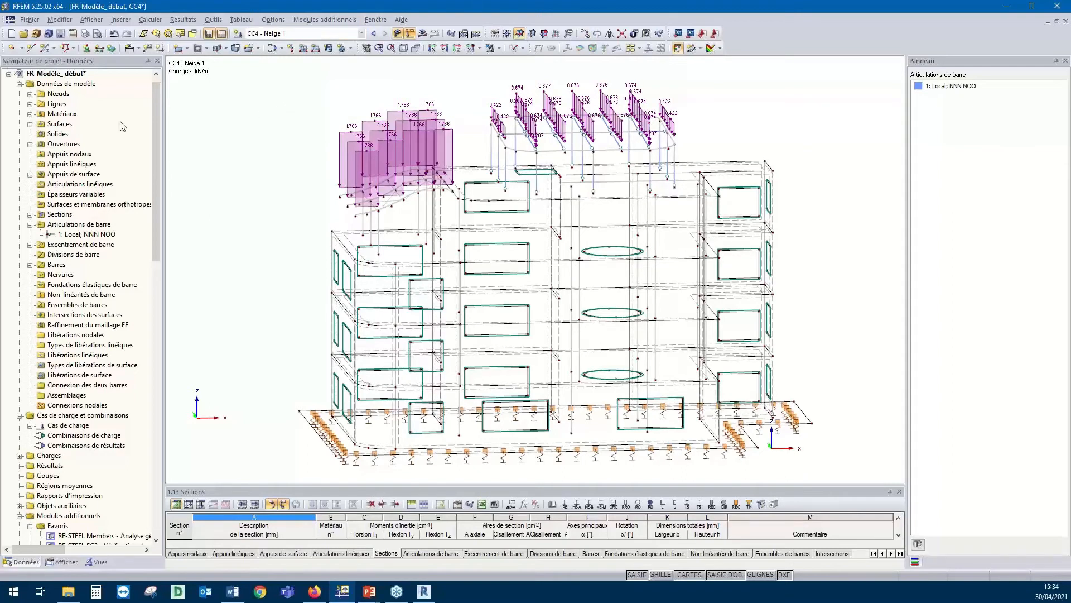
# Open the model's base data and classify the load cases and combinations according to standard EN 1990
pyautogui.rightClick(57, 88)
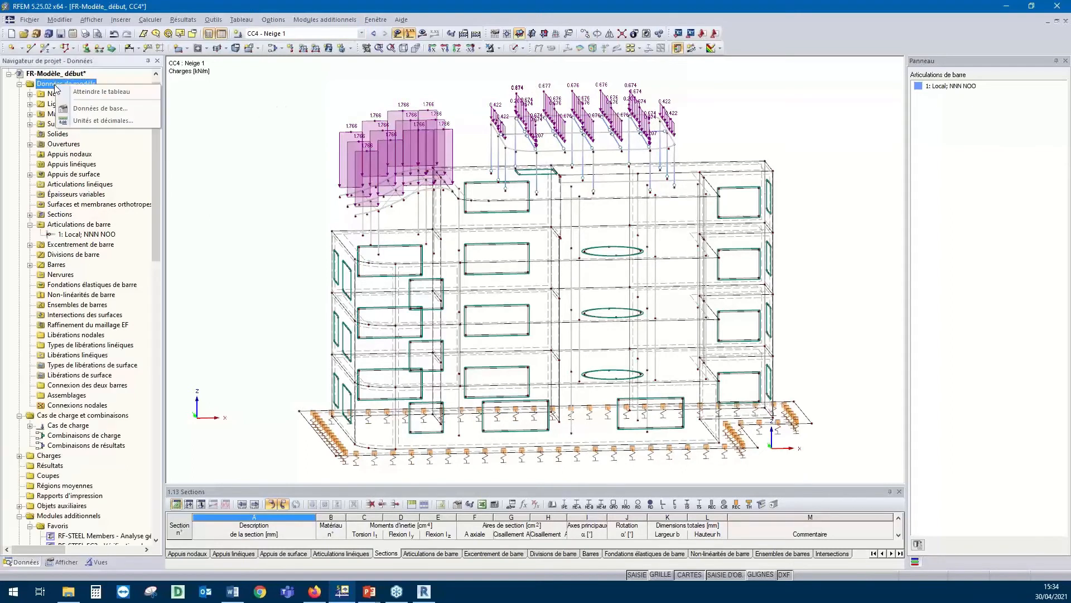
pyautogui.click(79, 110)
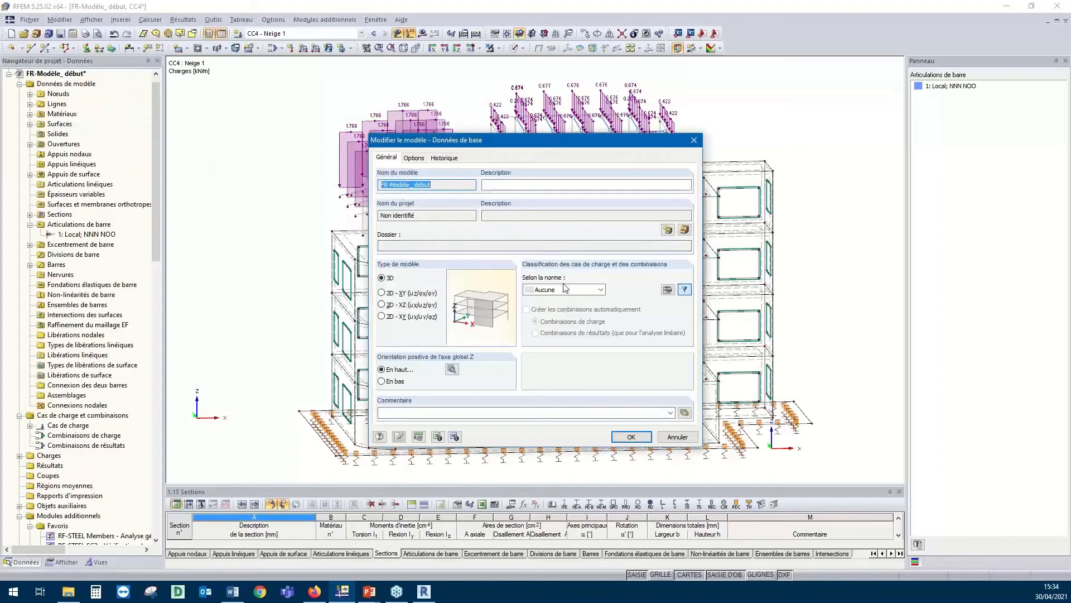
pyautogui.click(600, 290)
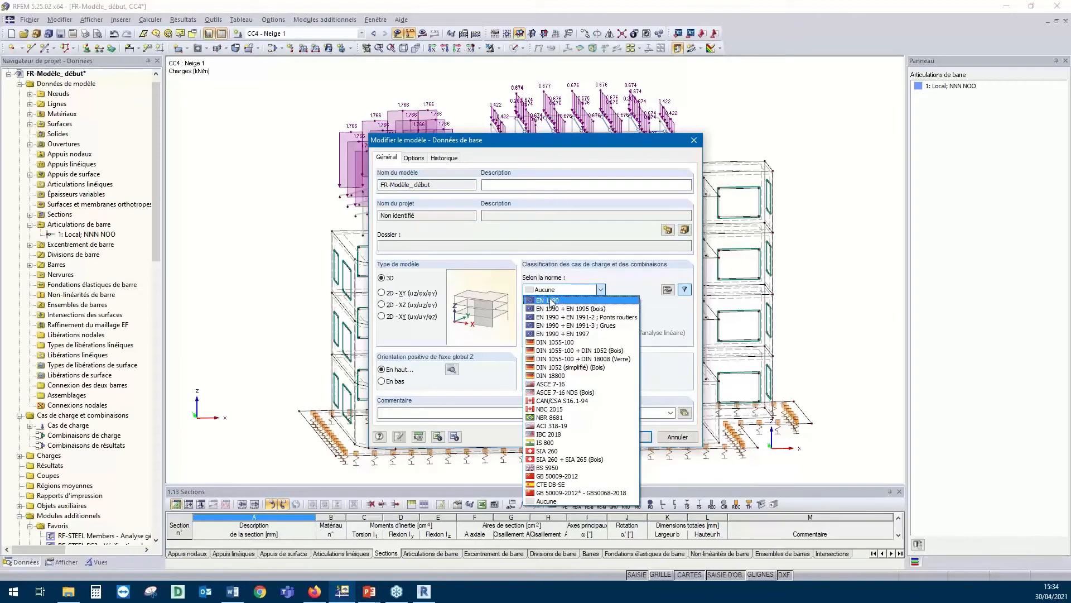
pyautogui.click(552, 301)
pyautogui.click(524, 320)
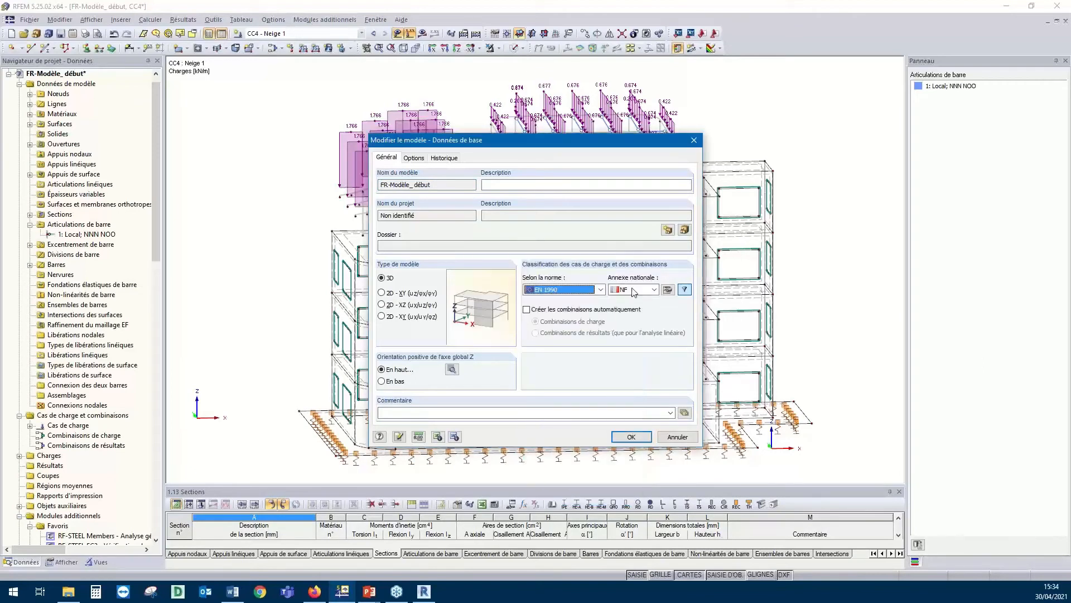
pyautogui.click(600, 289)
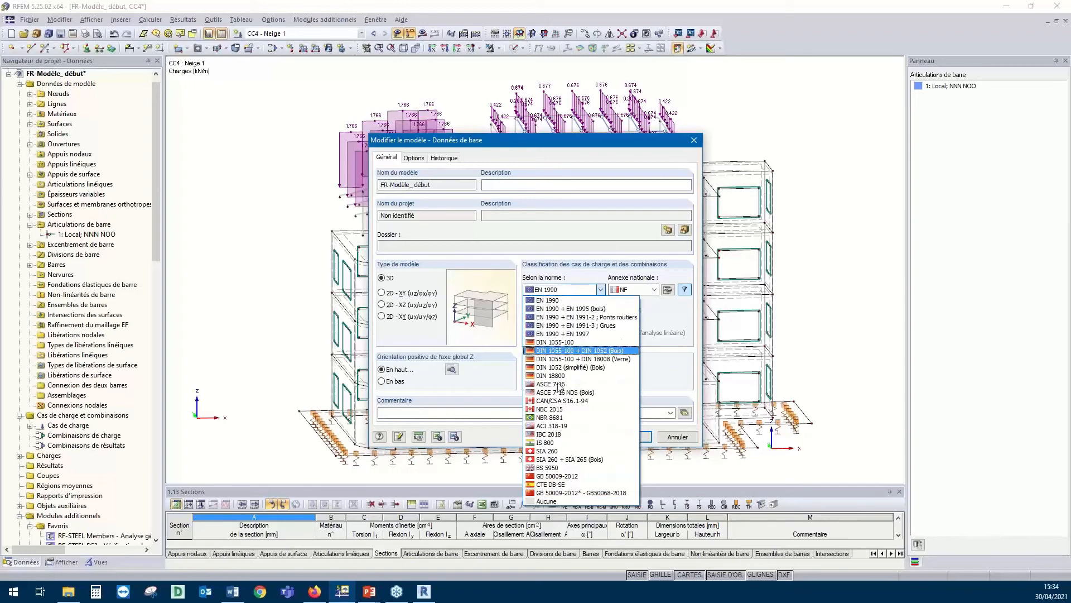
pyautogui.click(556, 300)
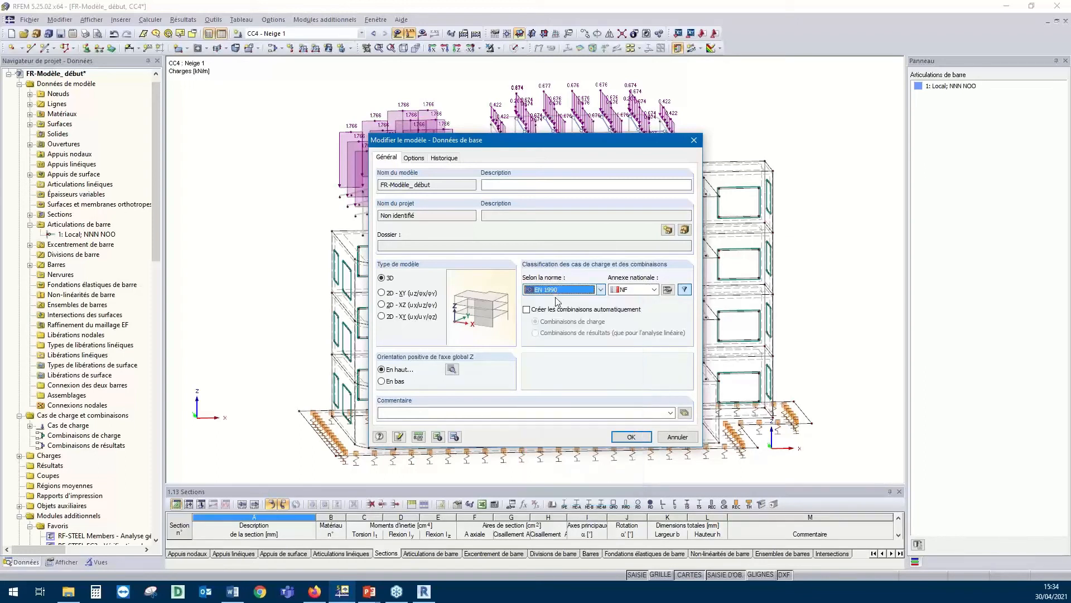
# Choose the NF national annex and enable automatic creation of load combinations in the base data
pyautogui.click(644, 290)
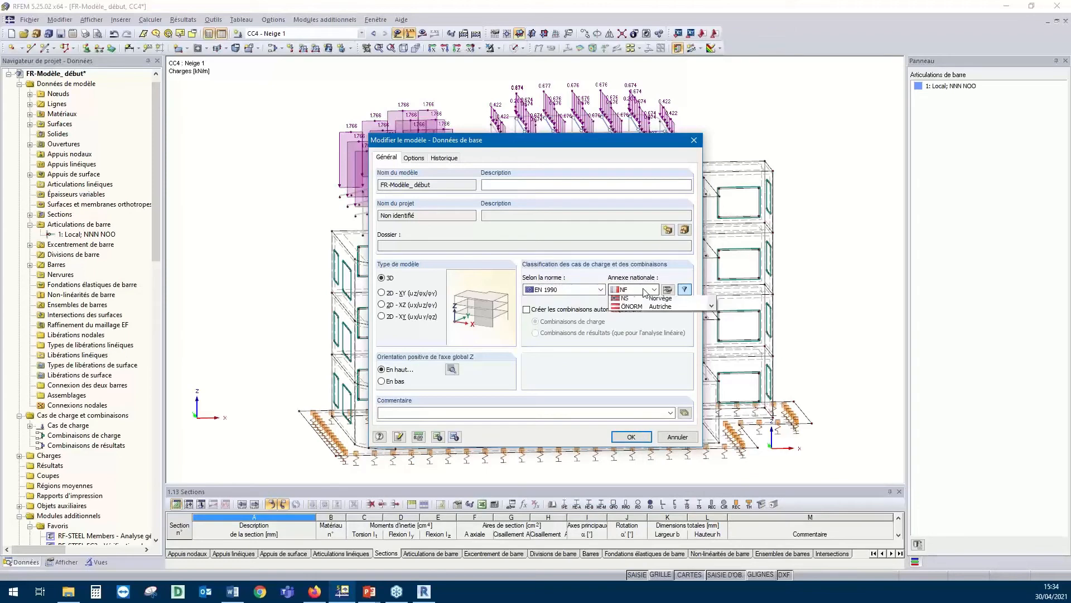
pyautogui.click(633, 302)
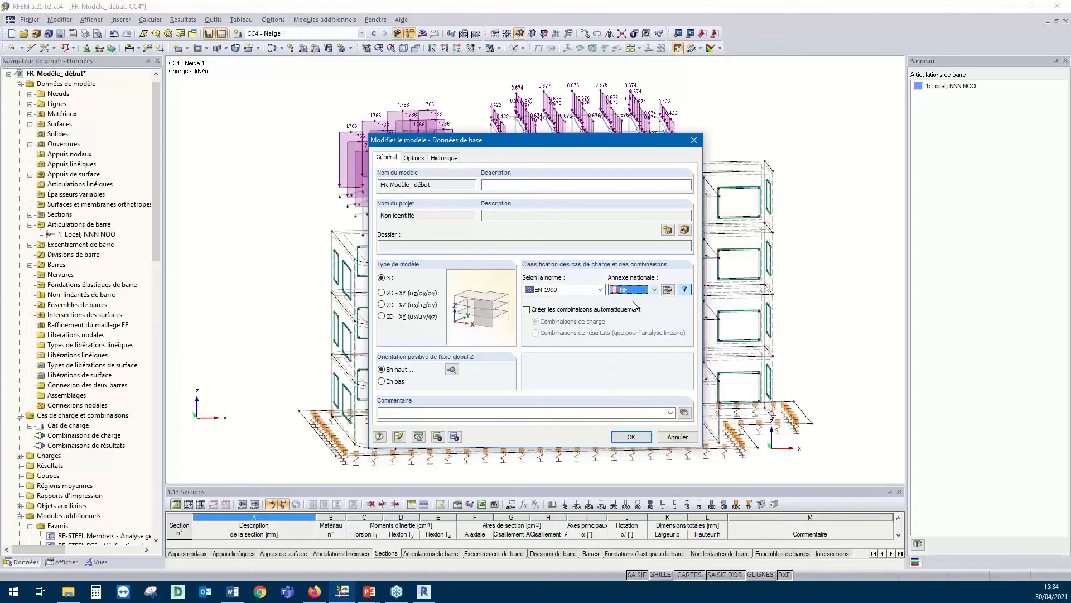
pyautogui.click(531, 310)
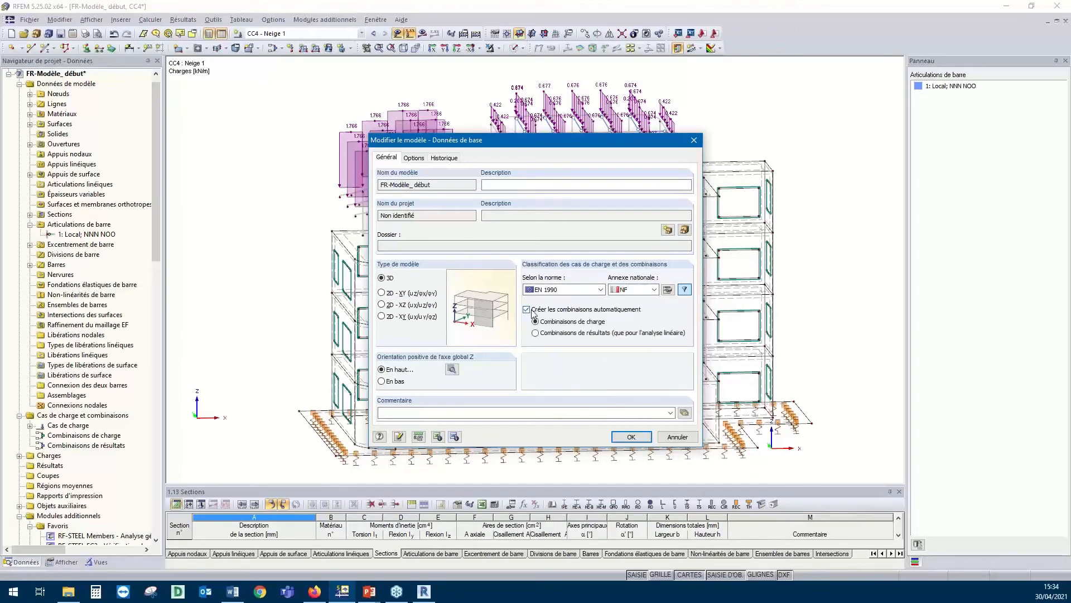
pyautogui.click(632, 439)
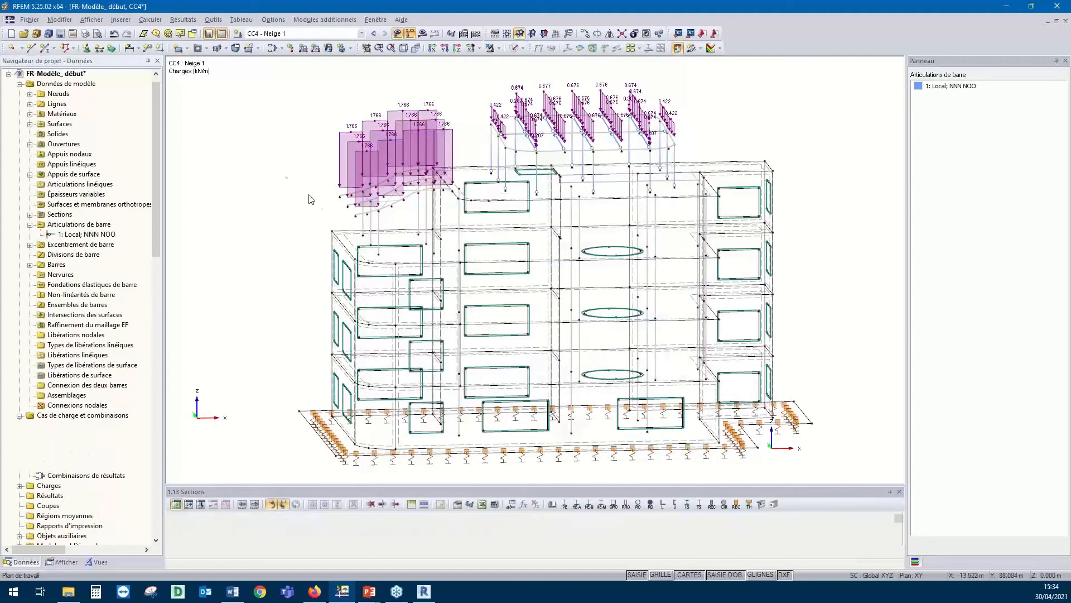
# Open the load cases and combinations settings and examine load cases CC1 to CC4, the actions, and the design situation formula of combination expression EC1
pyautogui.click(272, 49)
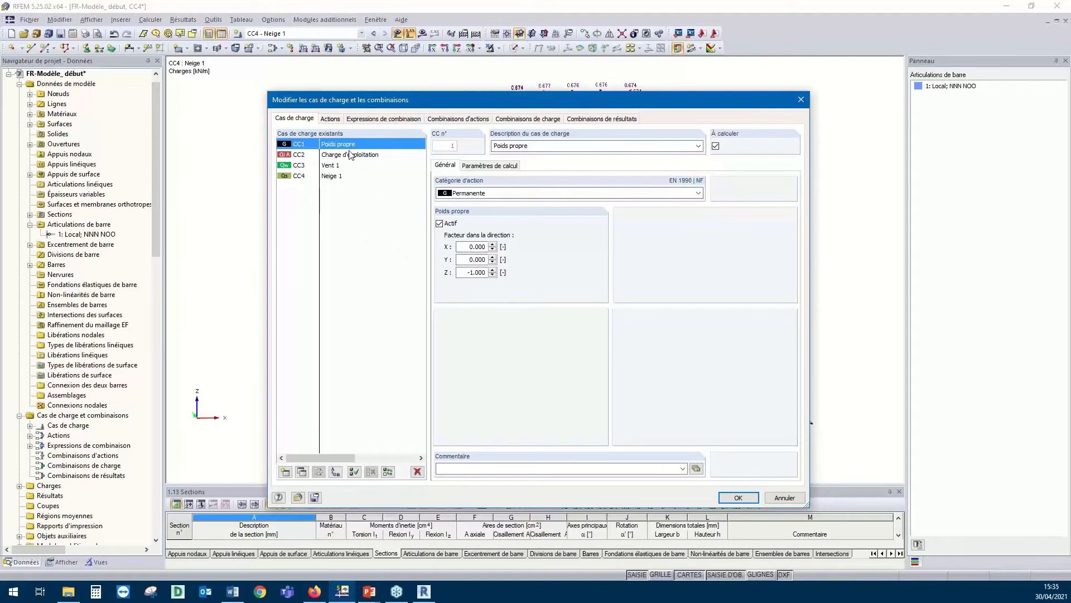
pyautogui.click(341, 157)
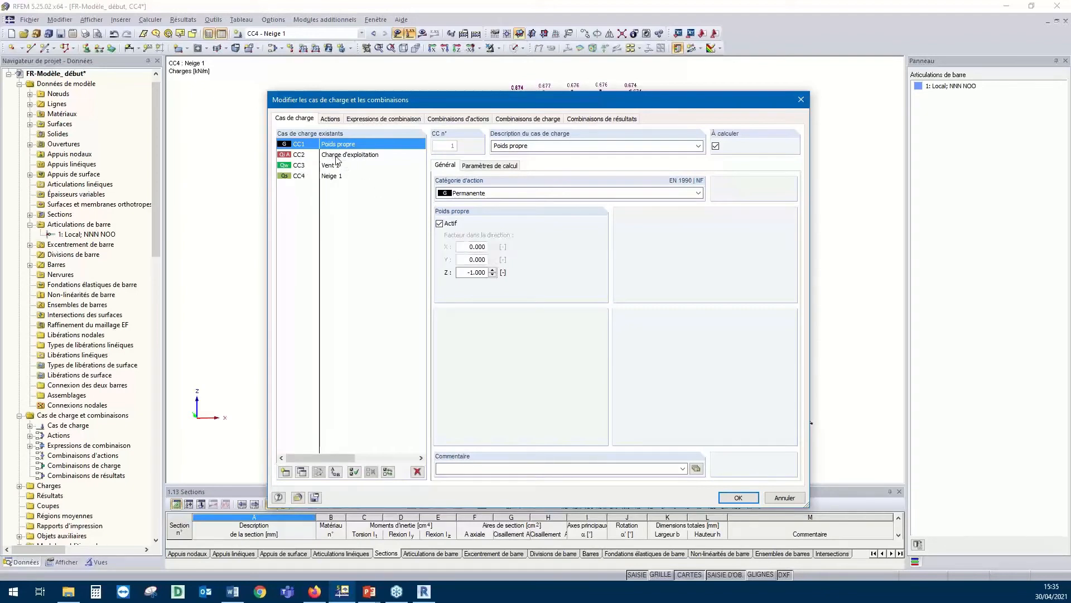
pyautogui.click(335, 166)
pyautogui.click(330, 178)
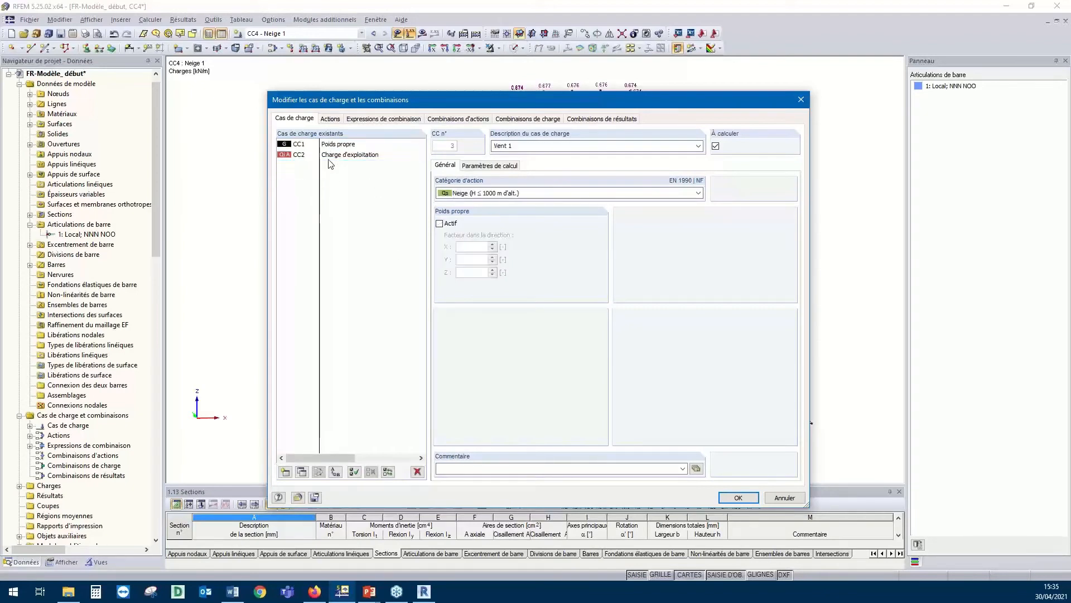
pyautogui.click(330, 123)
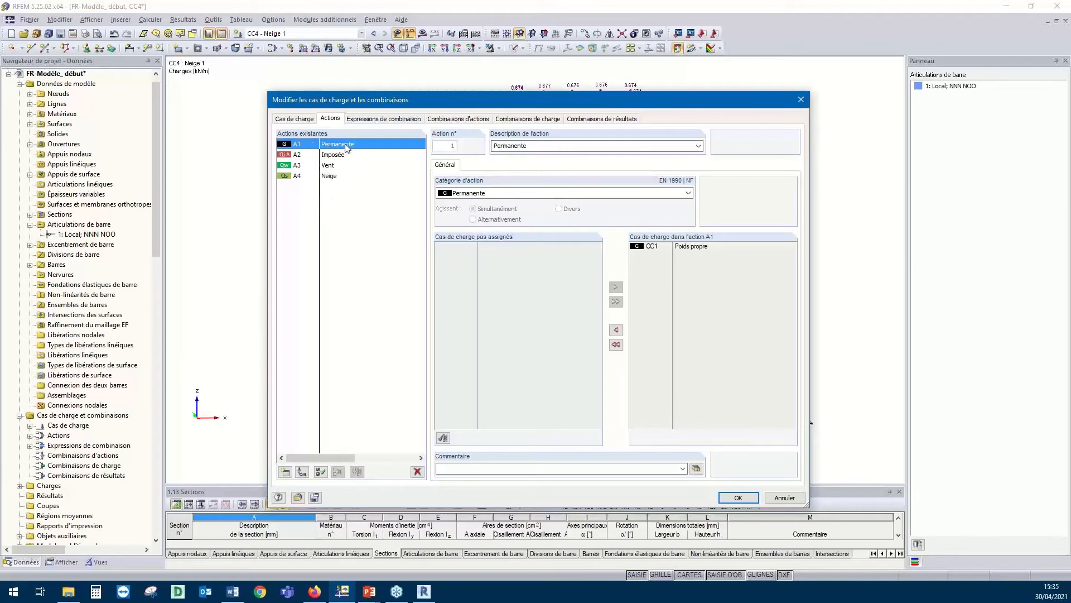
pyautogui.click(378, 120)
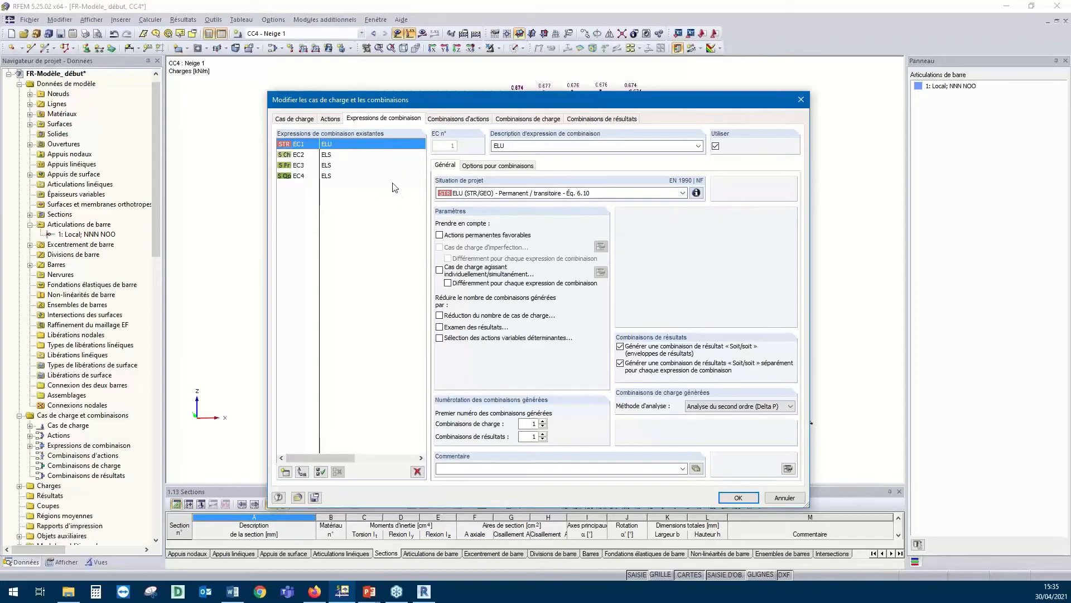
pyautogui.click(696, 192)
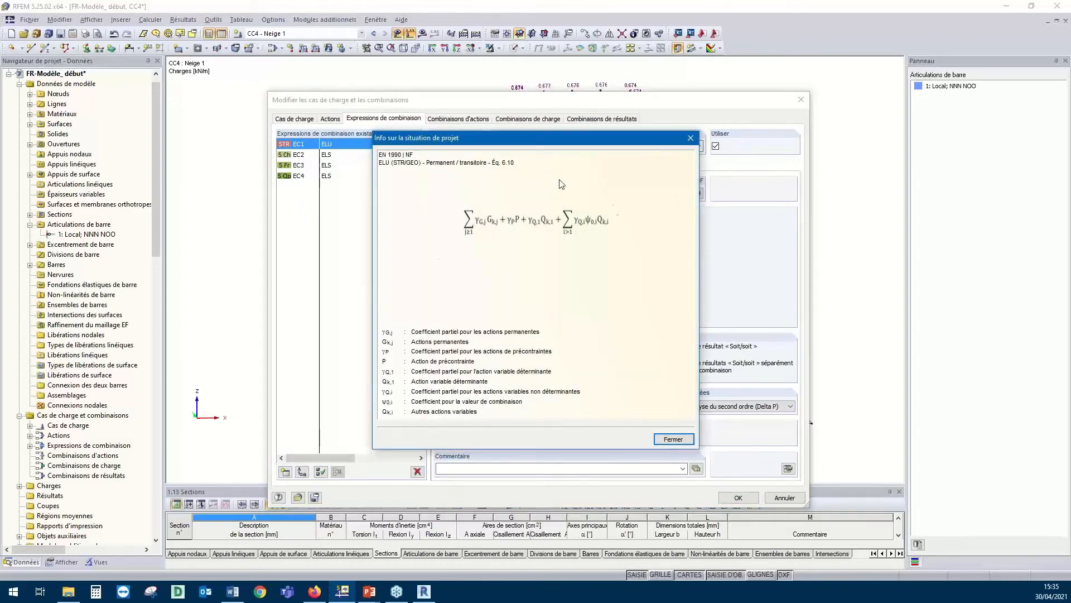
pyautogui.click(689, 137)
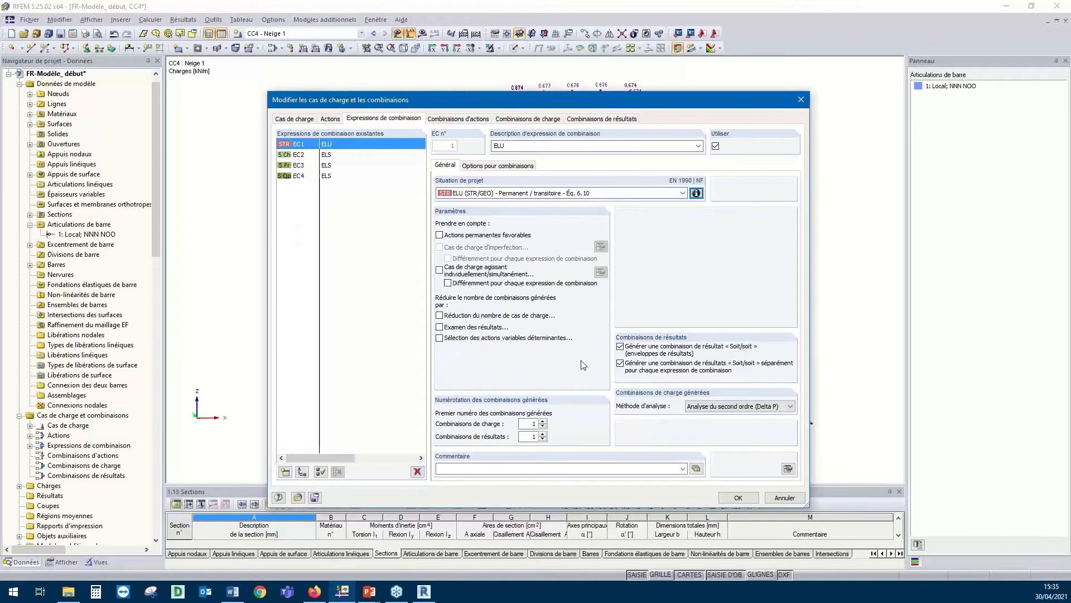
# Deactivate the three ELS combination expressions EC2, EC3 and EC4
pyautogui.click(330, 154)
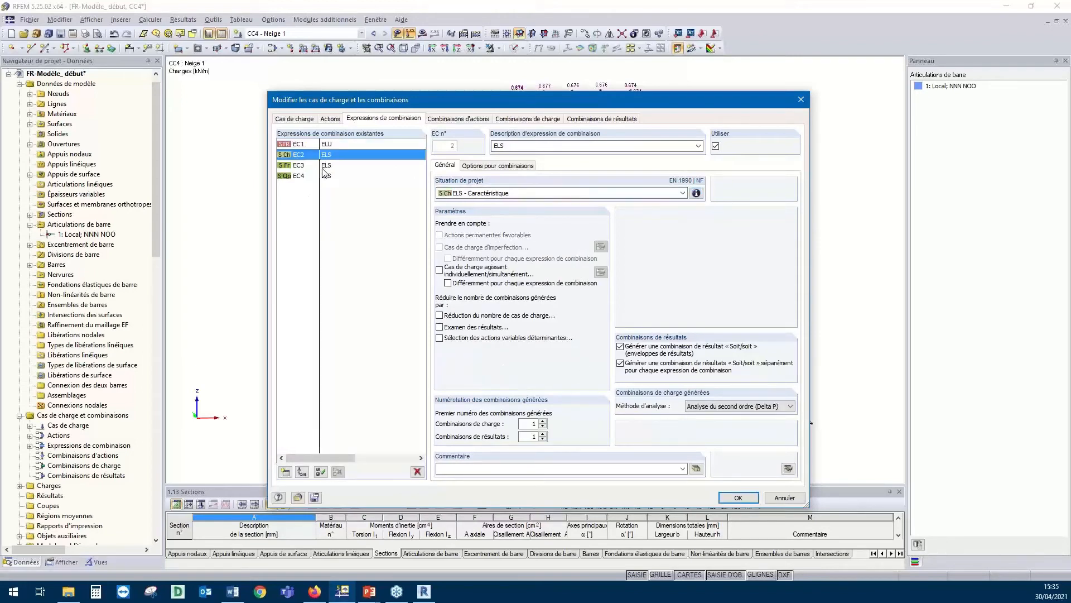
pyautogui.keyDown('shift'); pyautogui.click(326, 177); pyautogui.keyUp('shift')
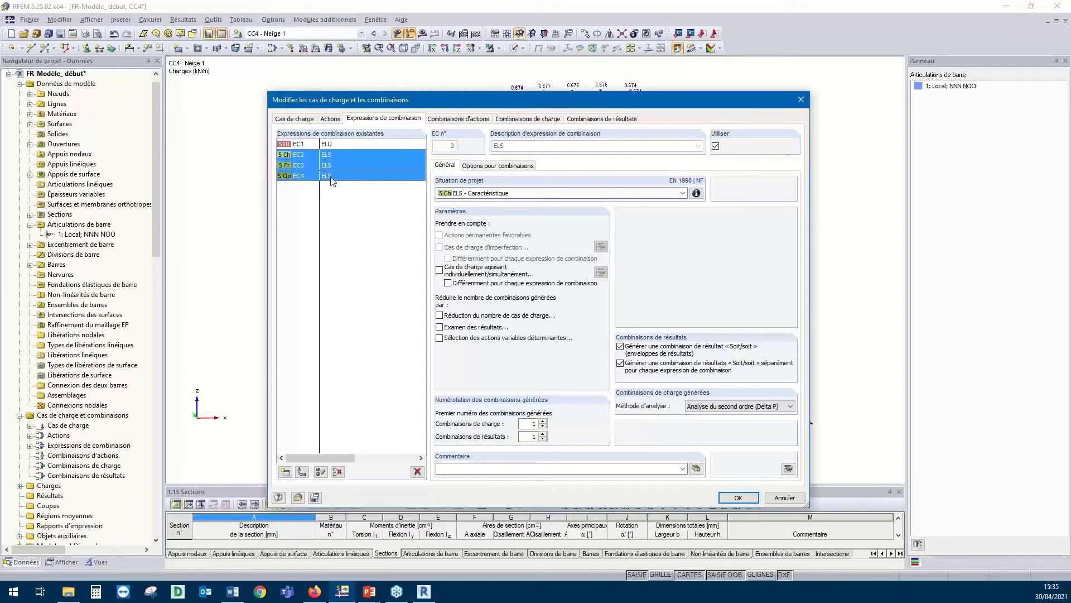
pyautogui.click(715, 147)
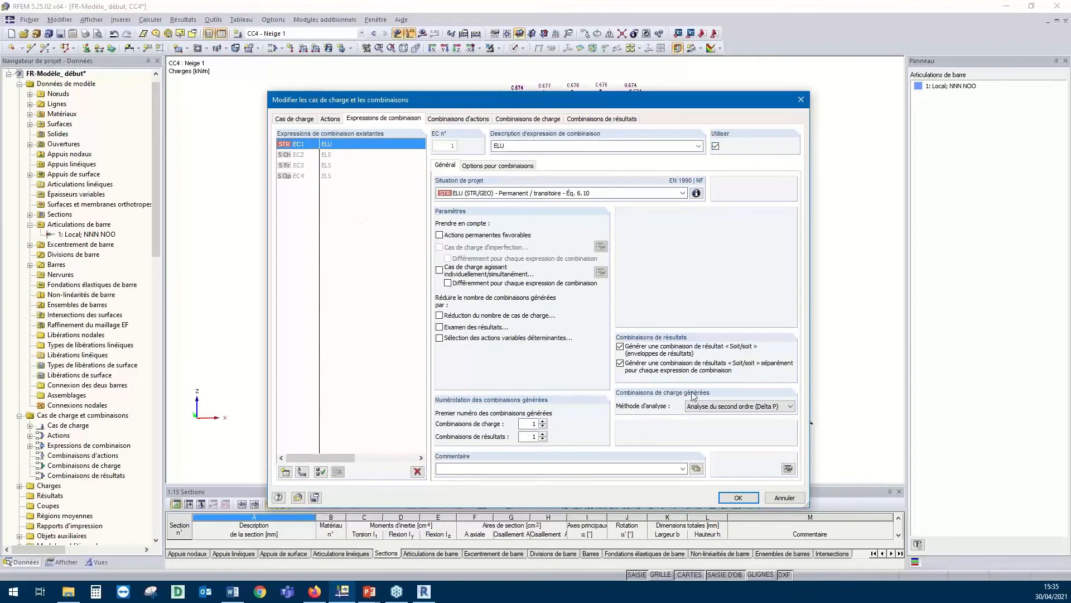
# Set the analysis method of EC1's generated load combinations to Analyse géométriquement linéaire, and show the generated action combinations
pyautogui.click(740, 406)
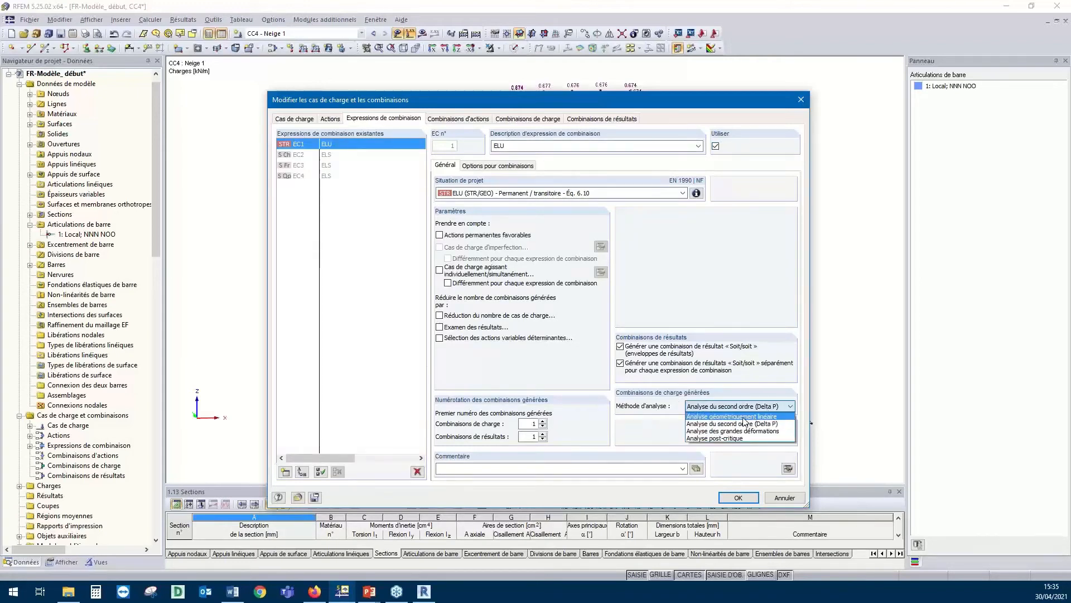
pyautogui.click(743, 417)
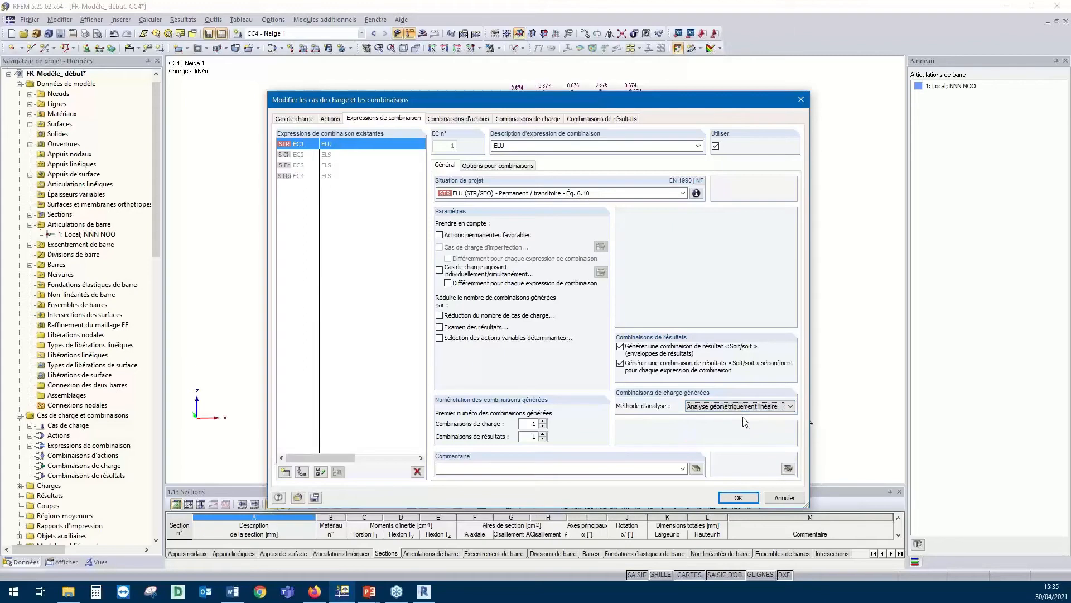
pyautogui.click(449, 119)
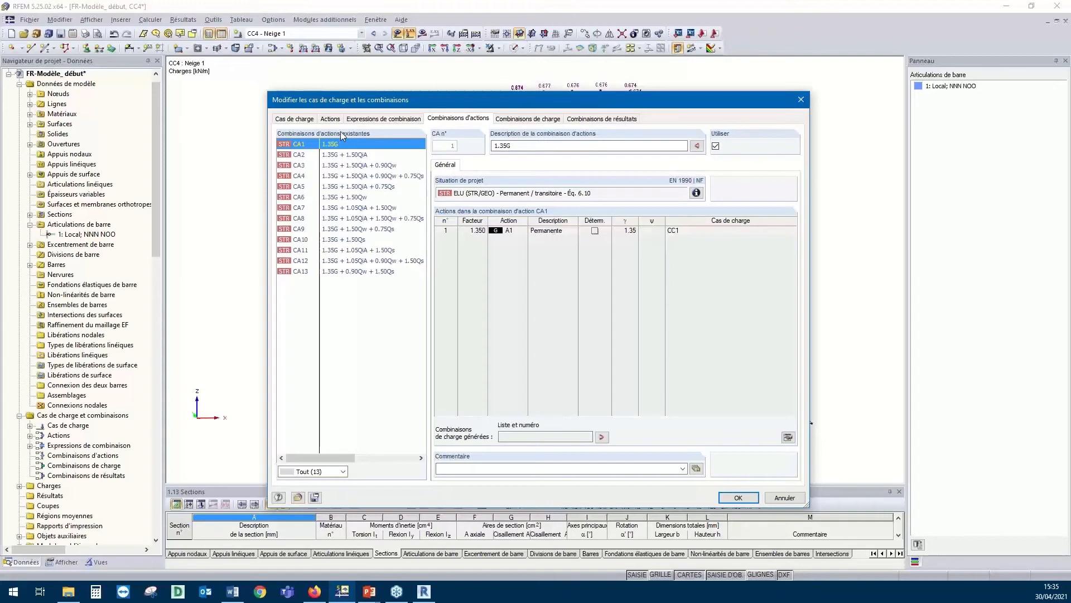
# Examine the generated load combinations and result combination CR1, and accept the load case and combination settings
pyautogui.click(530, 120)
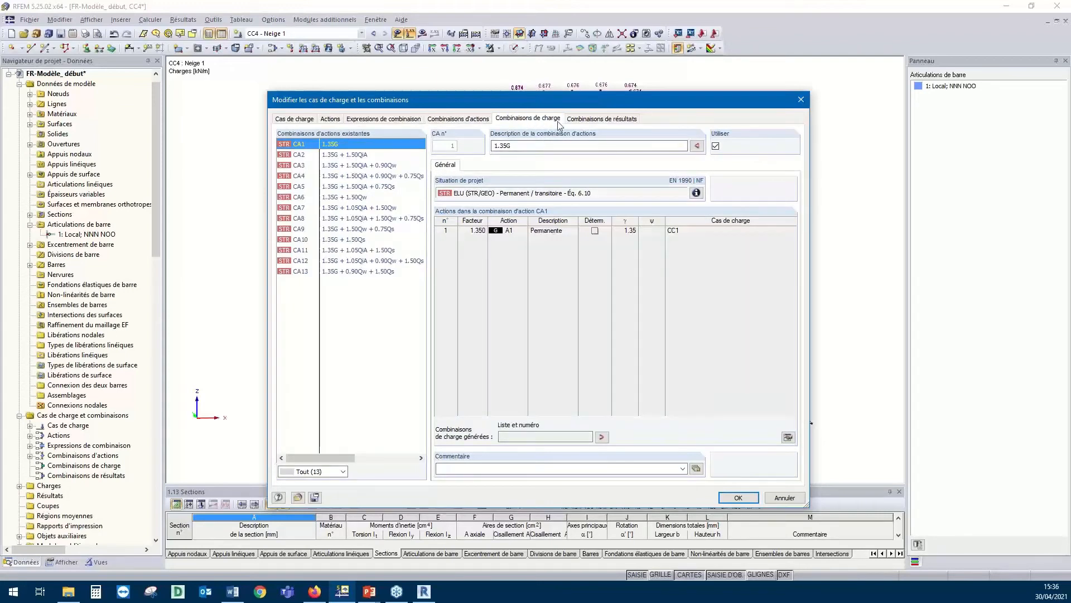
pyautogui.click(598, 120)
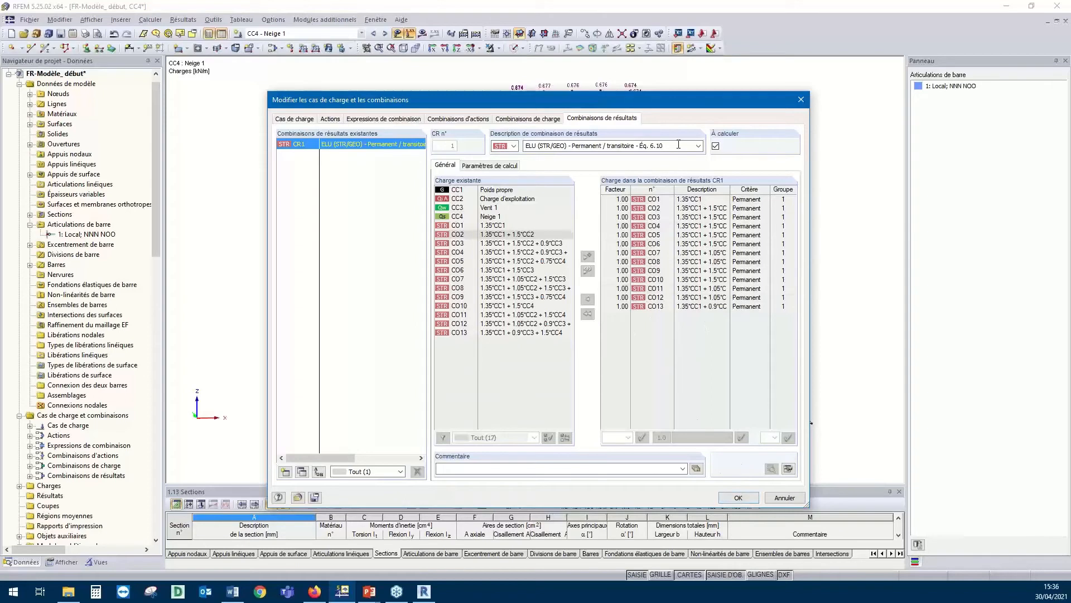
pyautogui.click(738, 497)
# Switch the building model from wireframe to solid rendering
pyautogui.keyDown('ctrl'); pyautogui.moveTo(677, 291); pyautogui.dragTo(658, 255, button='middle'); pyautogui.keyUp('ctrl')
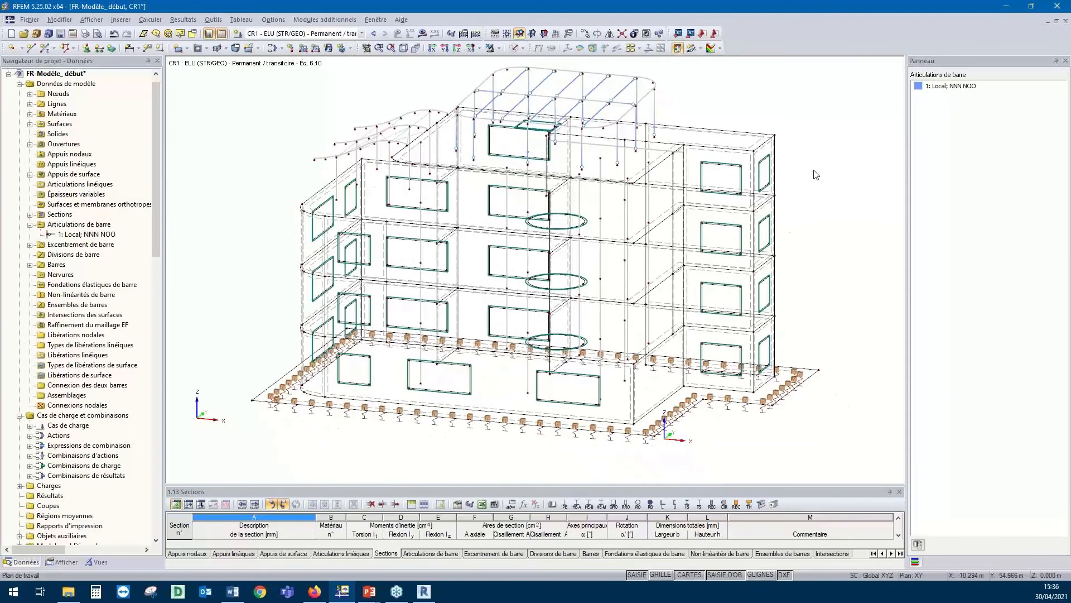
pyautogui.click(514, 48)
pyautogui.moveTo(738, 179); pyautogui.dragTo(707, 197, button='middle')
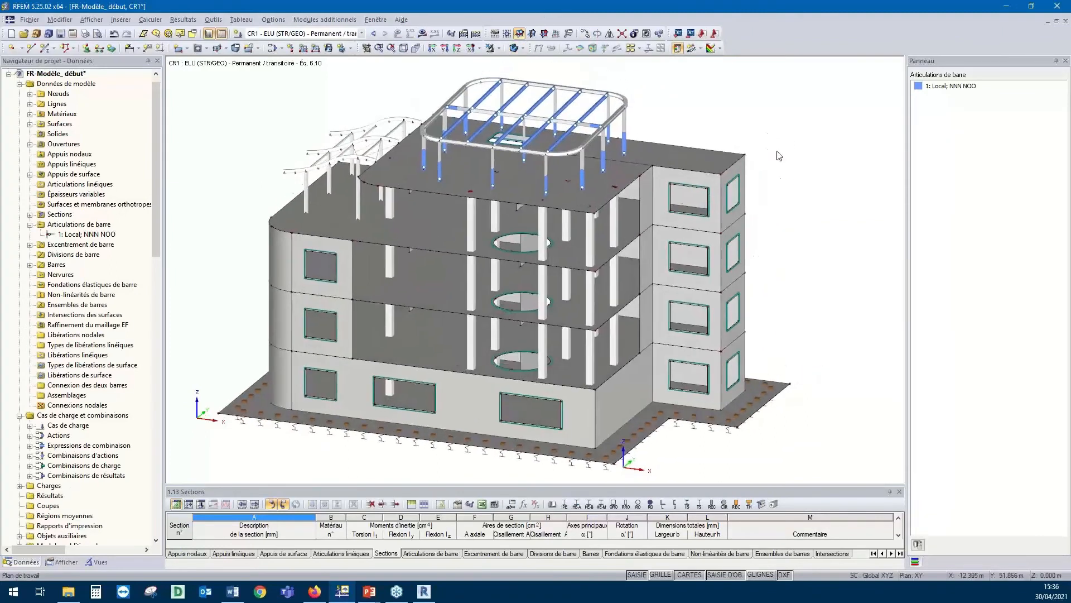
# Enable regeneration of the FE mesh after confirmation in the mesh settings, and generate the mesh
pyautogui.click(162, 20)
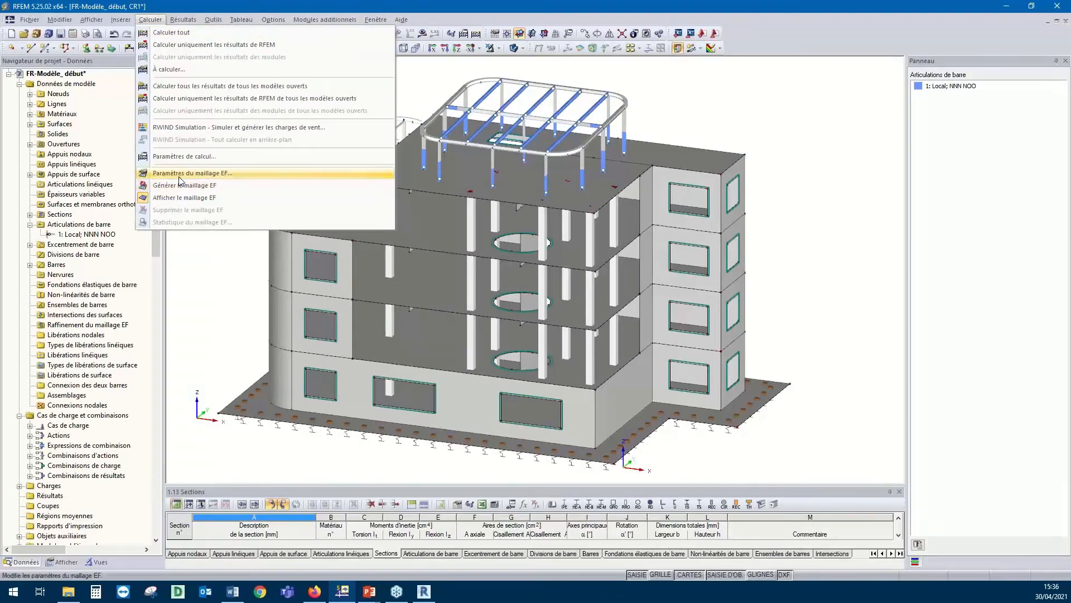
pyautogui.click(150, 20)
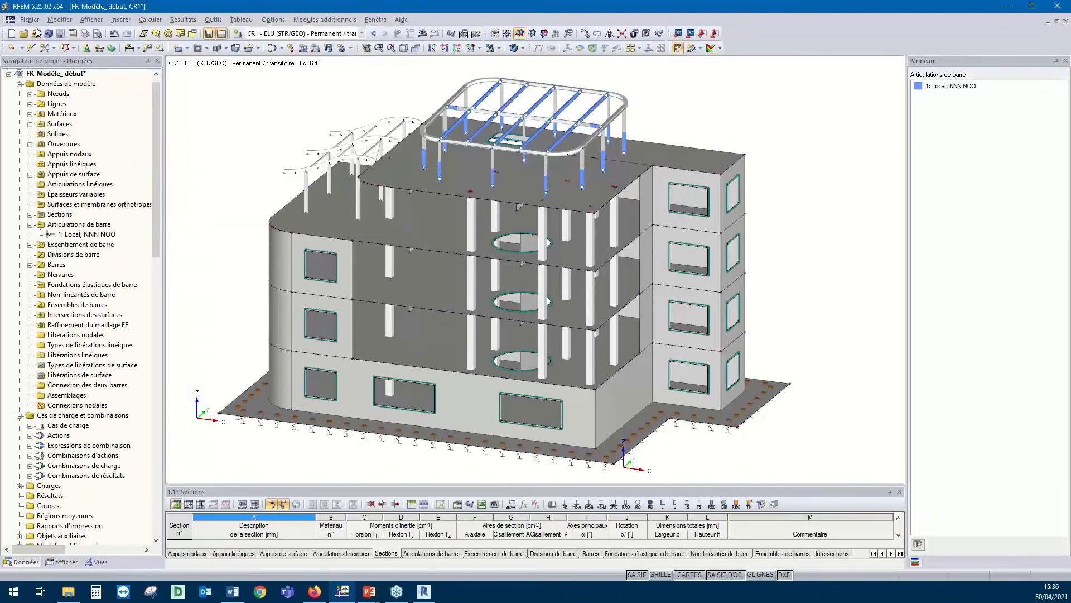
pyautogui.click(140, 19)
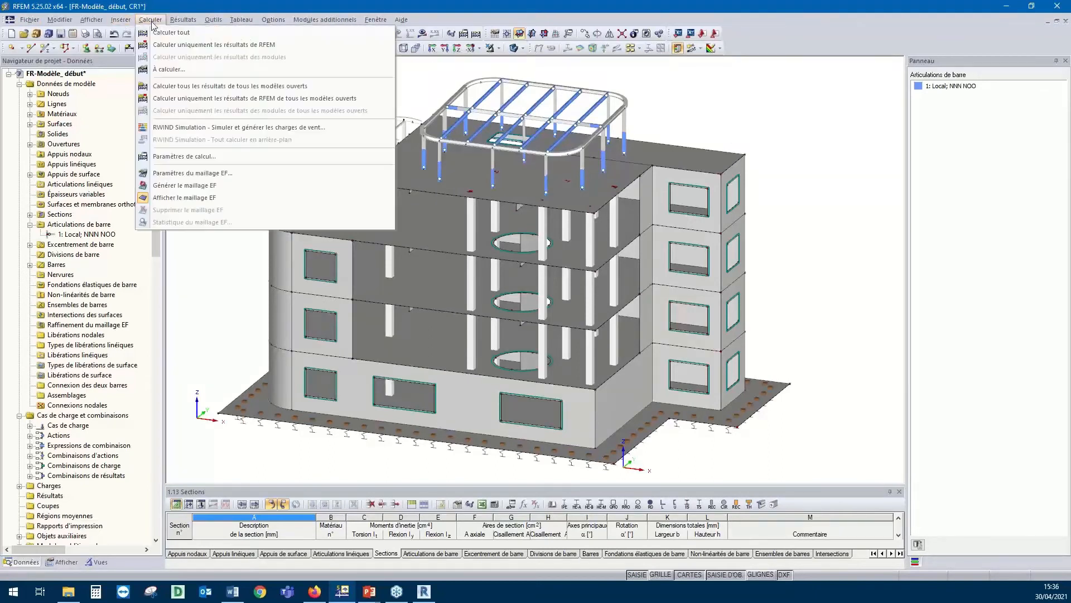
pyautogui.click(182, 173)
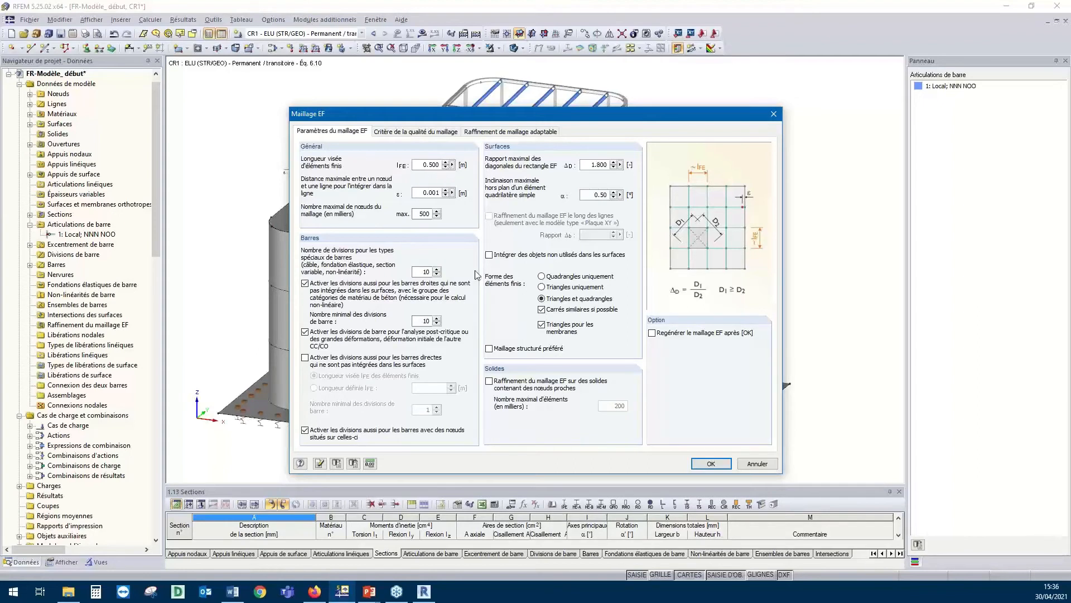
pyautogui.click(652, 332)
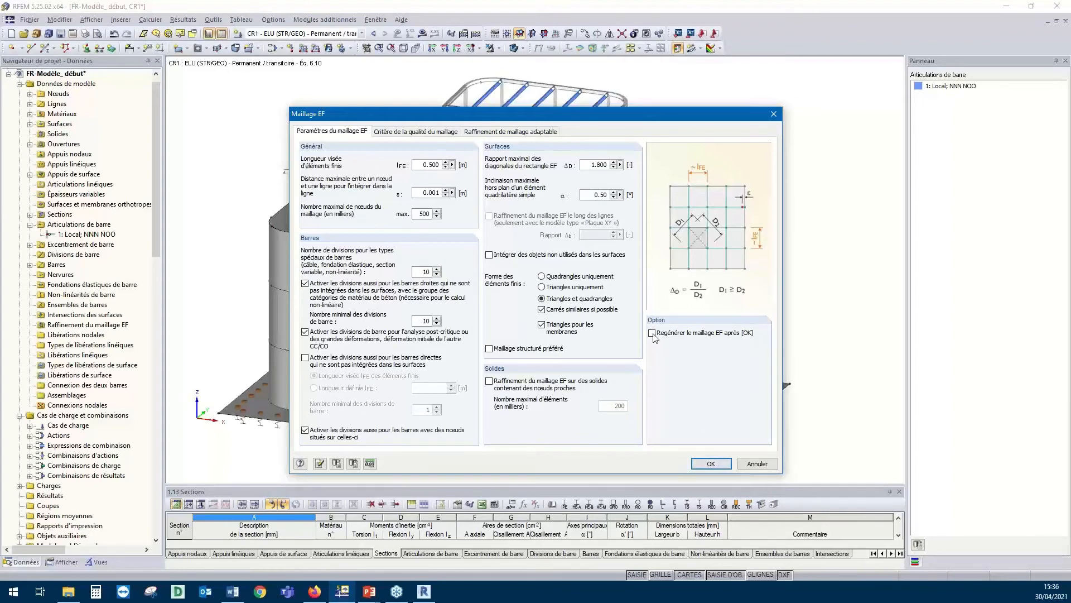
pyautogui.click(713, 464)
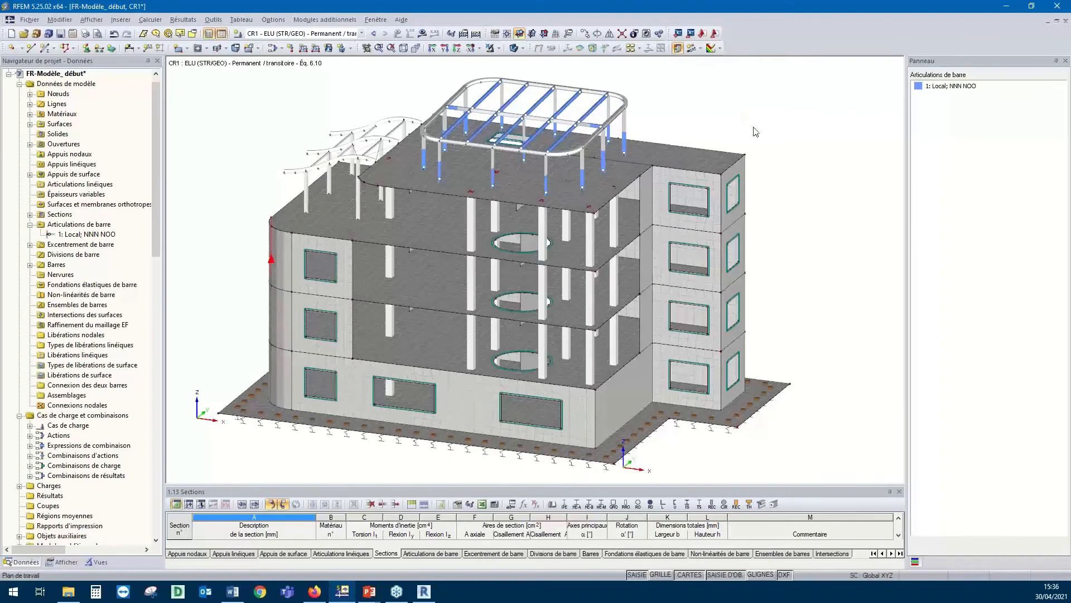
# Examine the FE mesh refinement options available for the top-floor wall surface with the window opening
pyautogui.keyDown('ctrl'); pyautogui.moveTo(773, 269); pyautogui.dragTo(750, 236, button='middle'); pyautogui.keyUp('ctrl')
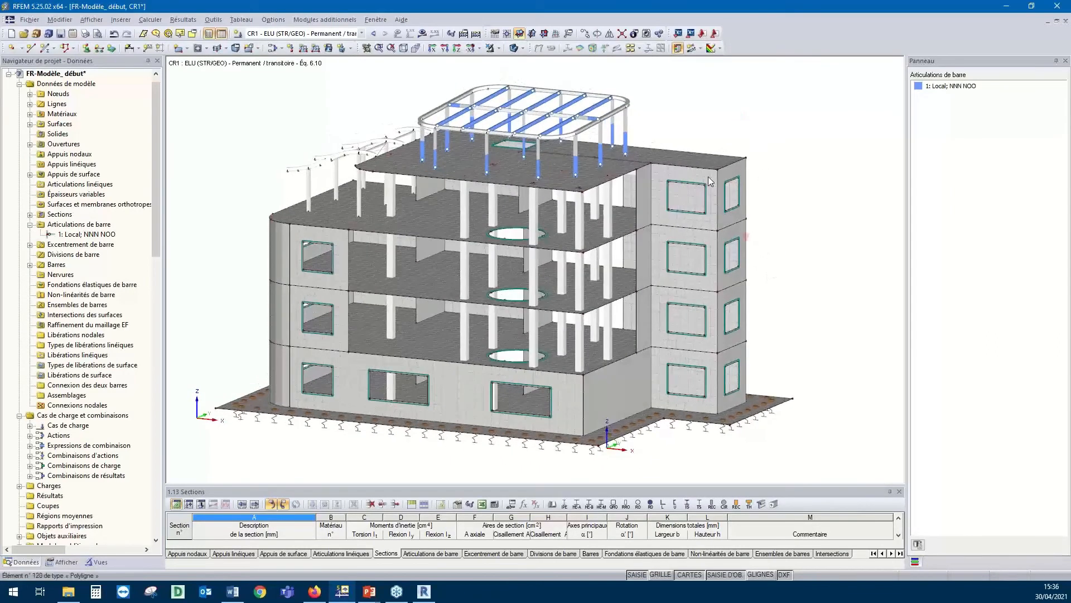
pyautogui.keyDown('ctrl'); pyautogui.moveTo(710, 181); pyautogui.dragTo(670, 221, button='middle'); pyautogui.keyUp('ctrl')
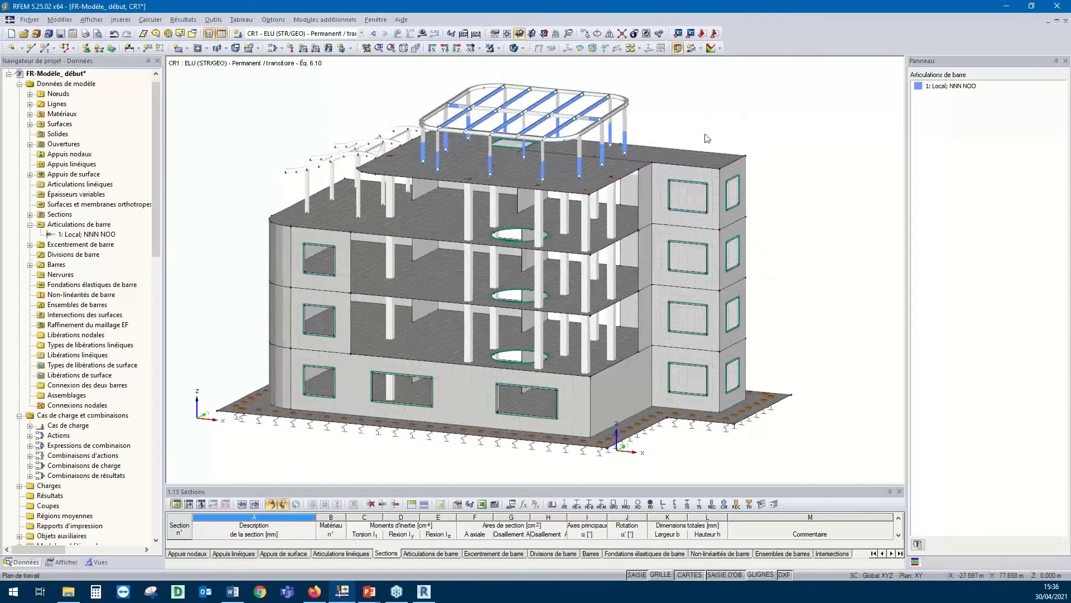
pyautogui.click(667, 223)
pyautogui.rightClick(667, 223)
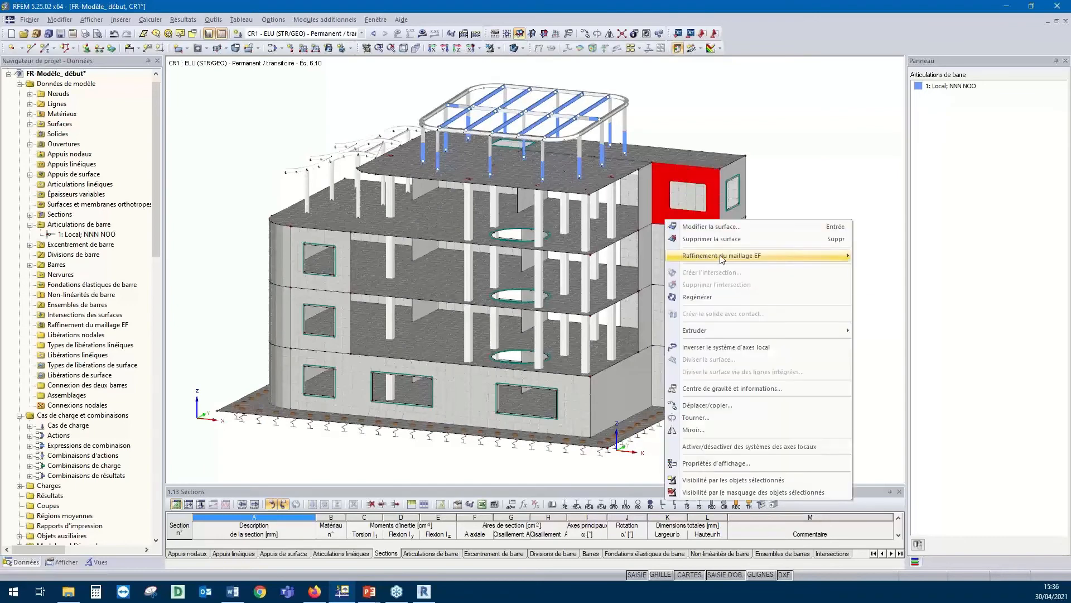
pyautogui.moveTo(724, 258)
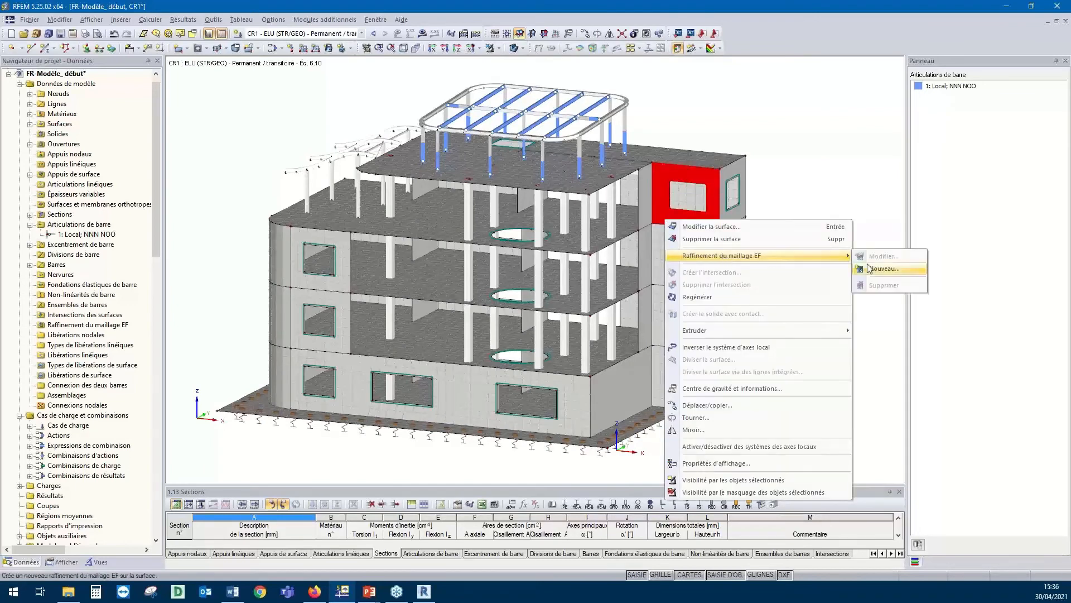
pyautogui.click(725, 102)
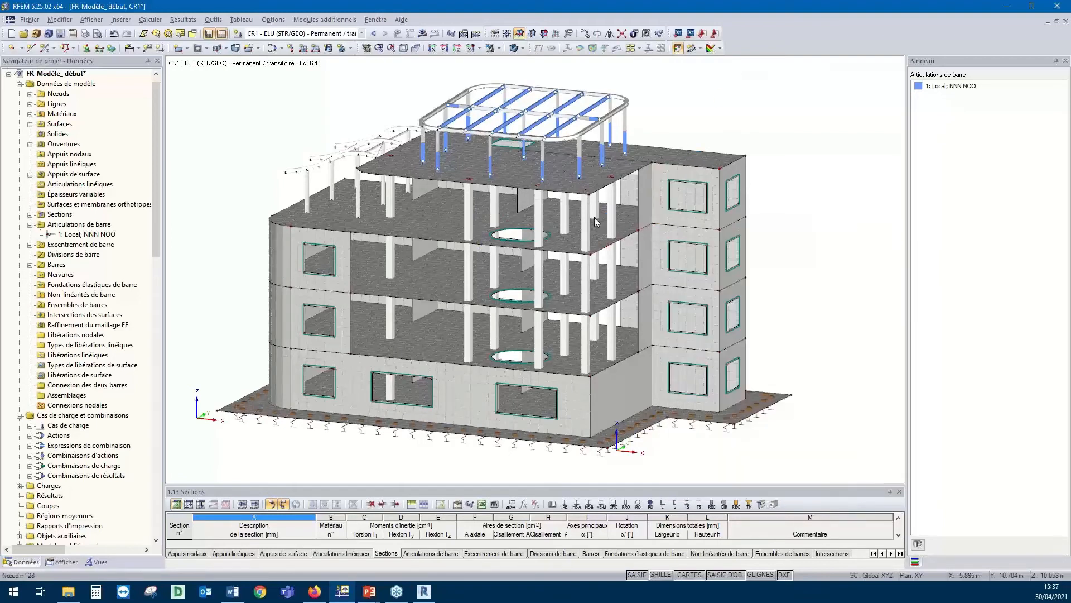
# Examine the FE mesh refinement options available for a node at the top-floor column
pyautogui.rightClick(595, 216)
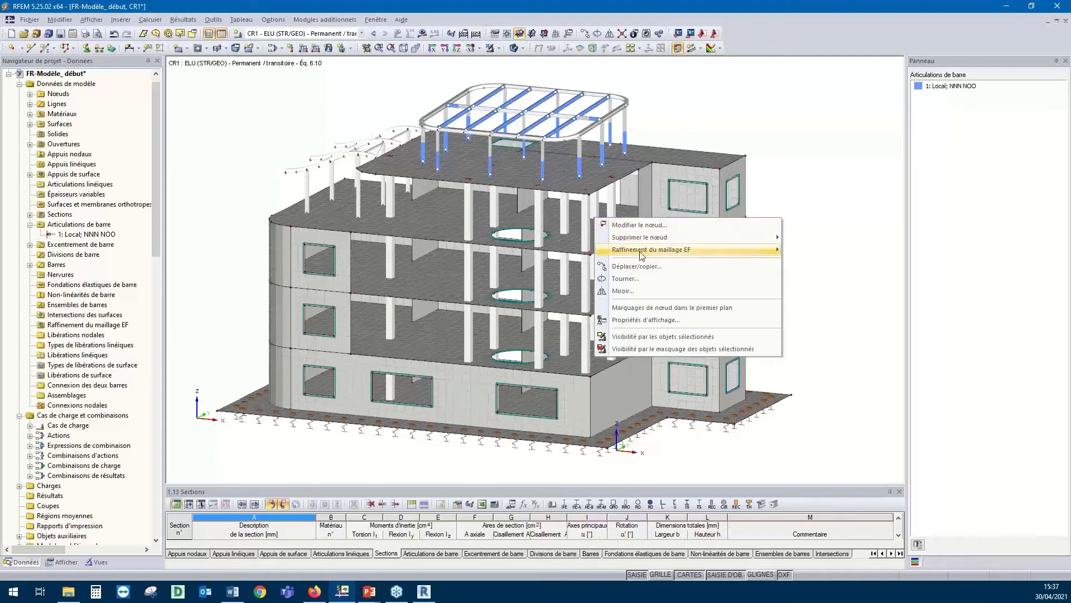
pyautogui.moveTo(659, 251)
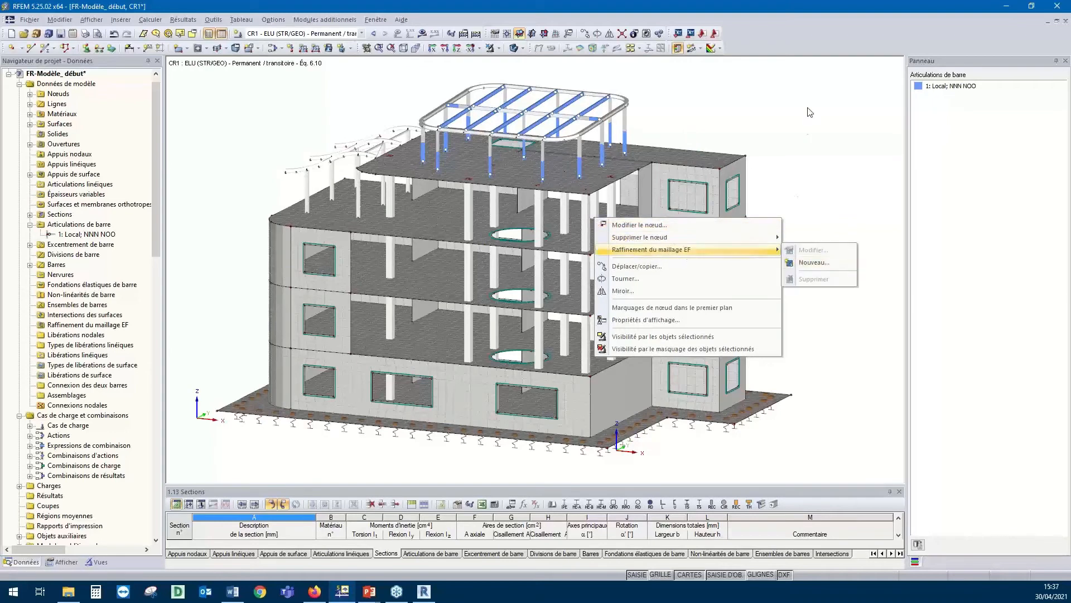
pyautogui.click(813, 263)
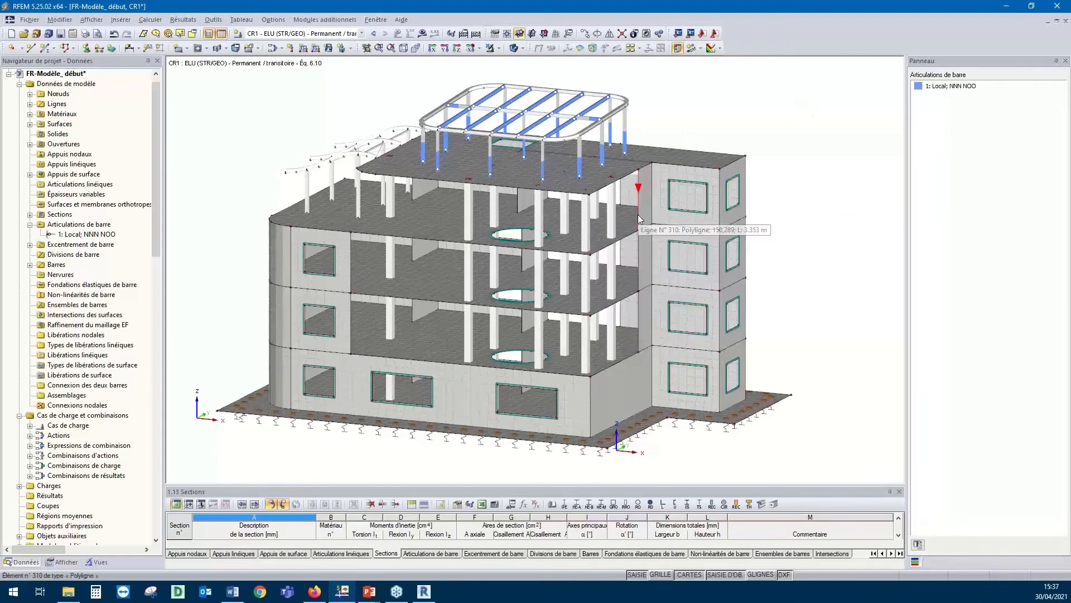
pyautogui.keyDown('ctrl'); pyautogui.moveTo(744, 104); pyautogui.dragTo(737, 147, button='middle'); pyautogui.keyUp('ctrl')
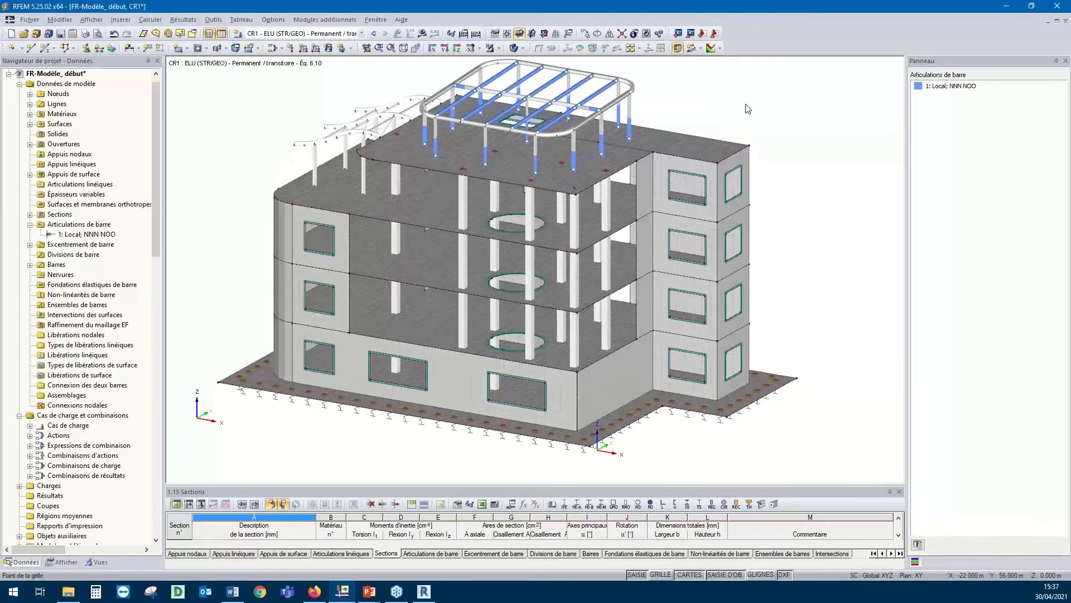
pyautogui.keyDown('ctrl'); pyautogui.moveTo(740, 101); pyautogui.dragTo(724, 124, button='middle'); pyautogui.keyUp('ctrl')
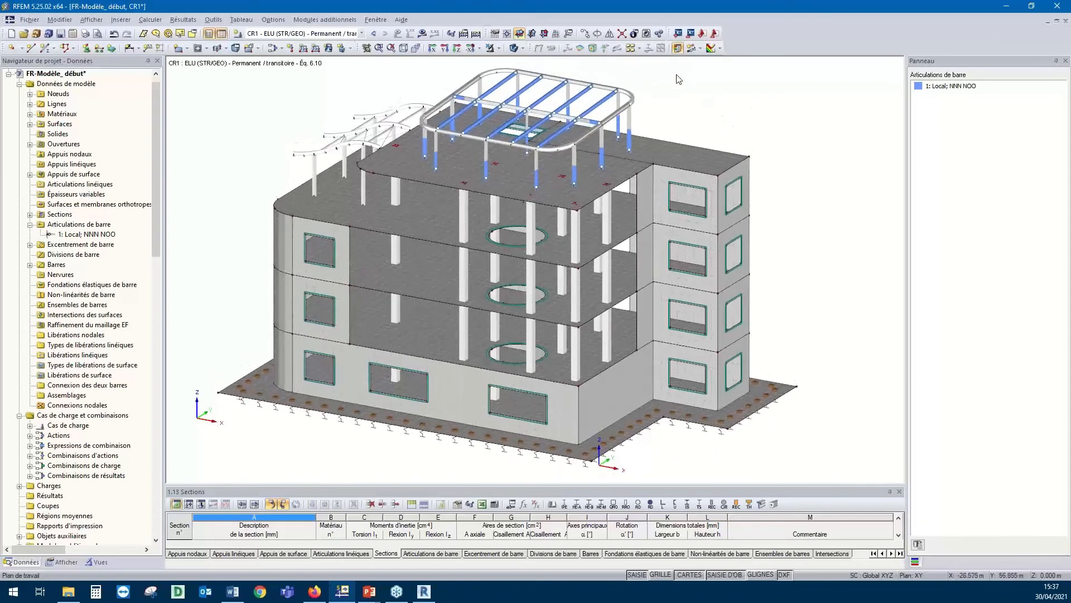
# Select result combination CR1 - ELU (STR/GEO) and calculate its results
pyautogui.click(361, 34)
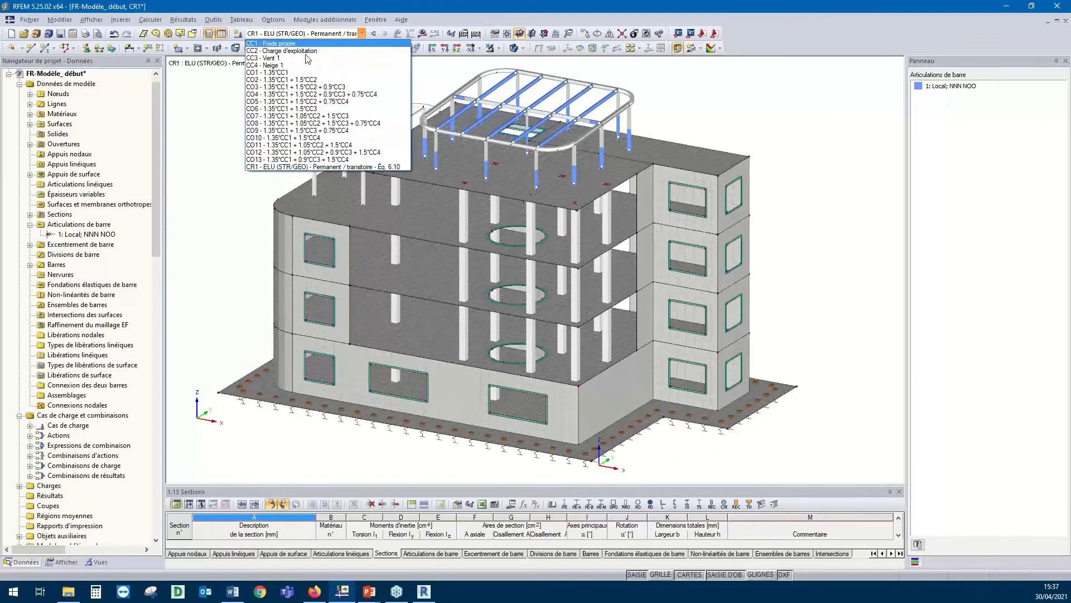
pyautogui.click(264, 167)
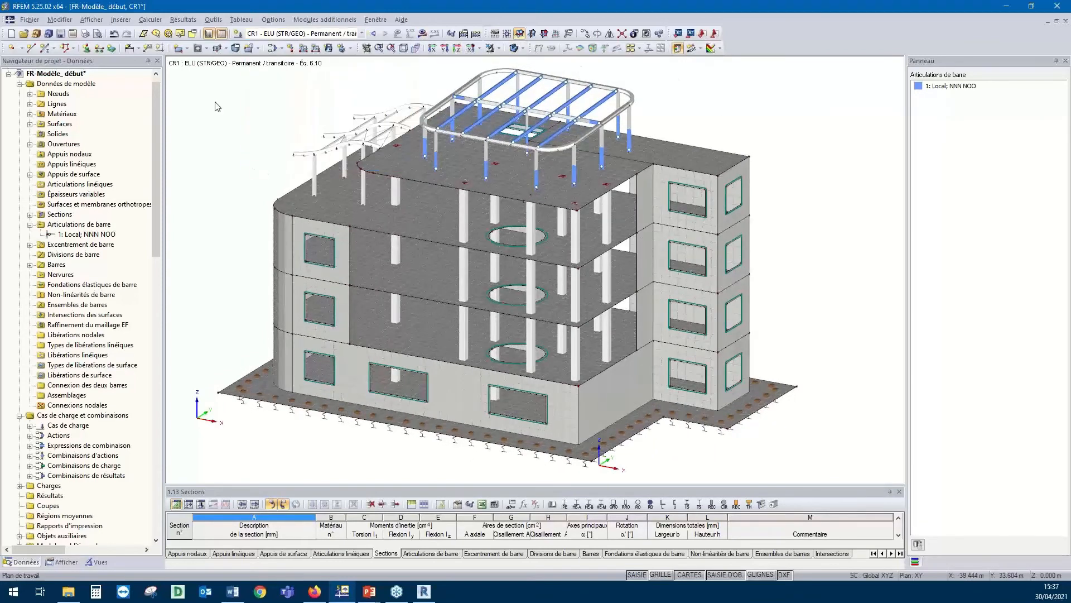
pyautogui.click(422, 35)
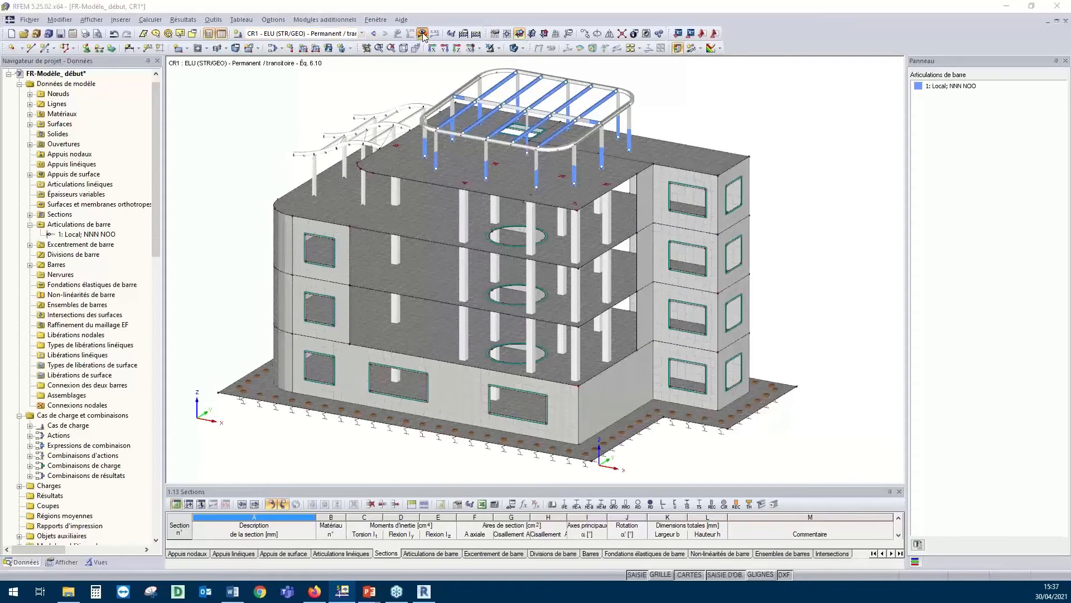
pyautogui.click(514, 312)
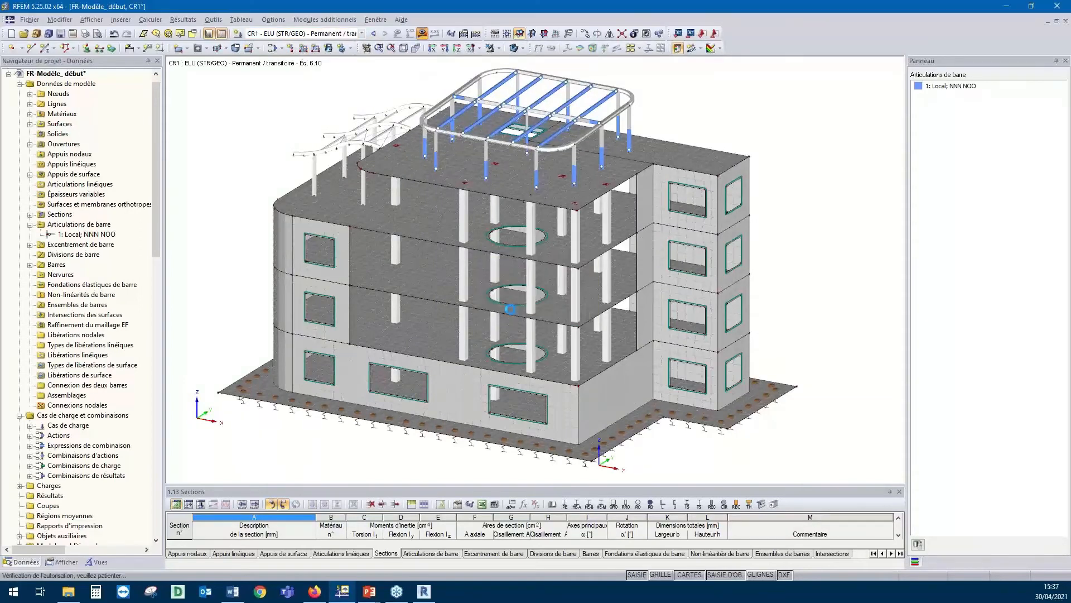
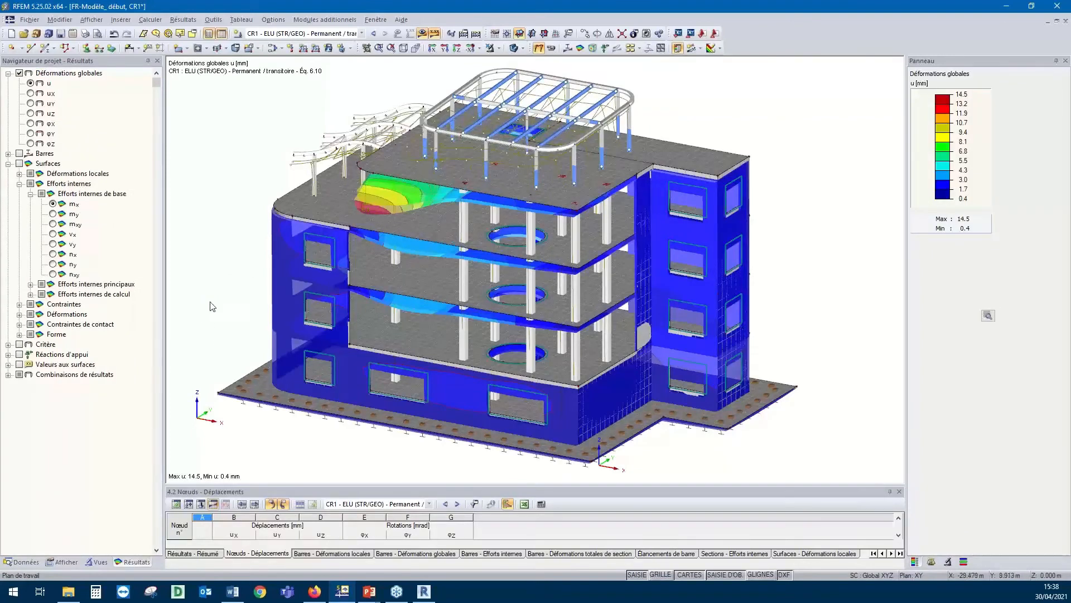
# Reduce the display factor of the global deformations to 42.5 and inspect the deformed building
pyautogui.scroll(-2, 205, 285)
pyautogui.keyDown('ctrl'); pyautogui.moveTo(207, 297); pyautogui.dragTo(251, 280, button='middle'); pyautogui.keyUp('ctrl')
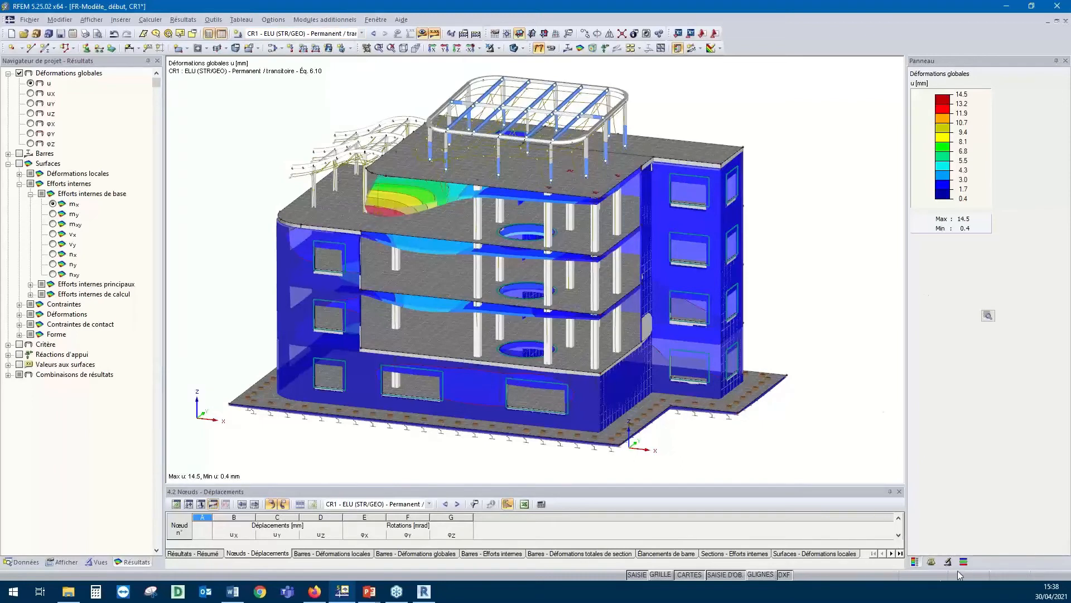
pyautogui.click(931, 562)
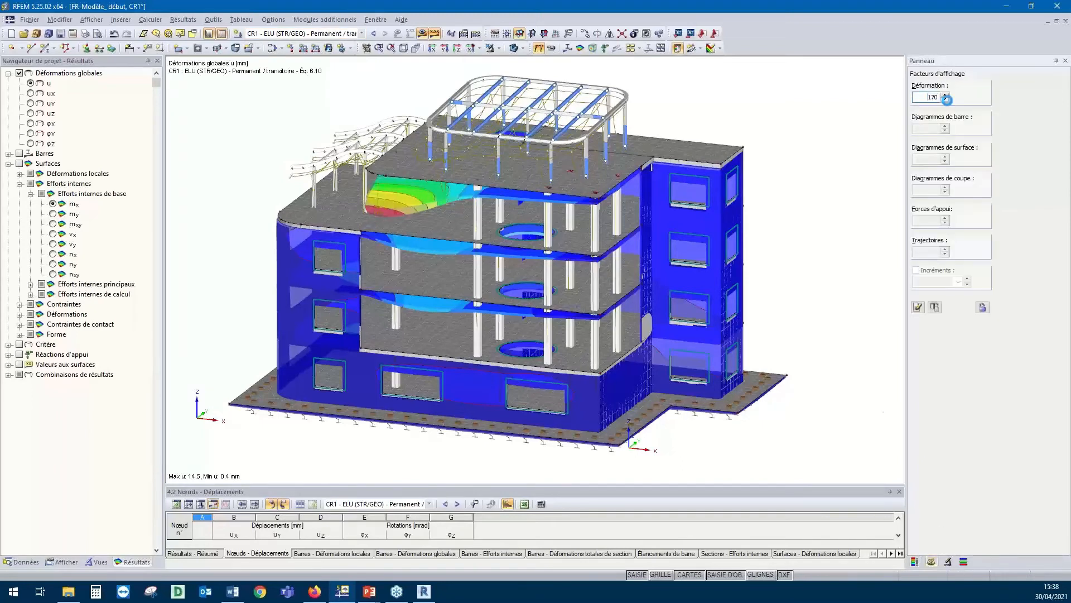
pyautogui.click(946, 99)
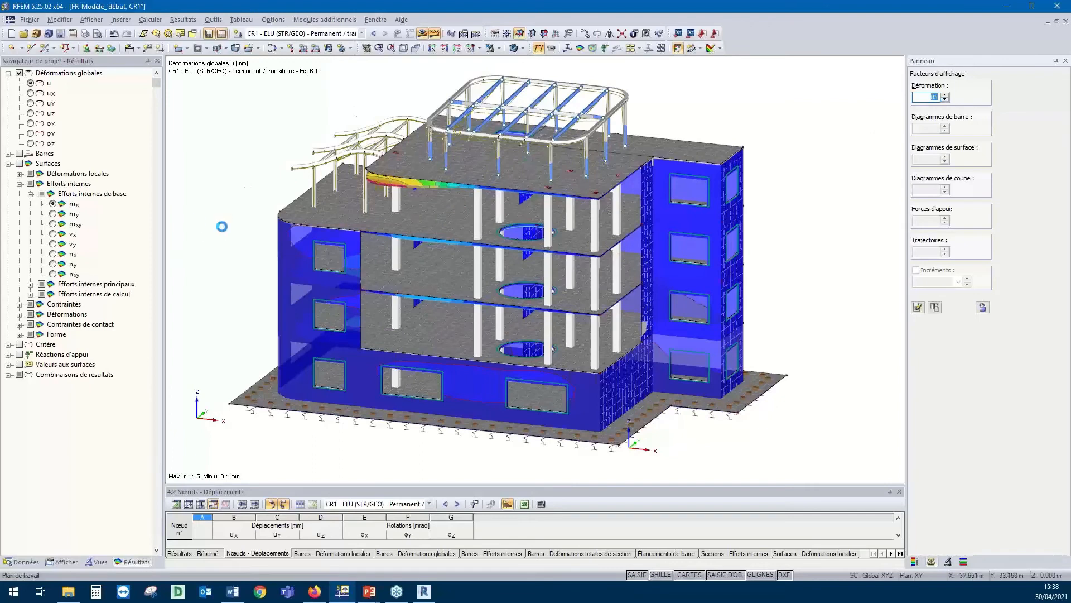
pyautogui.keyDown('ctrl'); pyautogui.moveTo(222, 226); pyautogui.dragTo(260, 255, button='middle'); pyautogui.keyUp('ctrl')
pyautogui.keyDown('ctrl'); pyautogui.moveTo(242, 293); pyautogui.dragTo(275, 229, button='middle'); pyautogui.keyUp('ctrl')
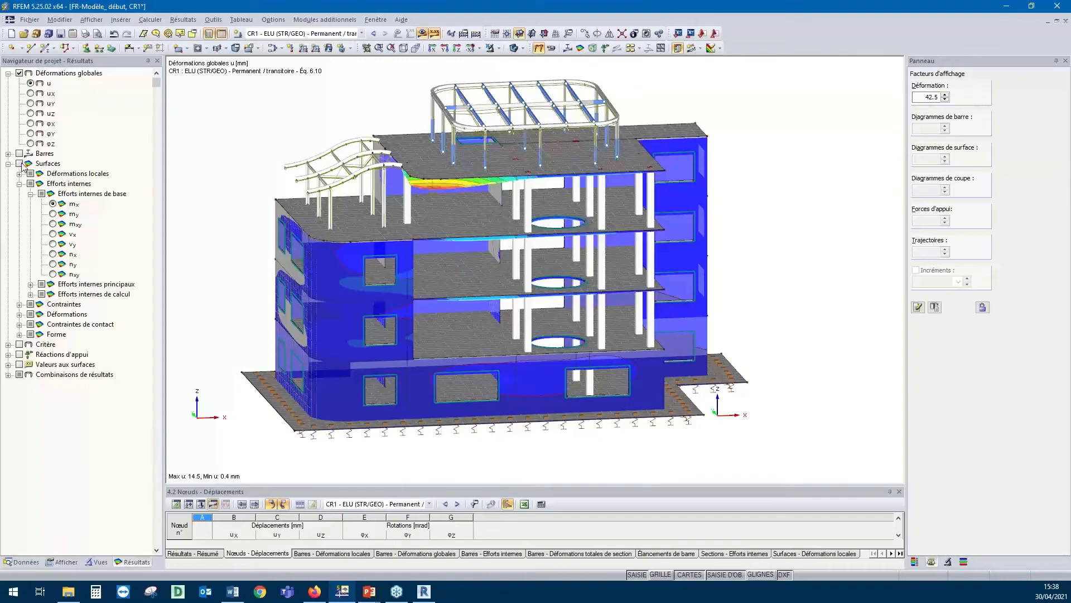
# Display the member internal forces N, Vz, My and Mz, using wireframe view, and enable the surface moments mx
pyautogui.click(9, 154)
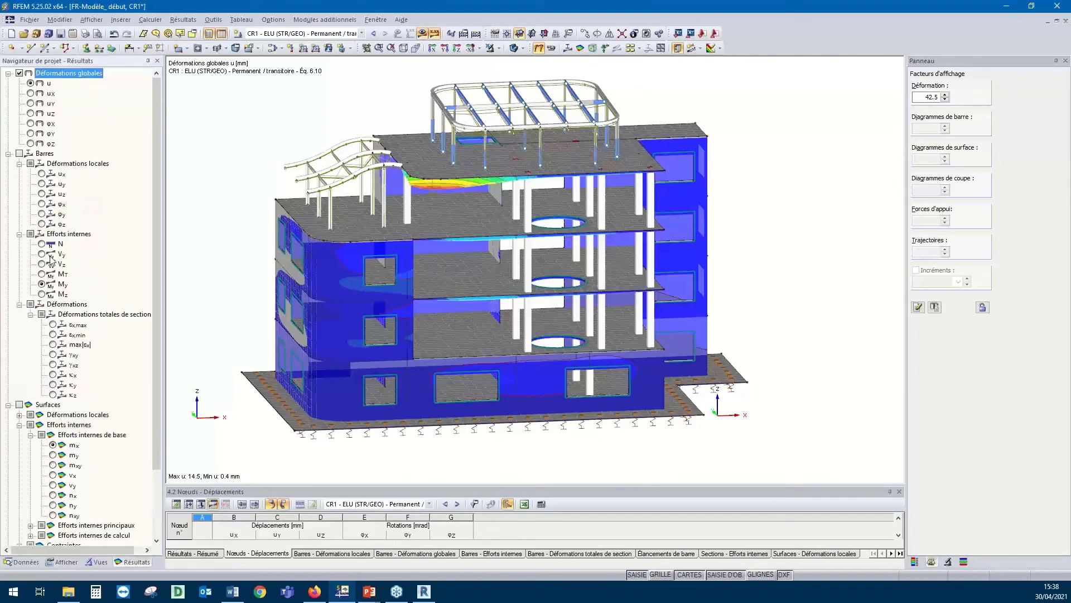
pyautogui.click(45, 246)
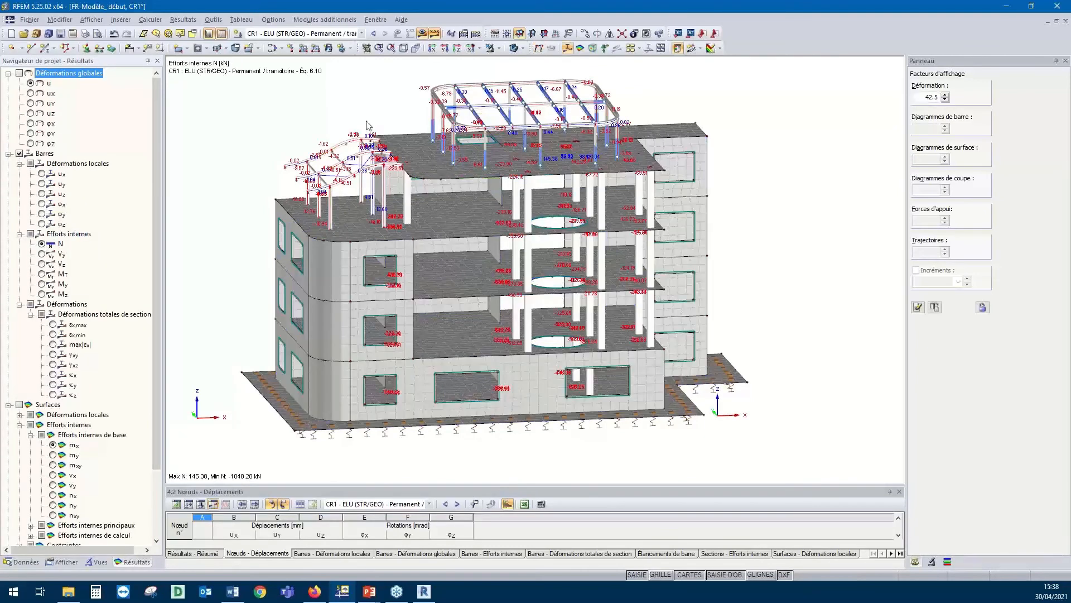
pyautogui.click(511, 49)
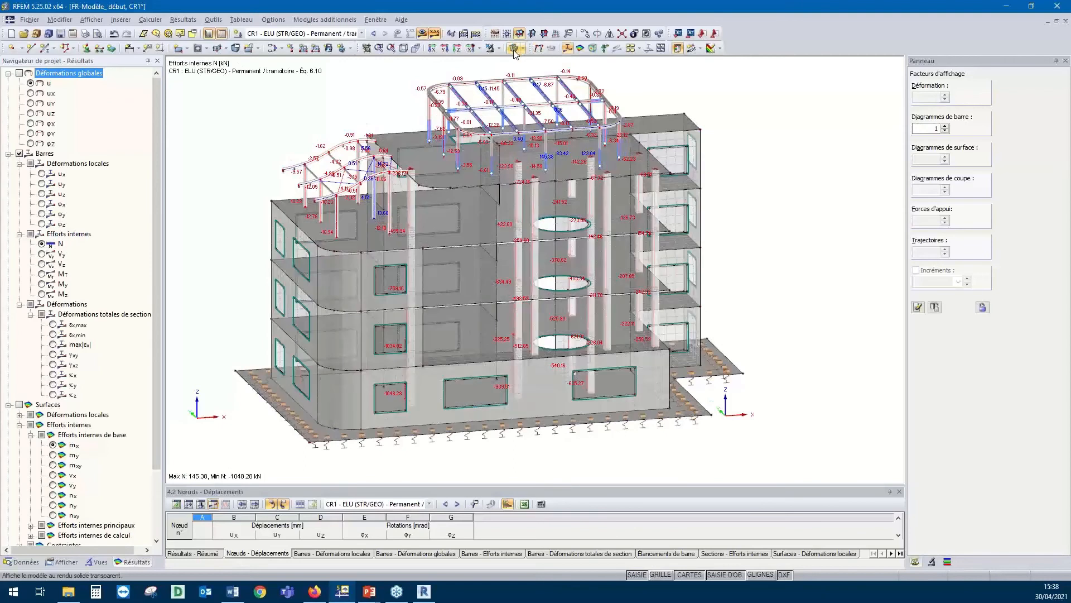
pyautogui.click(513, 49)
pyautogui.keyDown('ctrl'); pyautogui.moveTo(455, 206); pyautogui.dragTo(491, 237, button='middle'); pyautogui.keyUp('ctrl')
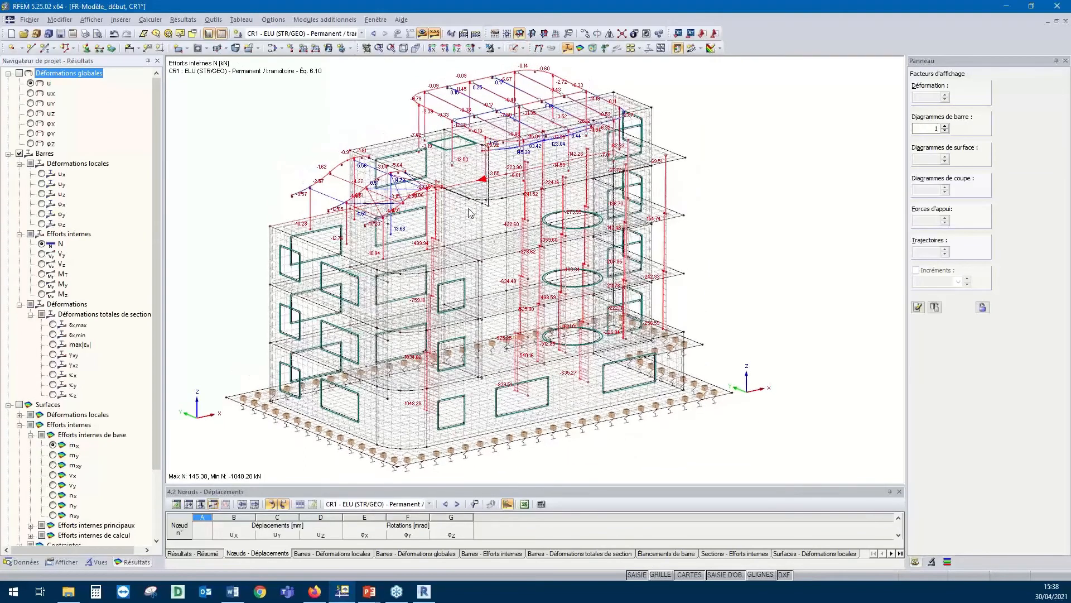
pyautogui.click(43, 265)
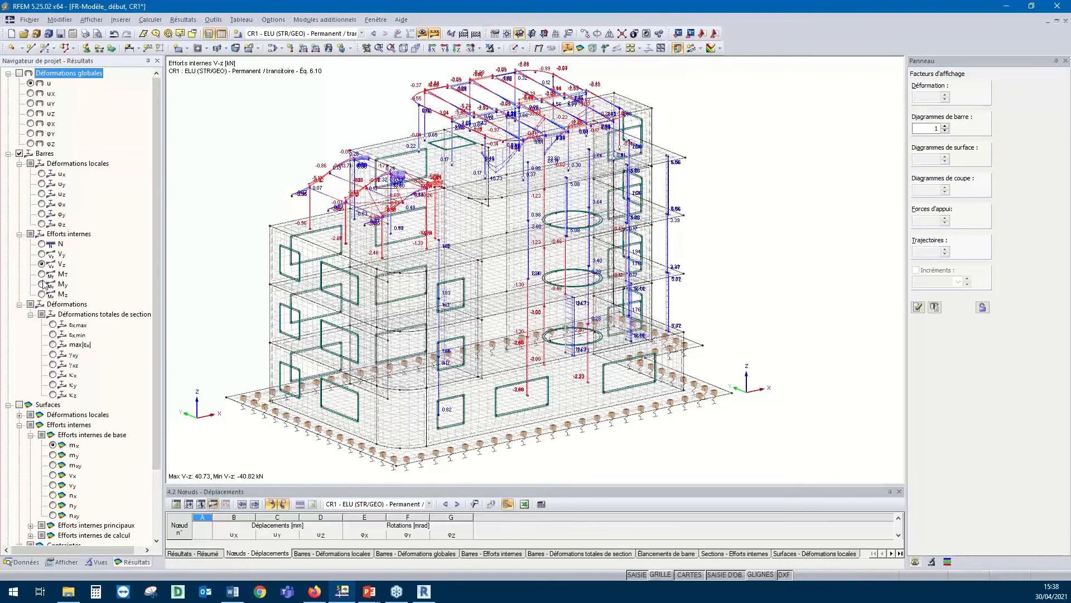
pyautogui.click(43, 284)
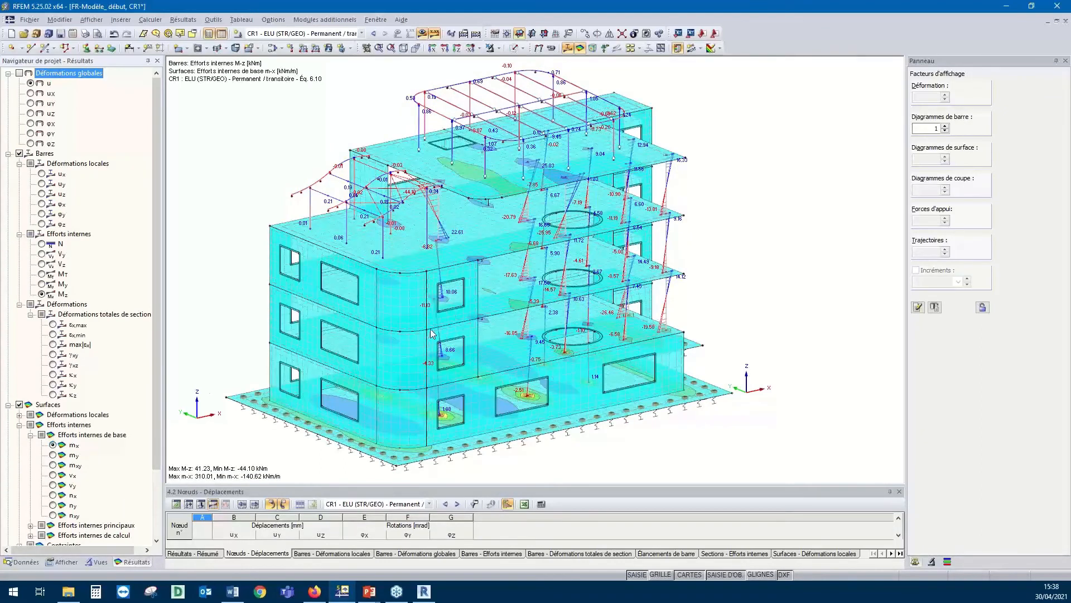
# Compare the surface base internal forces nx and mx across the building for CR1
pyautogui.keyDown('ctrl'); pyautogui.moveTo(240, 361); pyautogui.dragTo(240, 362, button='middle'); pyautogui.keyUp('ctrl')
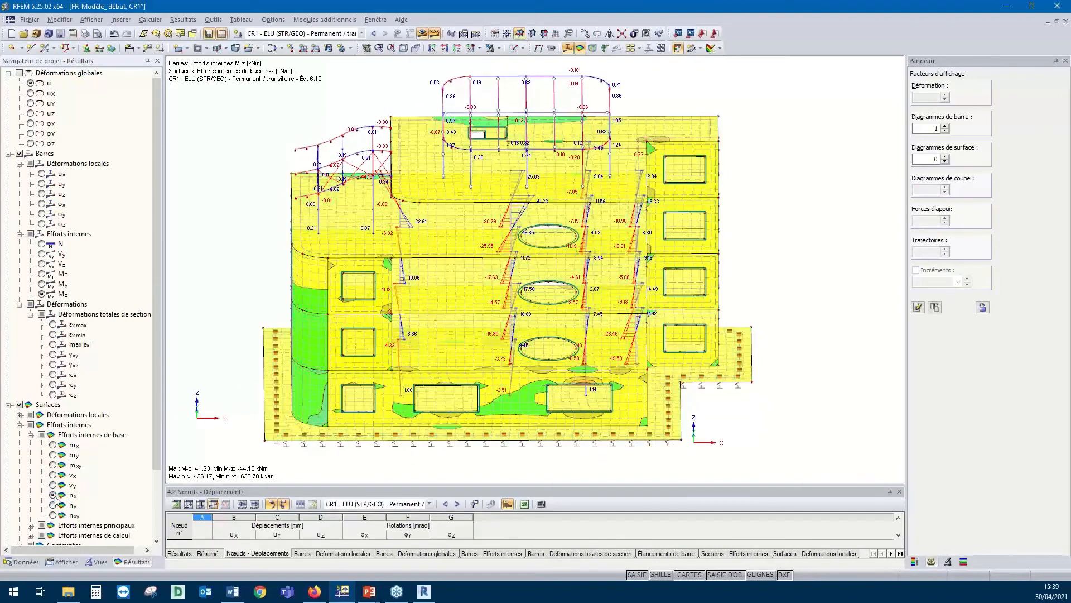
pyautogui.click(53, 445)
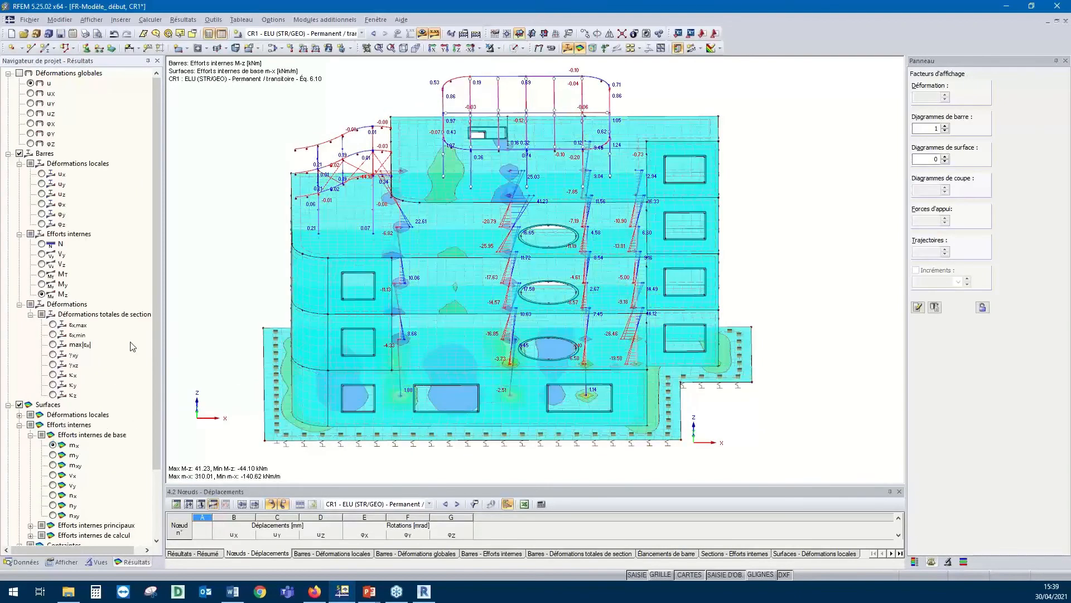
# Display the surface contact stresses σz and inspect their distribution over the foundation slab
pyautogui.scroll(-3, 133, 346)
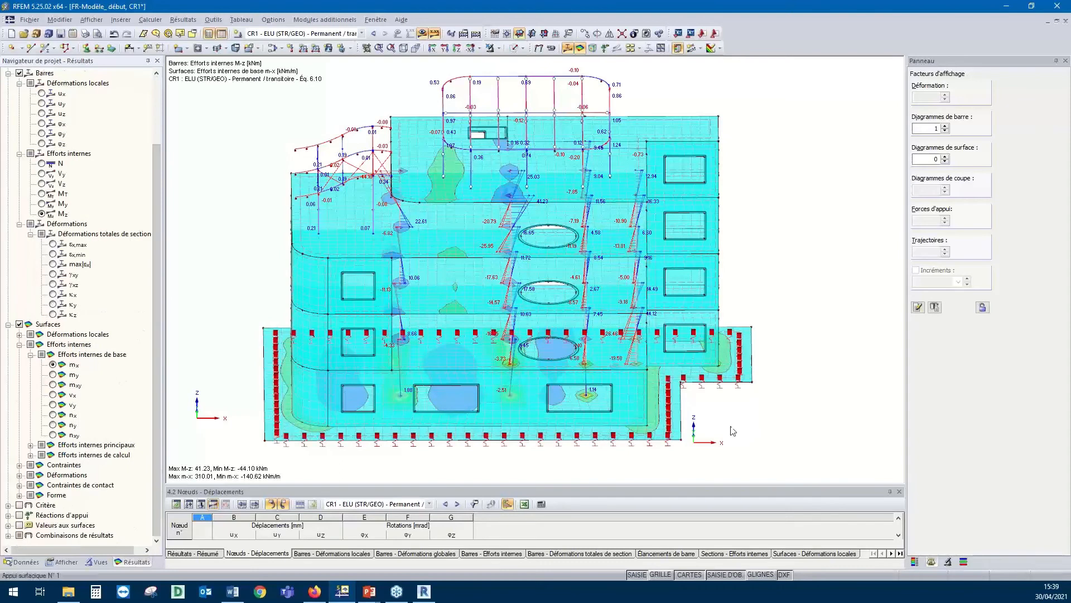
pyautogui.click(21, 485)
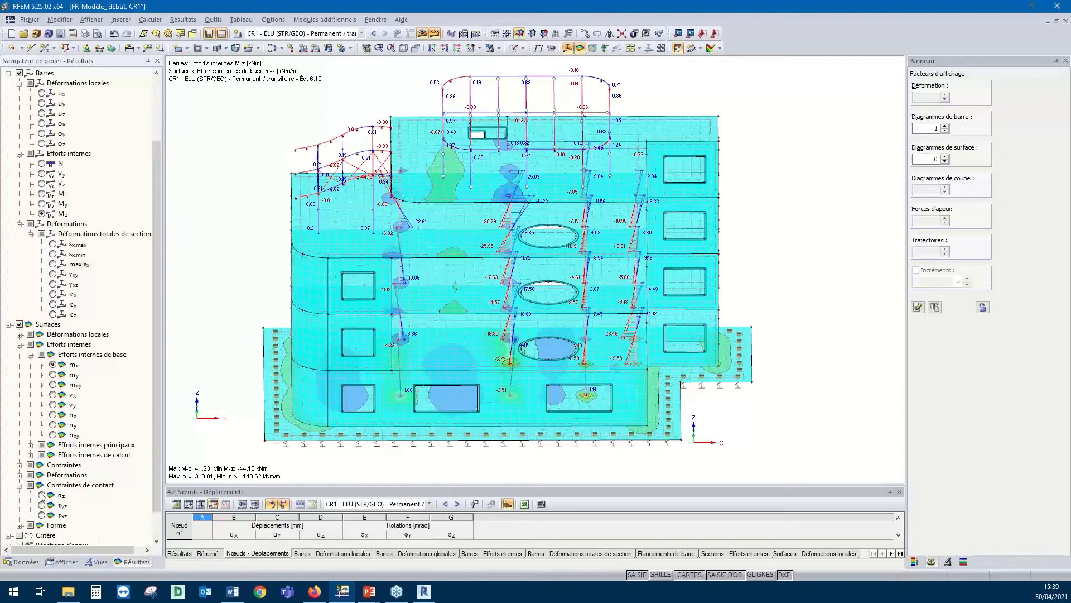
pyautogui.click(42, 495)
pyautogui.moveTo(708, 396); pyautogui.dragTo(643, 413, button='middle')
pyautogui.scroll(-2, 590, 398)
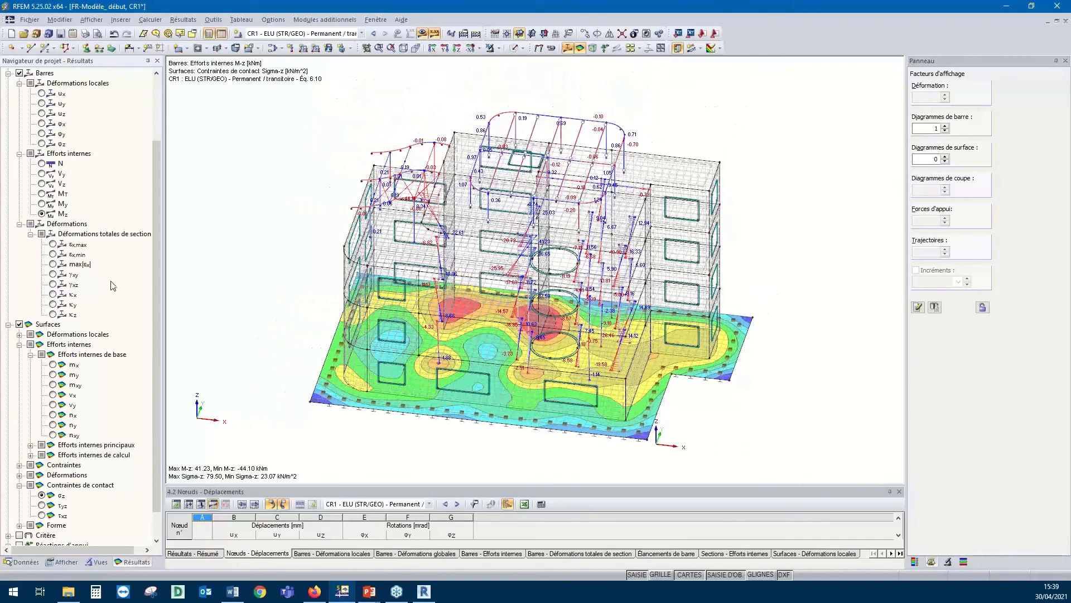
pyautogui.scroll(-1, 99, 328)
pyautogui.scroll(4, 88, 384)
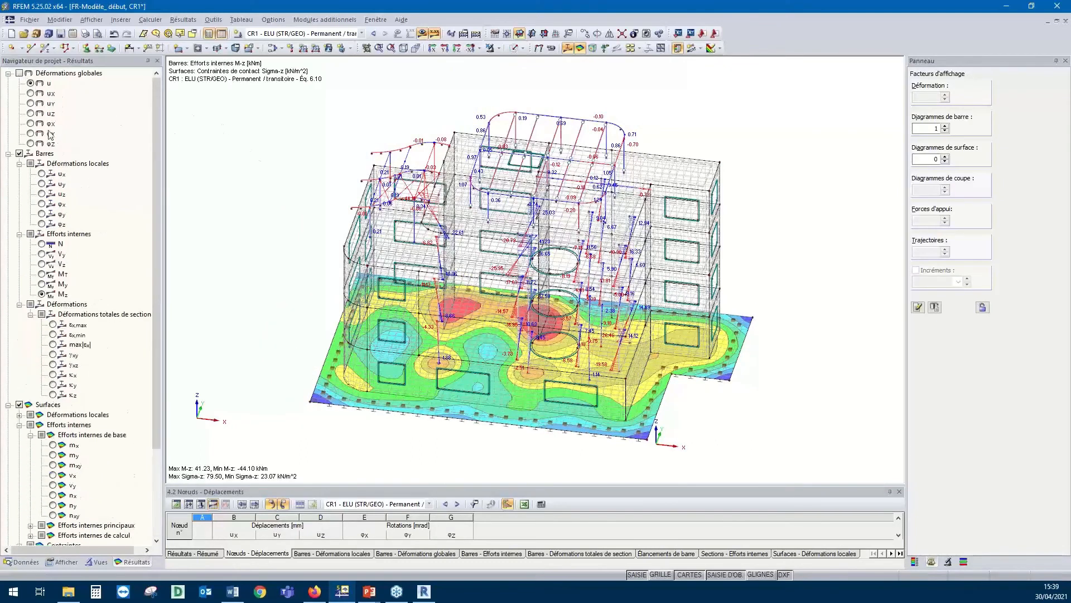
pyautogui.keyDown('ctrl'); pyautogui.moveTo(284, 267); pyautogui.dragTo(371, 257, button='middle'); pyautogui.keyUp('ctrl')
pyautogui.keyDown('ctrl'); pyautogui.moveTo(262, 263); pyautogui.dragTo(266, 237, button='middle'); pyautogui.keyUp('ctrl')
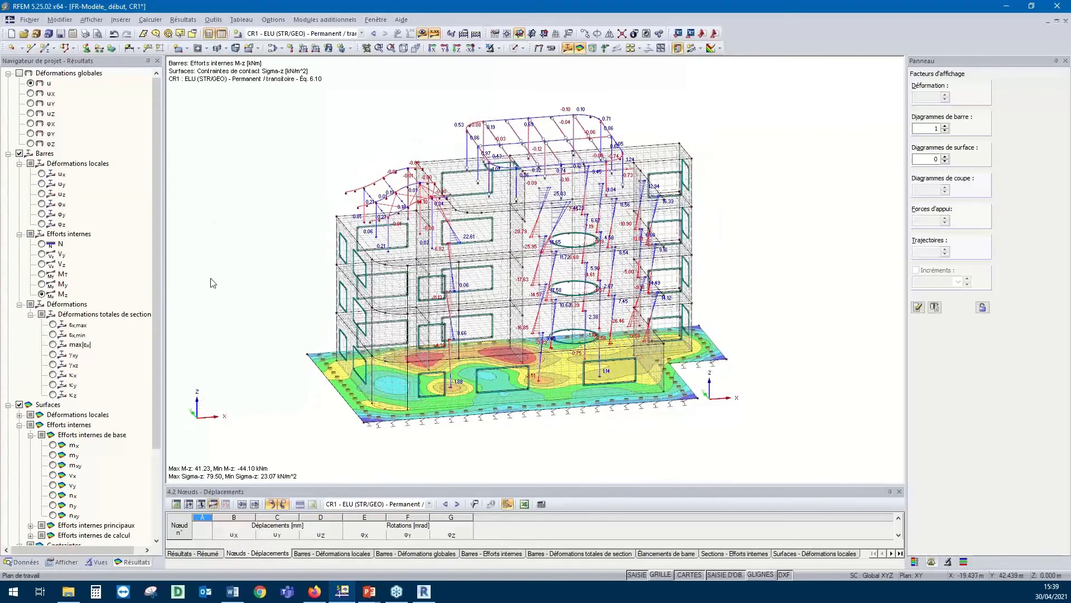
# Browse the project's favourite add-on modules and the list of modules available for concrete design
pyautogui.click(18, 567)
pyautogui.click(19, 565)
pyautogui.scroll(-6, 114, 364)
pyautogui.scroll(-2, 114, 364)
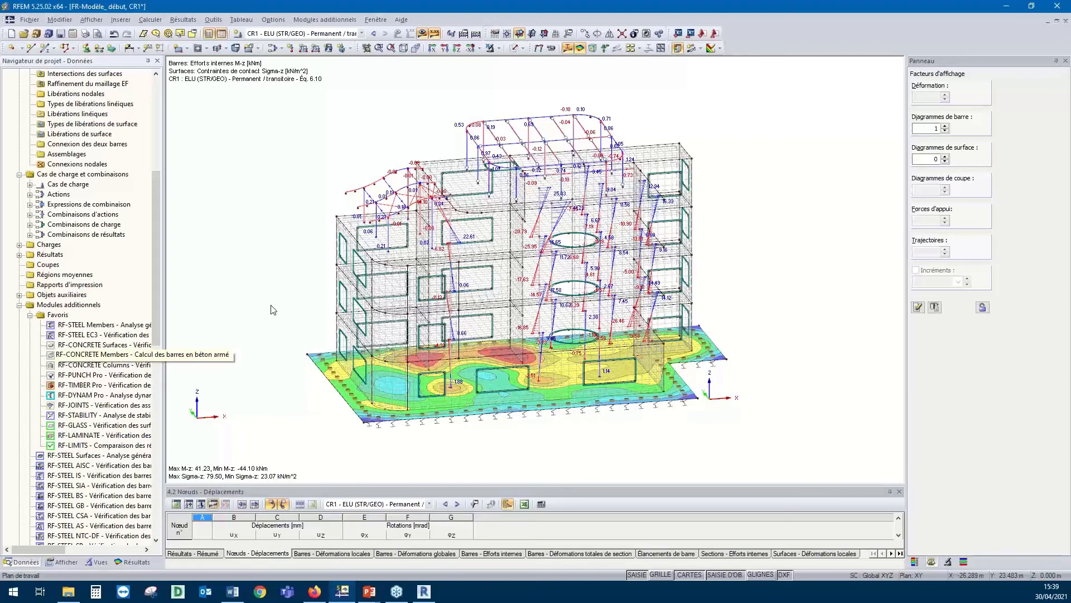
pyautogui.click(332, 20)
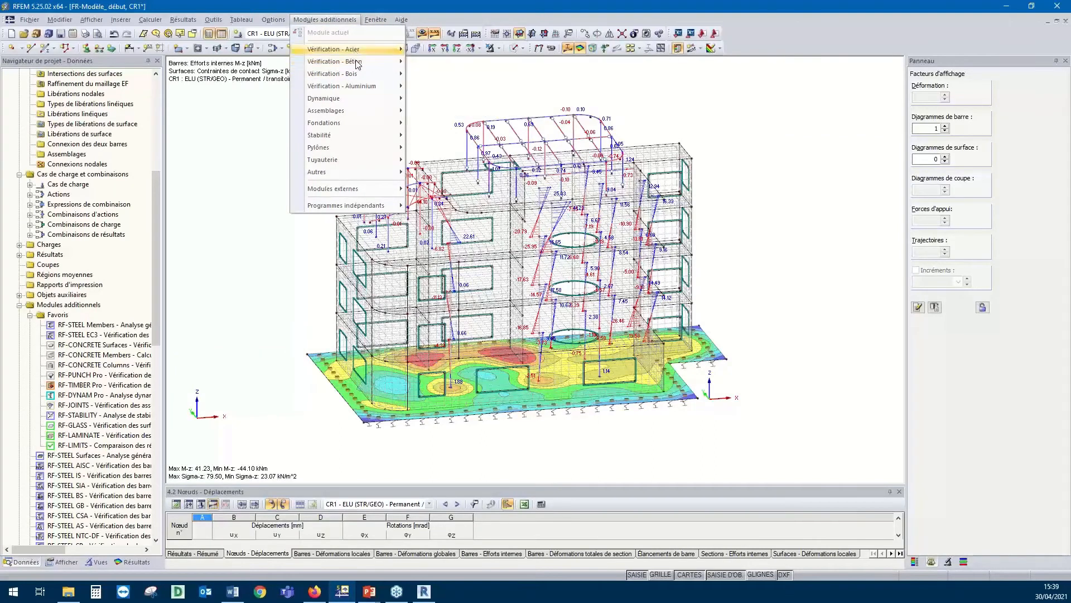
pyautogui.moveTo(366, 67)
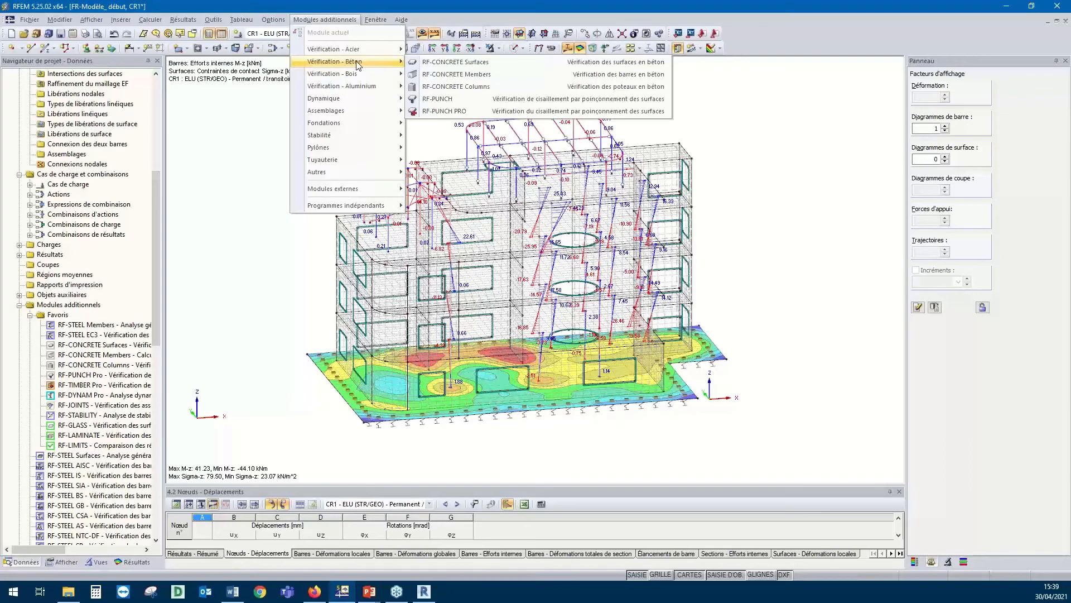
# Hide the calculation results and switch the building from wireframe to solid rendered display
pyautogui.click(445, 48)
pyautogui.click(445, 48)
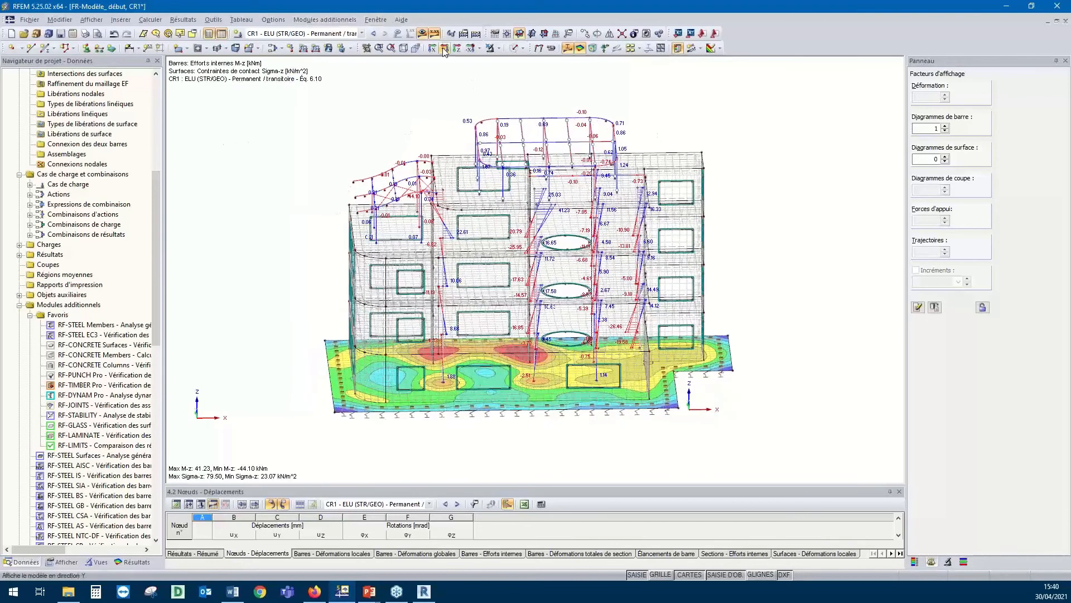
pyautogui.click(422, 33)
pyautogui.keyDown('ctrl'); pyautogui.moveTo(638, 89); pyautogui.dragTo(692, 106, button='middle'); pyautogui.keyUp('ctrl')
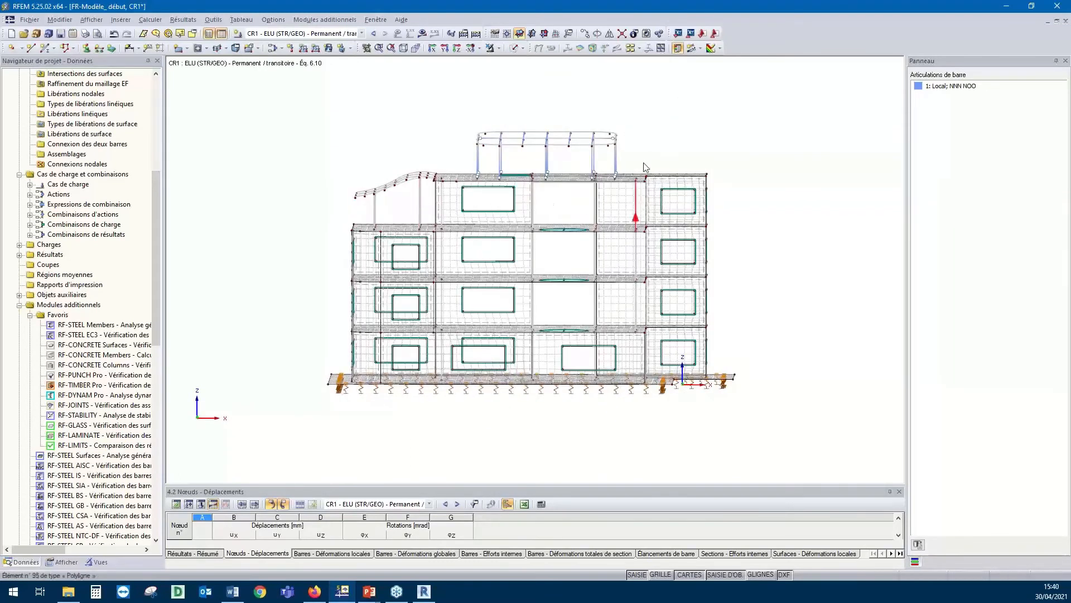
pyautogui.keyDown('ctrl'); pyautogui.moveTo(646, 168); pyautogui.dragTo(579, 83, button='middle'); pyautogui.keyUp('ctrl')
pyautogui.click(514, 49)
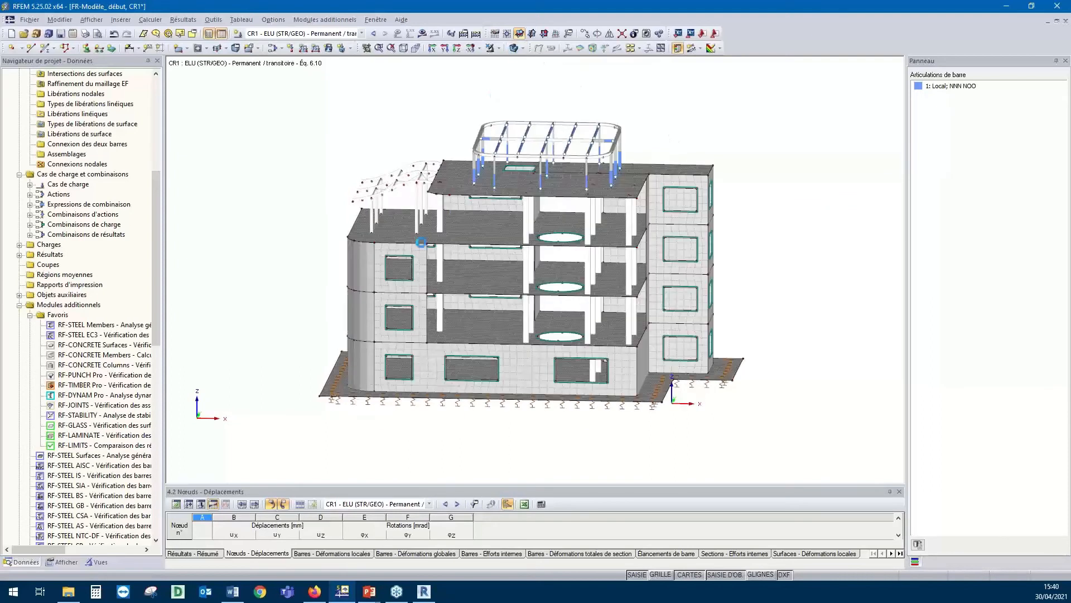
pyautogui.moveTo(462, 256)
pyautogui.keyDown('ctrl'); pyautogui.mouseDown(button='middle')
pyautogui.moveTo(475, 240)
pyautogui.moveTo(459, 252)
pyautogui.mouseUp(button='middle'); pyautogui.keyUp('ctrl')
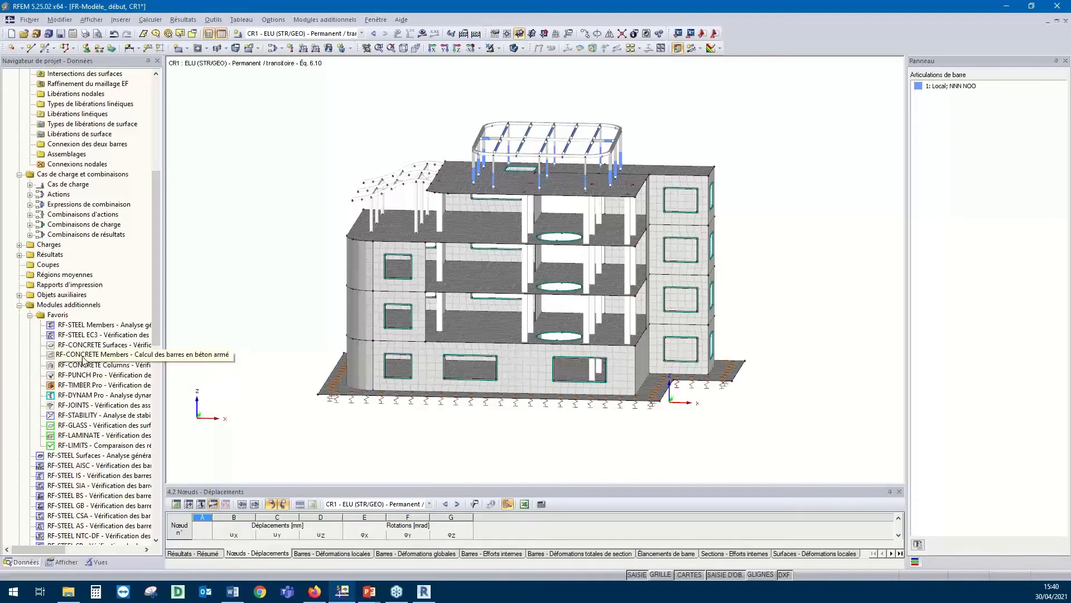
# Open RF-CONCRETE Members and add result combination CR1 to the ultimate limit state design
pyautogui.doubleClick(95, 354)
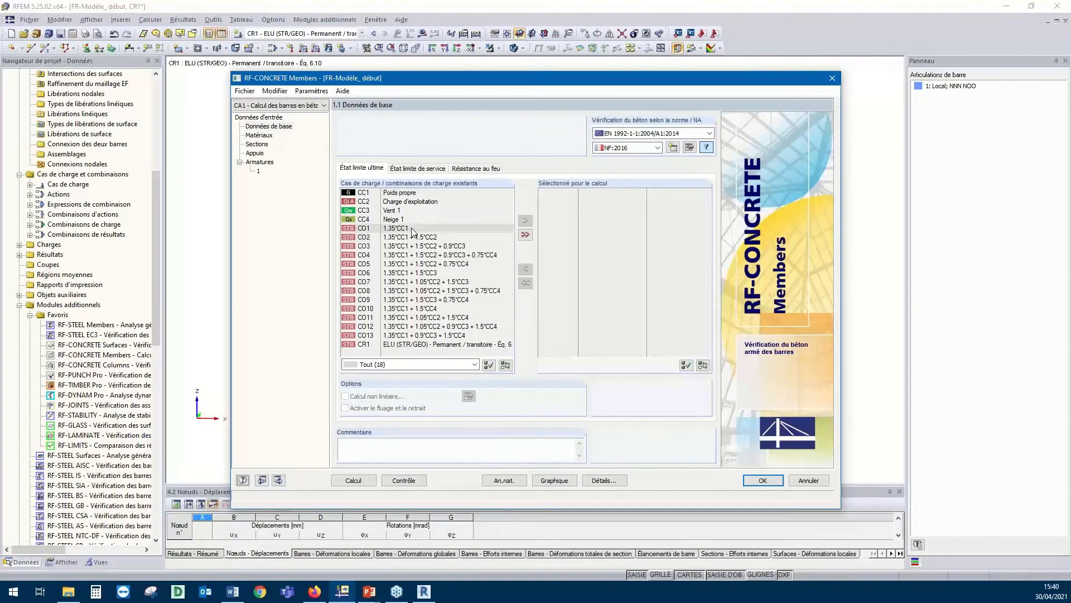
pyautogui.click(371, 345)
pyautogui.doubleClick(371, 346)
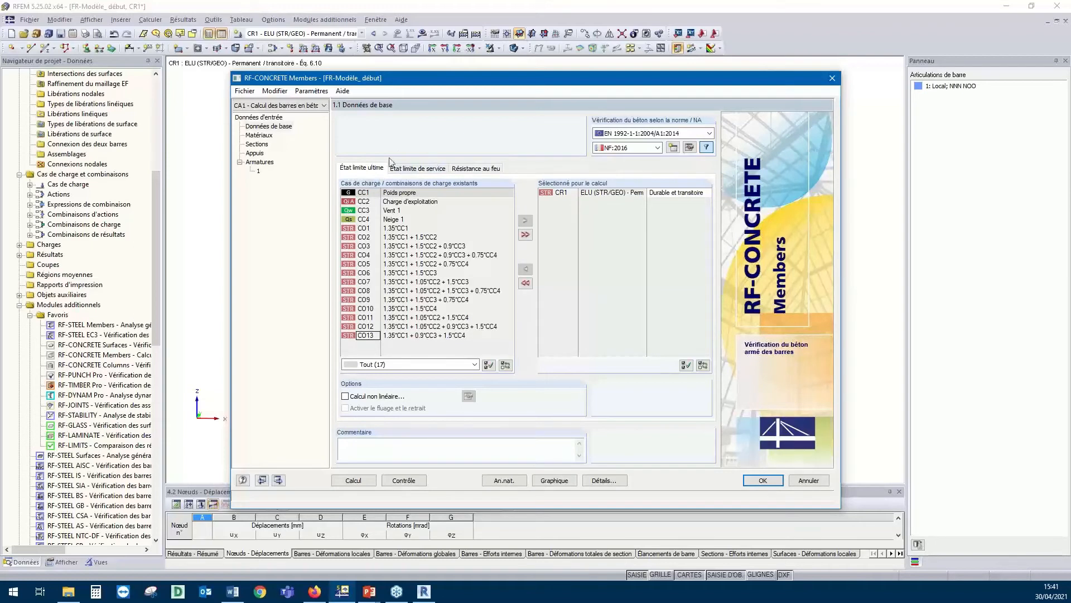
# Review the concrete and reinforcing steel materials, the cross-sections and the support settings of the member design case
pyautogui.click(257, 136)
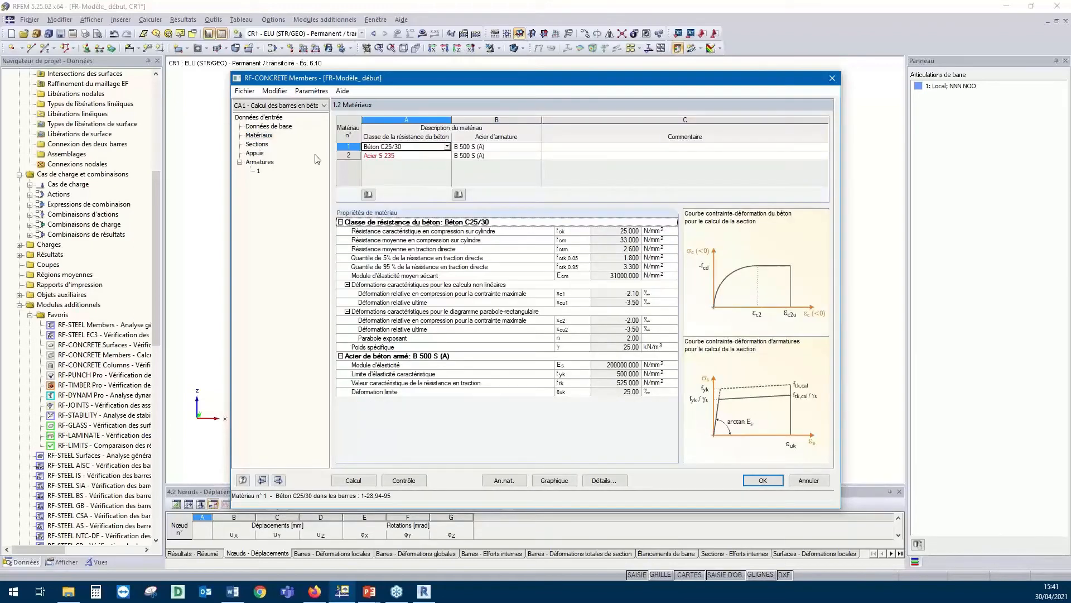
pyautogui.click(258, 145)
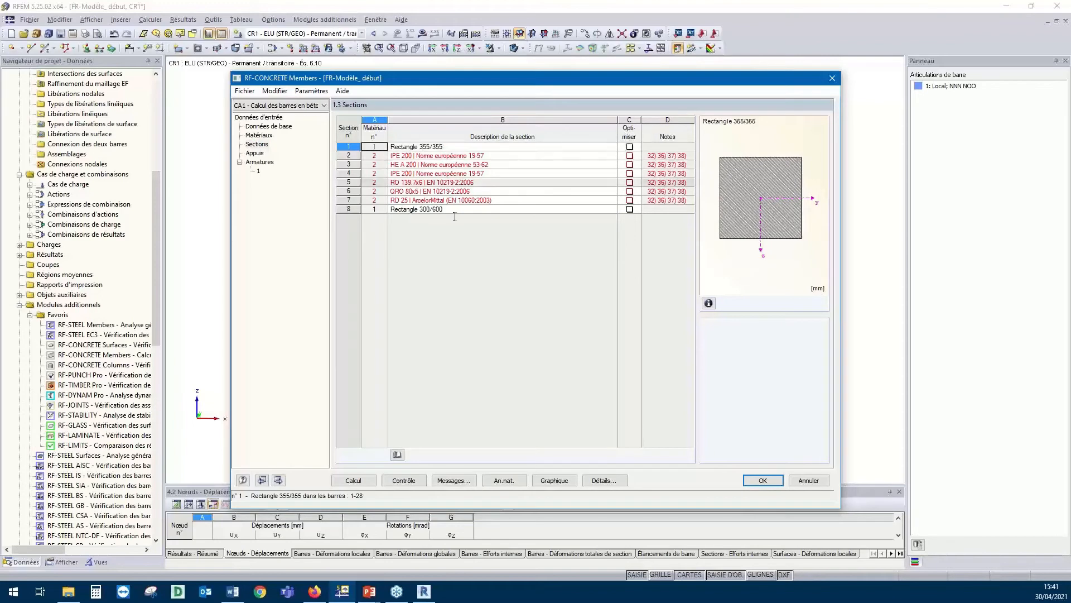
pyautogui.click(260, 155)
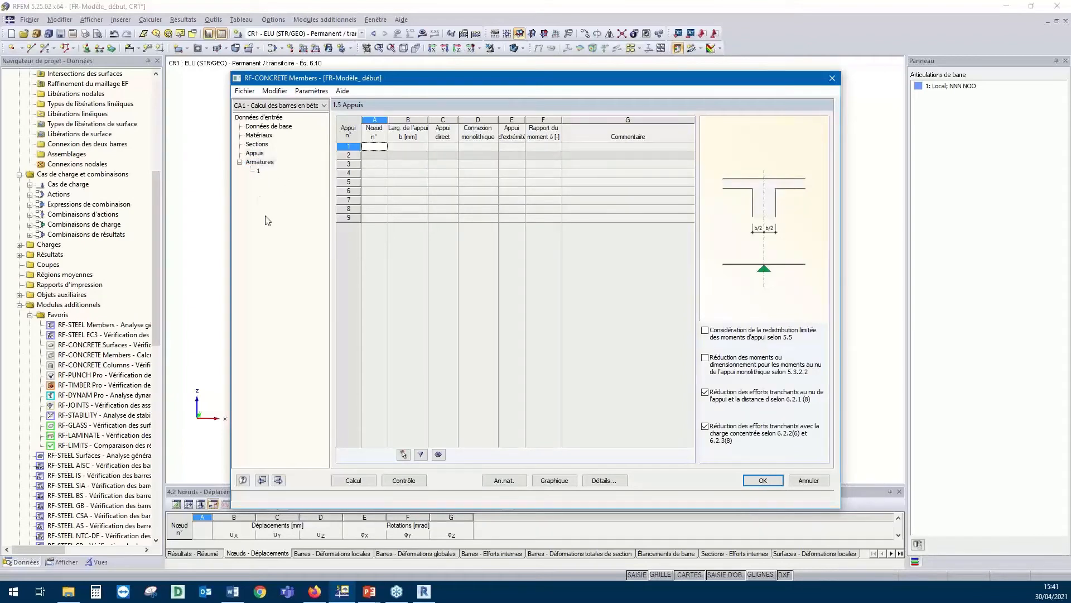
# Restrict reinforcement group 1 to the top-floor concrete columns, members 21-28, instead of all members
pyautogui.click(259, 172)
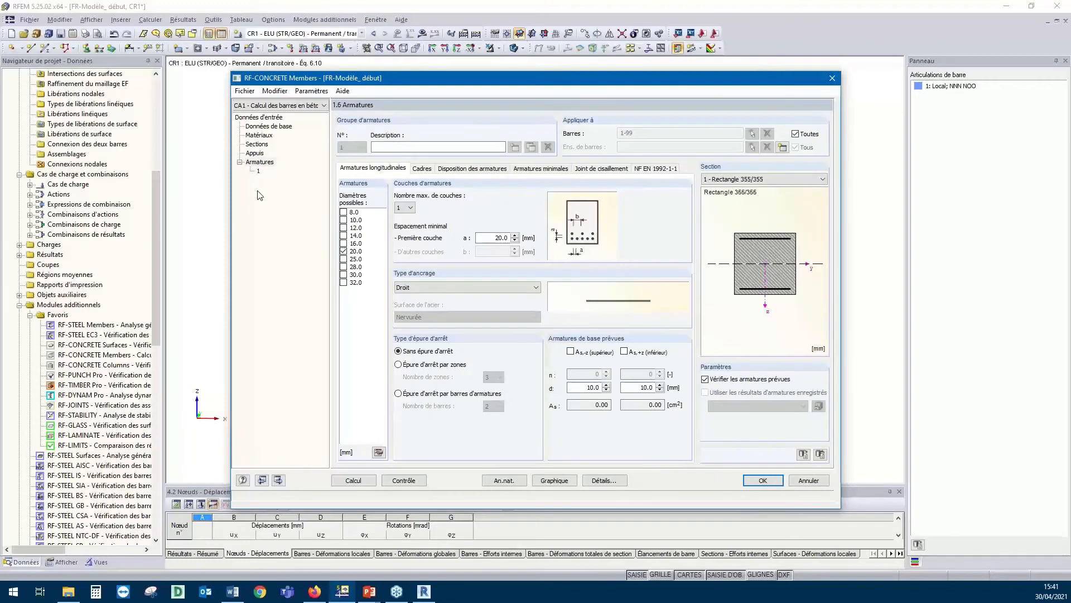
pyautogui.click(795, 134)
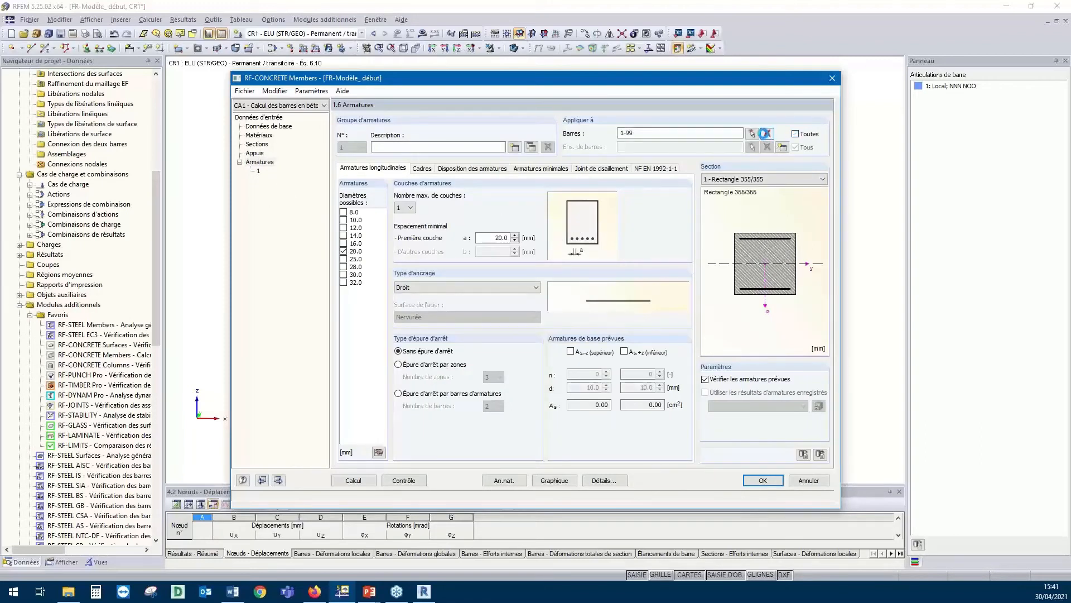
pyautogui.click(764, 134)
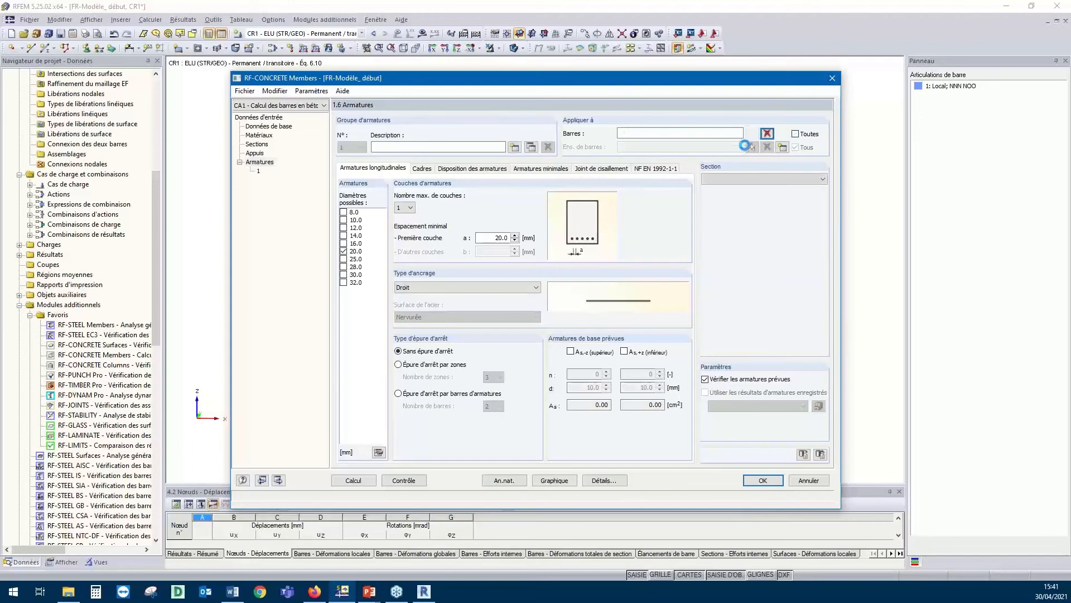
pyautogui.click(752, 134)
pyautogui.keyDown('ctrl'); pyautogui.moveTo(663, 206); pyautogui.dragTo(662, 203, button='middle'); pyautogui.keyUp('ctrl')
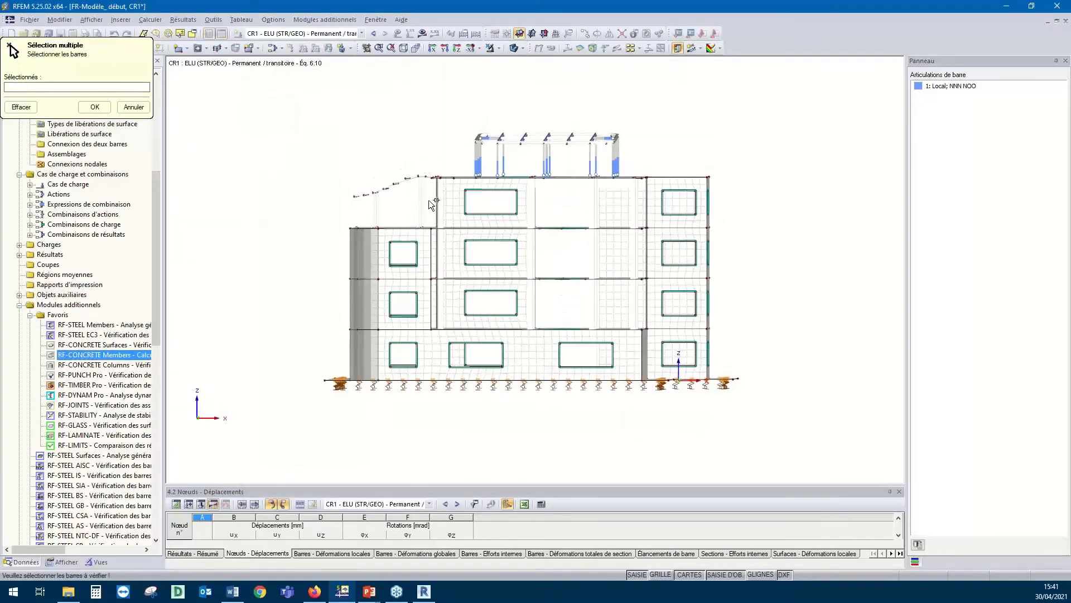
pyautogui.moveTo(768, 207); pyautogui.dragTo(439, 208)
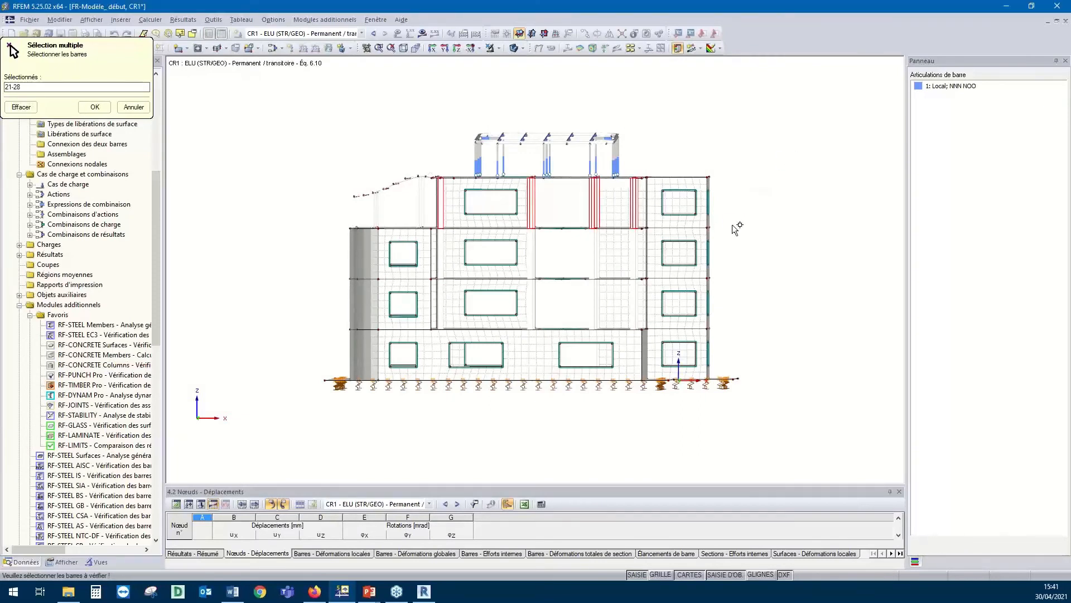
pyautogui.keyDown('ctrl'); pyautogui.moveTo(728, 220); pyautogui.dragTo(731, 223, button='middle'); pyautogui.keyUp('ctrl')
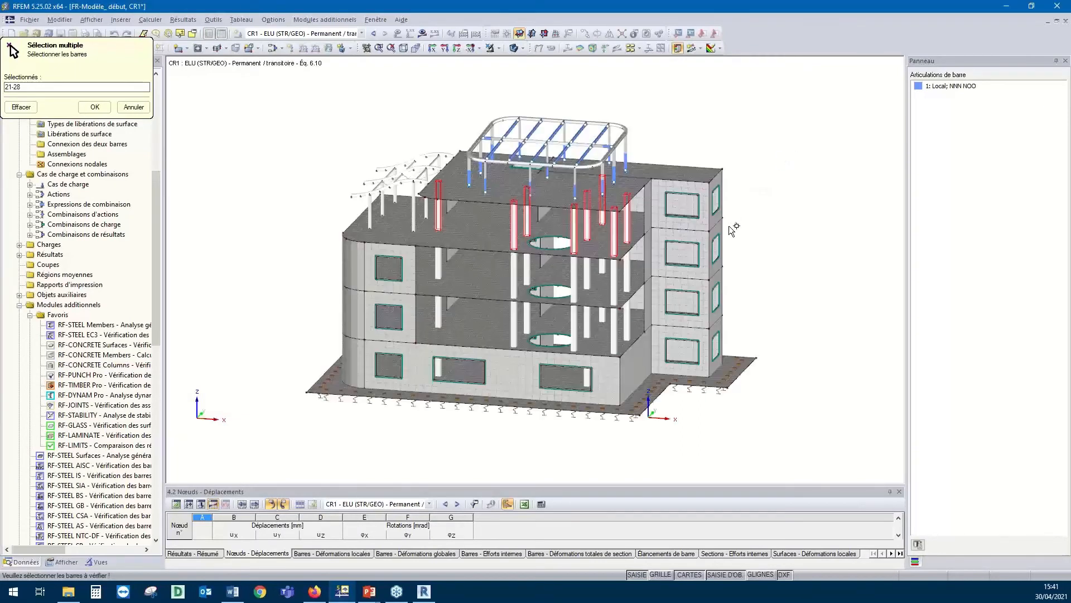
pyautogui.click(98, 108)
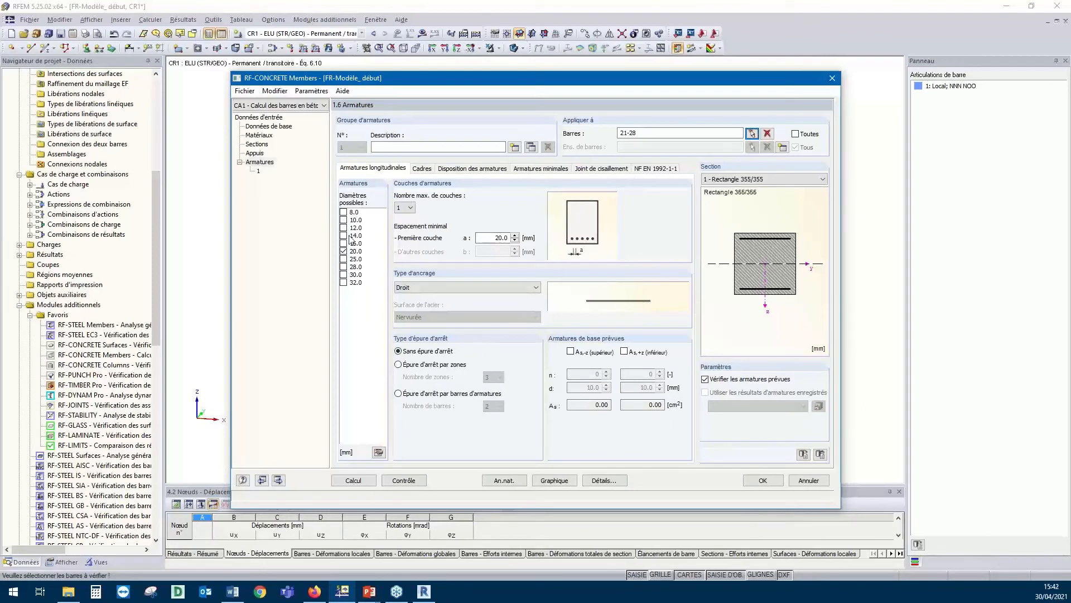
# Review the stirrup, reinforcement layout and minimum reinforcement settings for the column reinforcement group
pyautogui.click(423, 169)
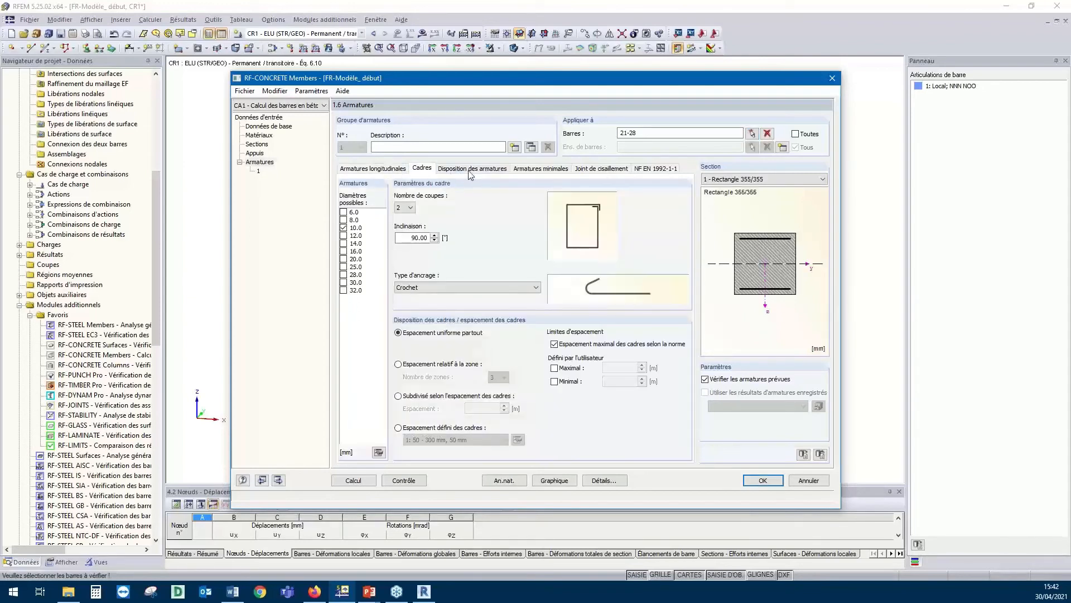
pyautogui.click(488, 172)
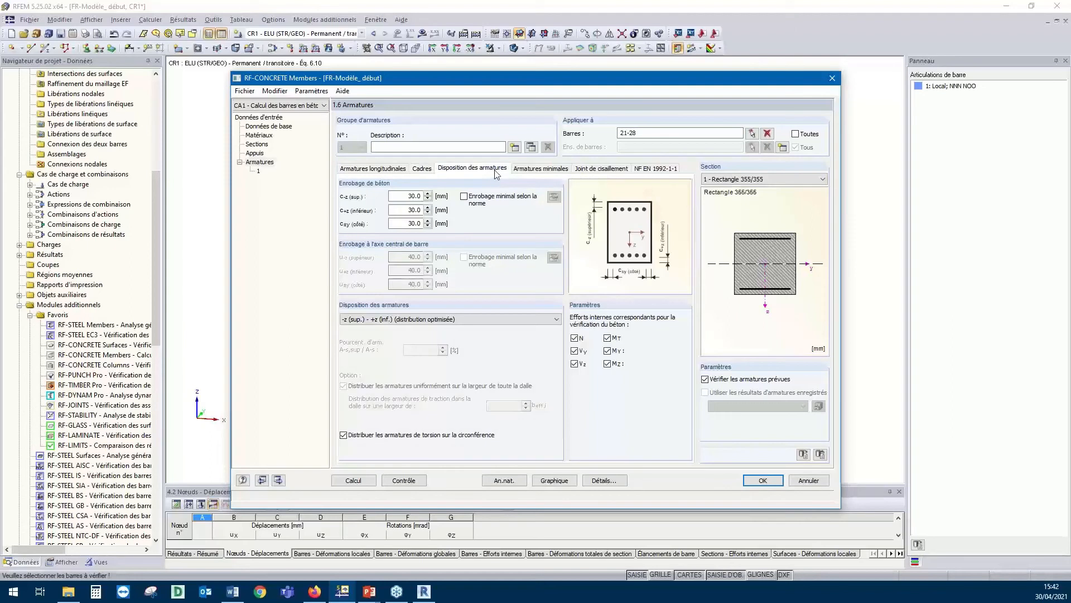
pyautogui.click(537, 169)
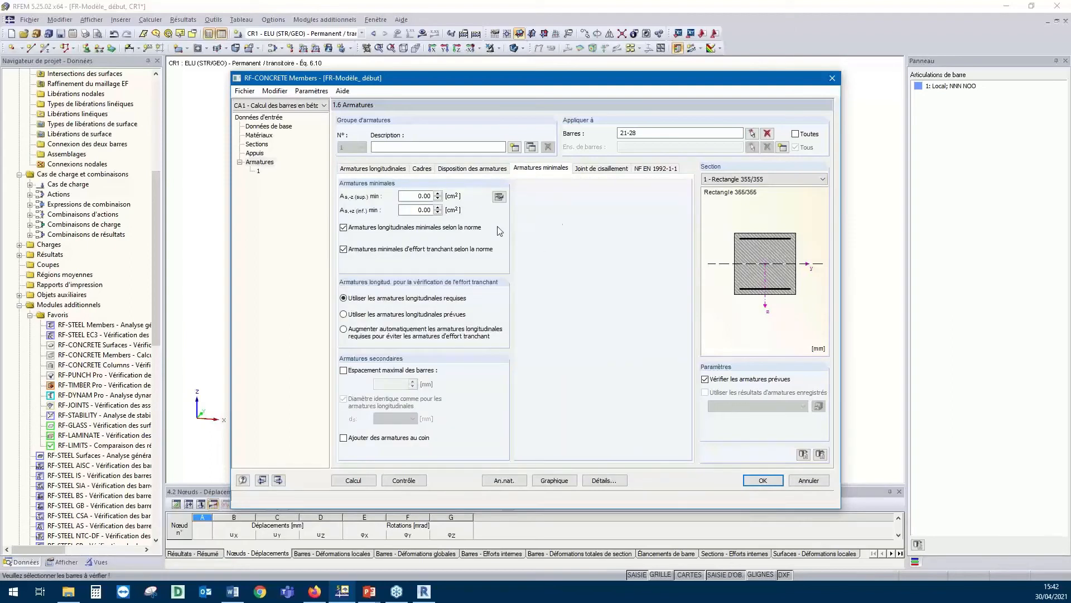
# Review the shear joint and NF EN 1992-1-1 reinforcement settings and run the concrete design of members 21-28
pyautogui.click(605, 172)
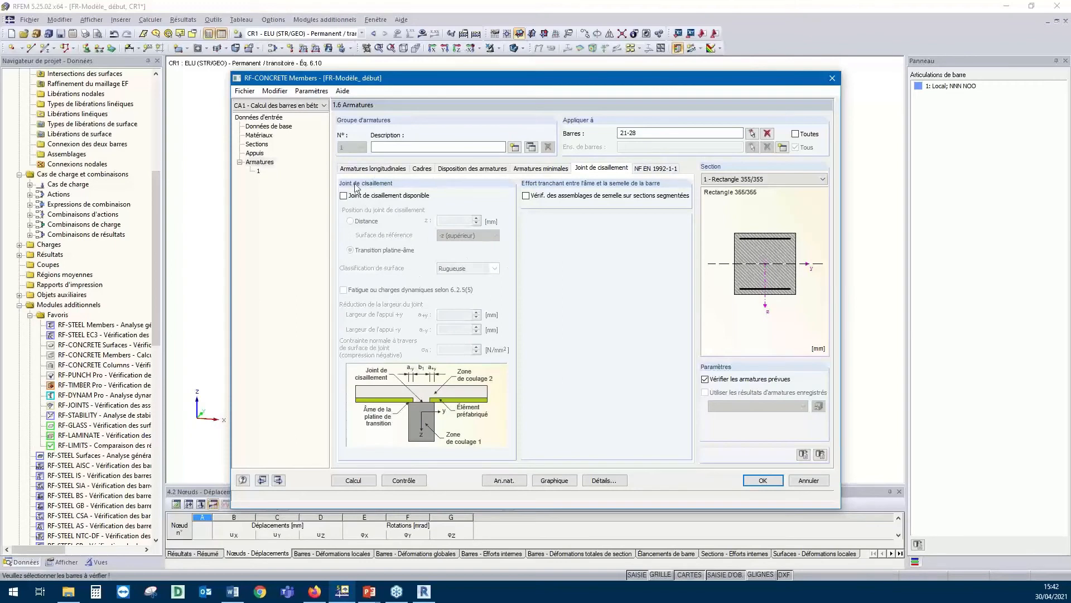
pyautogui.click(658, 170)
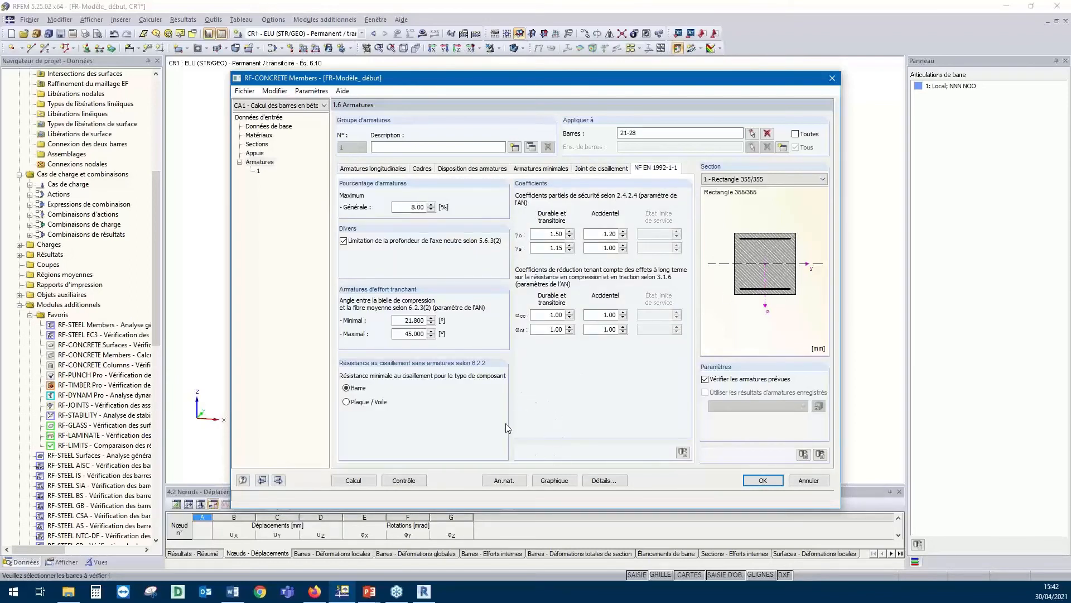
pyautogui.click(354, 481)
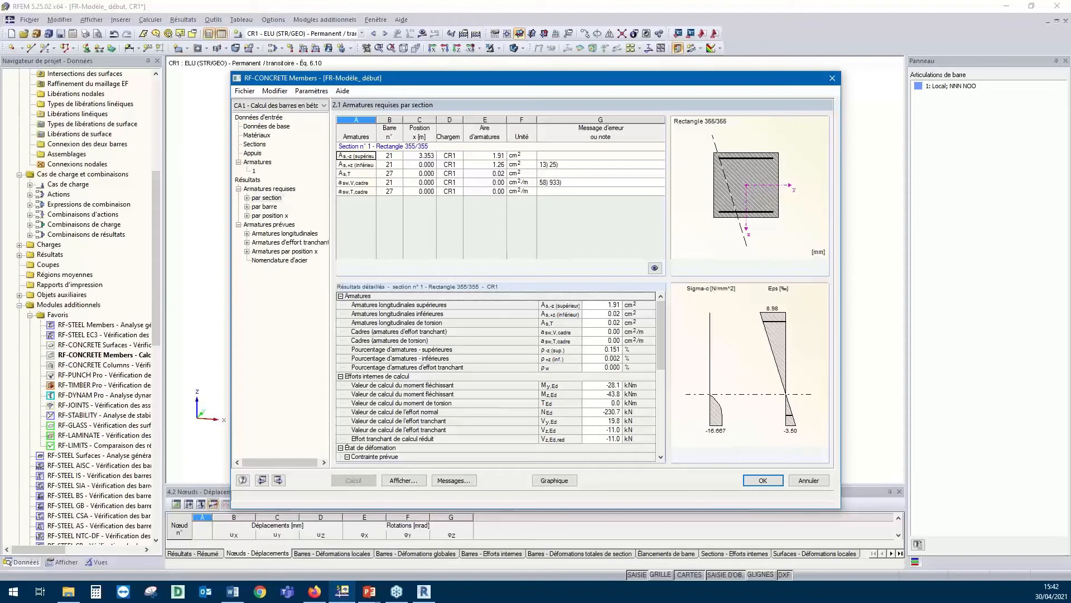
# Examine the provided longitudinal reinforcement of member 21 in 3D and close the RF-CONCRETE Members module, keeping the results
pyautogui.click(296, 234)
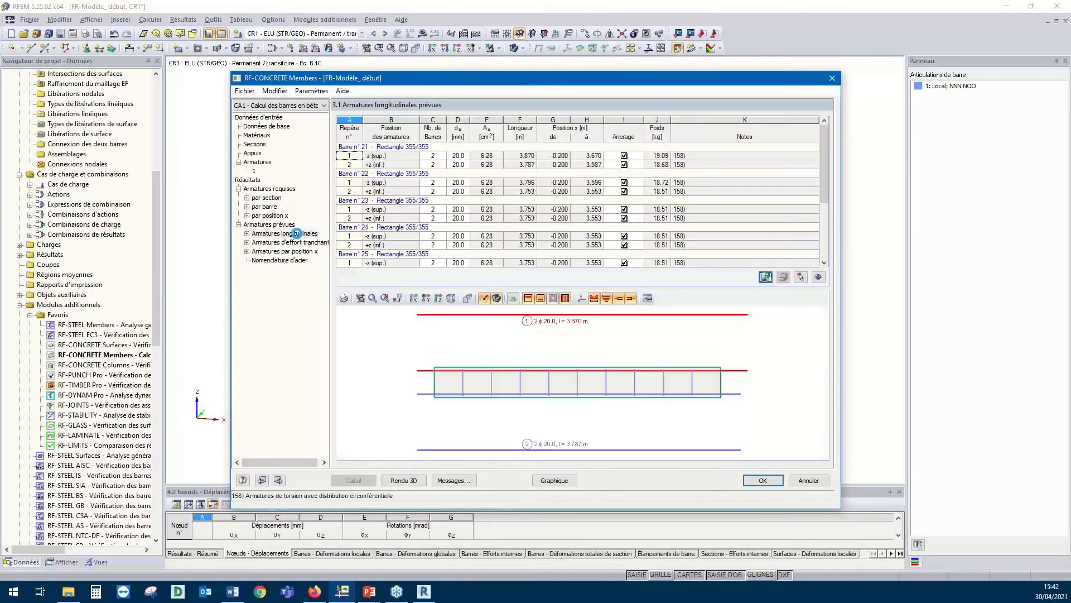
pyautogui.keyDown('ctrl'); pyautogui.moveTo(460, 372); pyautogui.dragTo(524, 412, button='middle'); pyautogui.keyUp('ctrl')
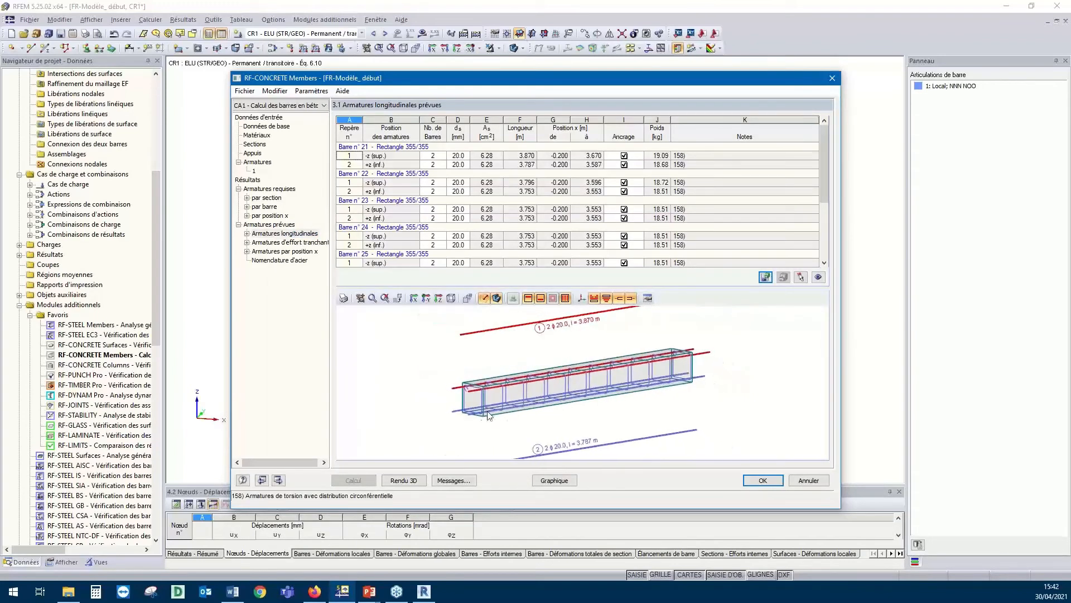
pyautogui.keyDown('ctrl'); pyautogui.moveTo(596, 403); pyautogui.dragTo(583, 414, button='middle'); pyautogui.keyUp('ctrl')
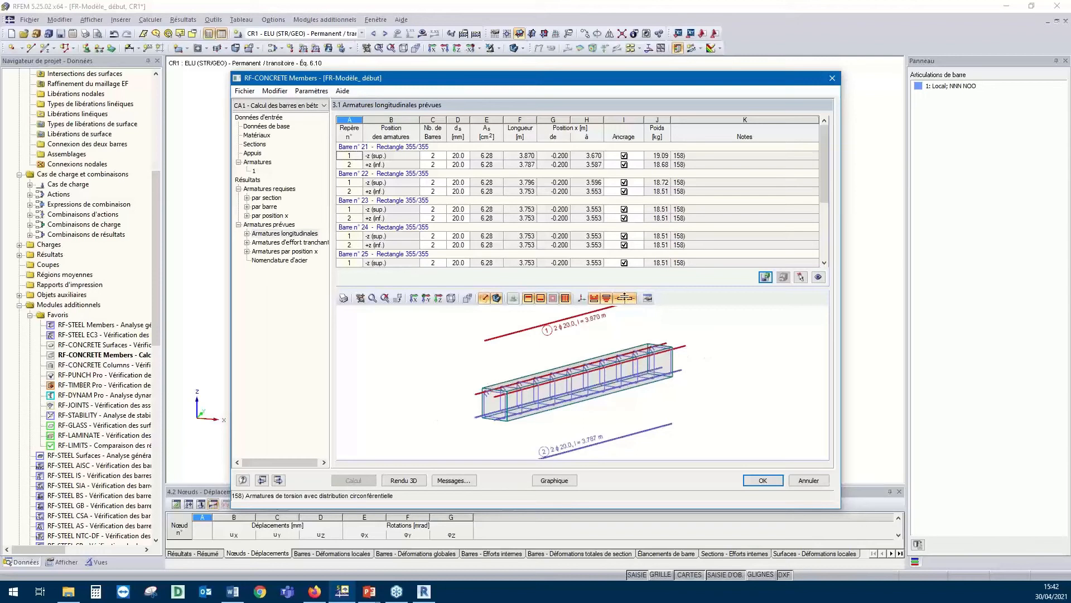
pyautogui.click(751, 482)
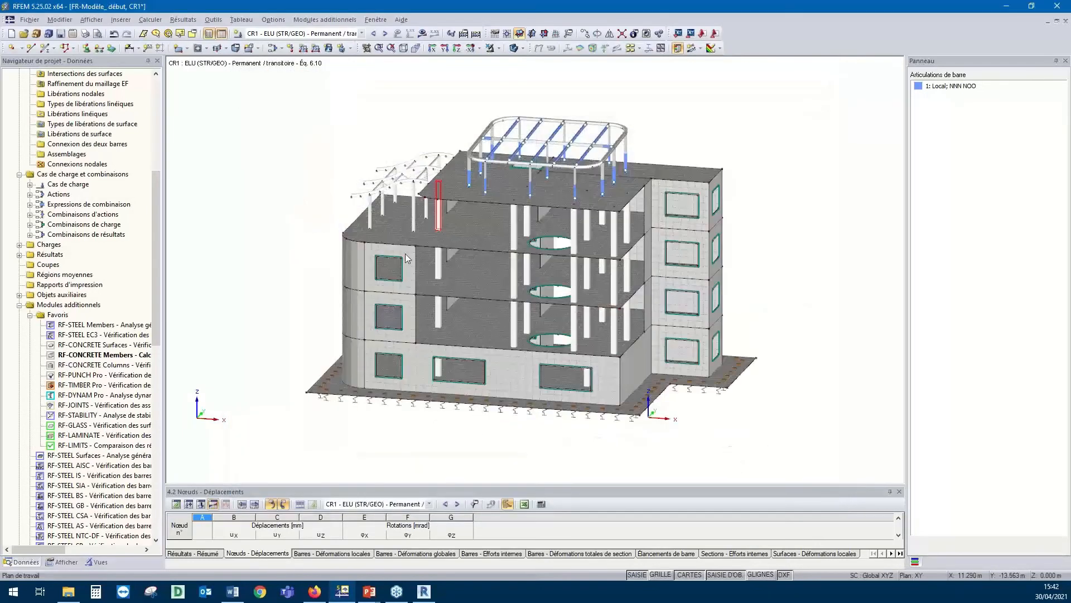
# Display the RF-CONCRETE Members CA1 results on the building model and bring up the results navigator
pyautogui.click(361, 33)
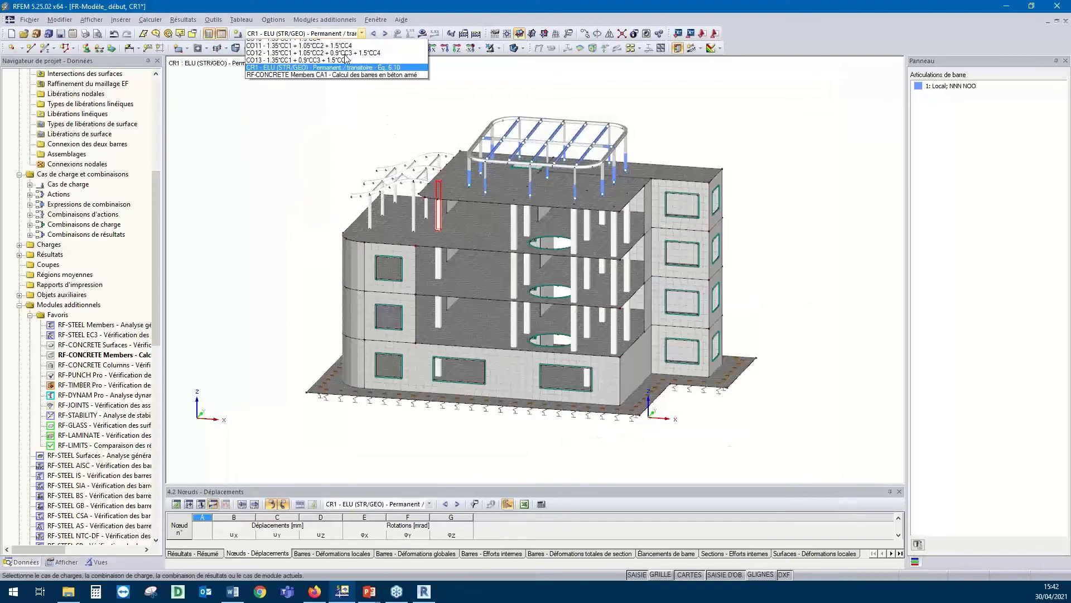
pyautogui.click(324, 170)
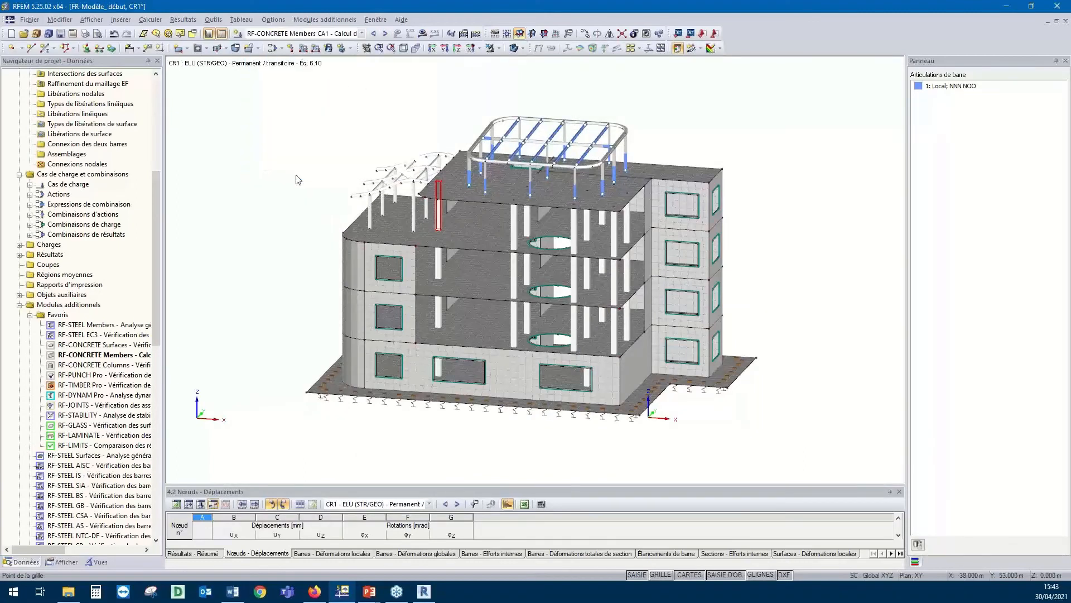
pyautogui.click(423, 34)
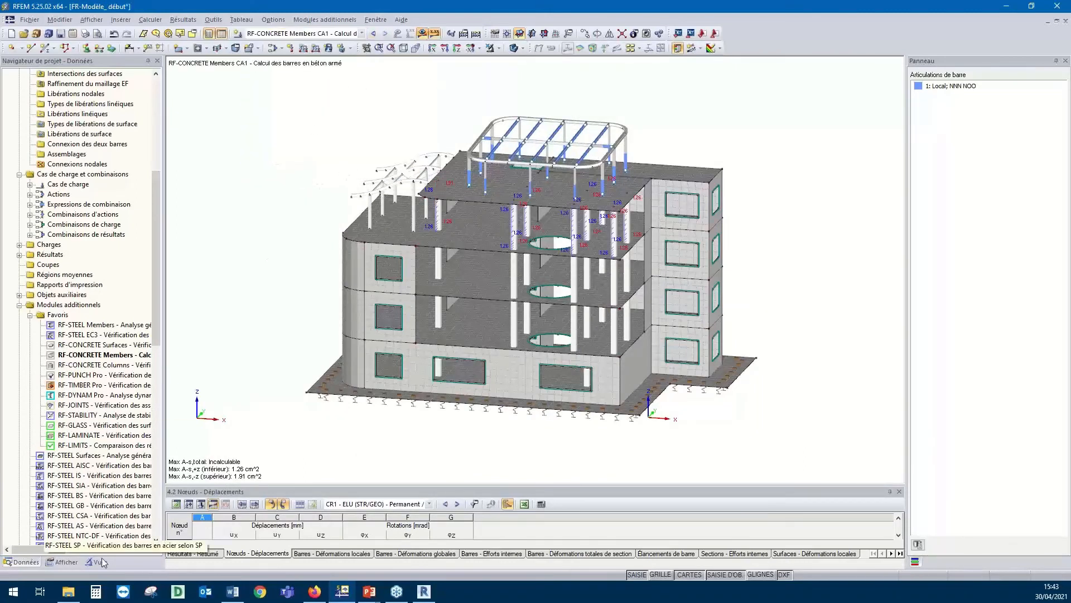
pyautogui.click(130, 561)
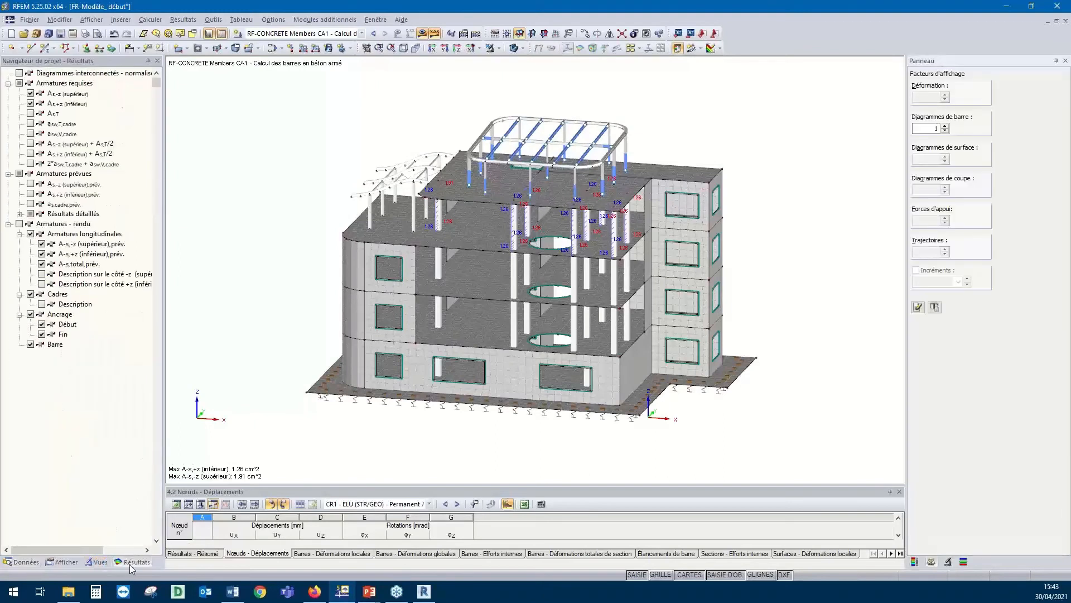
# Hide the required As,-z (supérieur) and As,+z (inférieur) reinforcement diagrams and show the reinforcement rendering on the model
pyautogui.click(30, 93)
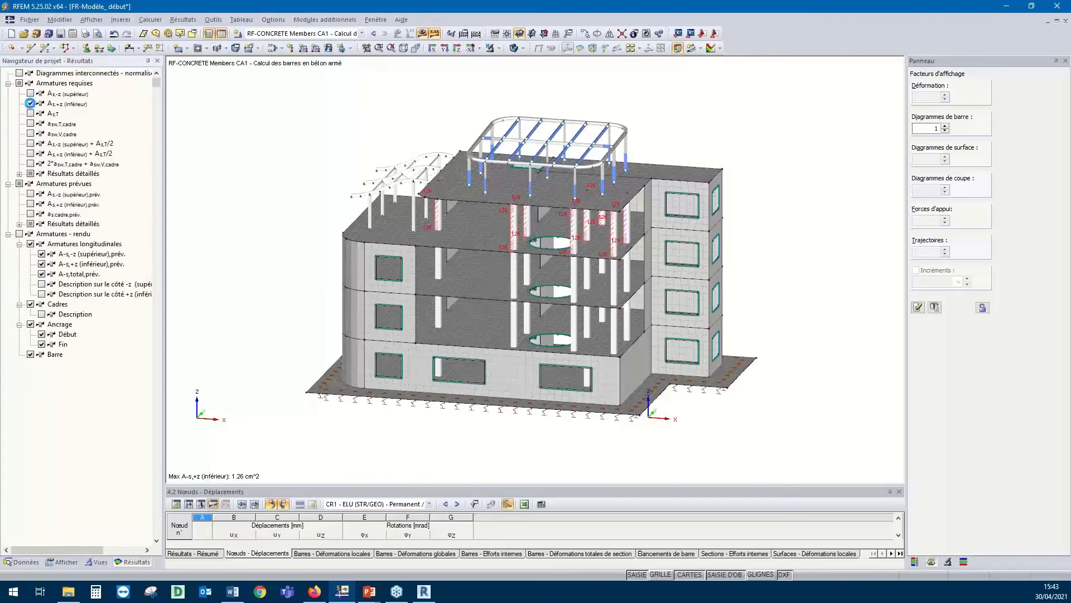
pyautogui.click(30, 103)
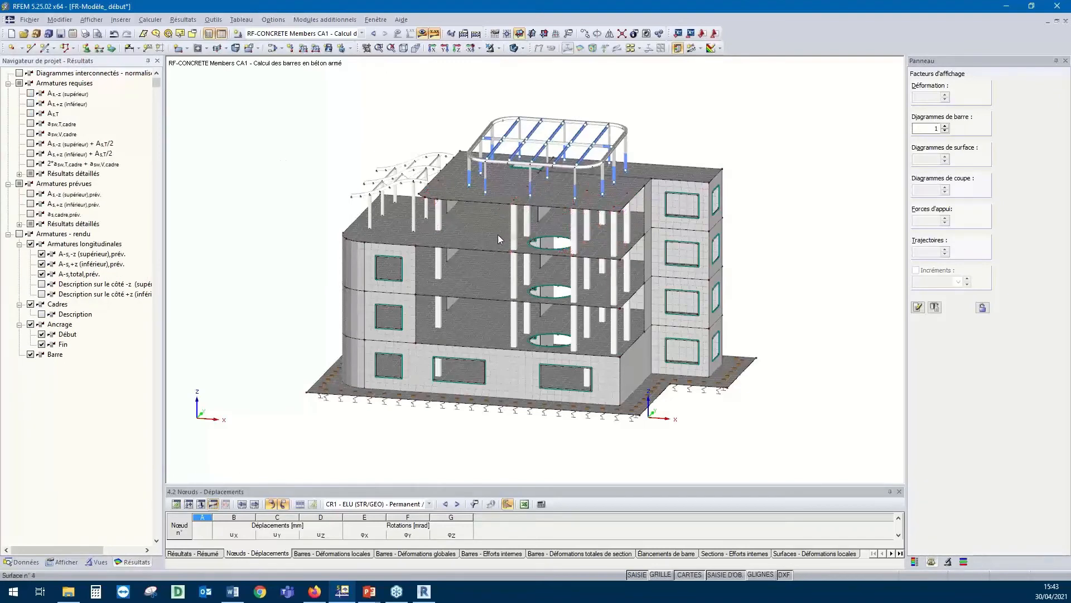
pyautogui.keyDown('ctrl'); pyautogui.moveTo(498, 235); pyautogui.dragTo(466, 282, button='middle'); pyautogui.keyUp('ctrl')
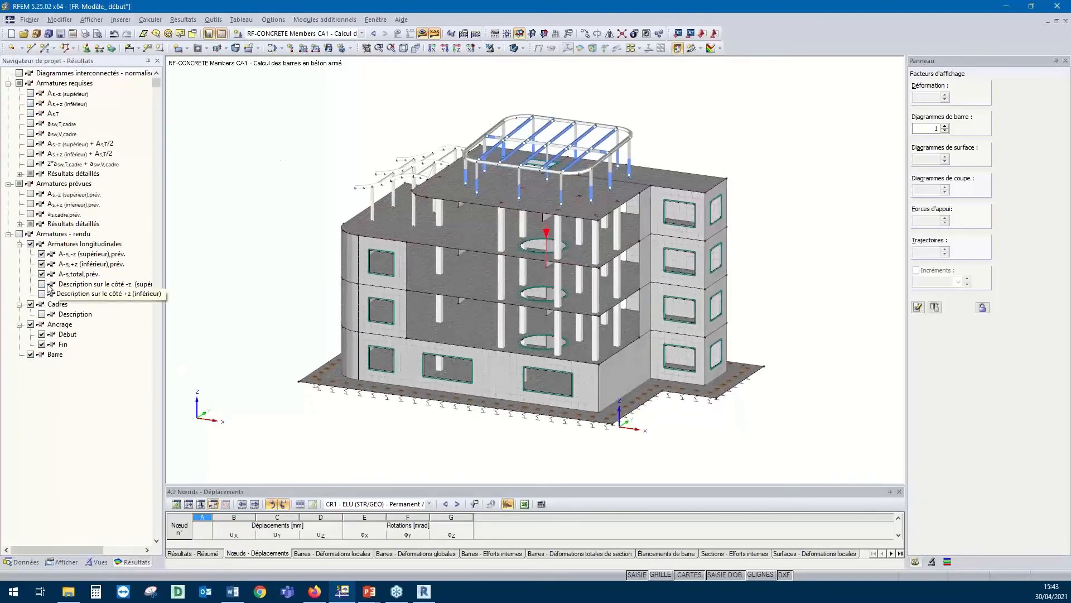
pyautogui.click(19, 234)
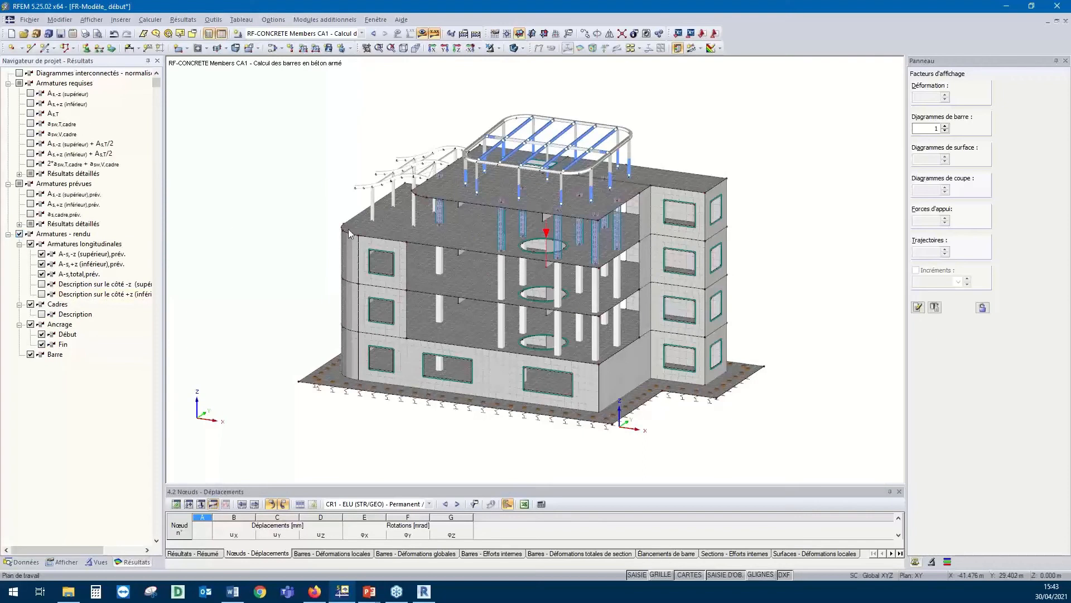
# Examine the rendered reinforcement cages of the top-storey concrete columns up close and from several angles
pyautogui.scroll(3, 503, 234)
pyautogui.scroll(3, 491, 234)
pyautogui.scroll(-2, 470, 243)
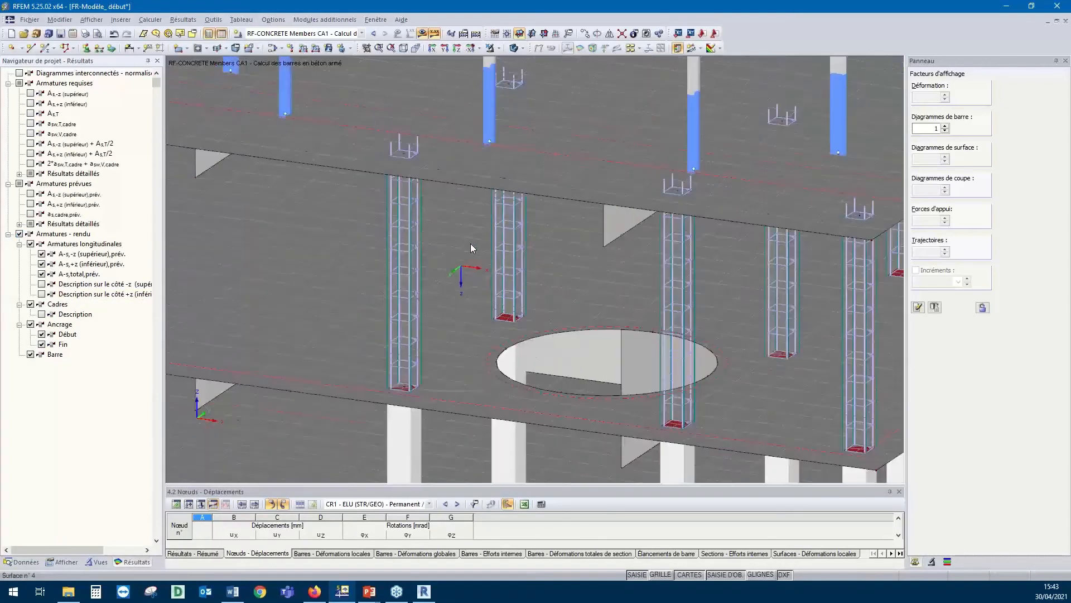
pyautogui.moveTo(469, 247)
pyautogui.keyDown('ctrl'); pyautogui.mouseDown(button='middle')
pyautogui.moveTo(486, 229)
pyautogui.moveTo(480, 236)
pyautogui.mouseUp(button='middle'); pyautogui.keyUp('ctrl')
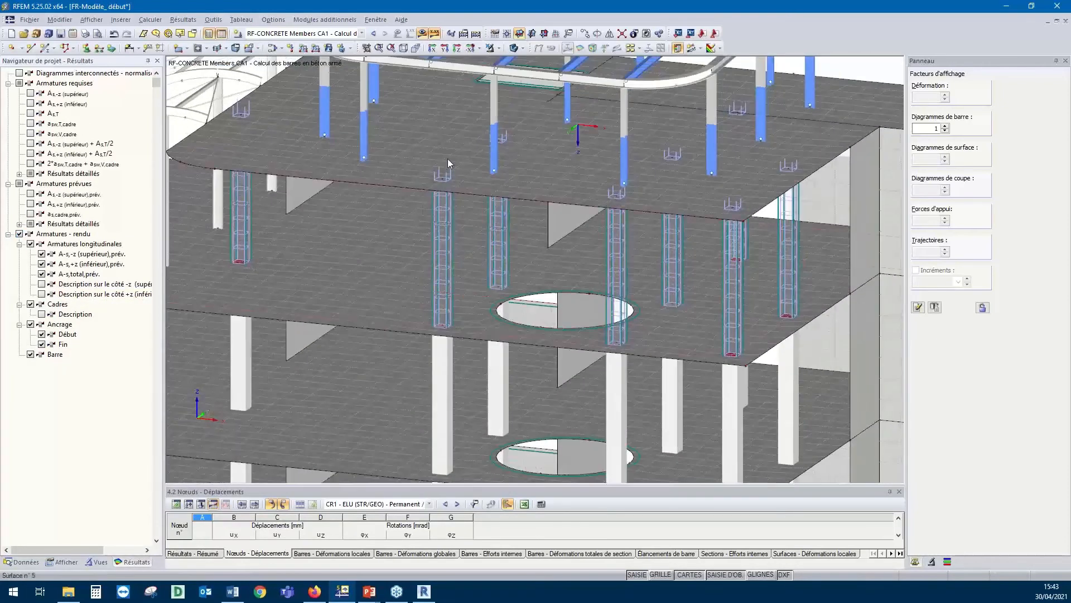
pyautogui.scroll(-5, 421, 306)
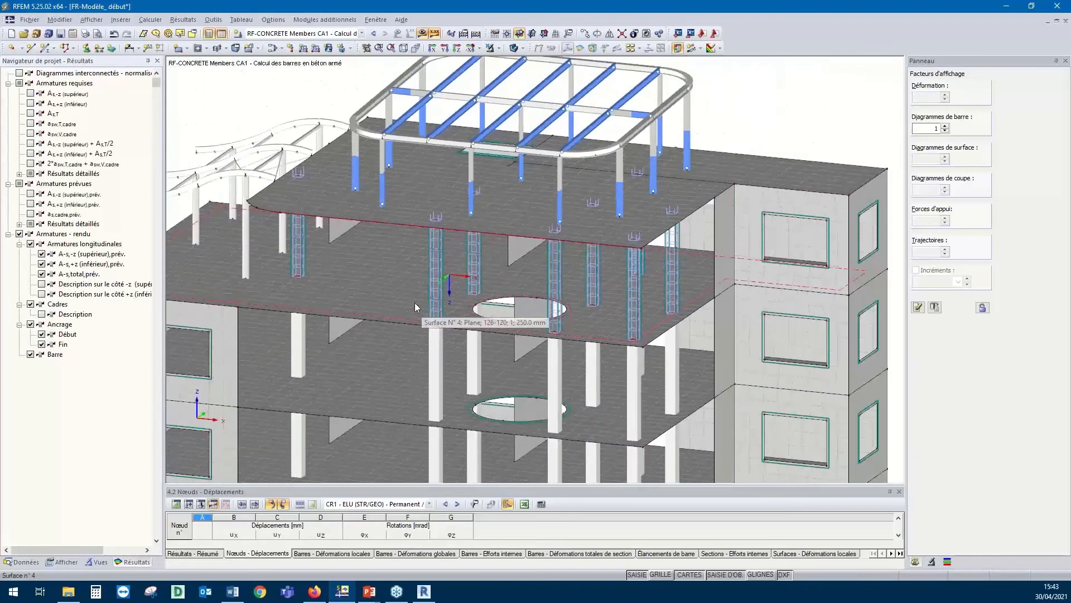
pyautogui.scroll(-4, 417, 303)
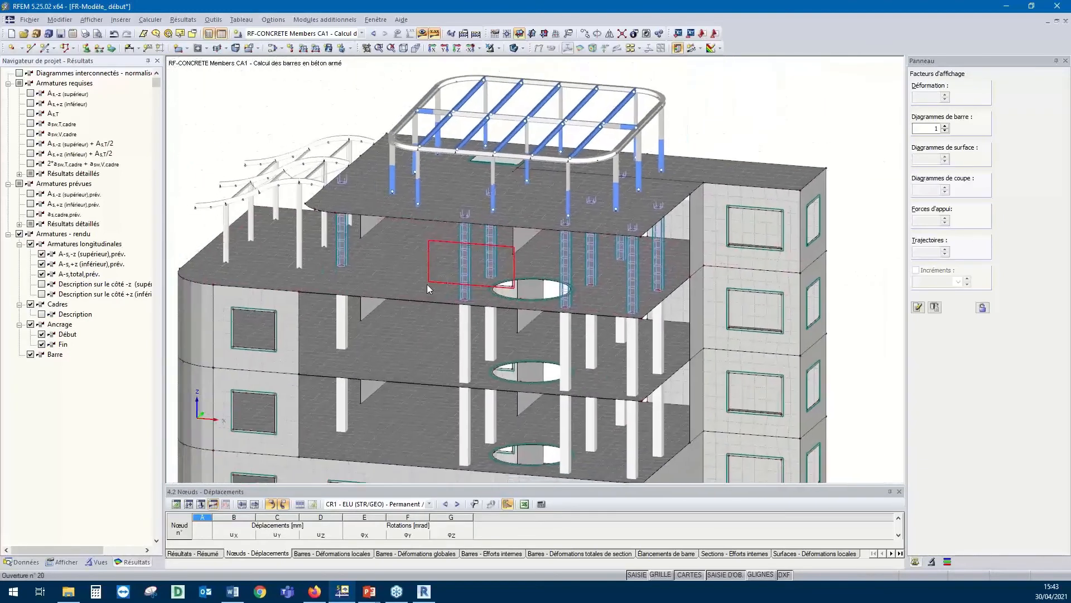
pyautogui.scroll(-1, 433, 233)
pyautogui.keyDown('ctrl'); pyautogui.moveTo(433, 233); pyautogui.dragTo(441, 234, button='middle'); pyautogui.keyUp('ctrl')
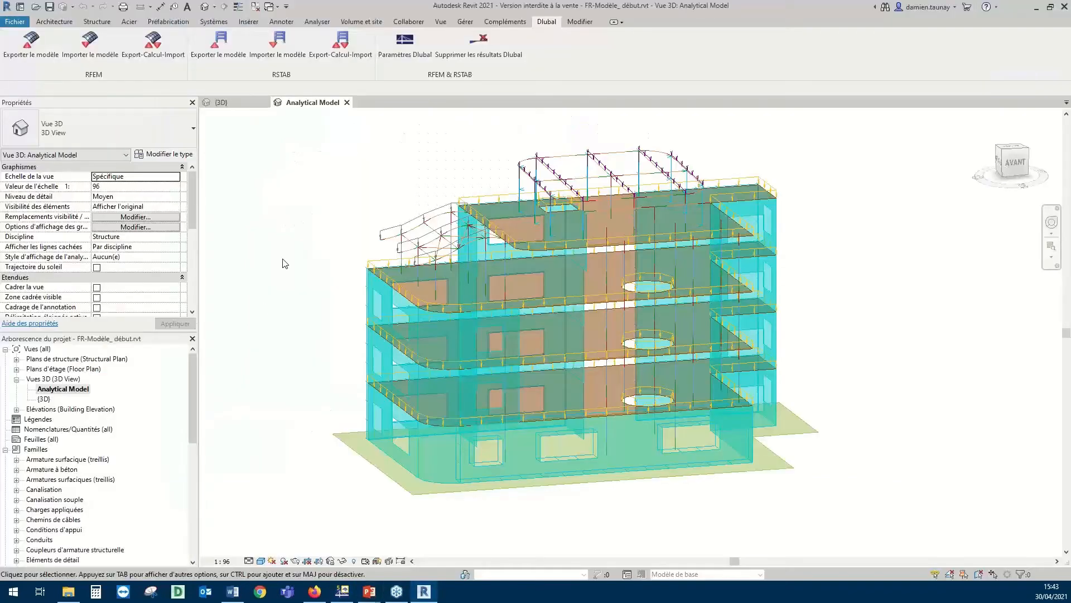
# Switch to Revit and start the RFEM model import with member eccentricities off and user-defined names for Dlubal parameters on
pyautogui.click(92, 49)
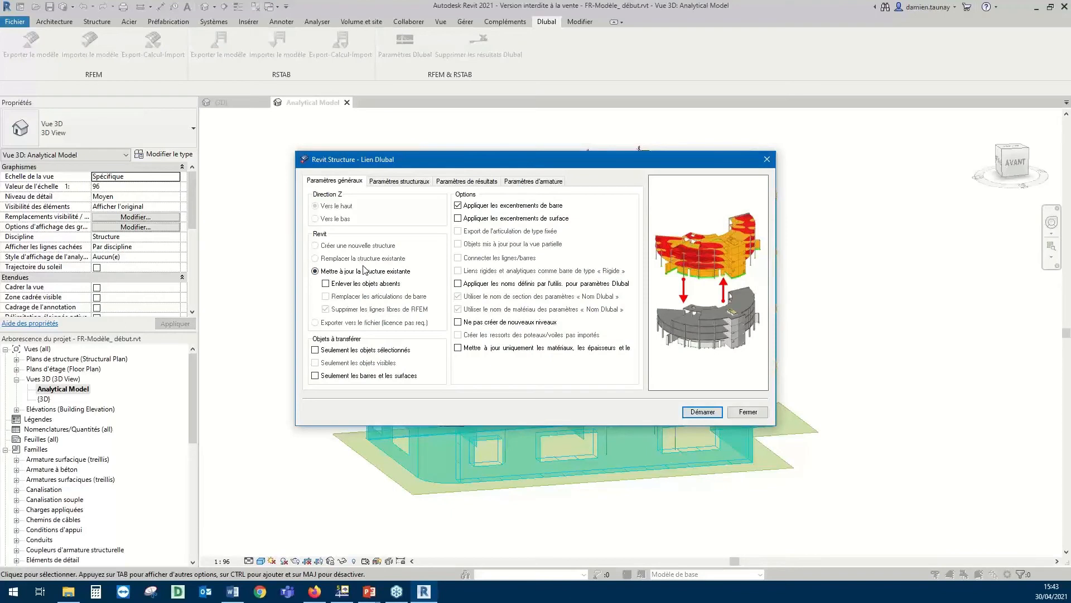
pyautogui.click(458, 205)
pyautogui.click(458, 284)
# Review the structural import parameters and turn off the import of results
pyautogui.click(408, 183)
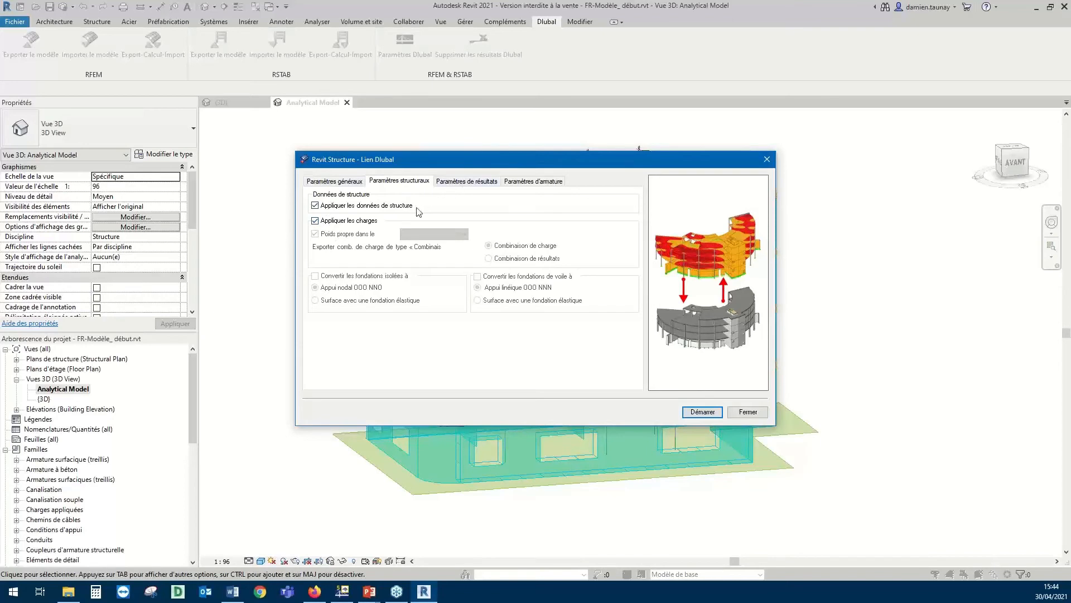
pyautogui.click(472, 182)
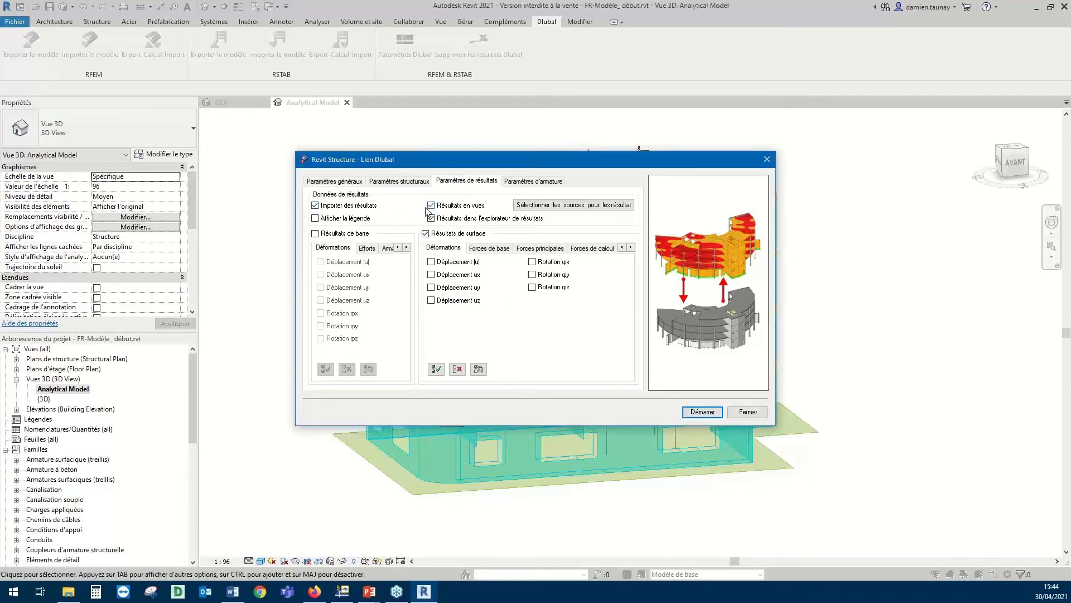
pyautogui.click(316, 205)
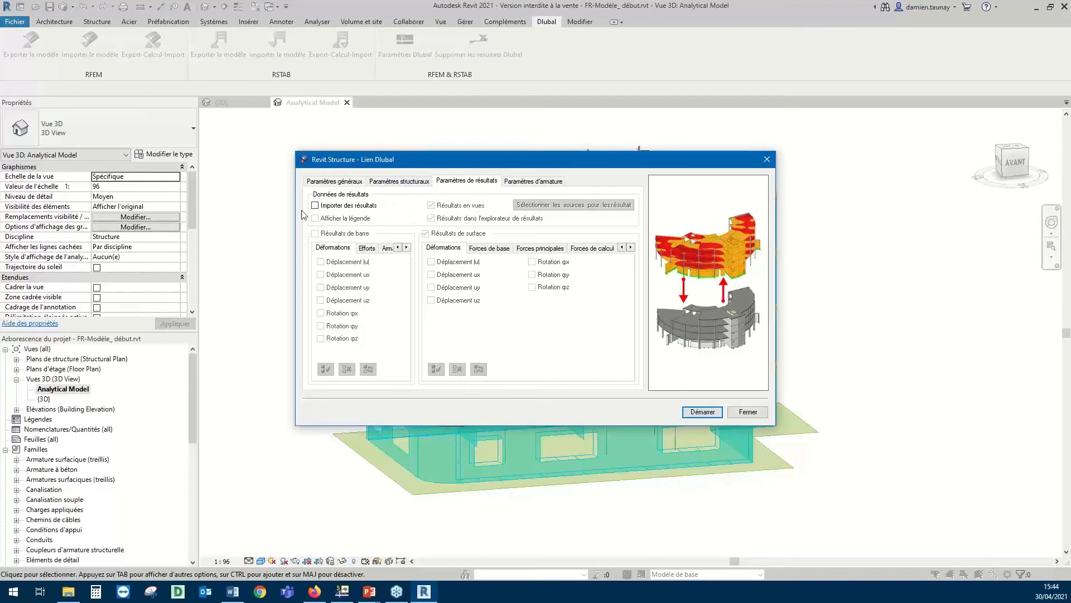
# Exclude surface reinforcement, confirm RF-CONCRETE Members CA1 as the reinforcement source, run the import and close its report
pyautogui.click(530, 184)
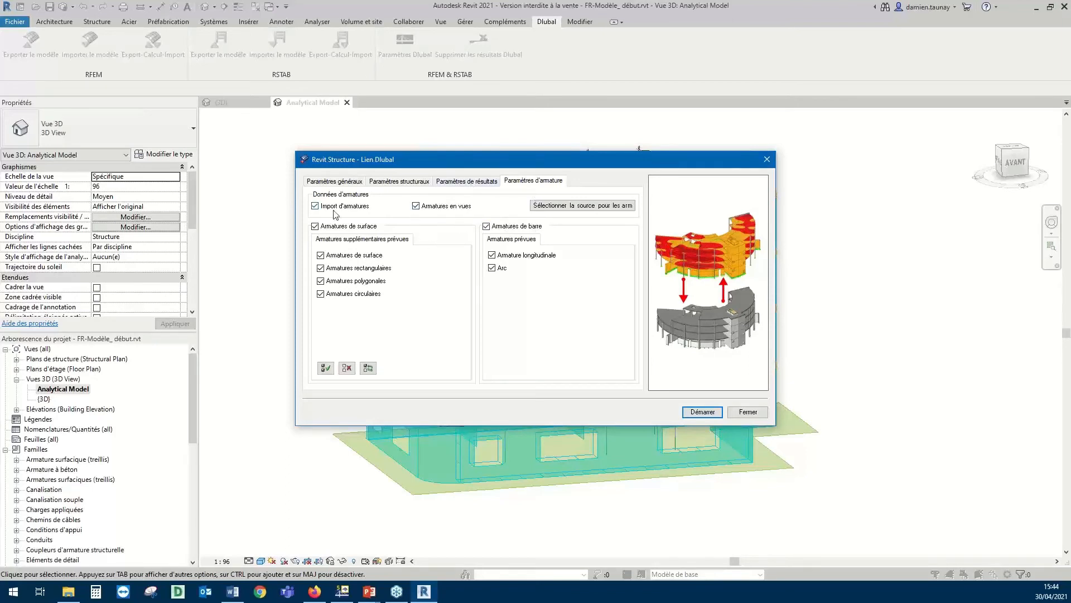
pyautogui.click(317, 227)
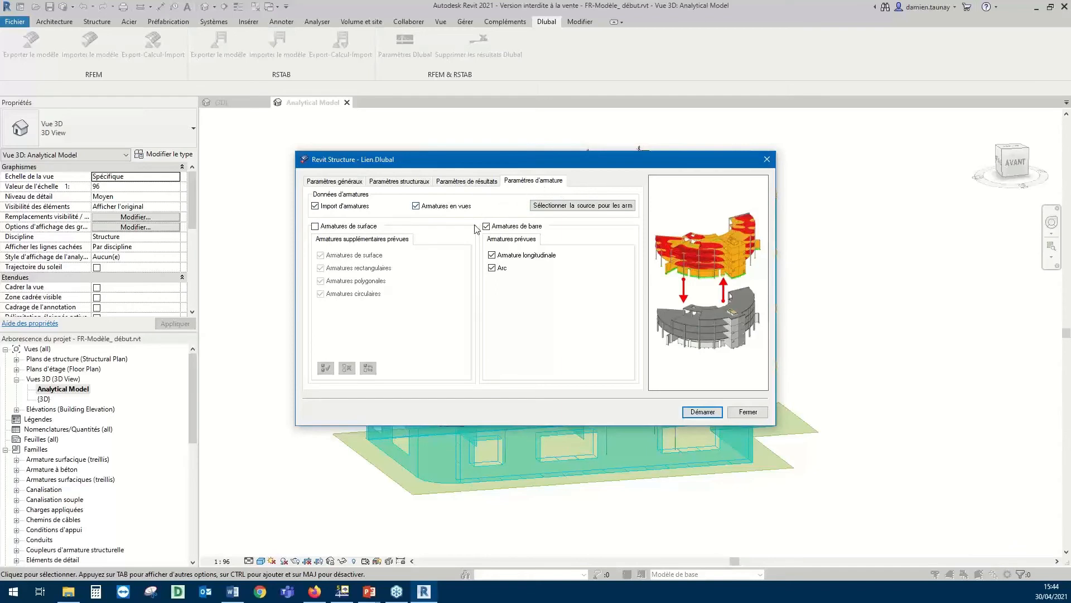
pyautogui.click(590, 208)
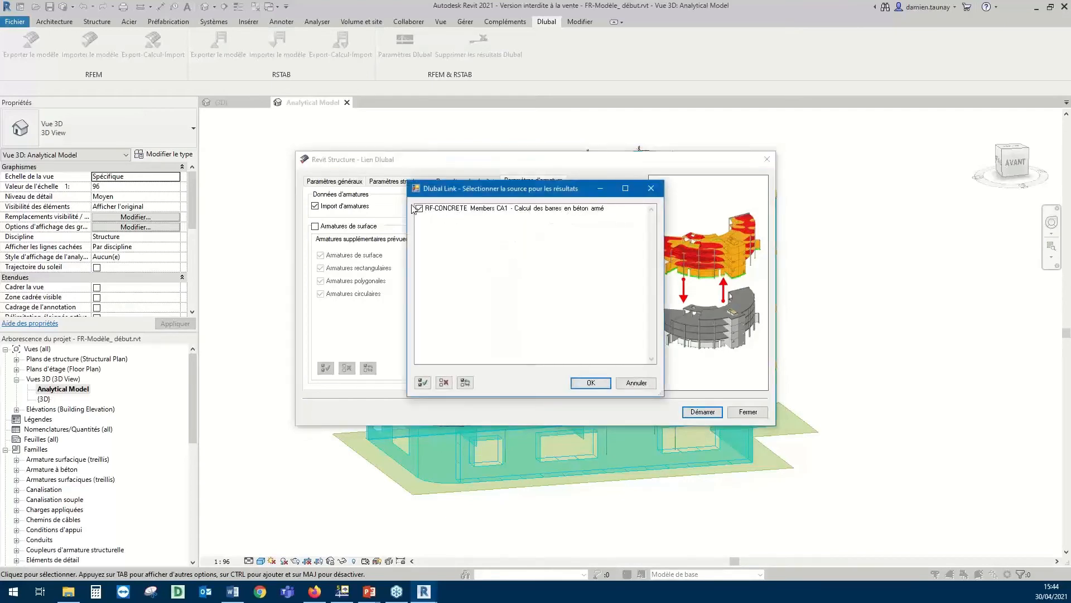
pyautogui.click(590, 383)
pyautogui.click(699, 411)
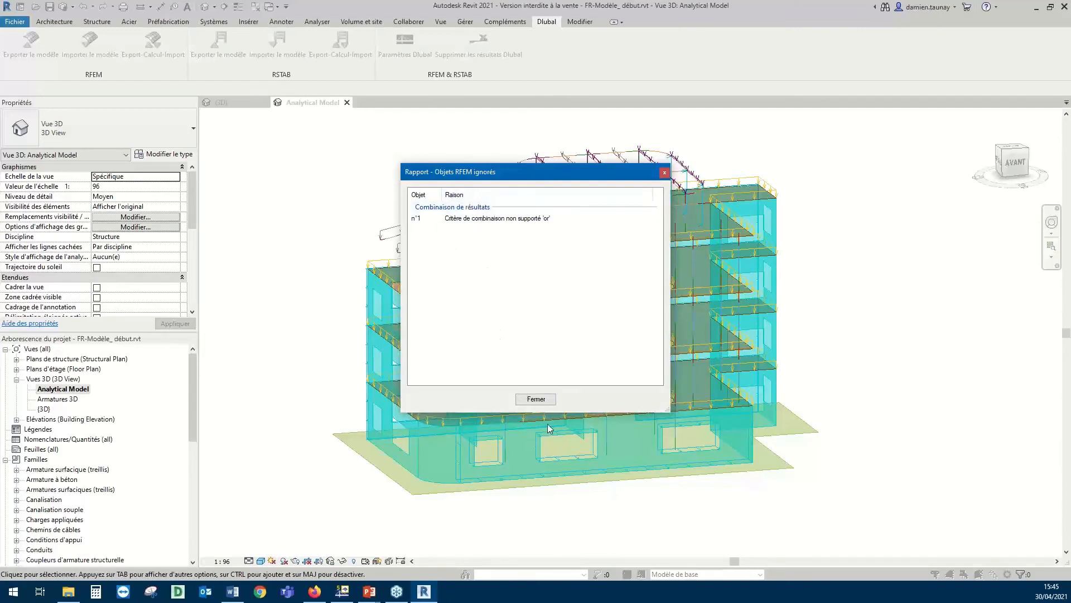
pyautogui.click(537, 399)
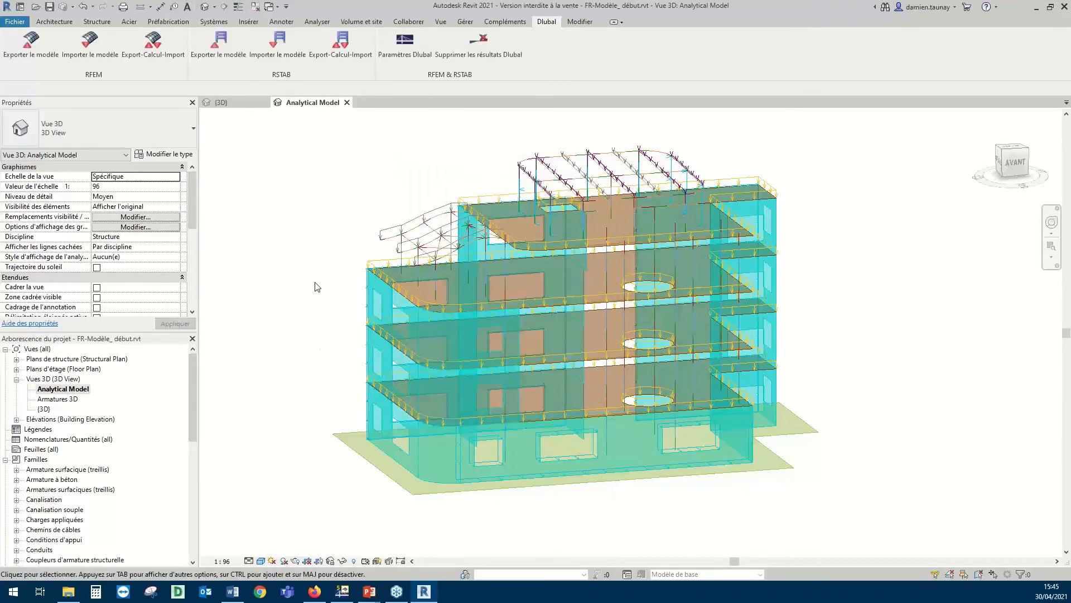
# Examine the analytical model from several angles and inspect the Vent 1 line load on a roof structure column
pyautogui.keyDown('shift'); pyautogui.moveTo(640, 339); pyautogui.dragTo(744, 366, button='middle'); pyautogui.keyUp('shift')
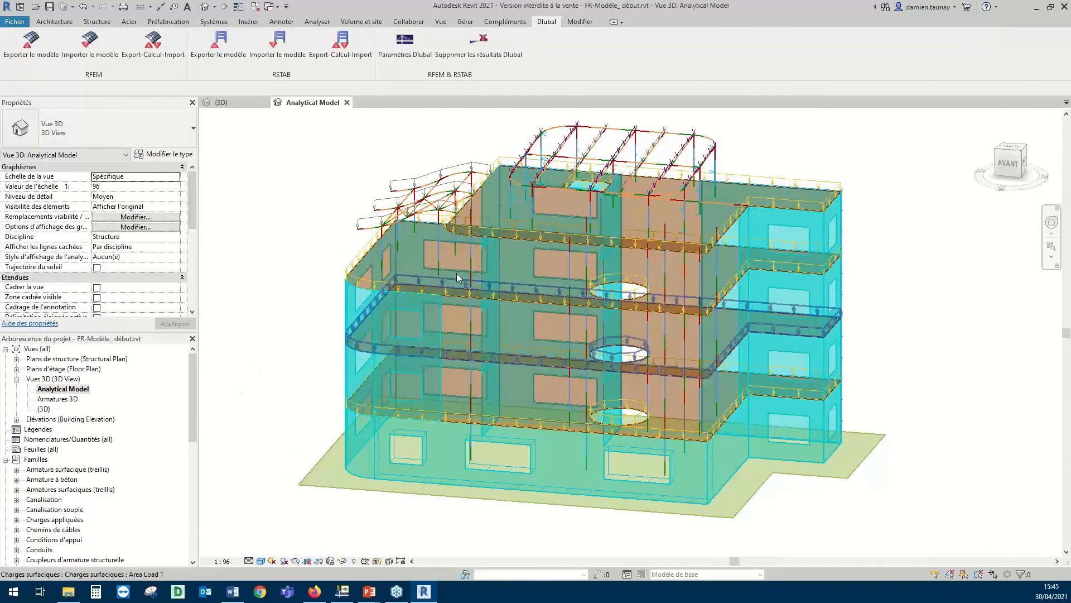
pyautogui.keyDown('shift'); pyautogui.moveTo(631, 212); pyautogui.dragTo(784, 135, button='middle'); pyautogui.keyUp('shift')
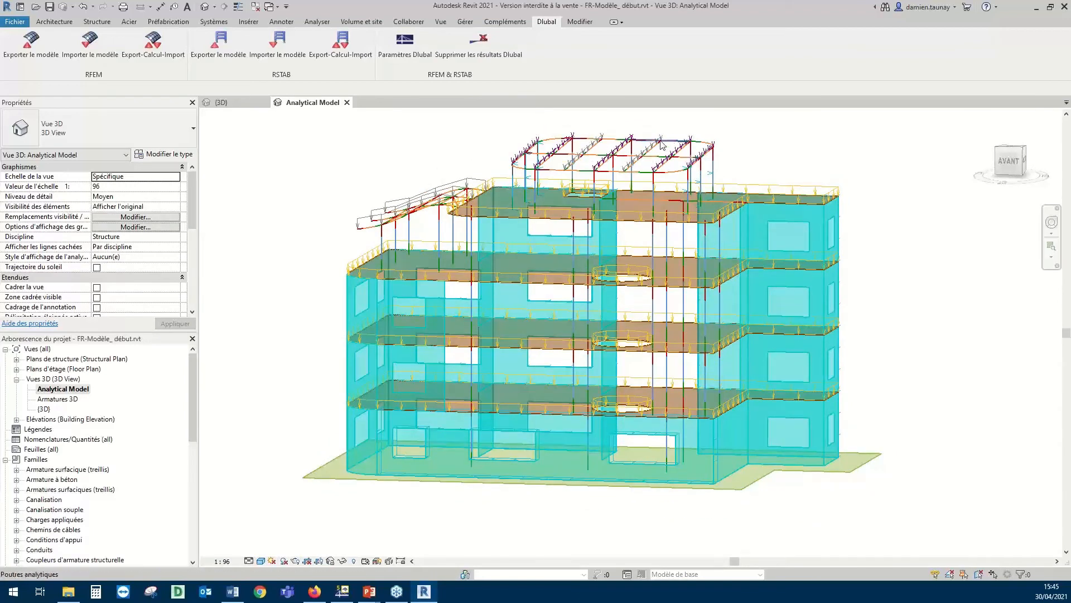
pyautogui.keyDown('shift'); pyautogui.moveTo(574, 159); pyautogui.dragTo(800, 141, button='middle'); pyautogui.keyUp('shift')
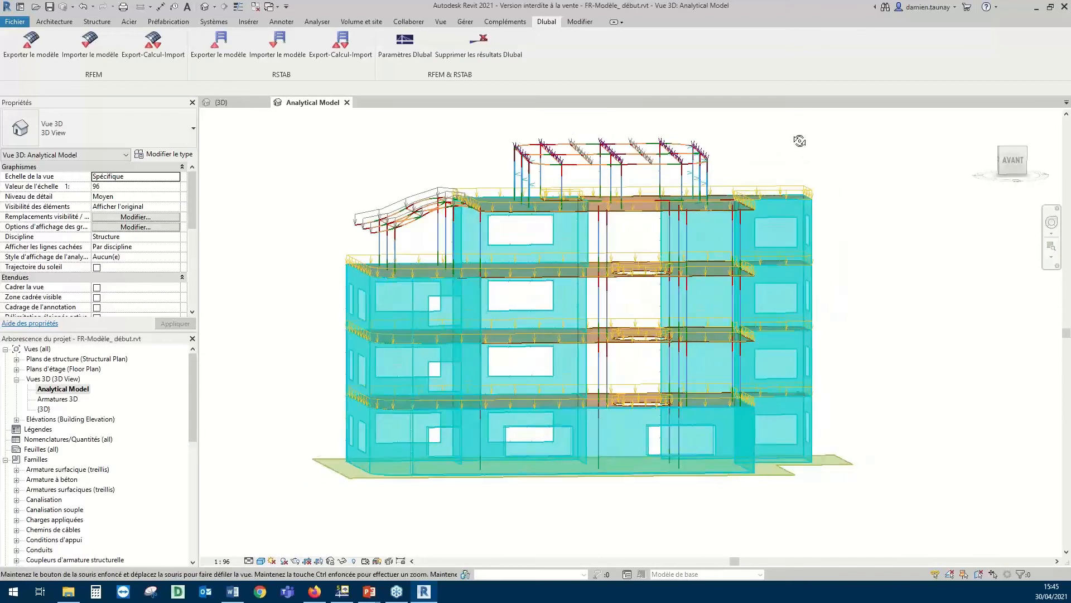
pyautogui.scroll(5, 561, 180)
pyautogui.click(561, 180)
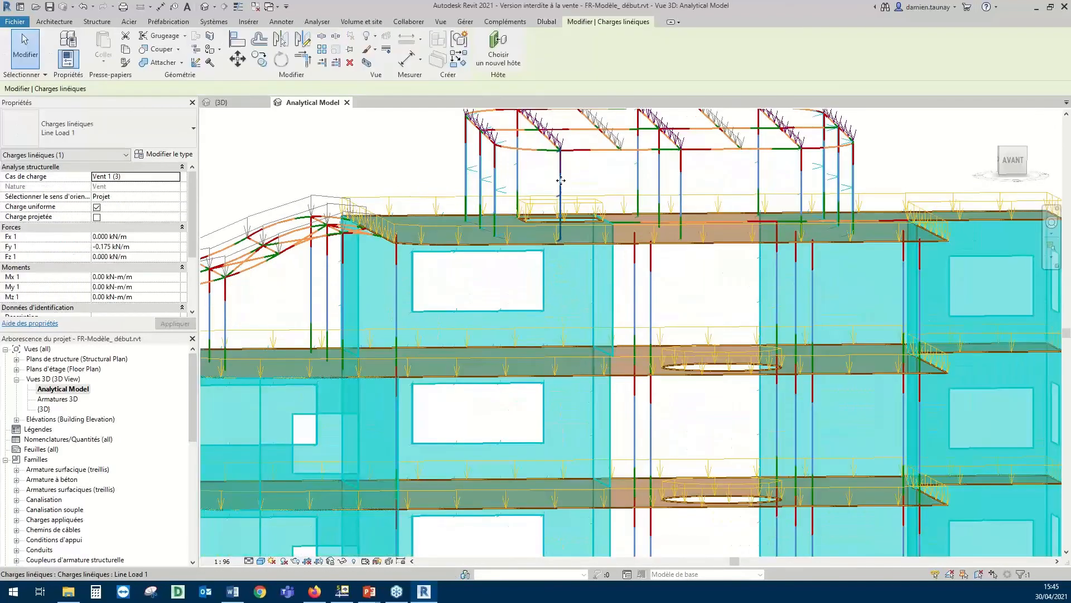
pyautogui.click(229, 224)
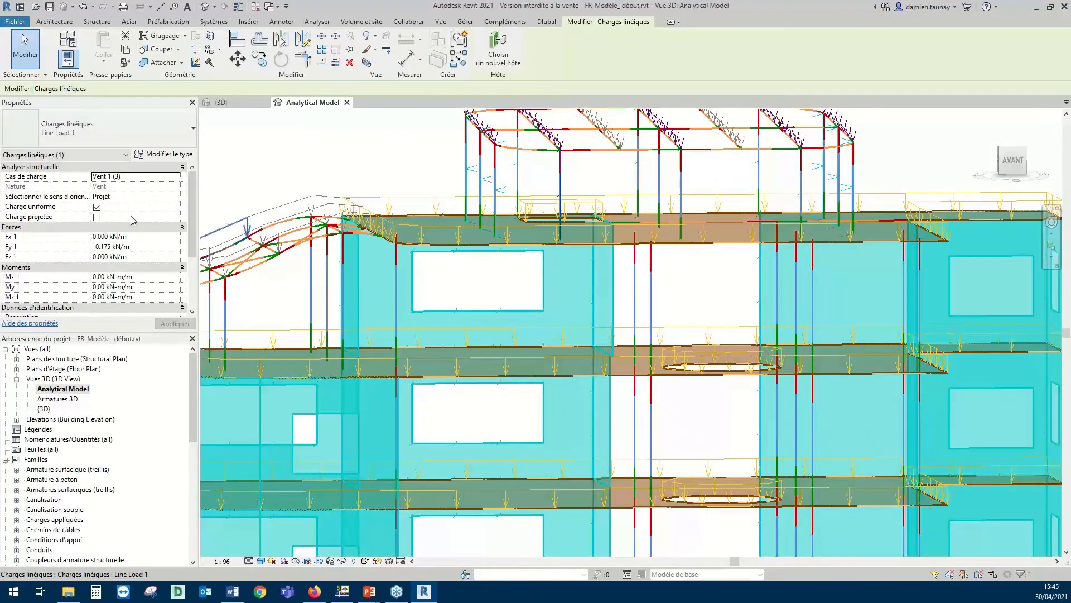
# In the {3D} view, inspect the analytical properties and end releases of an IPE200 roof column
pyautogui.click(223, 102)
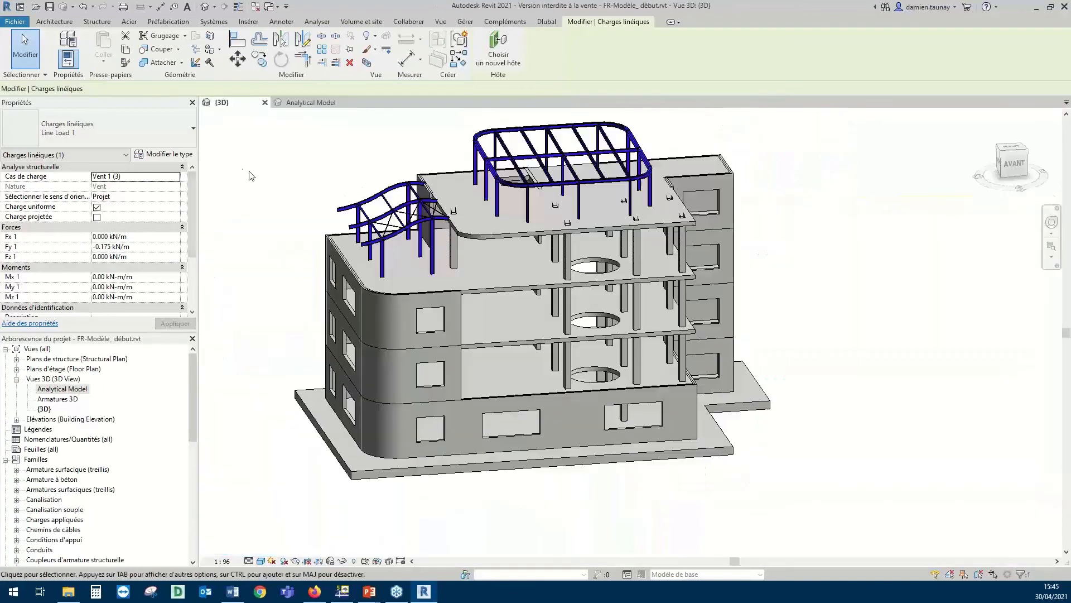
pyautogui.scroll(3, 491, 198)
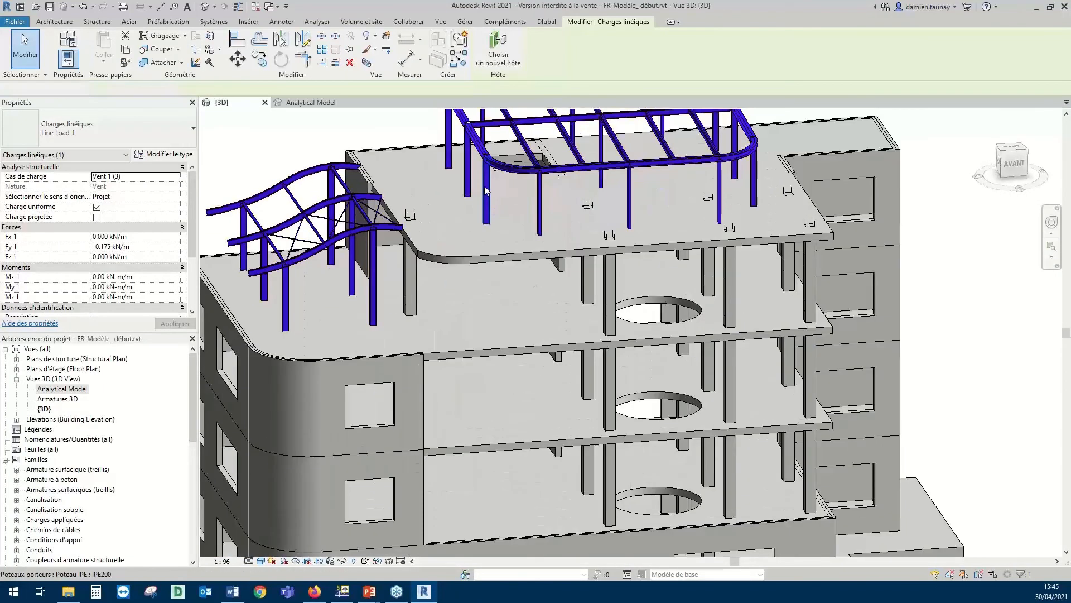
pyautogui.click(484, 191)
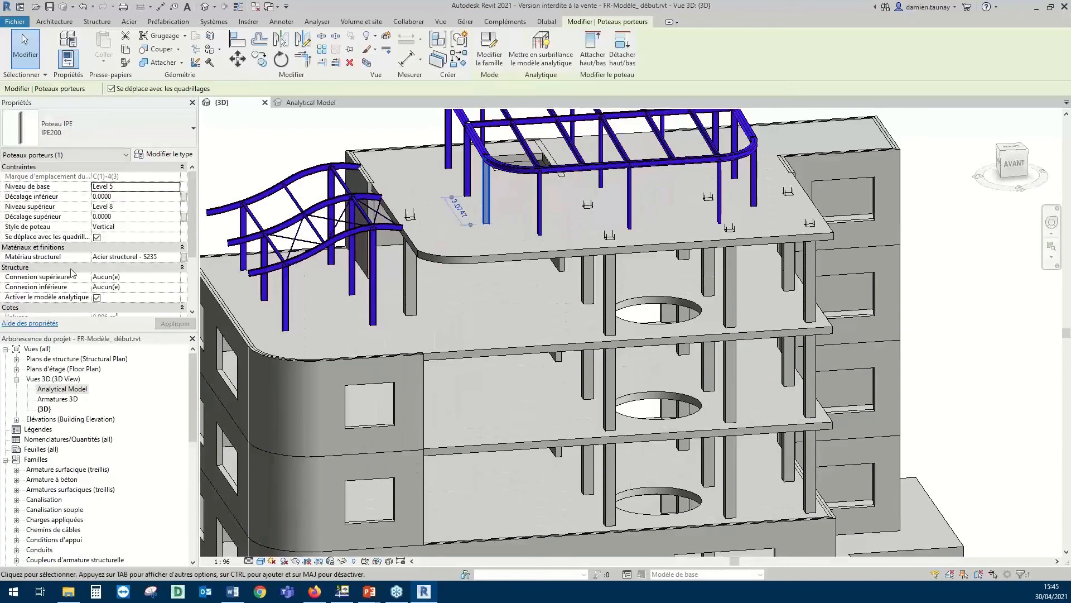
pyautogui.click(66, 155)
pyautogui.click(44, 172)
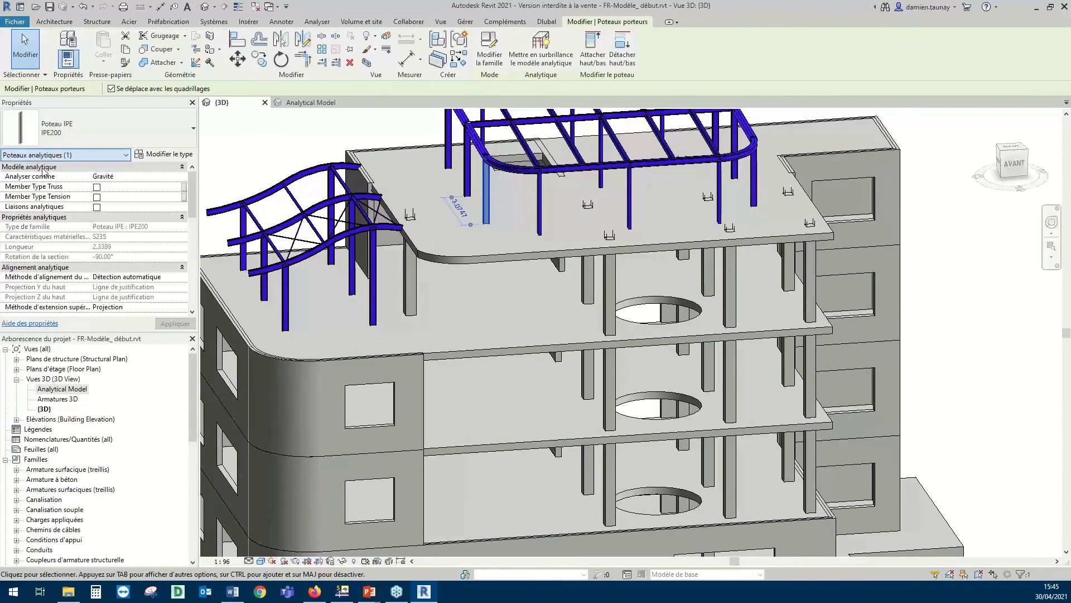
pyautogui.scroll(-5, 99, 246)
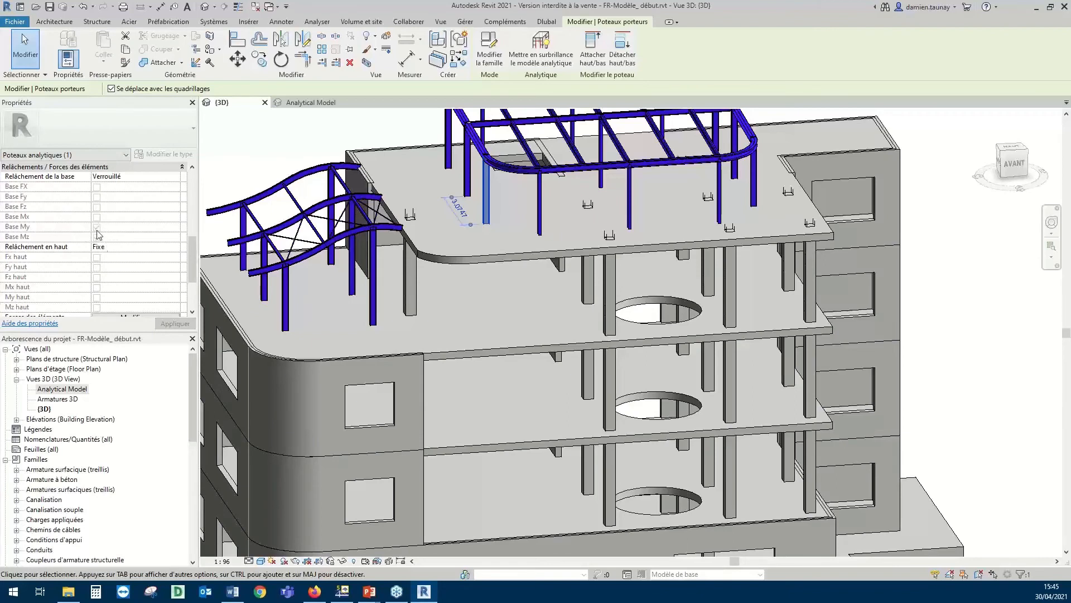
pyautogui.click(265, 156)
pyautogui.scroll(-3, 266, 156)
pyautogui.keyDown('shift'); pyautogui.moveTo(674, 247); pyautogui.dragTo(476, 251, button='middle'); pyautogui.keyUp('shift')
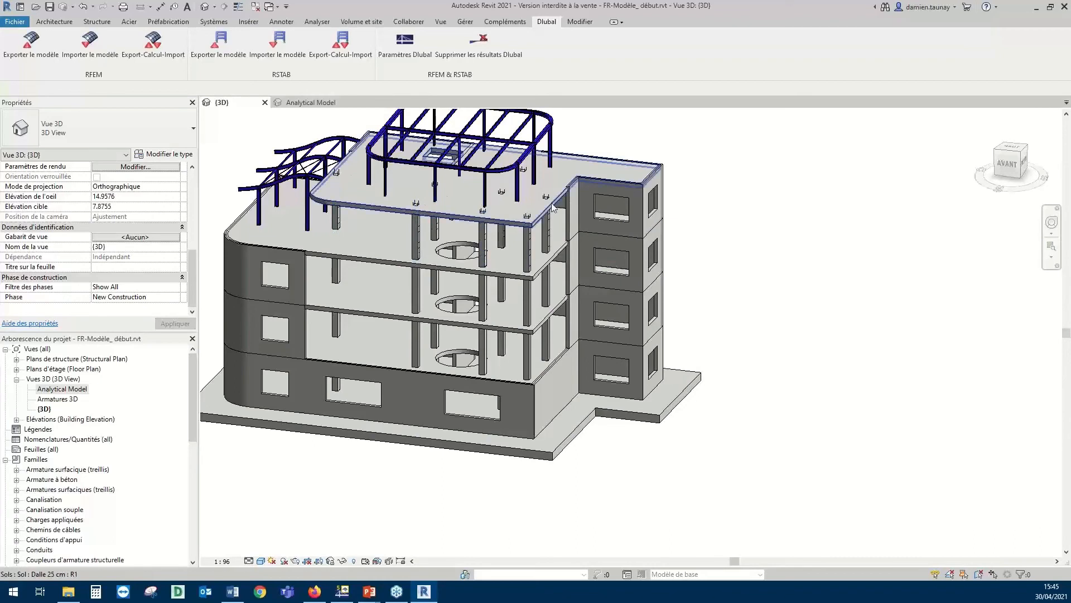
pyautogui.moveTo(413, 204); pyautogui.dragTo(480, 223, button='middle')
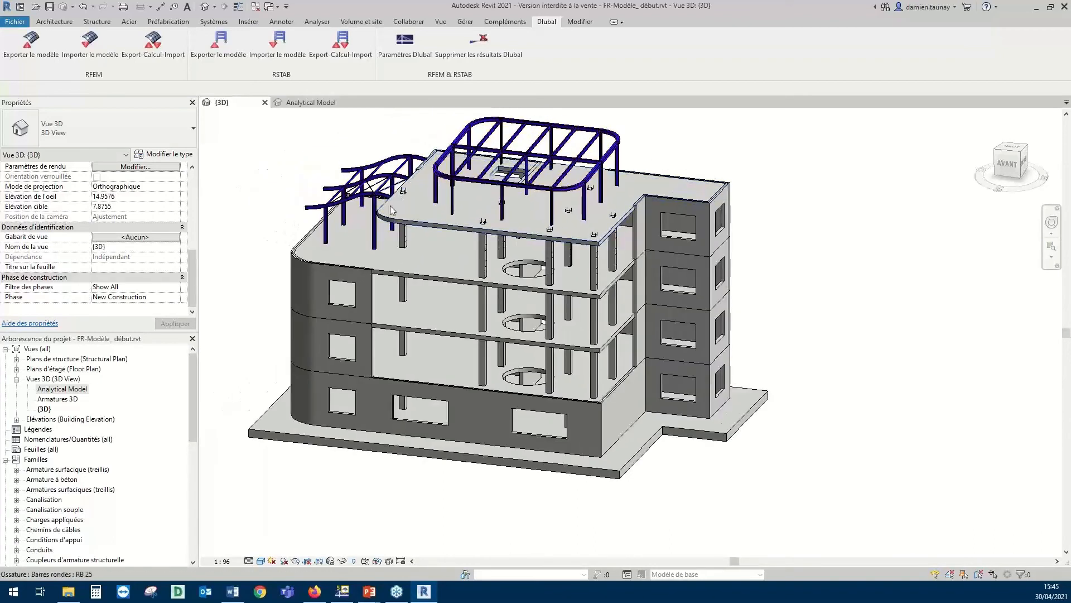
# Open the Armatures 3D view and orient it to the front
pyautogui.doubleClick(56, 399)
pyautogui.scroll(5, 692, 315)
pyautogui.keyDown('shift'); pyautogui.moveTo(580, 315); pyautogui.dragTo(659, 199, button='middle'); pyautogui.keyUp('shift')
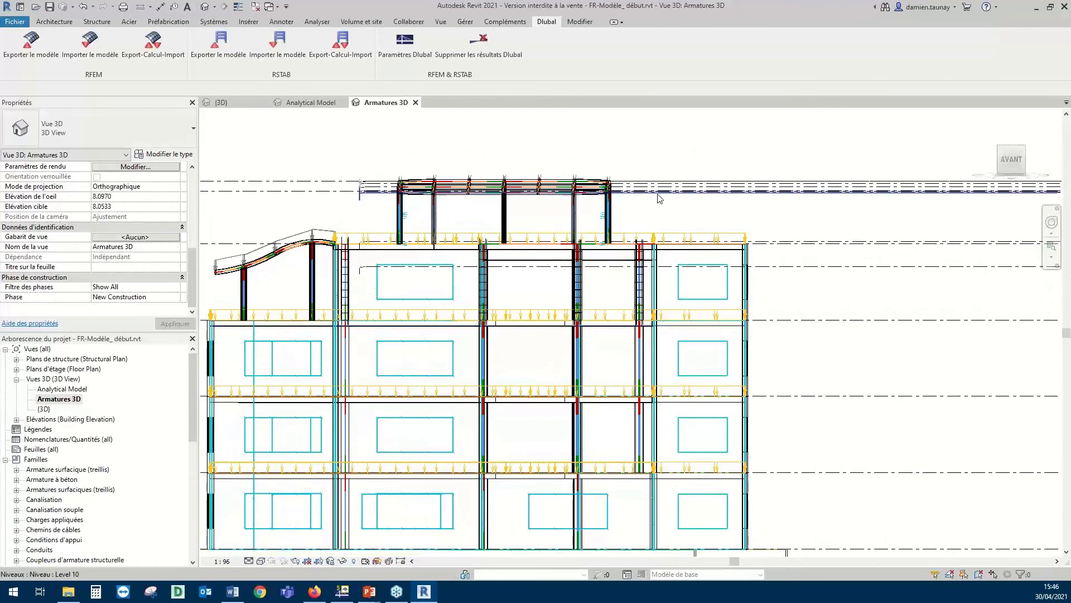
# Select the top-storey elements and display their concrete reinforcement bars unobscured and as solid in the Armatures 3D view
pyautogui.moveTo(310, 224); pyautogui.dragTo(748, 335)
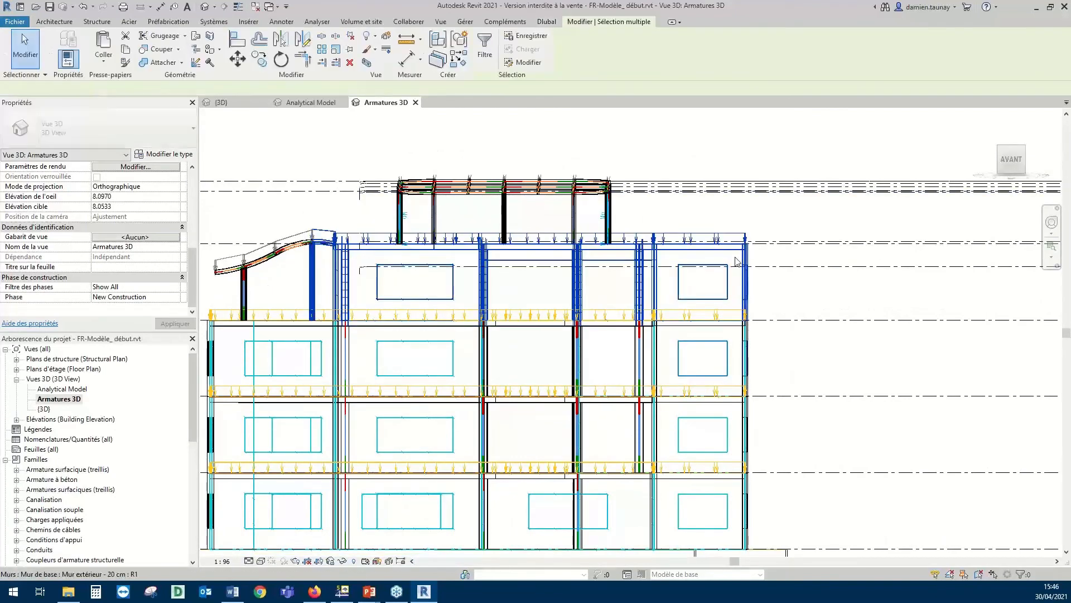
pyautogui.moveTo(735, 261); pyautogui.dragTo(737, 234)
pyautogui.keyDown('shift'); pyautogui.moveTo(742, 240); pyautogui.dragTo(683, 275, button='middle'); pyautogui.keyUp('shift')
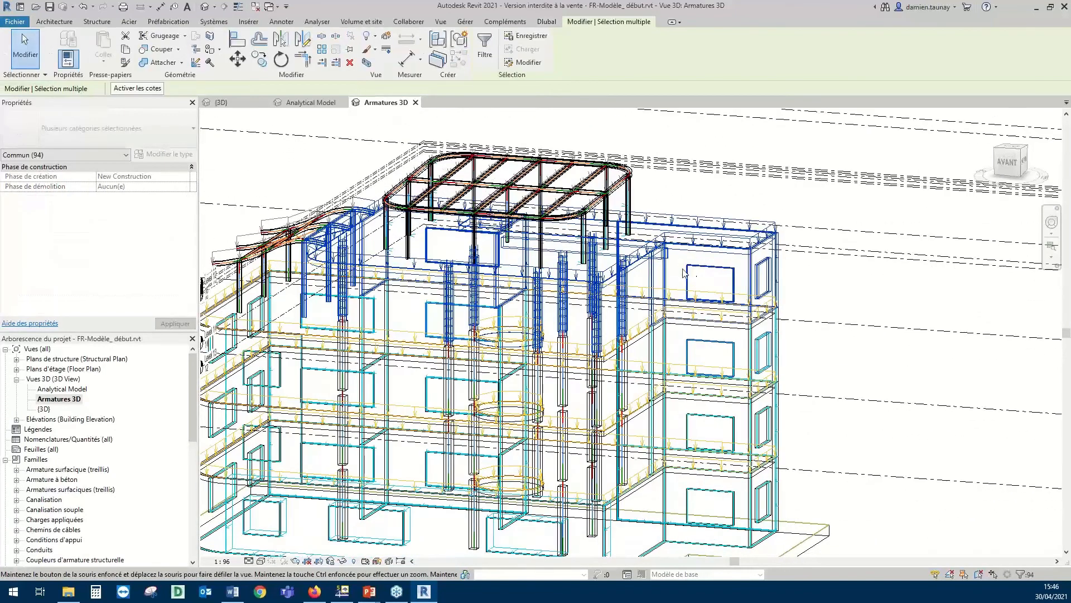
pyautogui.click(66, 153)
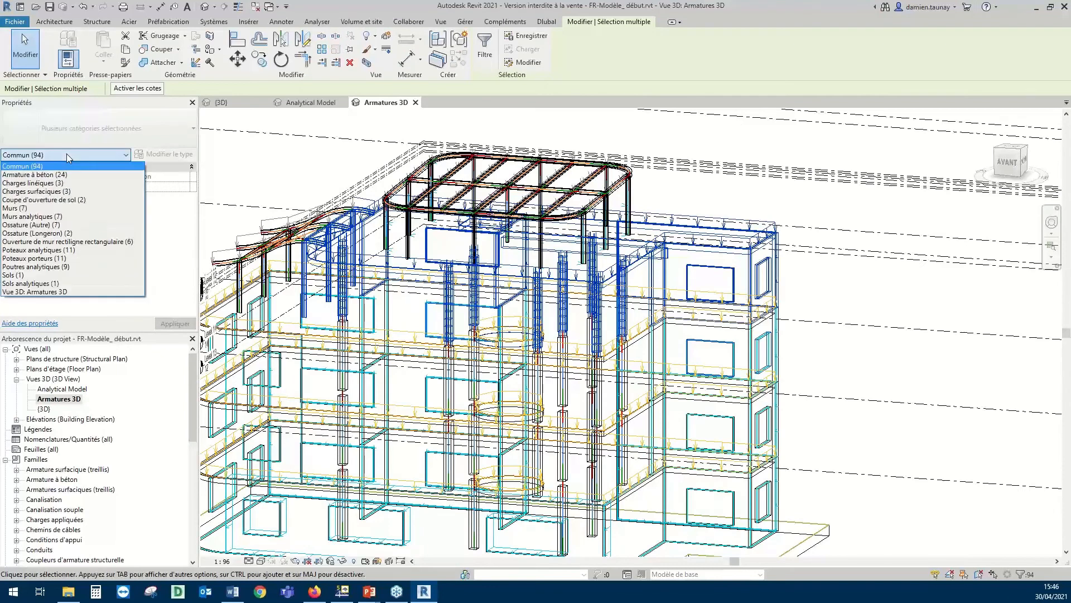
pyautogui.click(41, 175)
pyautogui.scroll(-5, 112, 252)
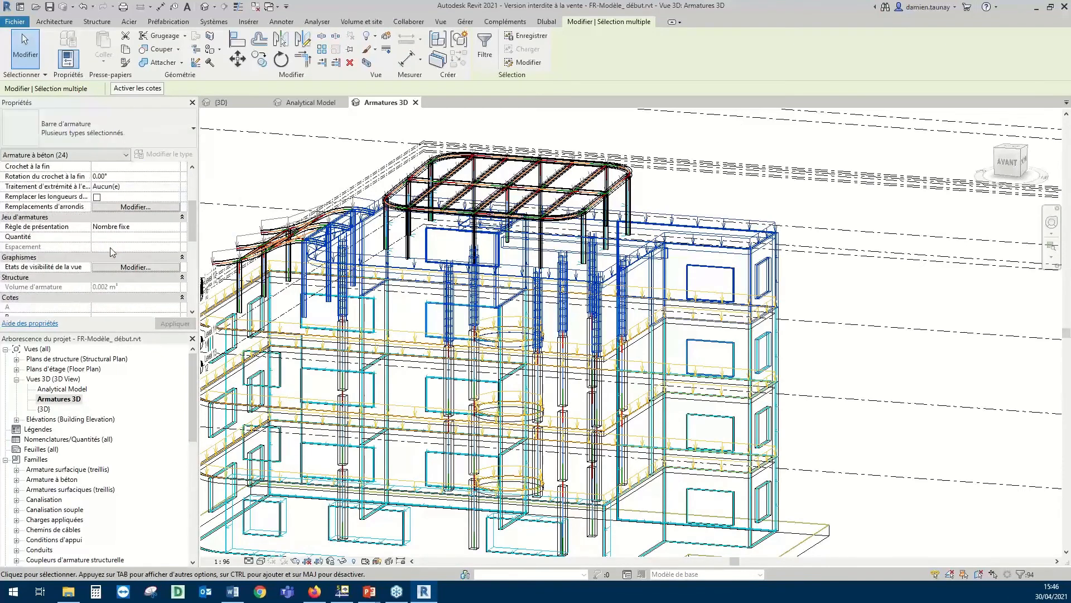
pyautogui.scroll(-1, 109, 249)
pyautogui.click(134, 237)
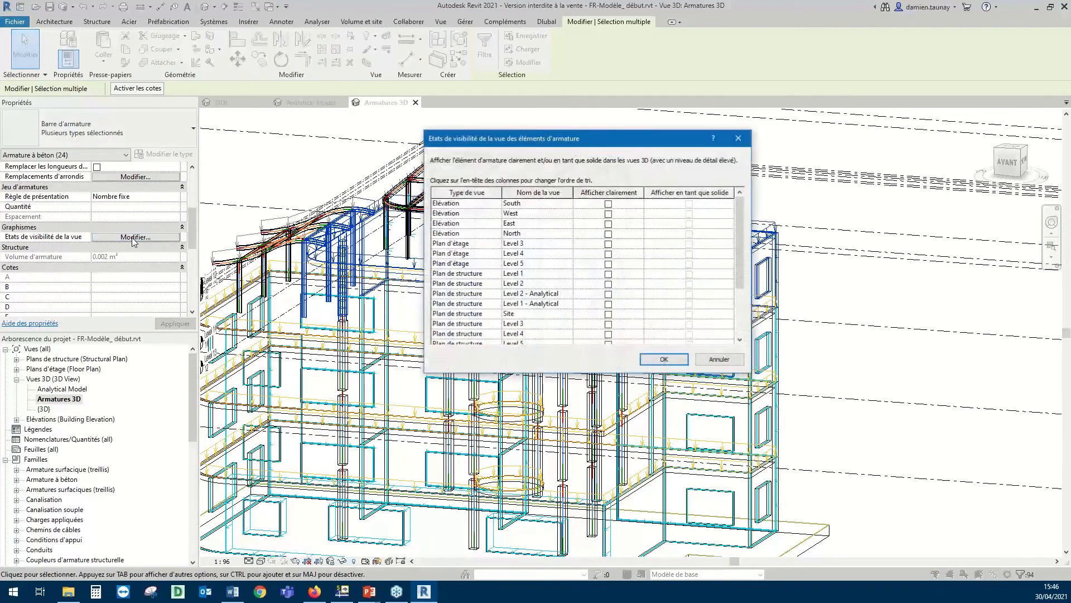
pyautogui.scroll(-3, 603, 237)
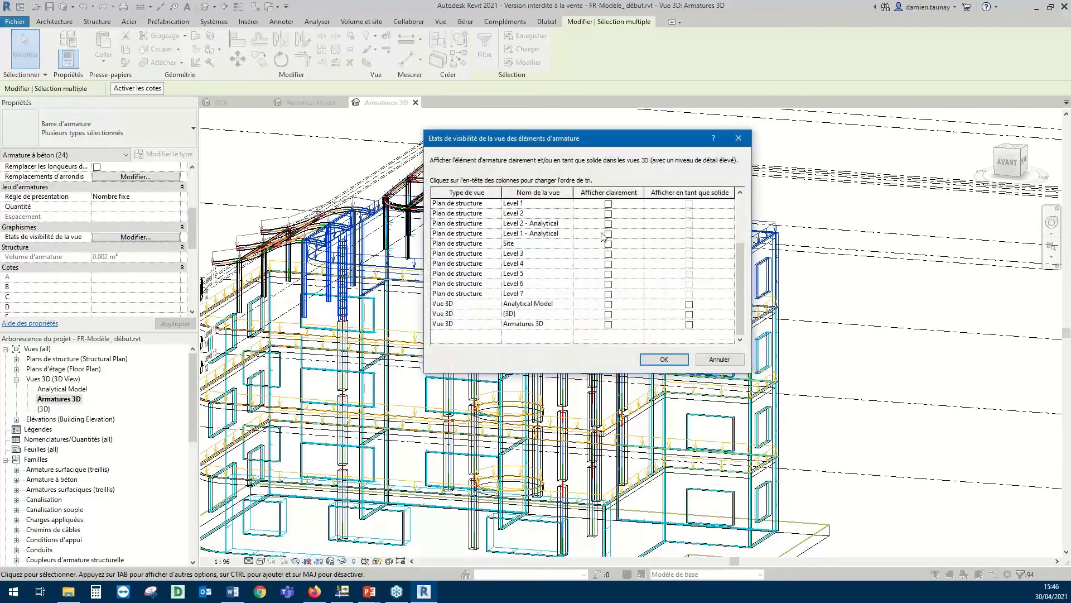
pyautogui.click(608, 325)
pyautogui.click(690, 324)
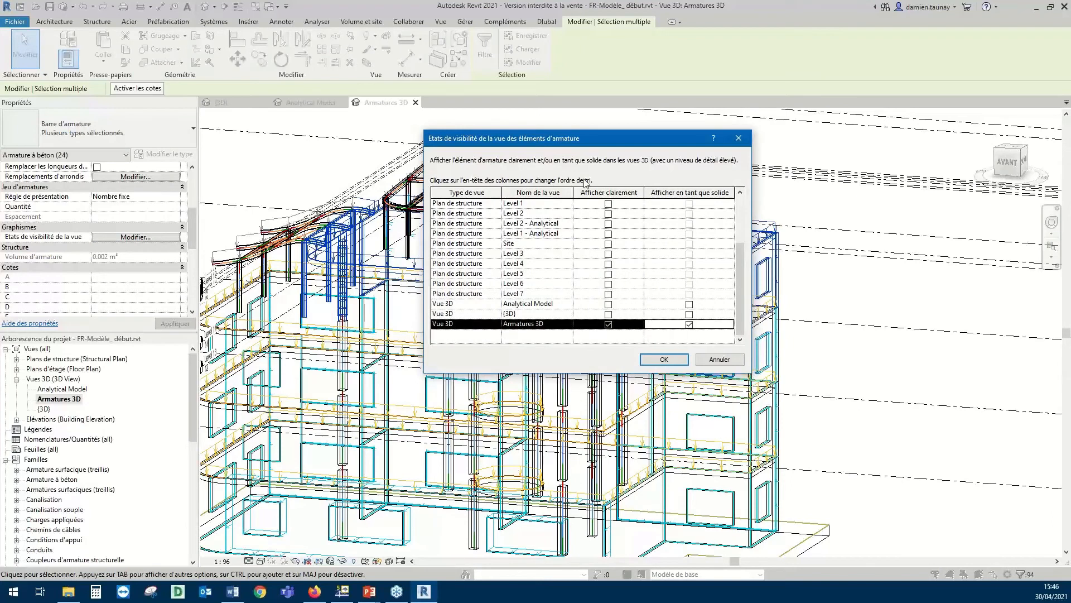
pyautogui.click(664, 360)
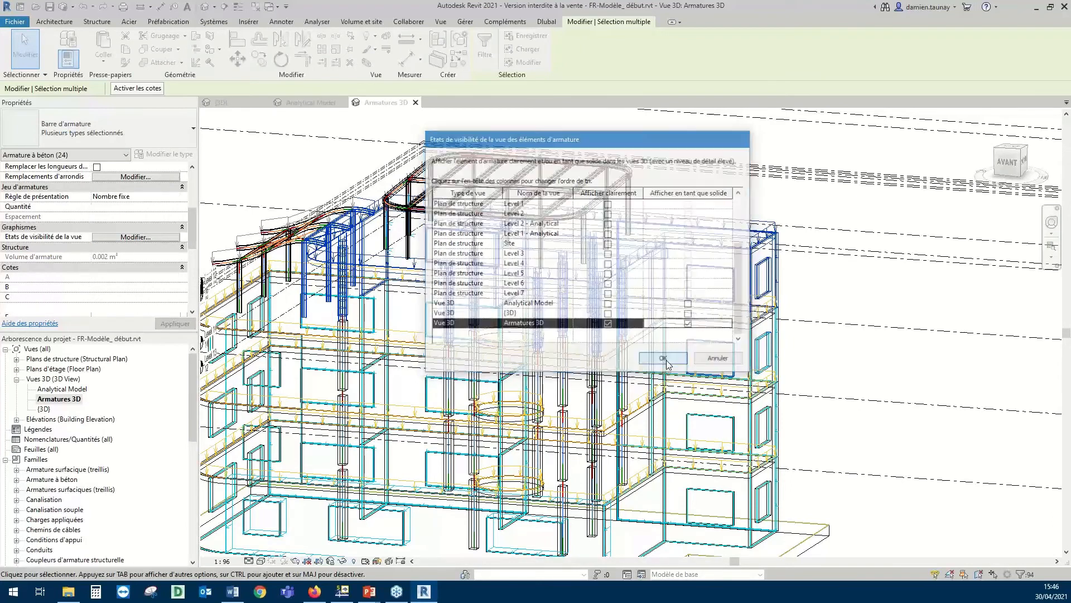
pyautogui.click(307, 218)
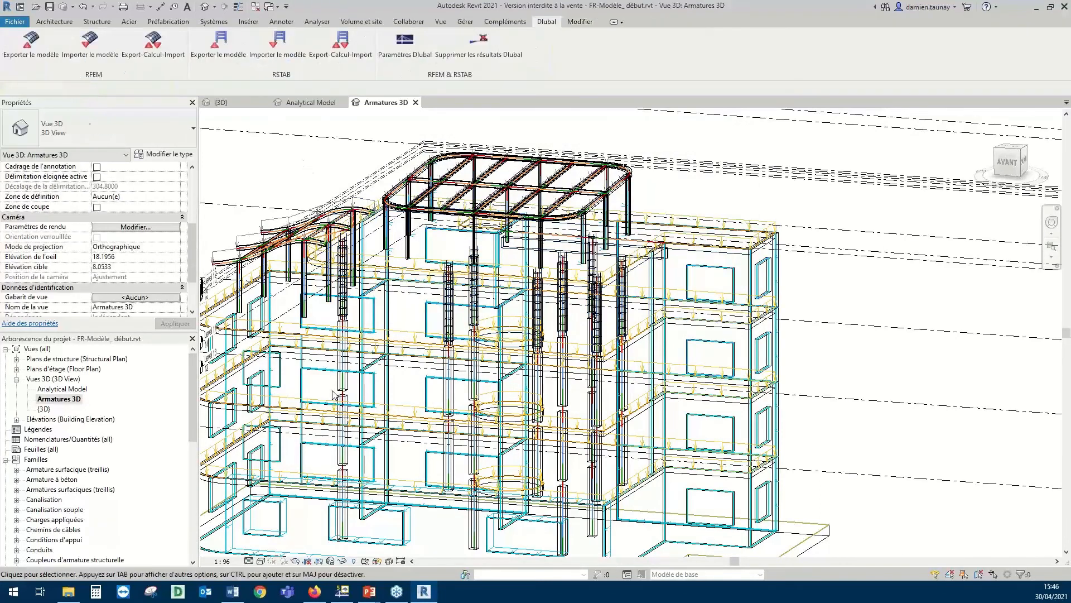
# Set the view's detail level to Élevé and its visual style to Ombré
pyautogui.click(250, 561)
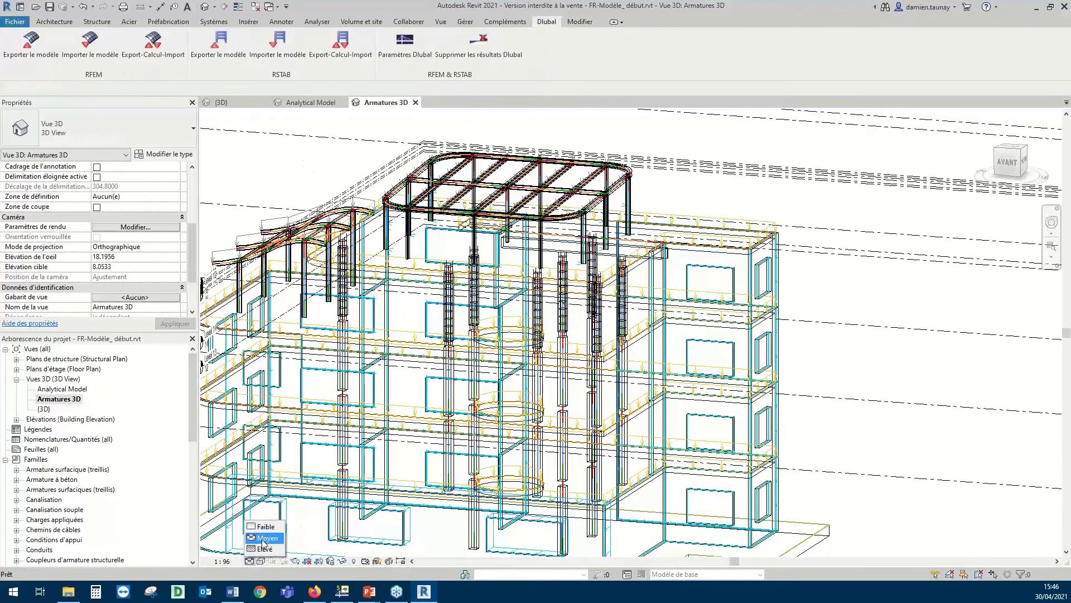
pyautogui.click(260, 561)
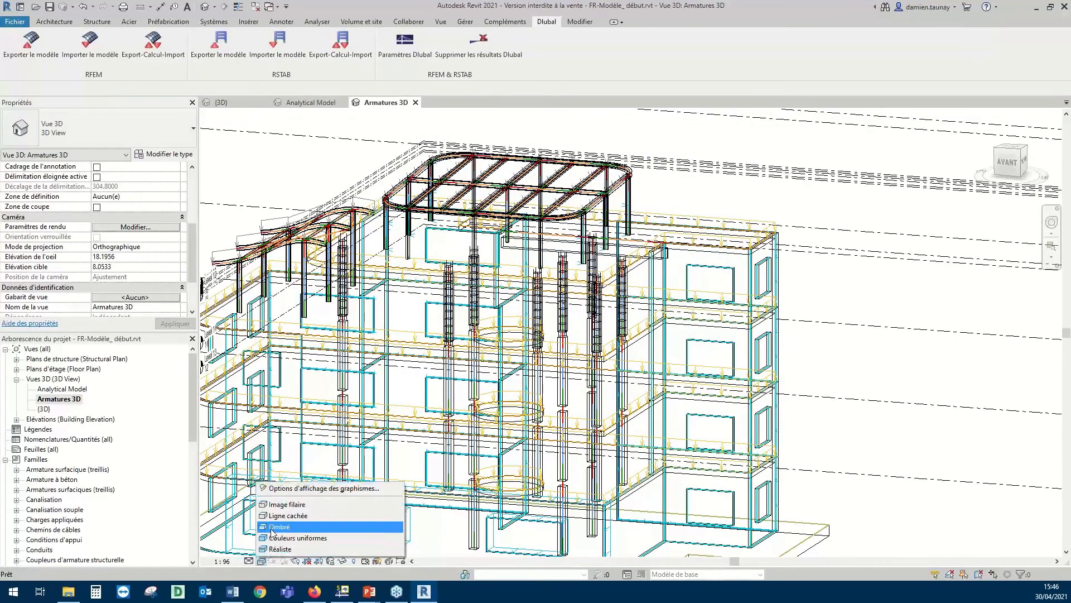
pyautogui.click(273, 526)
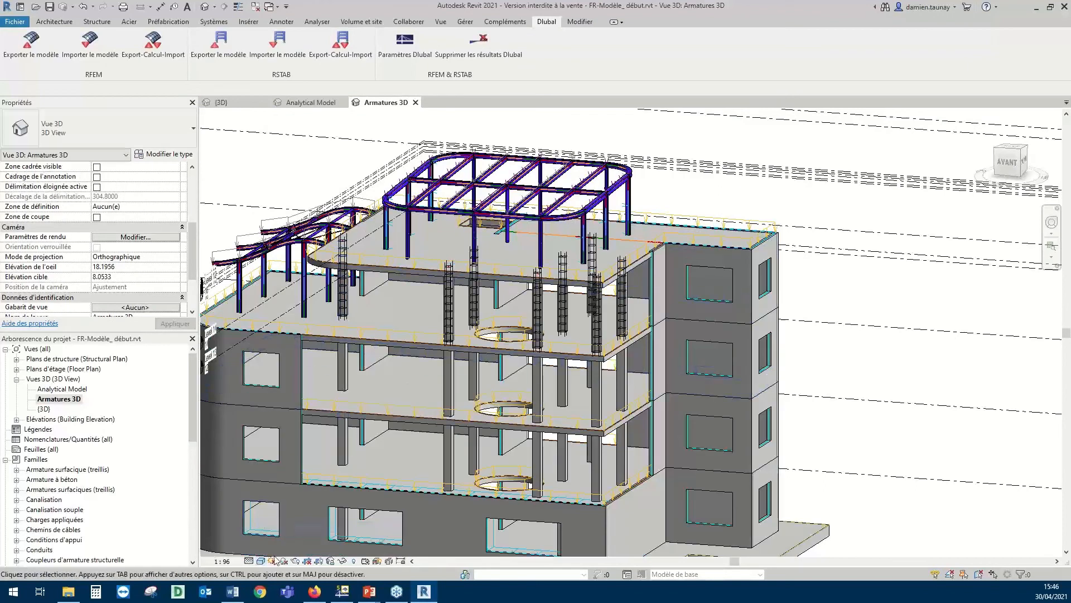
# Examine the imported reinforcement cages of the top-storey concrete columns up close
pyautogui.scroll(5, 344, 304)
pyautogui.scroll(-3, 343, 300)
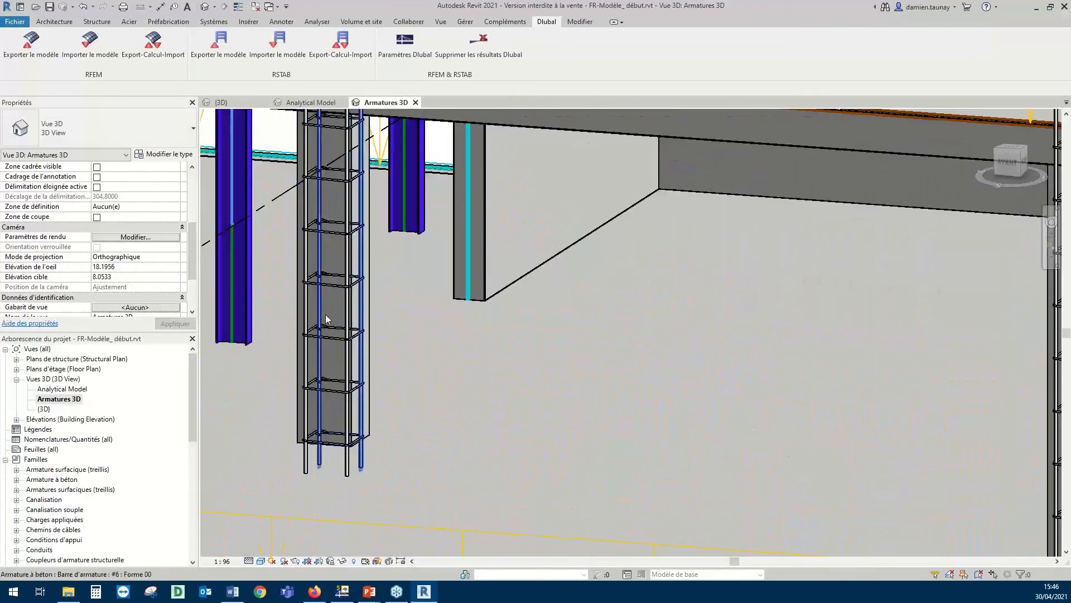
pyautogui.scroll(-3, 330, 346)
pyautogui.moveTo(352, 316); pyautogui.dragTo(420, 379, button='middle')
pyautogui.moveTo(608, 466); pyautogui.dragTo(363, 381, button='middle')
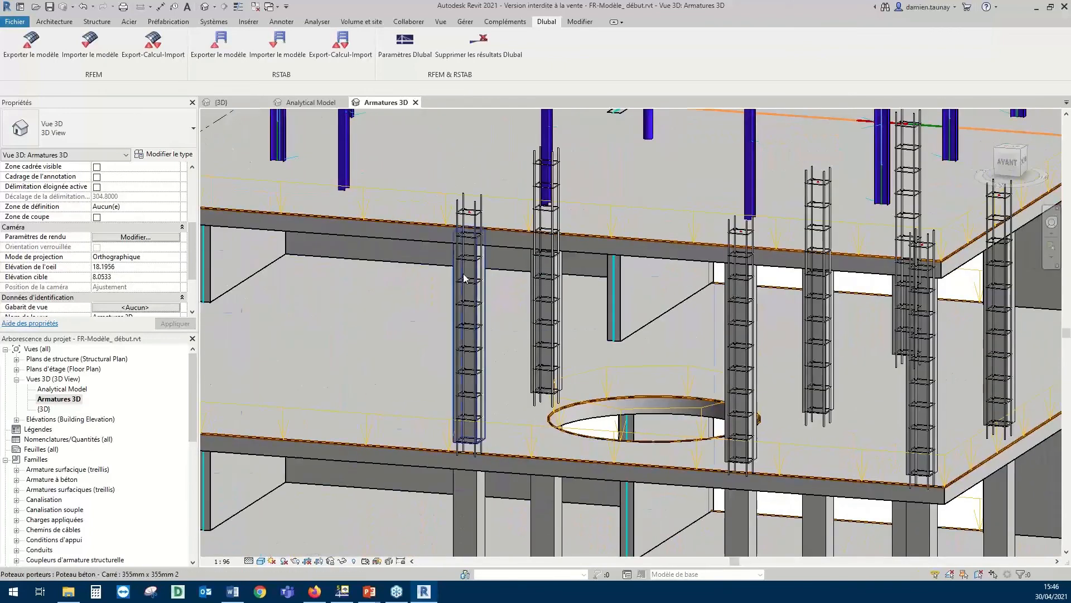
pyautogui.scroll(3, 461, 268)
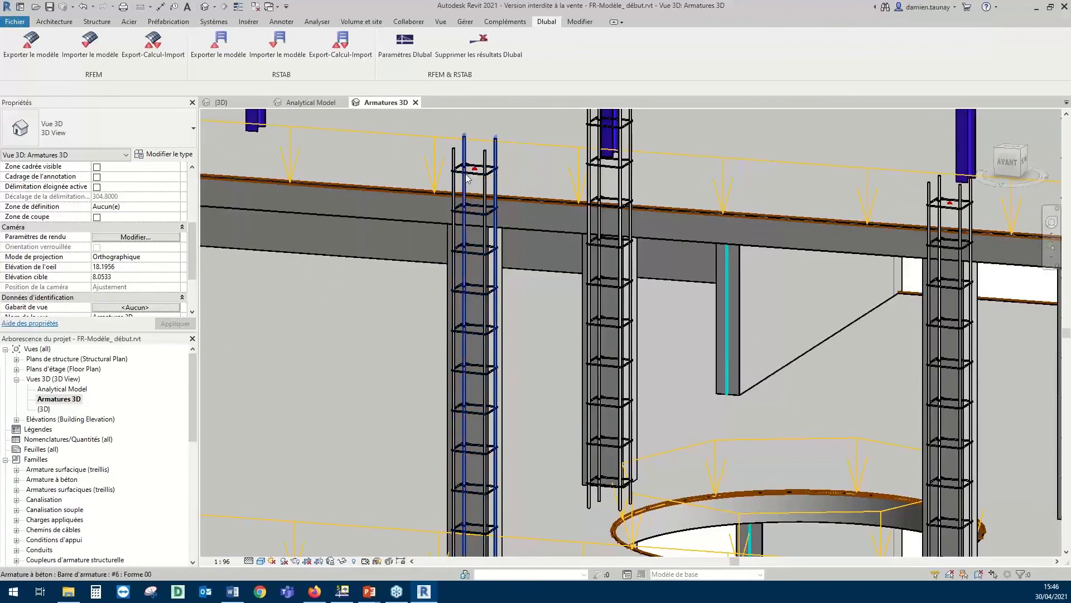
pyautogui.moveTo(487, 323); pyautogui.dragTo(329, 231, button='middle')
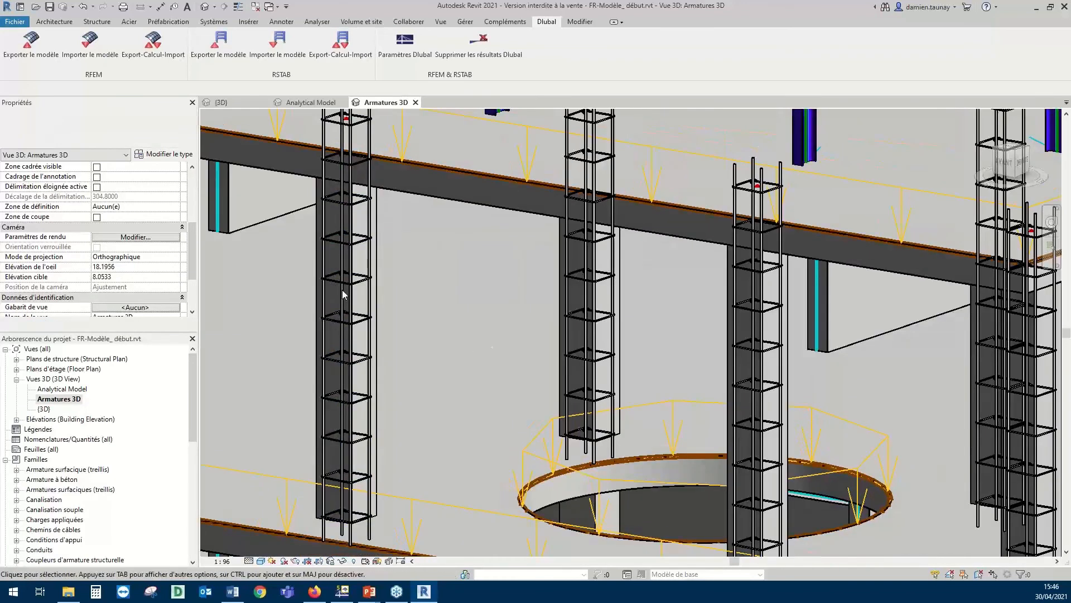
# Inspect the shape, hook and quantity properties of one column's stirrup set
pyautogui.click(338, 244)
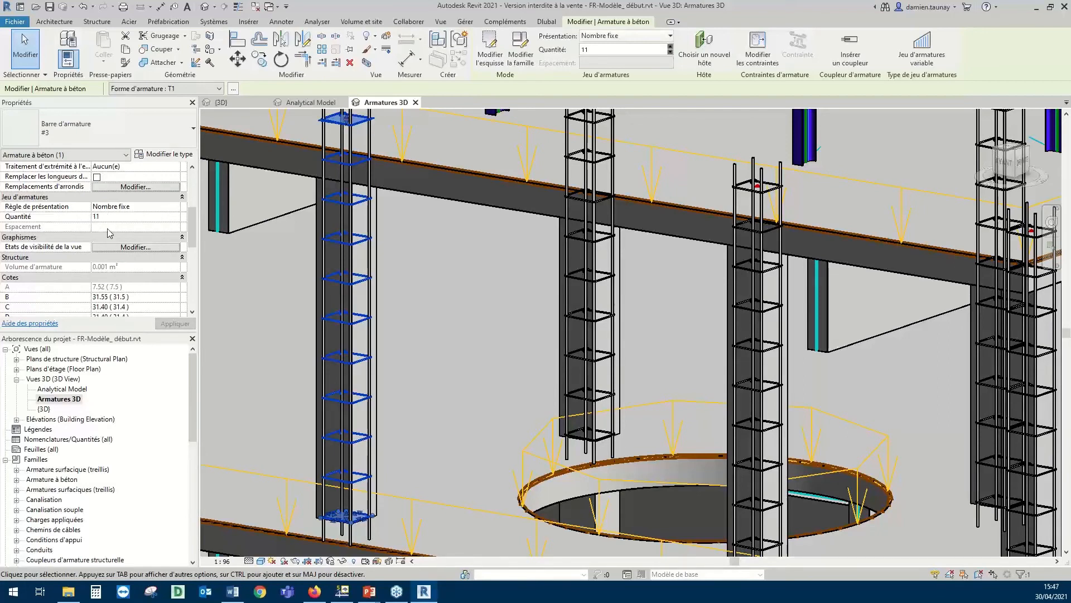
pyautogui.scroll(2, 109, 232)
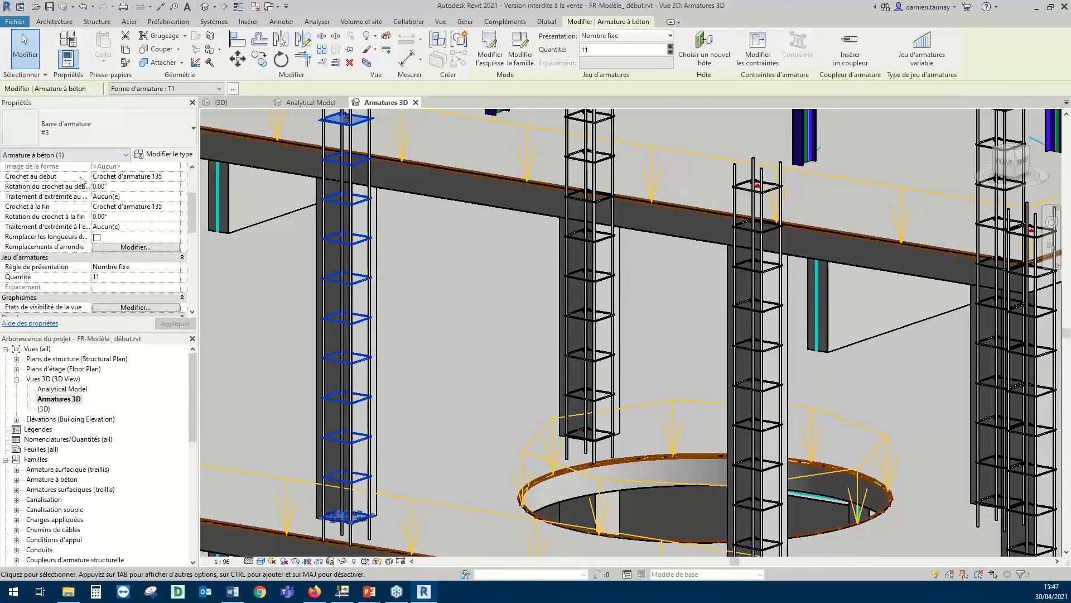
pyautogui.scroll(3, 134, 219)
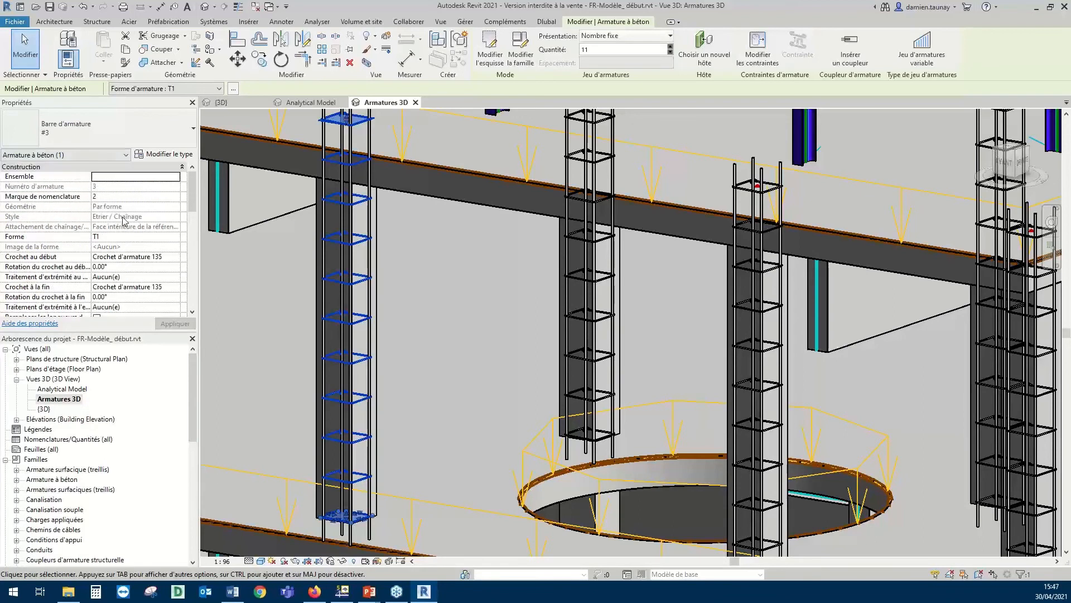
pyautogui.scroll(-6, 386, 271)
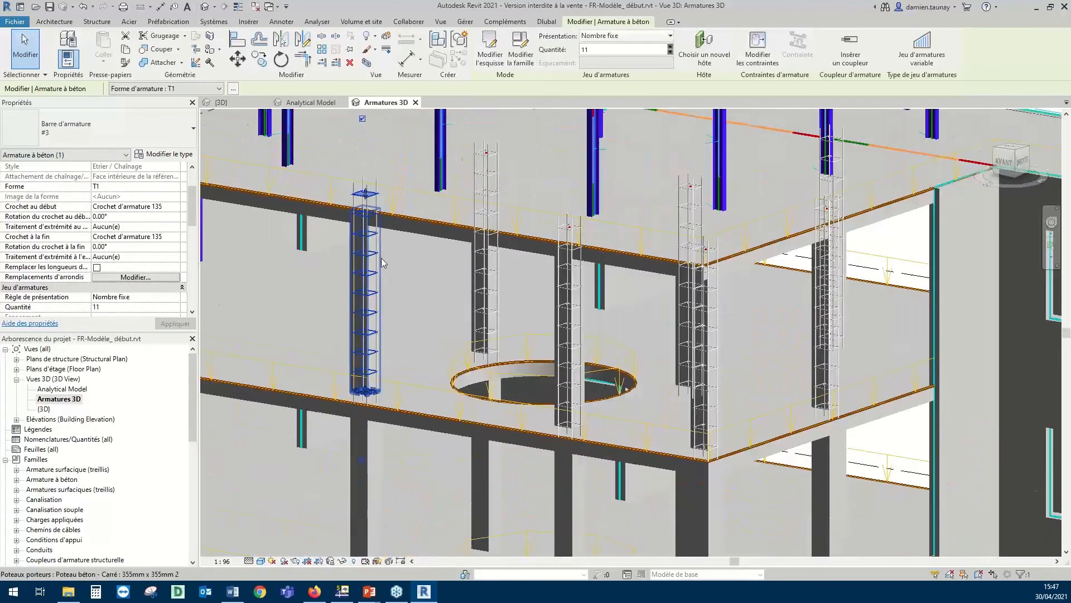
# Look over the whole building with its column reinforcement from several angles and return to the Analytical Model view
pyautogui.moveTo(390, 272); pyautogui.dragTo(457, 272, button='middle')
pyautogui.scroll(-5, 452, 265)
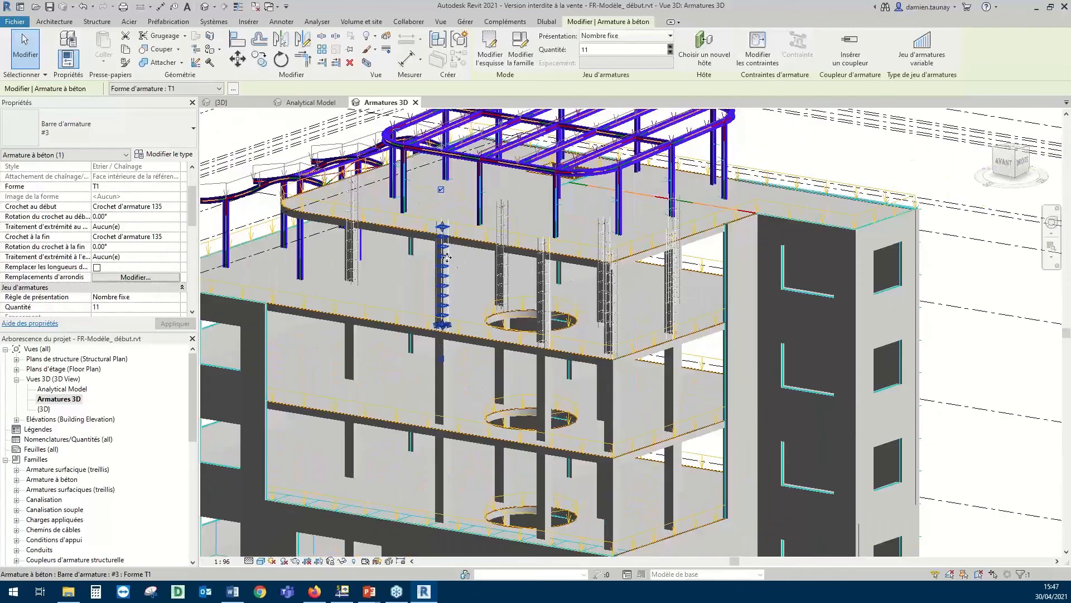
pyautogui.moveTo(229, 240); pyautogui.dragTo(253, 235, button='middle')
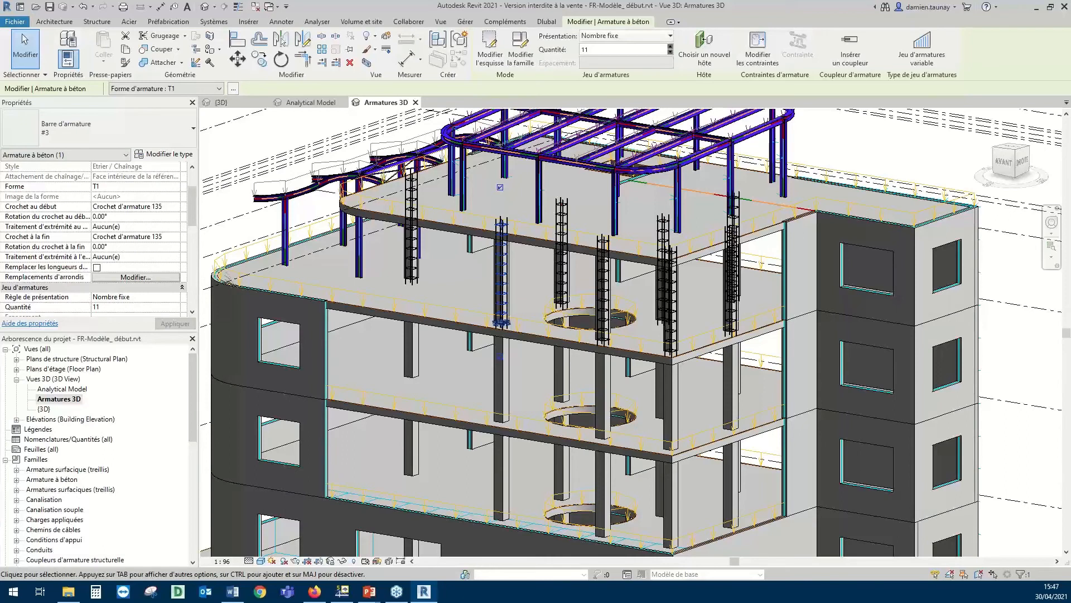
pyautogui.scroll(-3, 267, 248)
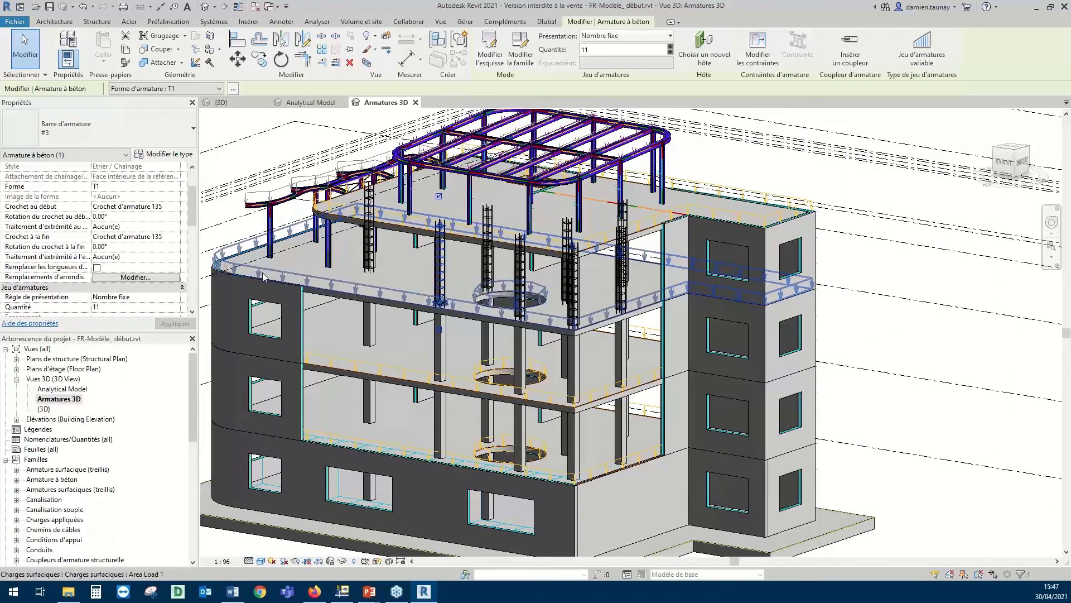
pyautogui.moveTo(882, 301); pyautogui.dragTo(913, 294, button='middle')
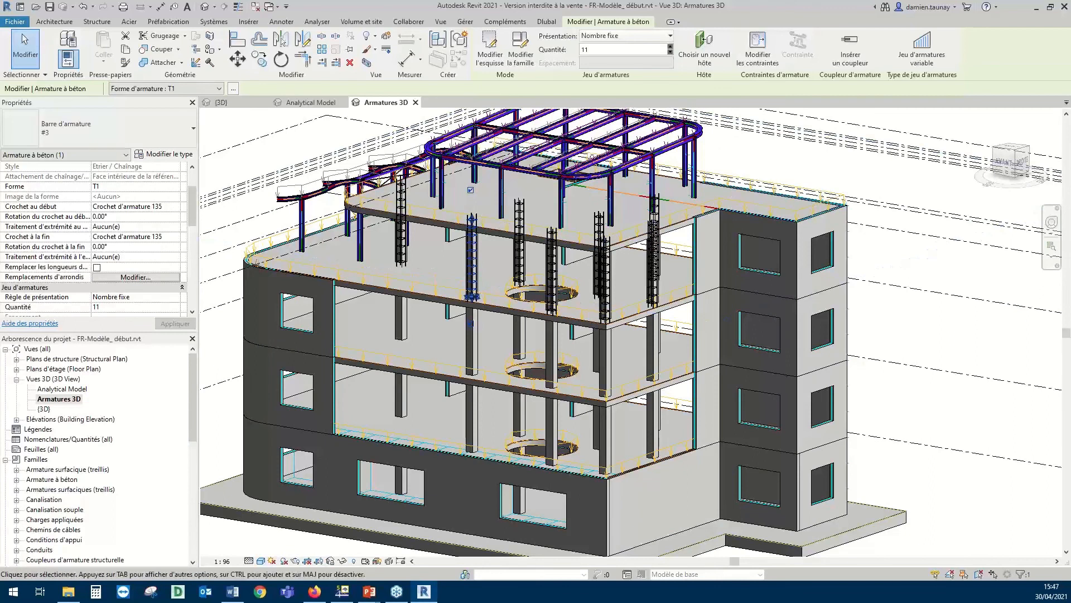
pyautogui.scroll(-2, 422, 157)
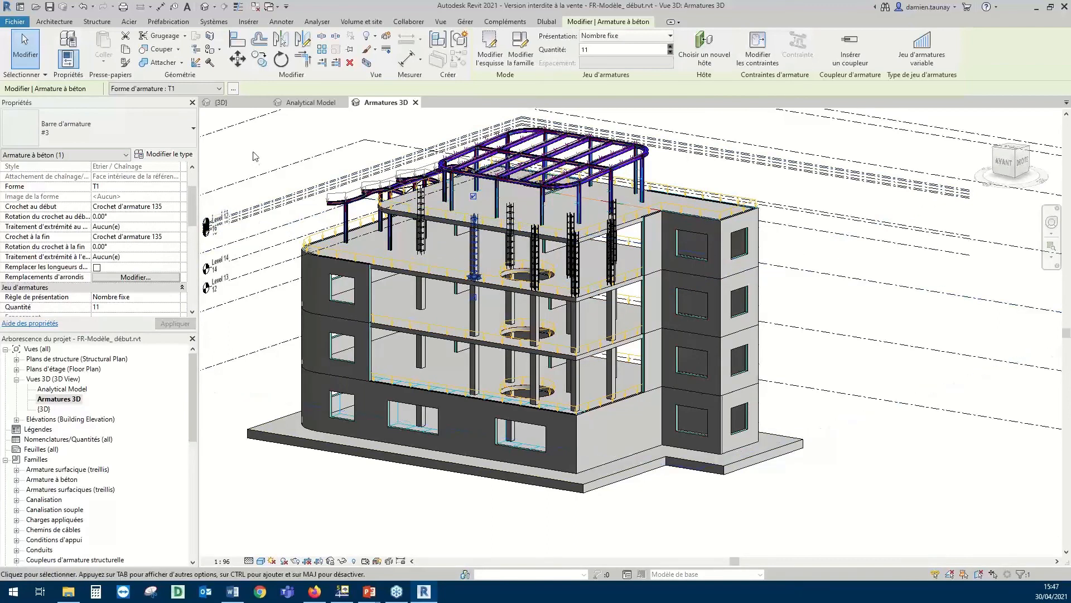
pyautogui.keyDown('shift'); pyautogui.moveTo(240, 468); pyautogui.dragTo(347, 470, button='middle'); pyautogui.keyUp('shift')
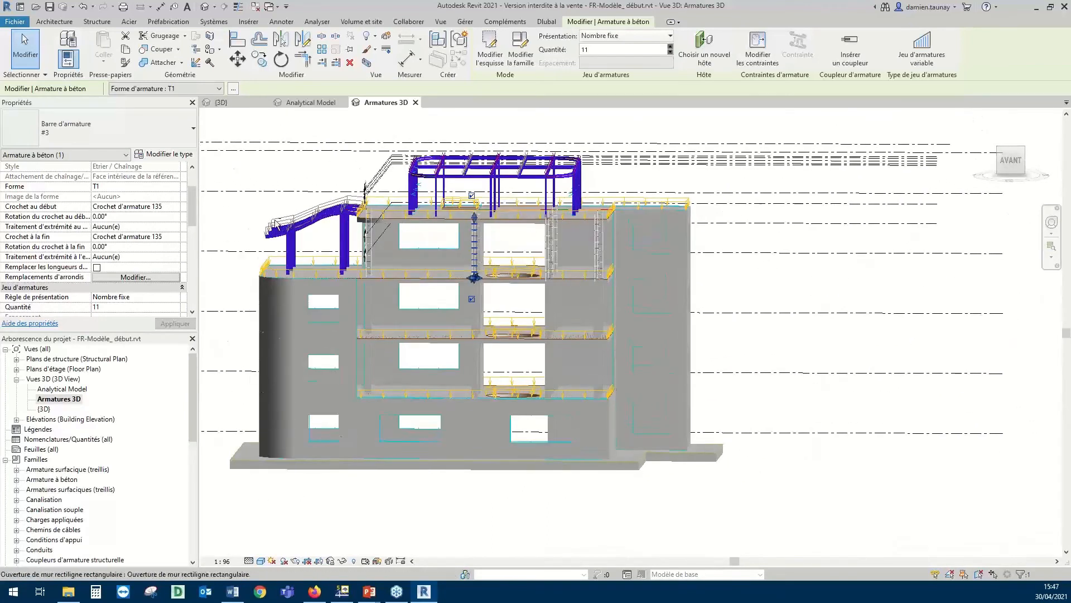
pyautogui.click(299, 104)
pyautogui.scroll(-4, 340, 181)
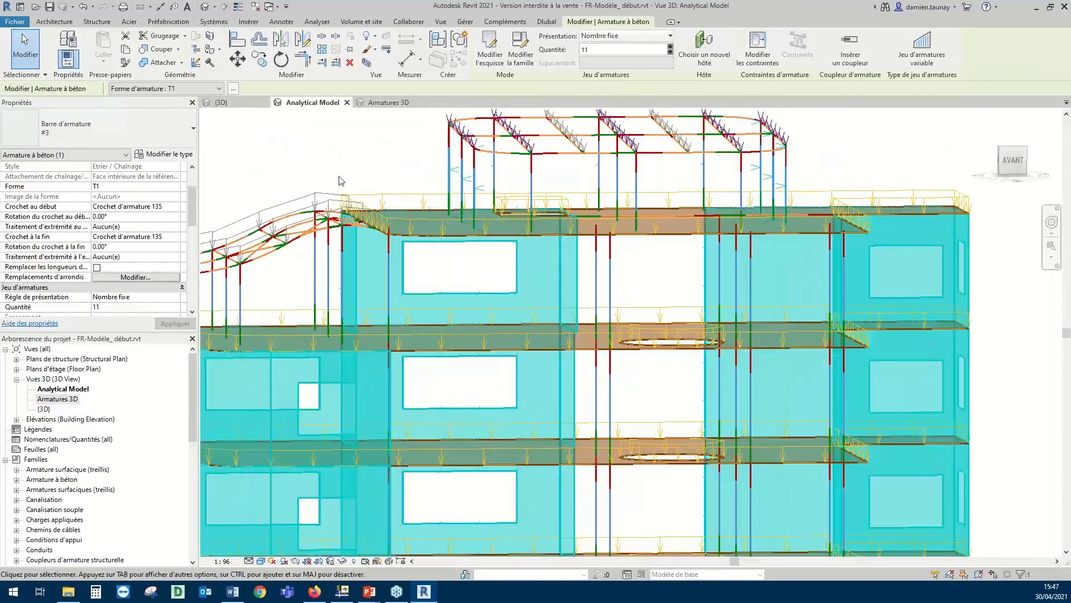
# Select the whole top storey of the building, with its slab, walls and columns, in the Analytical Model view
pyautogui.keyDown('shift'); pyautogui.moveTo(798, 333); pyautogui.dragTo(765, 323, button='middle'); pyautogui.keyUp('shift')
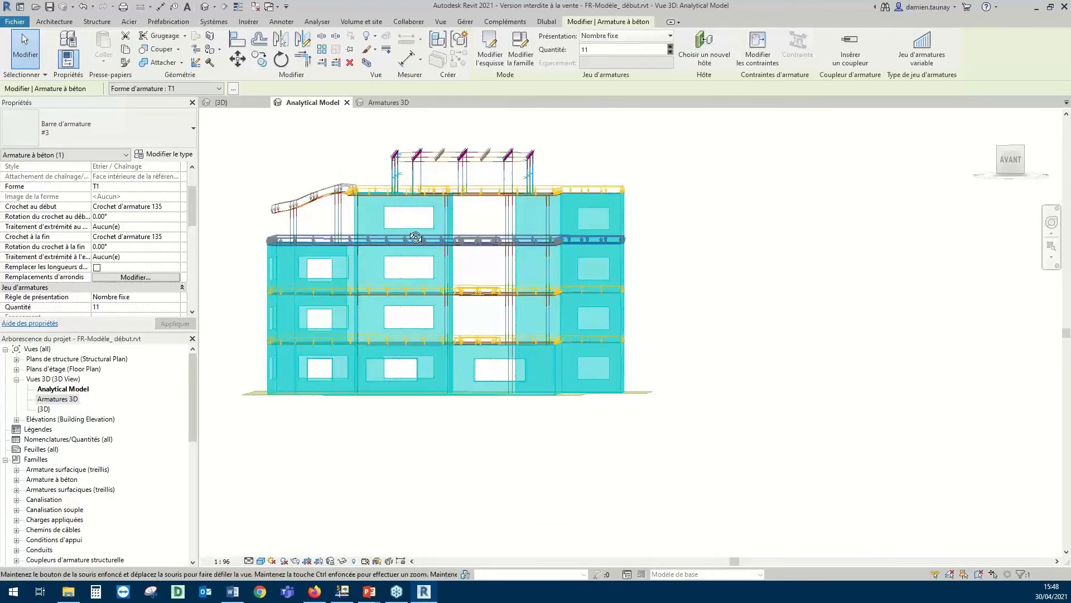
pyautogui.scroll(3, 375, 204)
pyautogui.moveTo(310, 159); pyautogui.dragTo(818, 313)
pyautogui.keyDown('shift'); pyautogui.moveTo(550, 235); pyautogui.dragTo(349, 218, button='middle'); pyautogui.keyUp('shift')
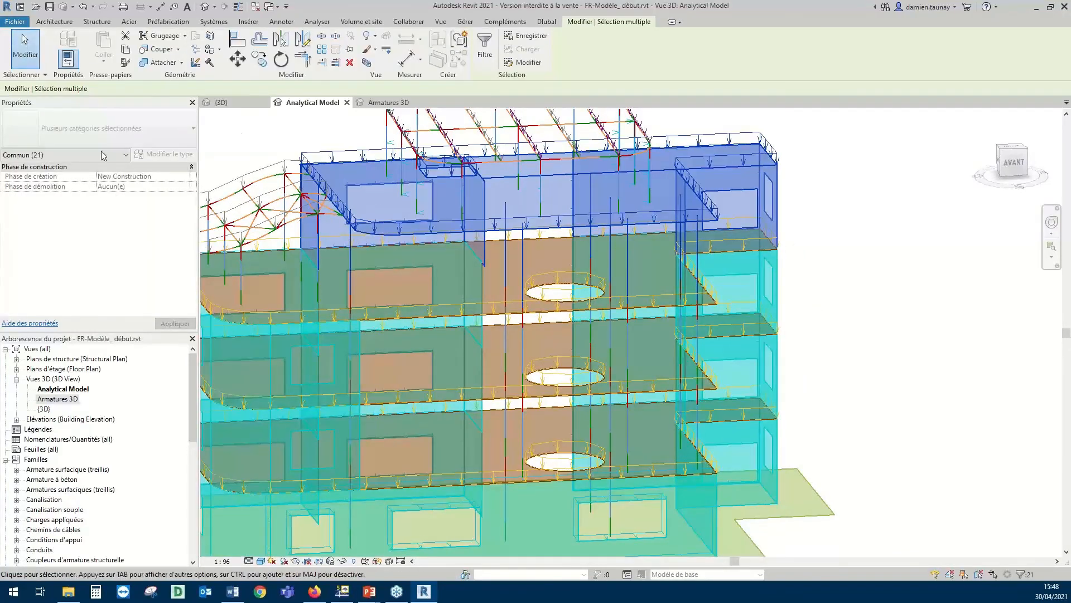
pyautogui.scroll(-2, 347, 215)
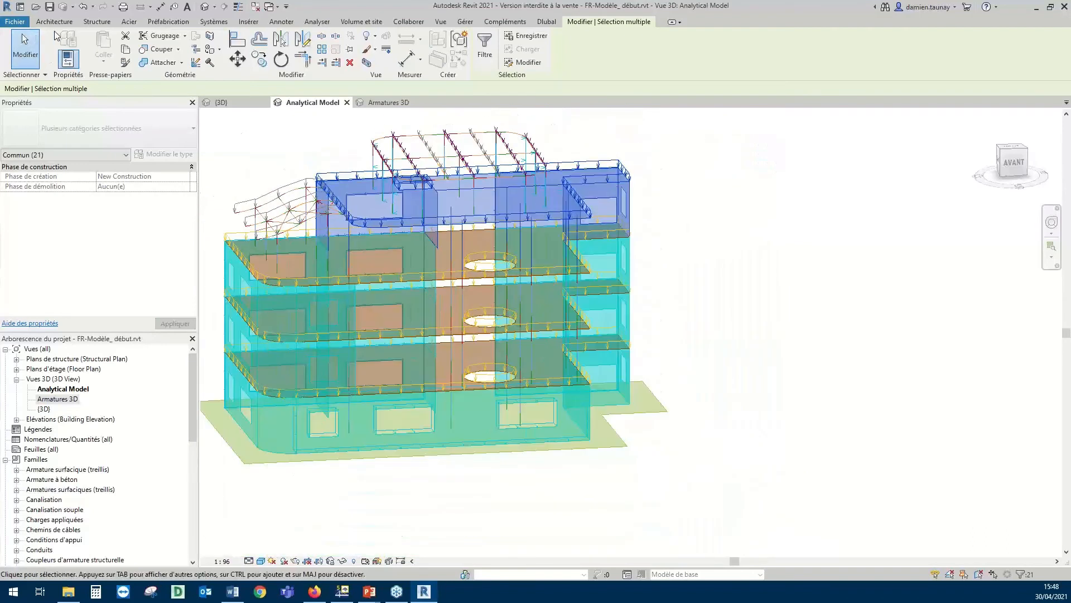
# Export the selected top-storey elements to RFEM as a new structure, with member eccentricities applied and the Z direction upward
pyautogui.click(537, 22)
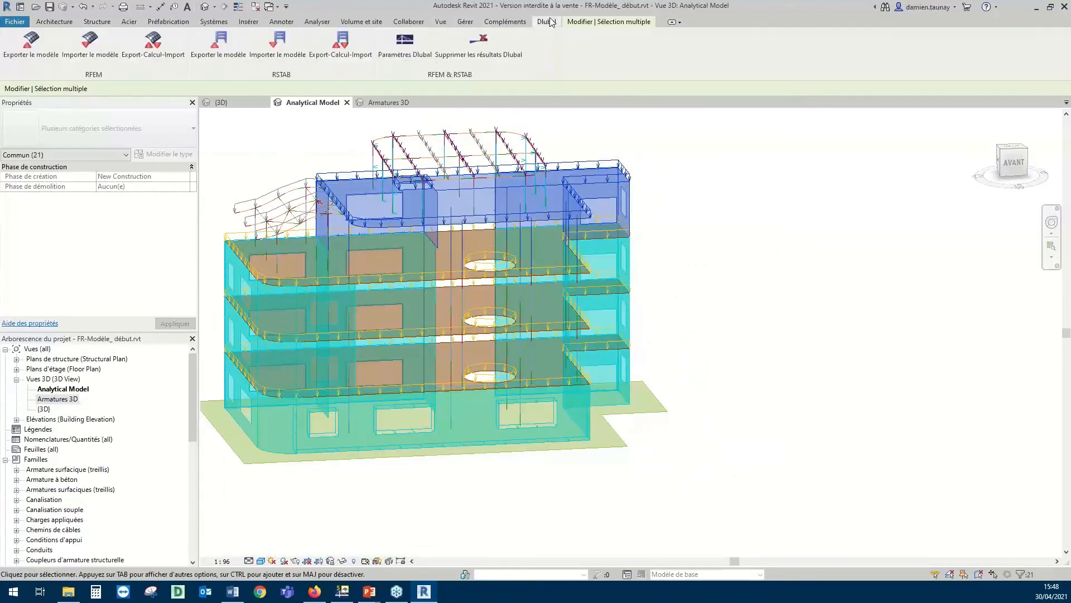
pyautogui.click(31, 39)
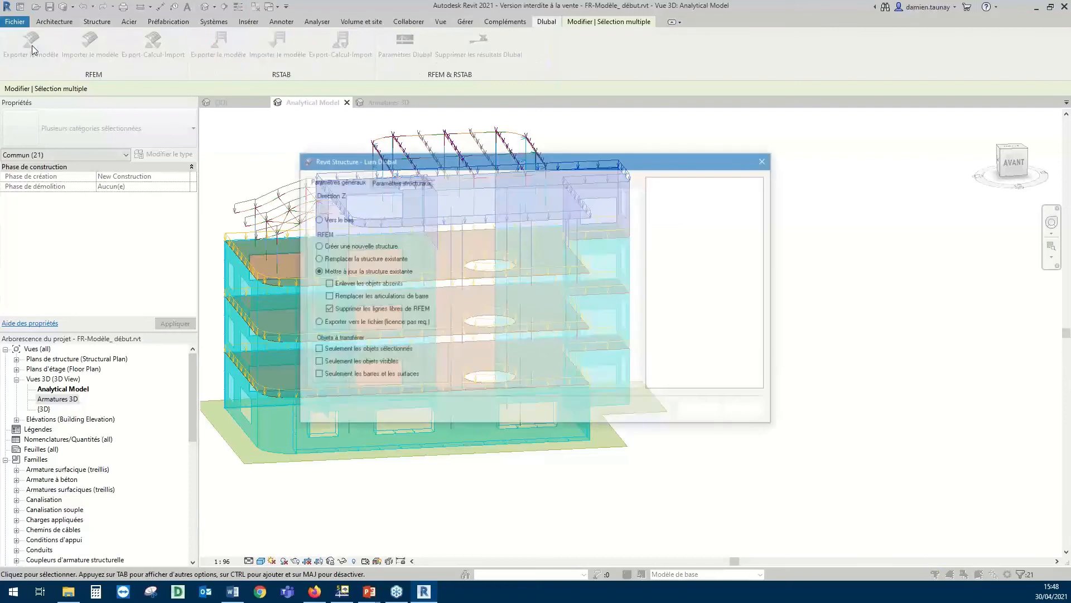
pyautogui.click(315, 245)
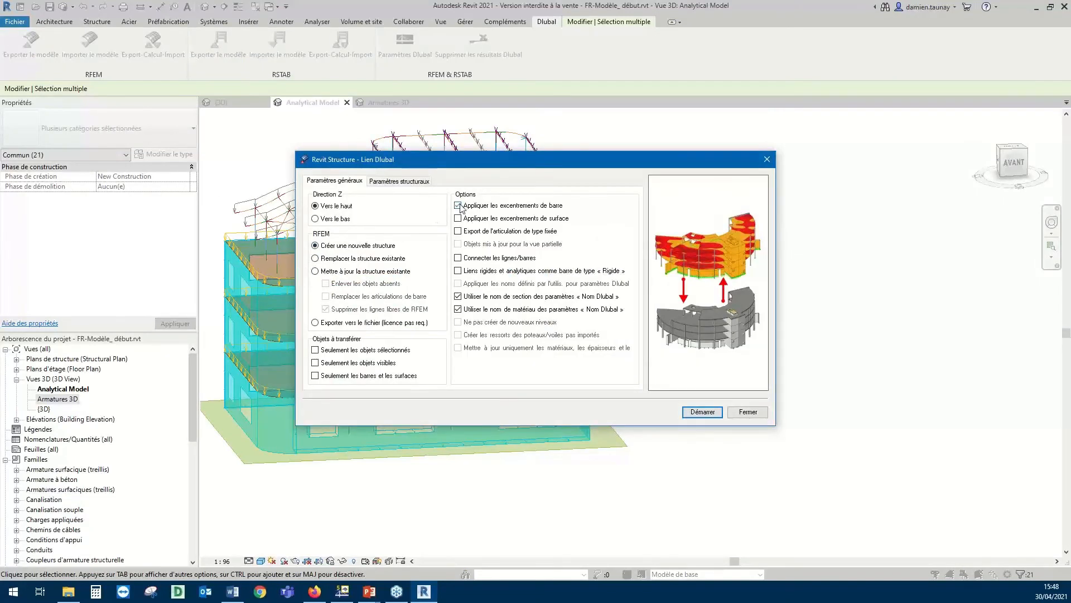
pyautogui.click(401, 184)
pyautogui.click(327, 184)
pyautogui.click(705, 413)
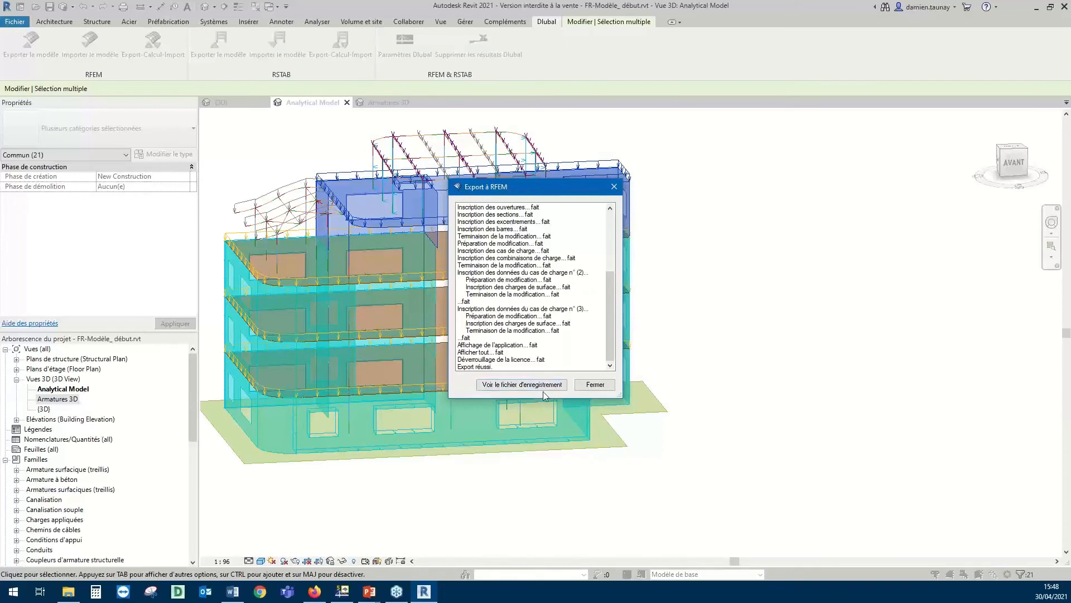
# Switch to RFEM, look over the exported top storey and assign nodal supports to the bases of the concrete columns
pyautogui.click(348, 599)
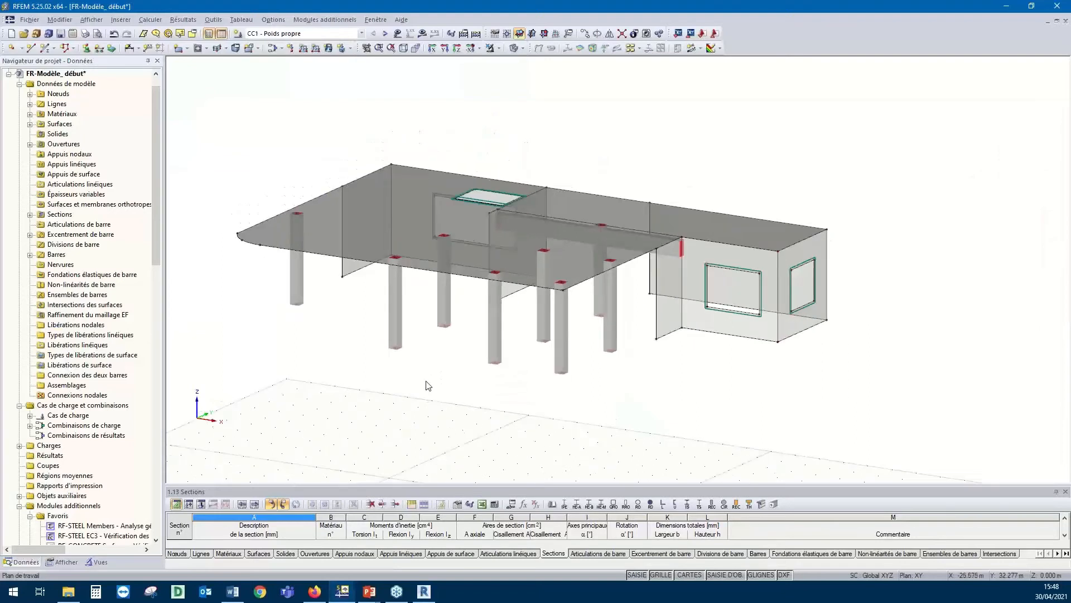
pyautogui.keyDown('ctrl'); pyautogui.moveTo(399, 388); pyautogui.dragTo(536, 375, button='middle'); pyautogui.keyUp('ctrl')
pyautogui.keyDown('ctrl'); pyautogui.moveTo(460, 387); pyautogui.dragTo(641, 370, button='middle'); pyautogui.keyUp('ctrl')
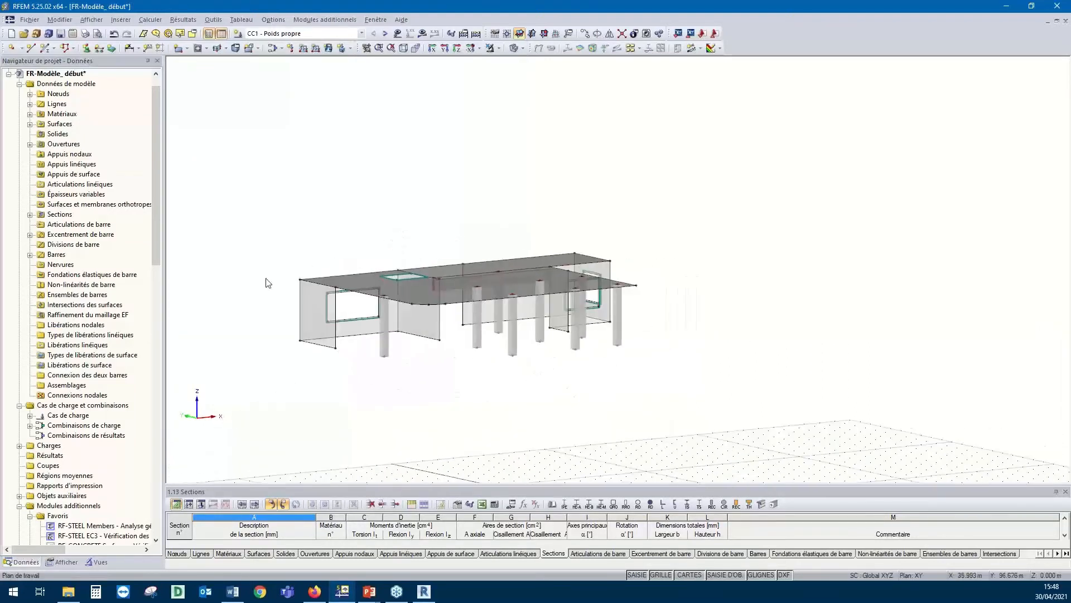
pyautogui.keyDown('ctrl'); pyautogui.moveTo(413, 343); pyautogui.dragTo(568, 401, button='middle'); pyautogui.keyUp('ctrl')
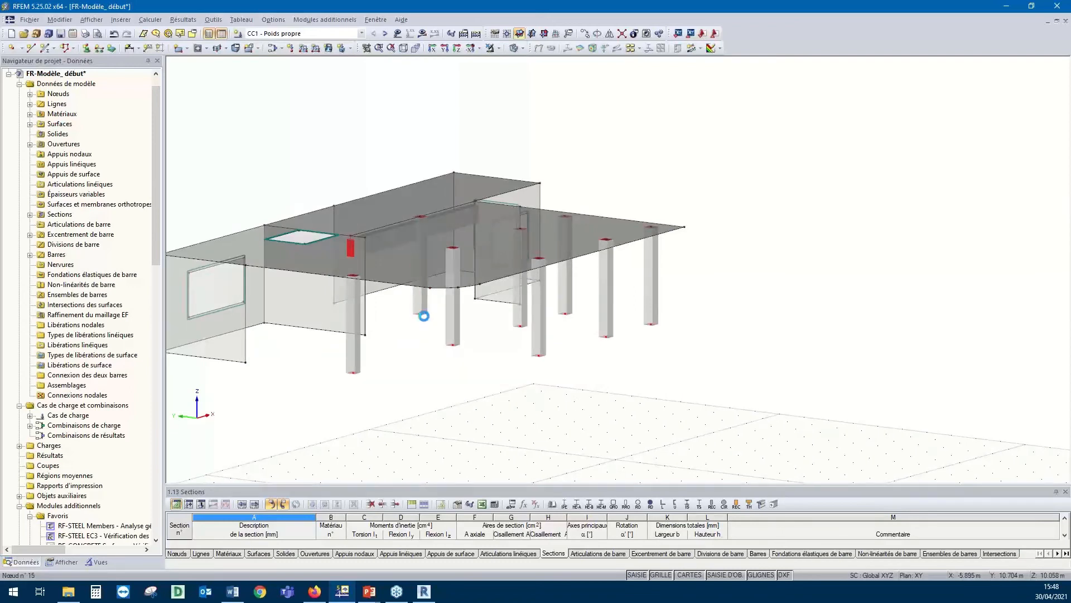
pyautogui.click(87, 48)
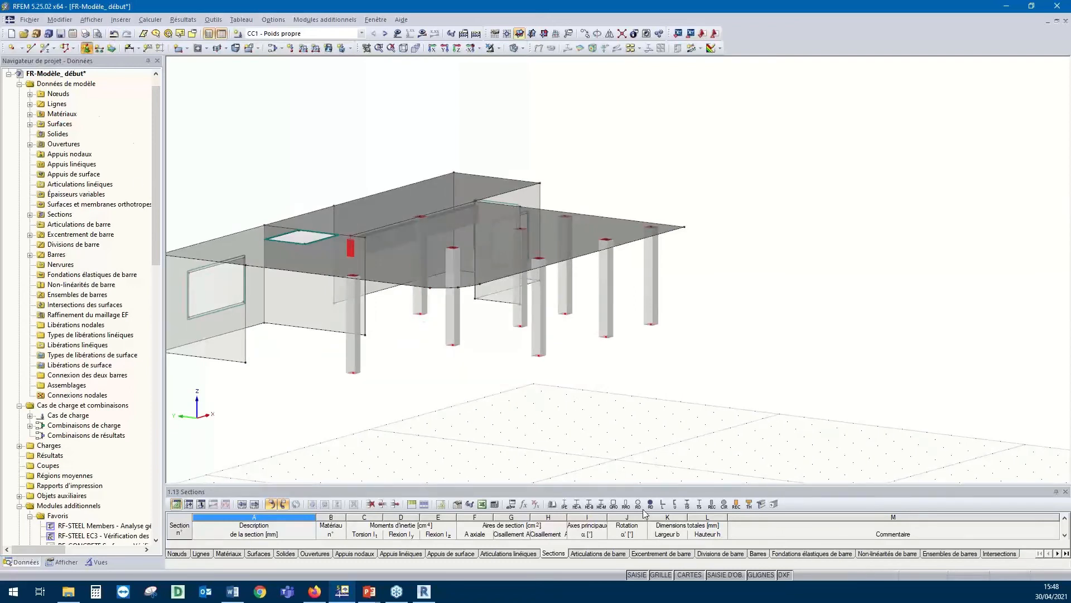
pyautogui.click(636, 394)
# Assign hinged (Articulé) line supports to the bottom edges of all the walls
pyautogui.moveTo(393, 412); pyautogui.dragTo(720, 349, button='middle')
pyautogui.moveTo(415, 303); pyautogui.dragTo(619, 351)
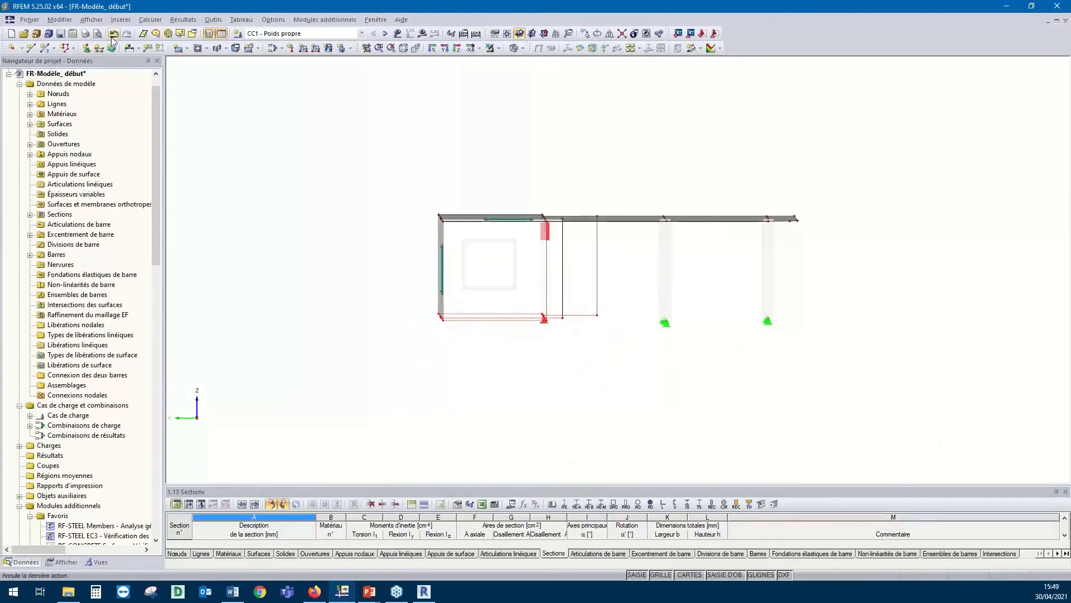
pyautogui.click(98, 48)
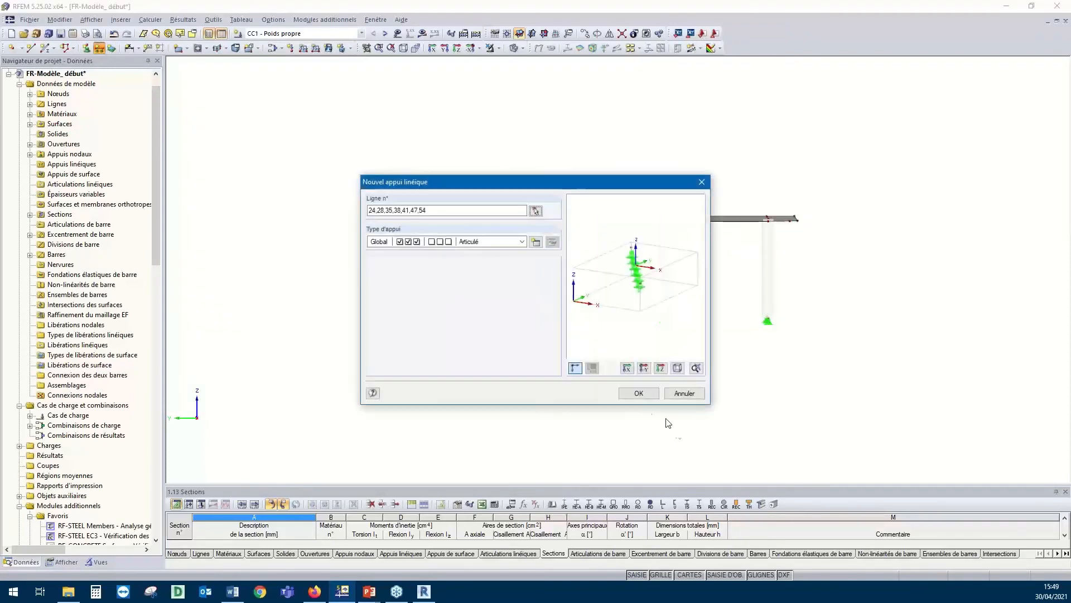
pyautogui.click(639, 393)
pyautogui.keyDown('ctrl'); pyautogui.moveTo(644, 419); pyautogui.dragTo(579, 375, button='middle'); pyautogui.keyUp('ctrl')
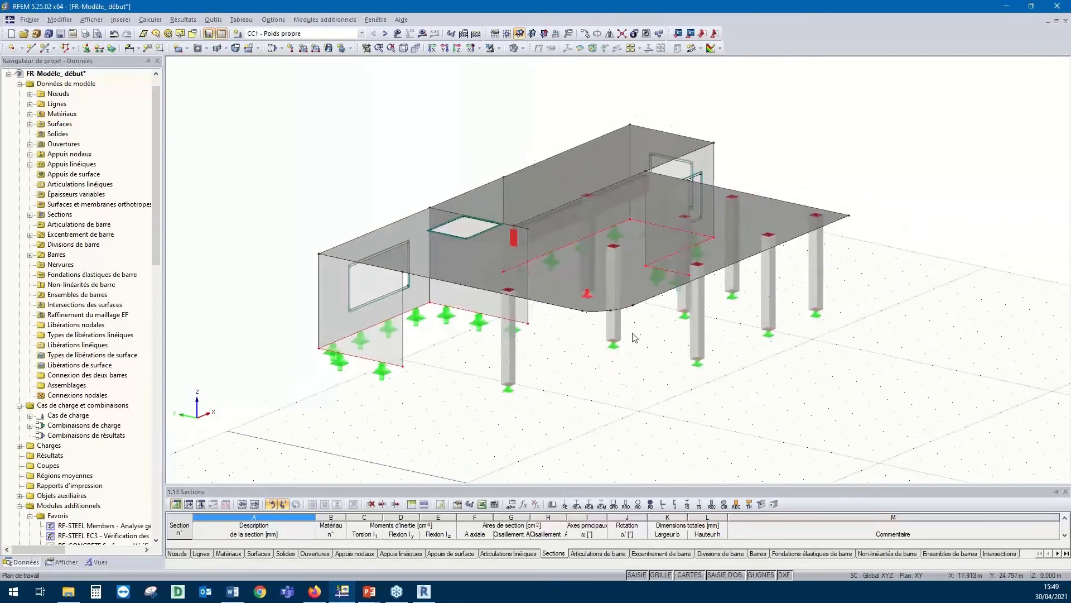
pyautogui.keyDown('ctrl'); pyautogui.moveTo(748, 418); pyautogui.dragTo(807, 397, button='middle'); pyautogui.keyUp('ctrl')
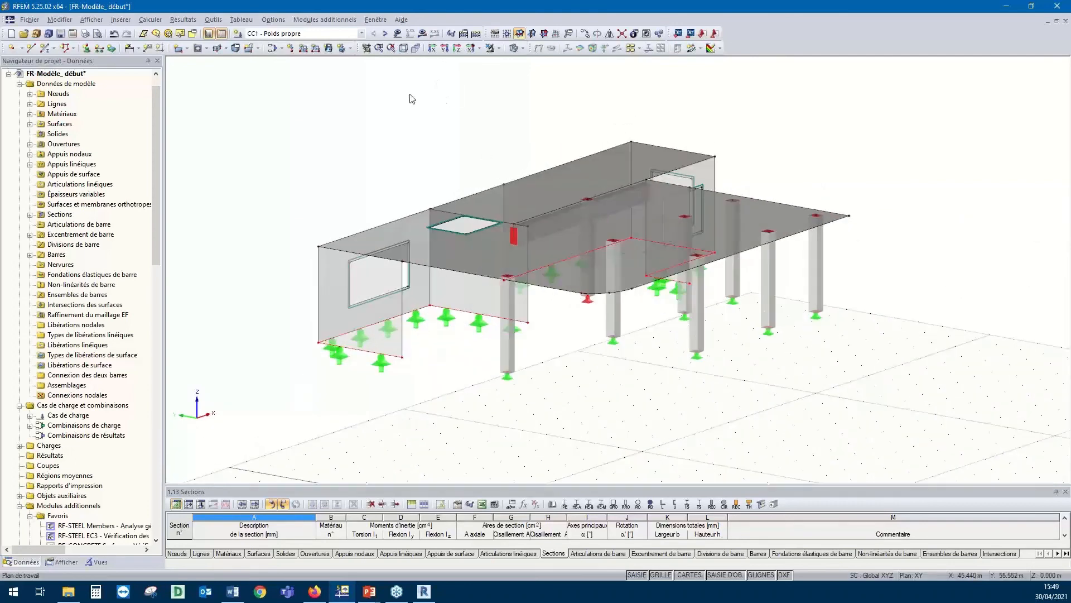
# Display the loads on the model for load cases CC2 - Charge d'exploitation and CC3 - Vent 1
pyautogui.click(385, 34)
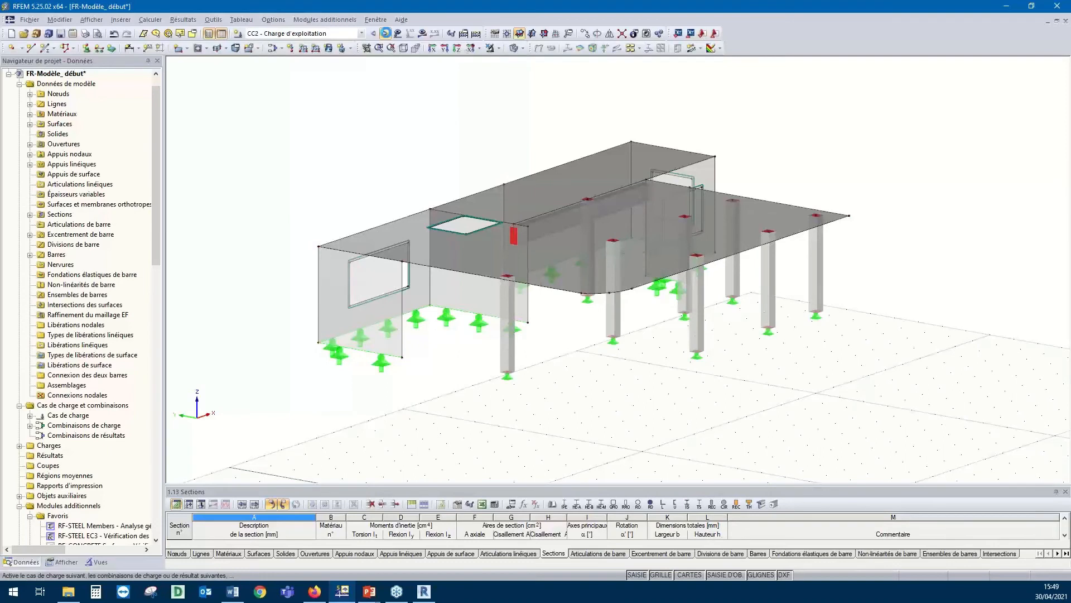
pyautogui.scroll(-1, 424, 144)
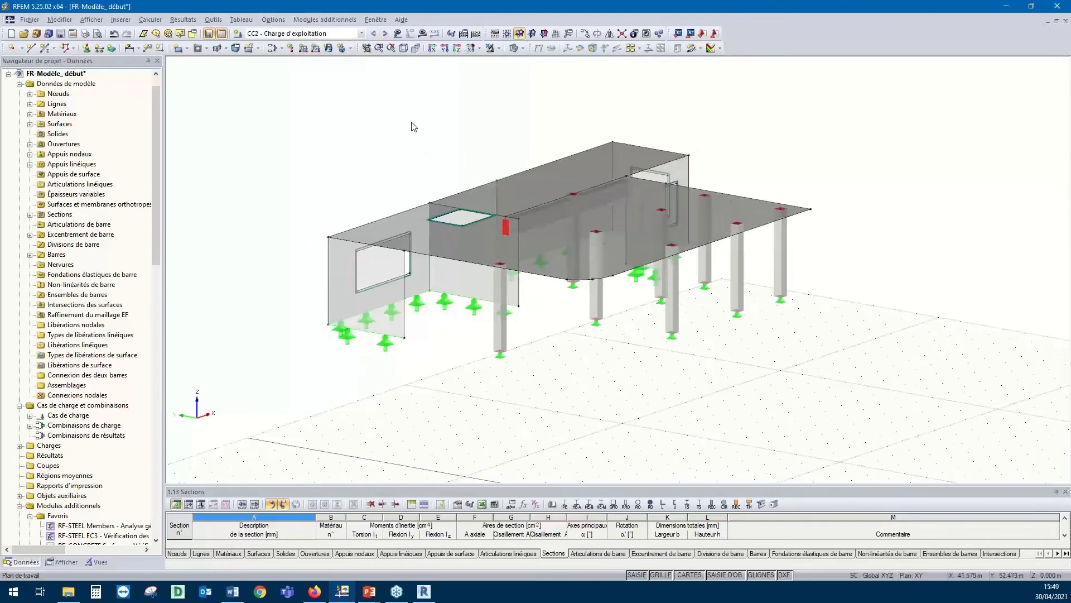
pyautogui.click(397, 34)
pyautogui.keyDown('ctrl'); pyautogui.moveTo(720, 133); pyautogui.dragTo(682, 116, button='middle'); pyautogui.keyUp('ctrl')
pyautogui.keyDown('ctrl'); pyautogui.moveTo(525, 121); pyautogui.dragTo(525, 126, button='middle'); pyautogui.keyUp('ctrl')
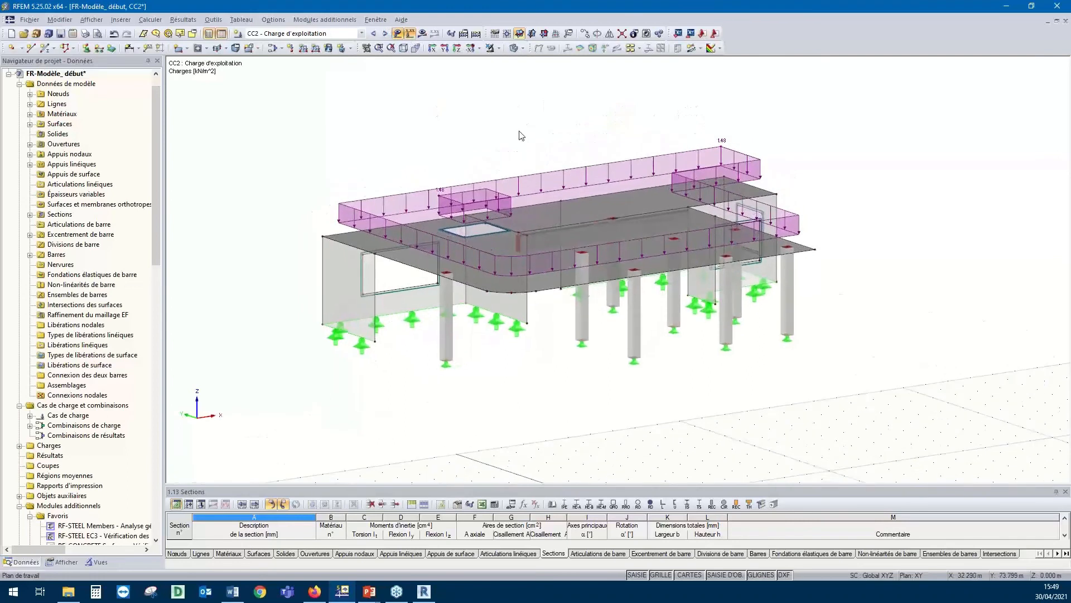
pyautogui.click(385, 34)
pyautogui.click(362, 34)
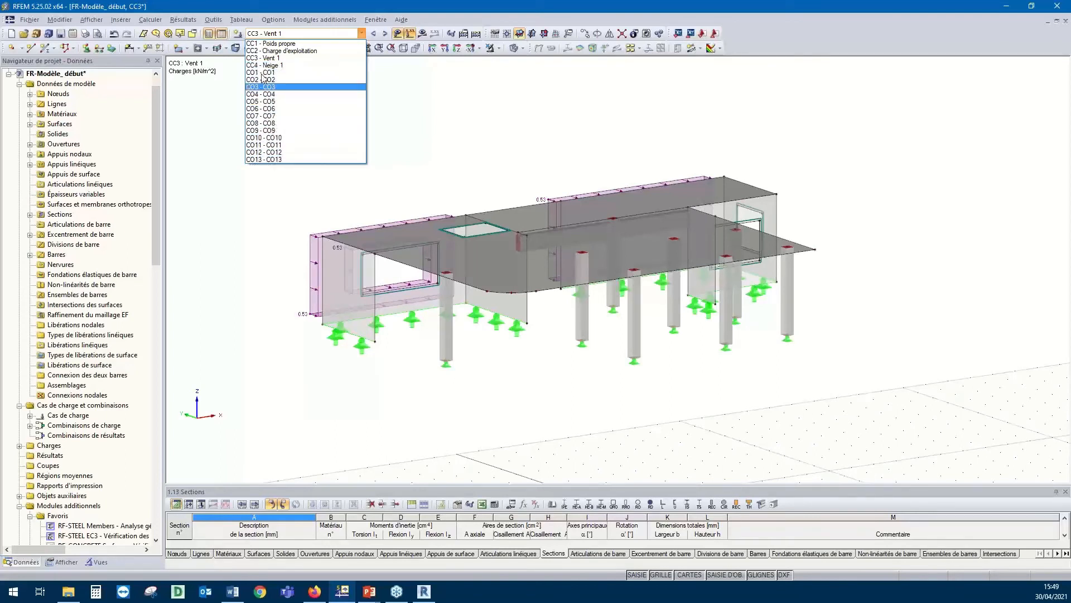
pyautogui.click(282, 58)
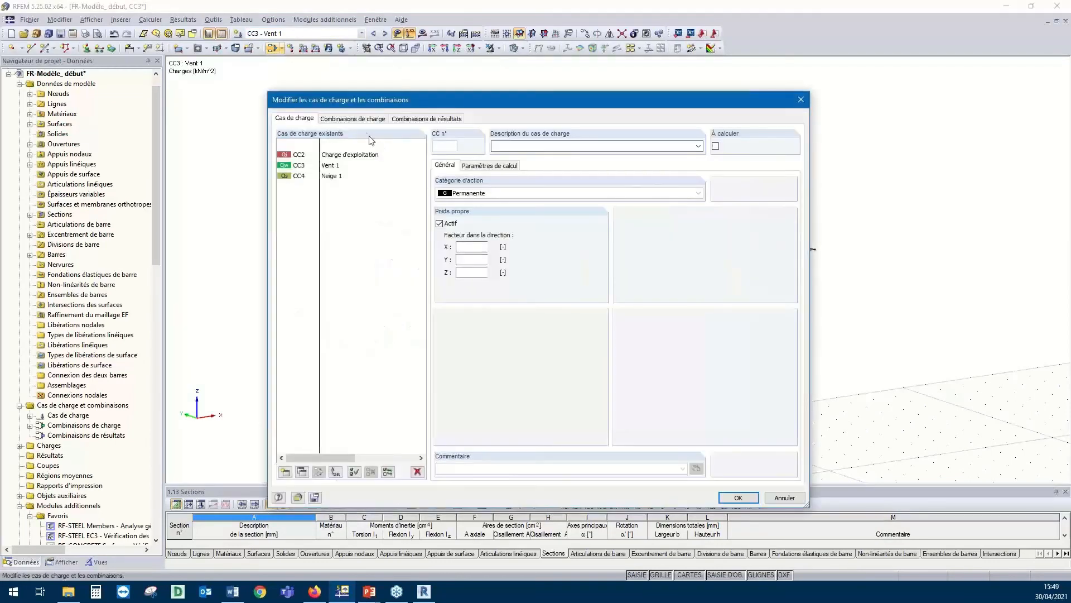
# Review the load combinations, checking which load cases and factors make up CO7
pyautogui.click(418, 119)
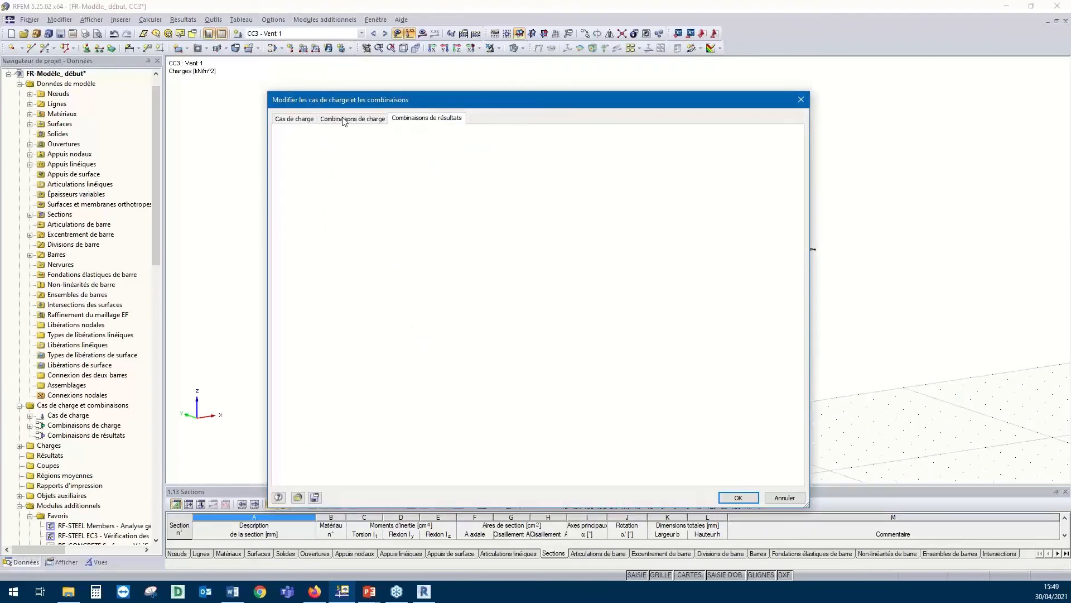
pyautogui.click(344, 120)
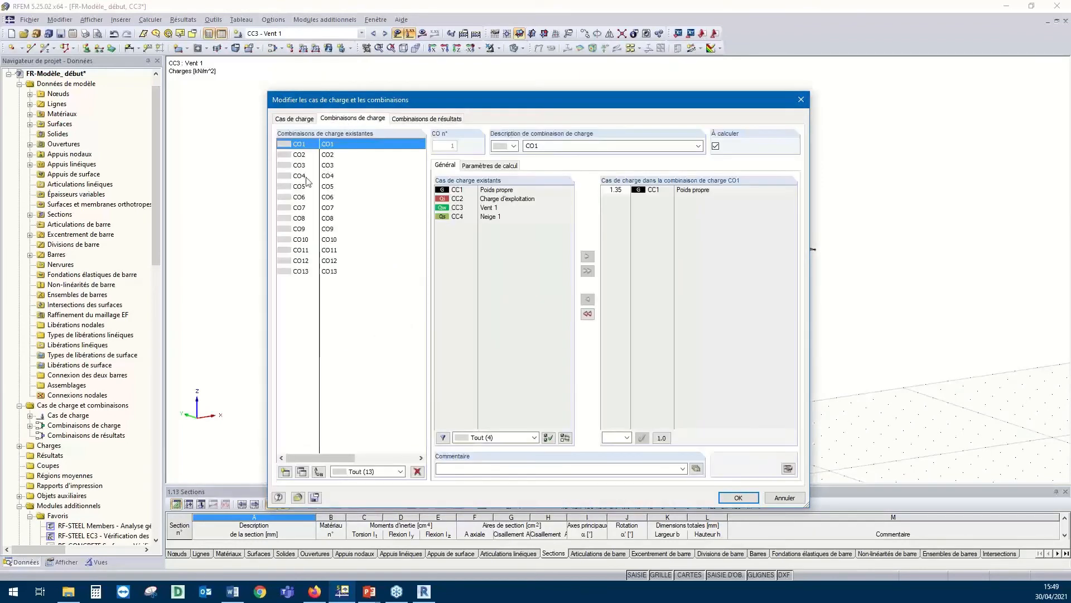
pyautogui.click(328, 208)
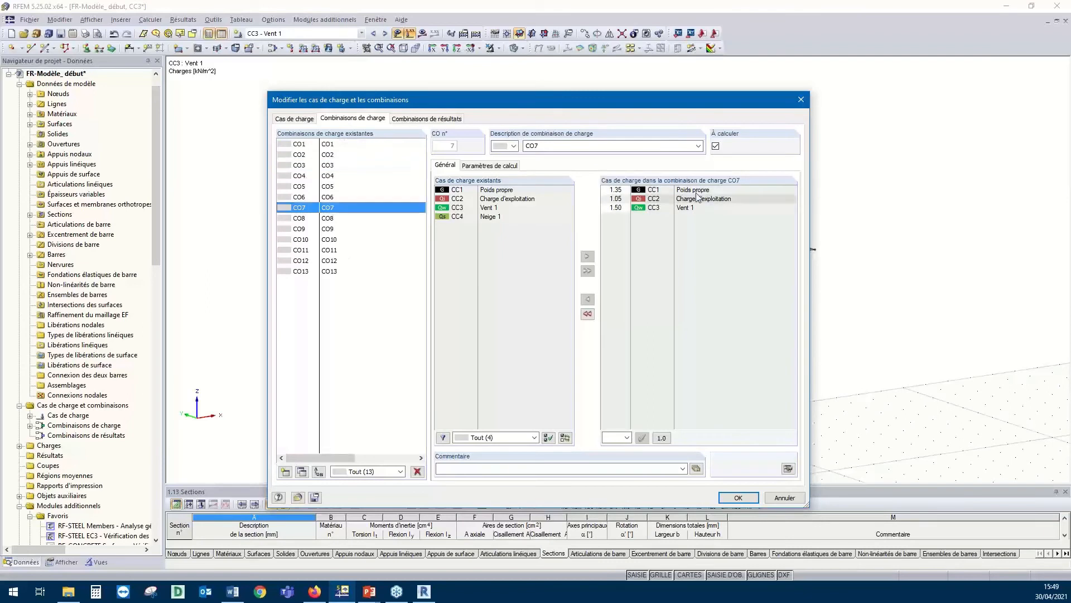
pyautogui.click(802, 100)
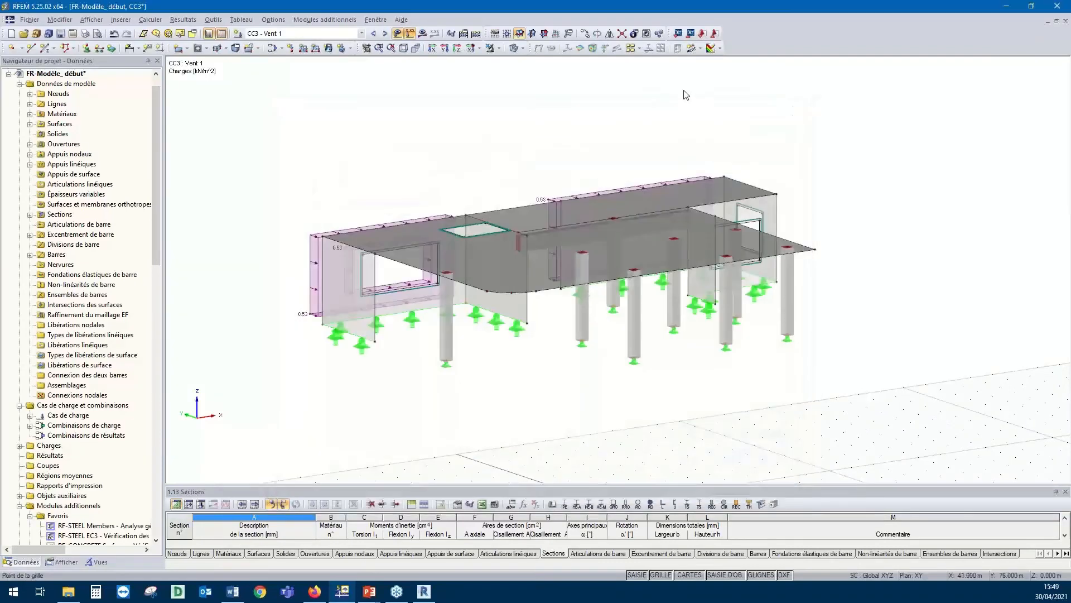
# Open the recent model Charpente.rf5 without creating a new project for its folder
pyautogui.keyDown('ctrl'); pyautogui.moveTo(497, 136); pyautogui.dragTo(491, 168, button='middle'); pyautogui.keyUp('ctrl')
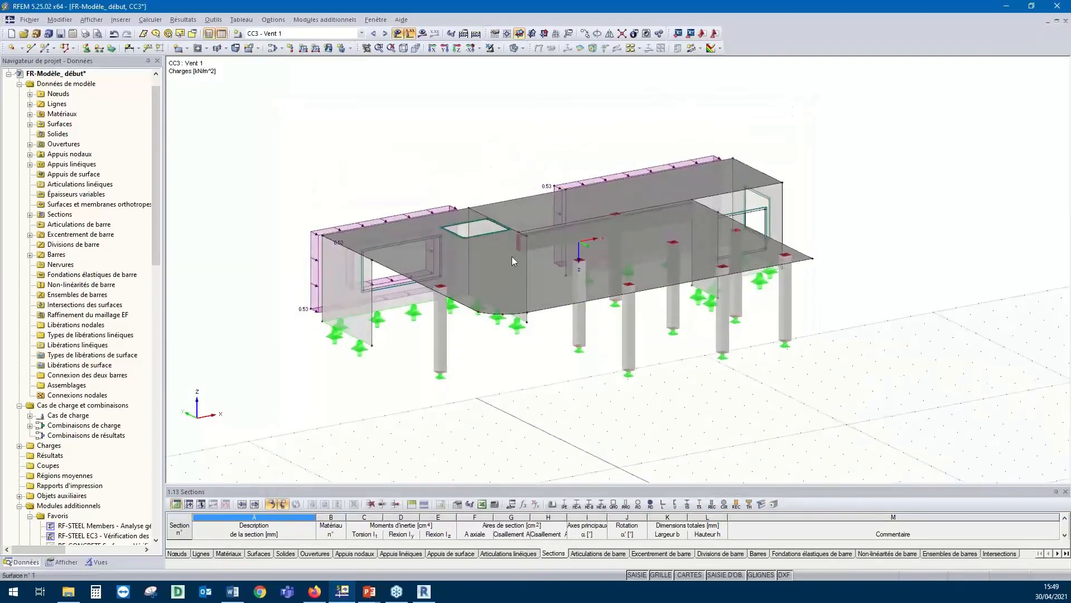
pyautogui.keyDown('ctrl'); pyautogui.moveTo(617, 161); pyautogui.dragTo(595, 159, button='middle'); pyautogui.keyUp('ctrl')
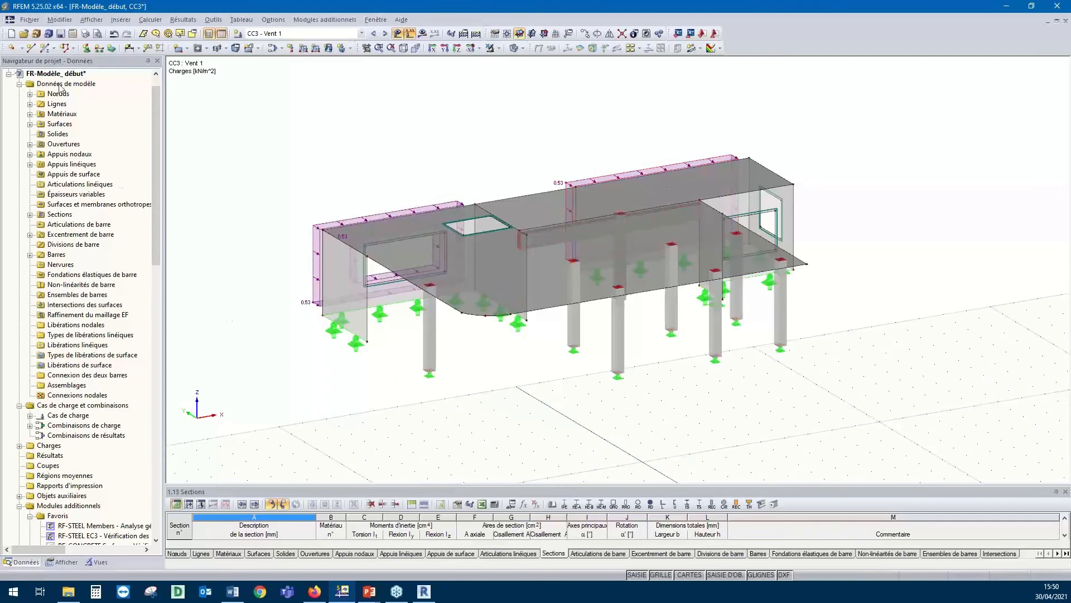
pyautogui.click(29, 24)
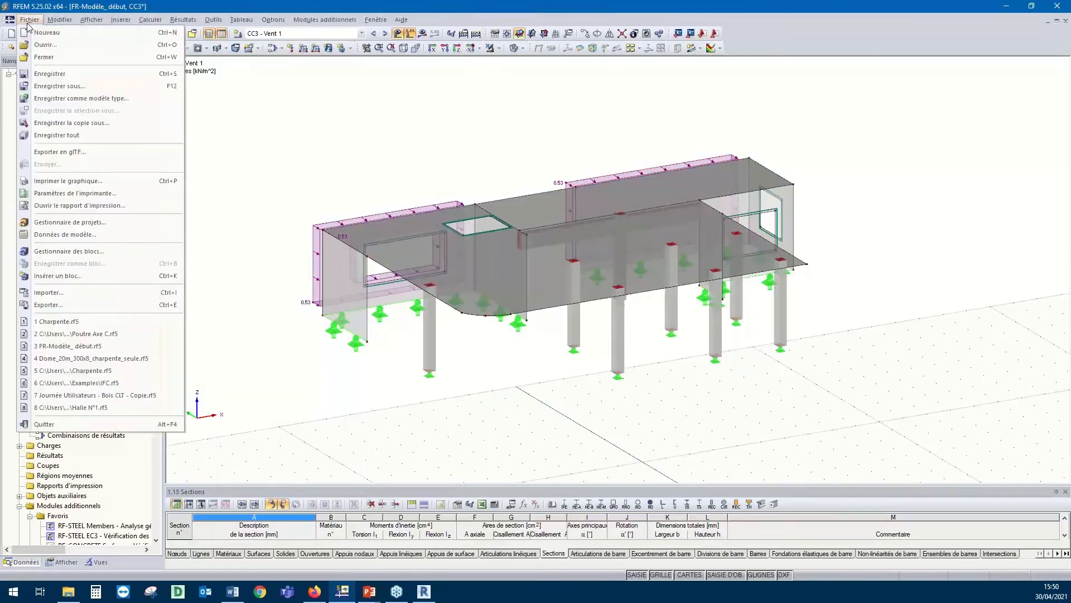
pyautogui.click(72, 321)
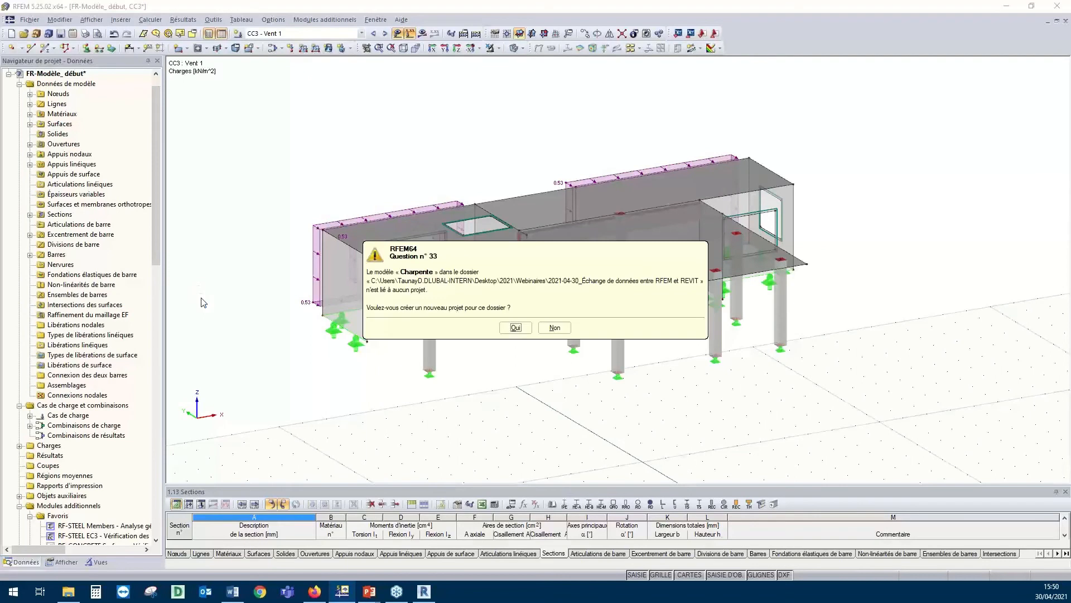
pyautogui.click(555, 329)
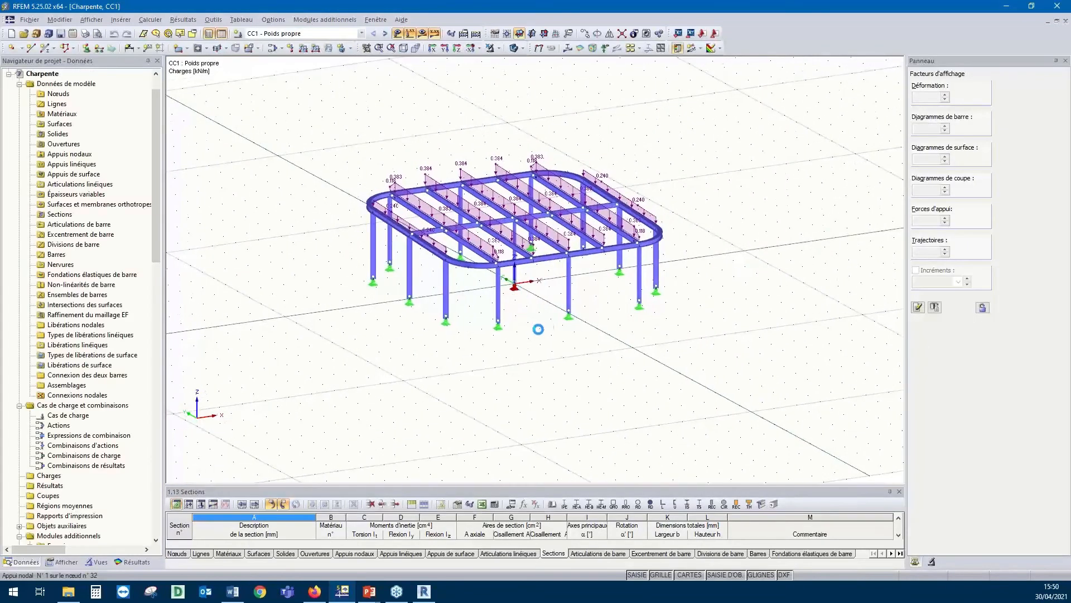
# View the timber frame's deformation and support reactions under CC1 - Poids propre, leaving only the reactions displayed
pyautogui.keyDown('ctrl'); pyautogui.moveTo(560, 323); pyautogui.dragTo(682, 324, button='middle'); pyautogui.keyUp('ctrl')
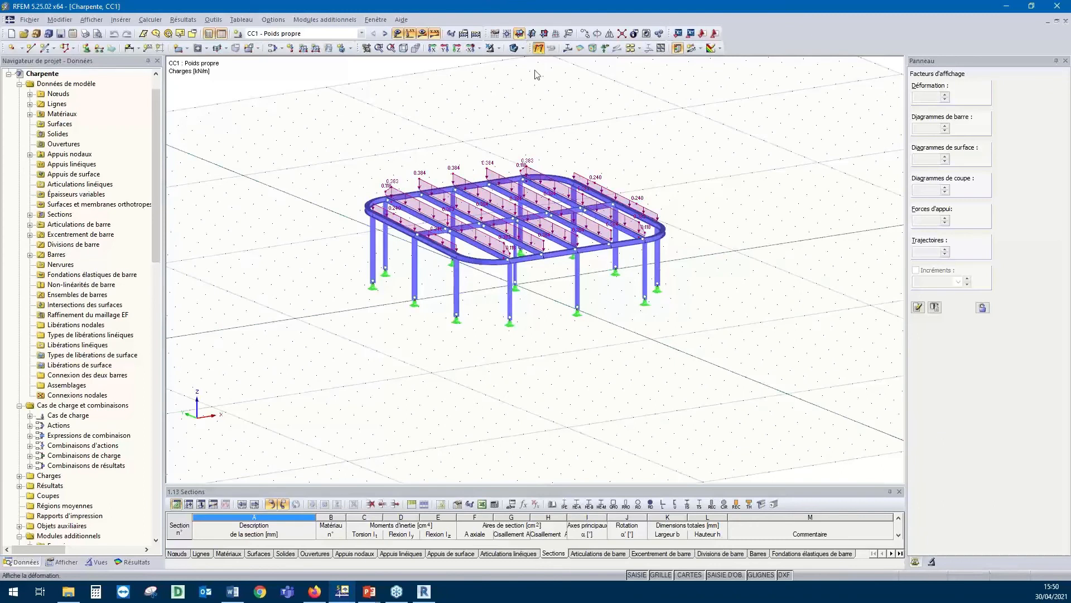
pyautogui.keyDown('ctrl'); pyautogui.moveTo(597, 333); pyautogui.dragTo(565, 348, button='middle'); pyautogui.keyUp('ctrl')
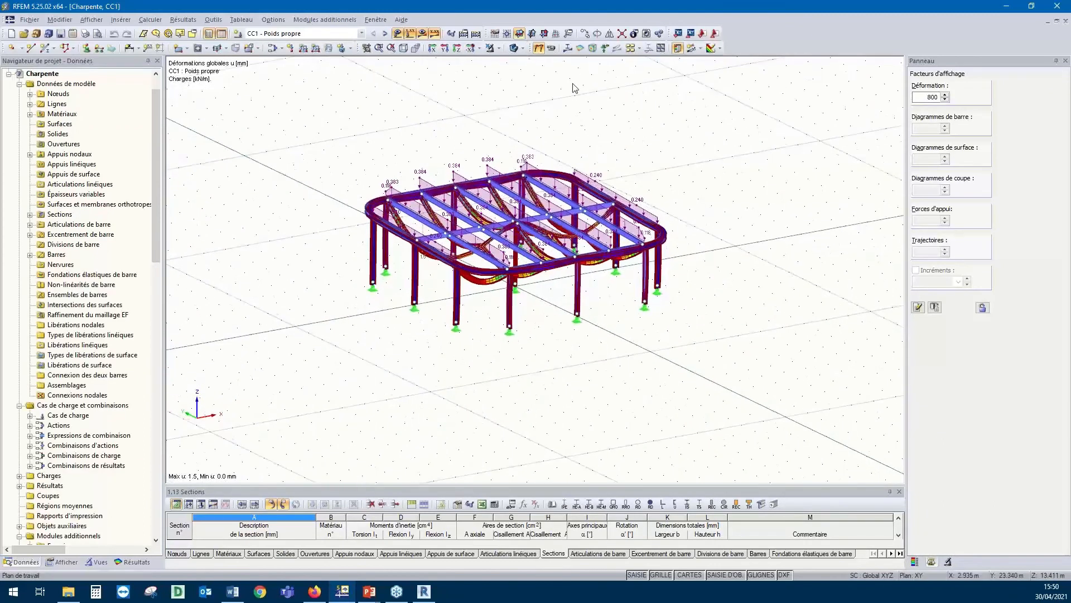
pyautogui.click(604, 48)
pyautogui.click(568, 50)
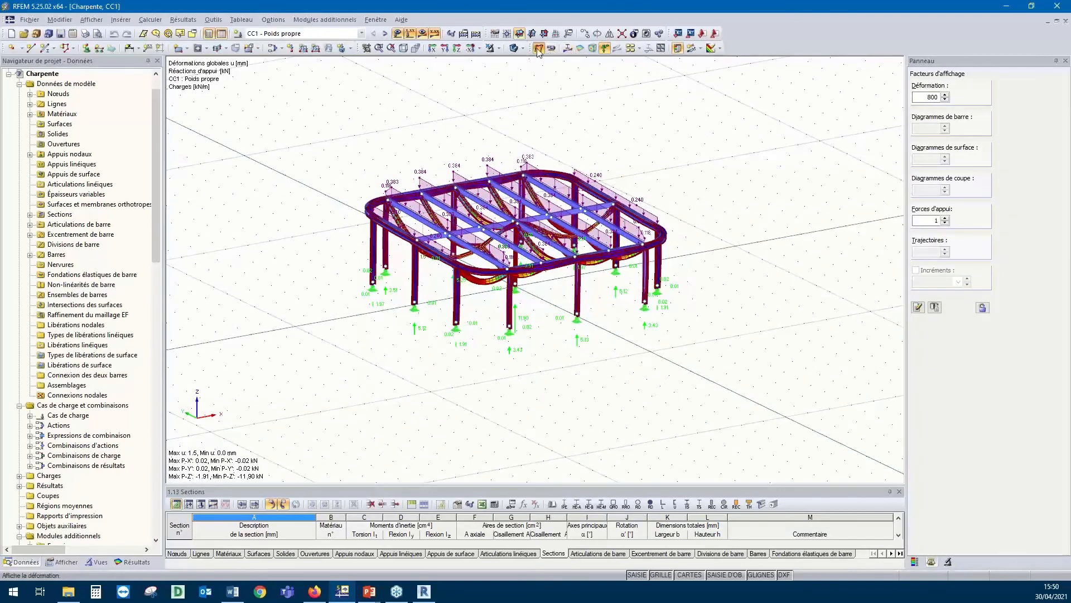
pyautogui.keyDown('ctrl'); pyautogui.moveTo(597, 383); pyautogui.dragTo(573, 353, button='middle'); pyautogui.keyUp('ctrl')
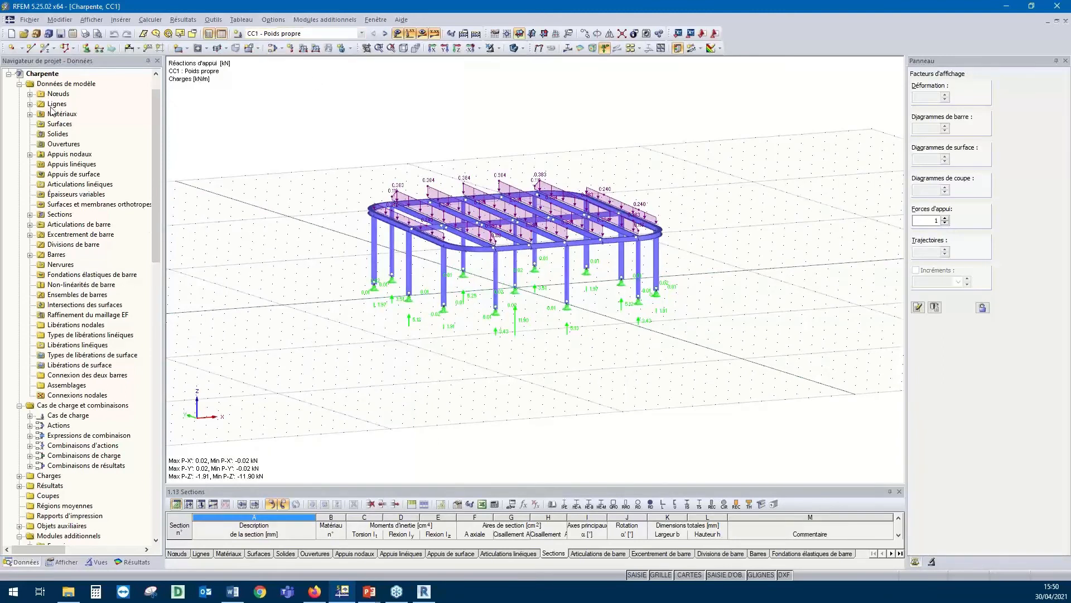
# Return to the exported top-storey model FR-Modèle_ début
pyautogui.click(10, 75)
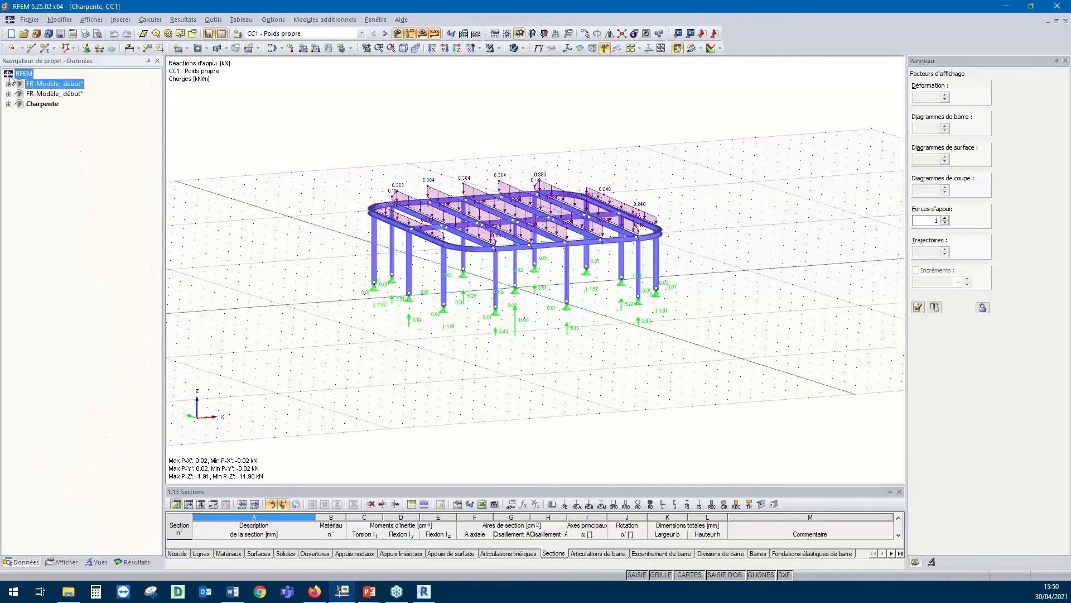
pyautogui.doubleClick(49, 93)
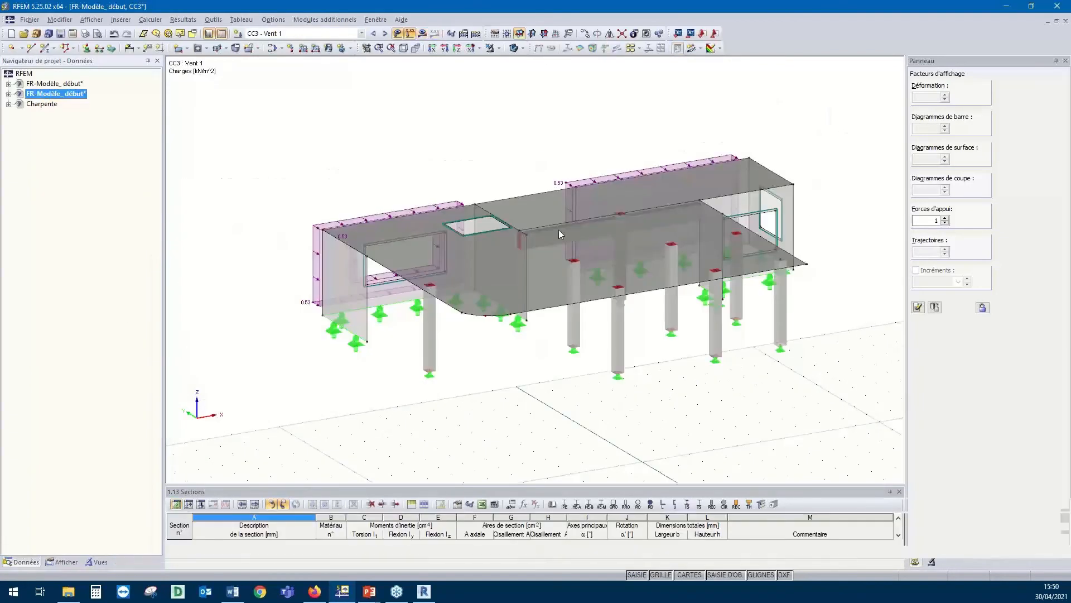
# Make CC1 - Poids propre the active load case of the top-storey model
pyautogui.keyDown('ctrl'); pyautogui.moveTo(520, 146); pyautogui.dragTo(526, 154, button='middle'); pyautogui.keyUp('ctrl')
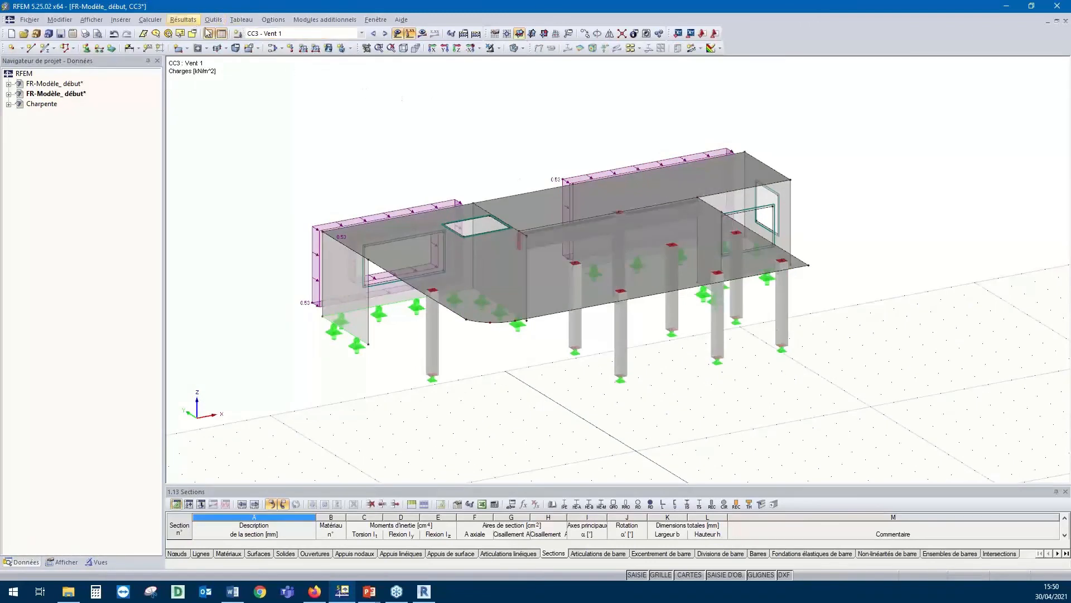
pyautogui.click(265, 34)
pyautogui.click(262, 45)
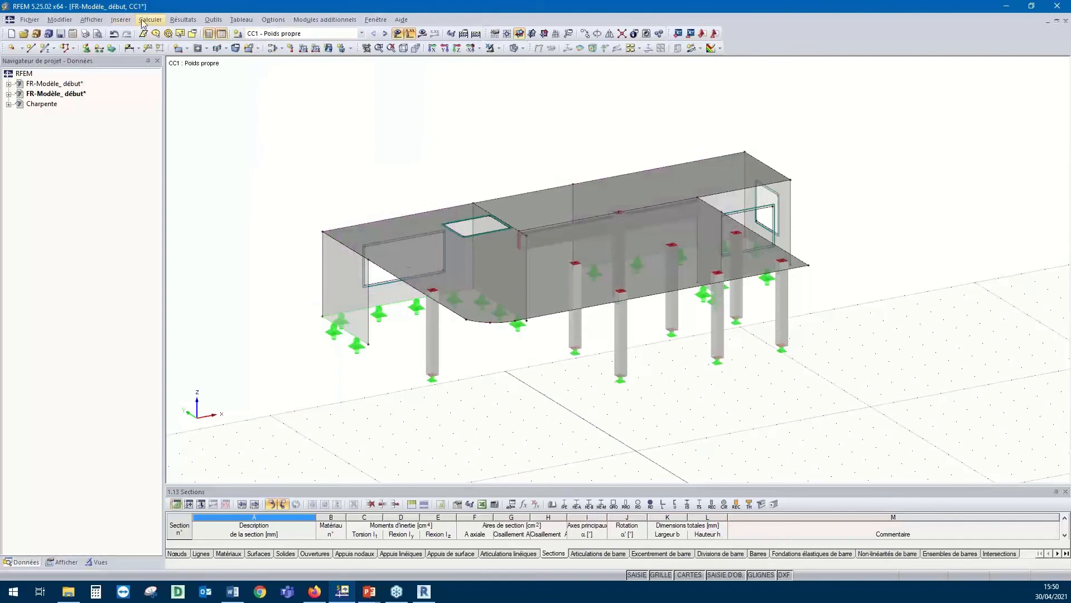
# Import the CC1 - Poids propre support forces of Charpente.rf5 as loads, applying them only to roof slab surface 1
pyautogui.click(214, 20)
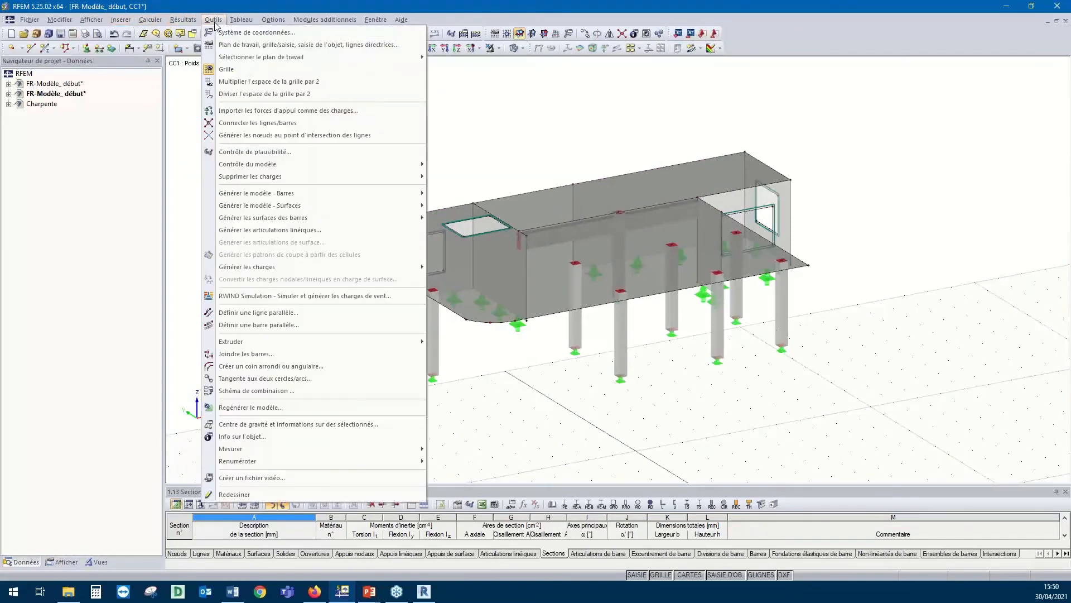
pyautogui.click(240, 112)
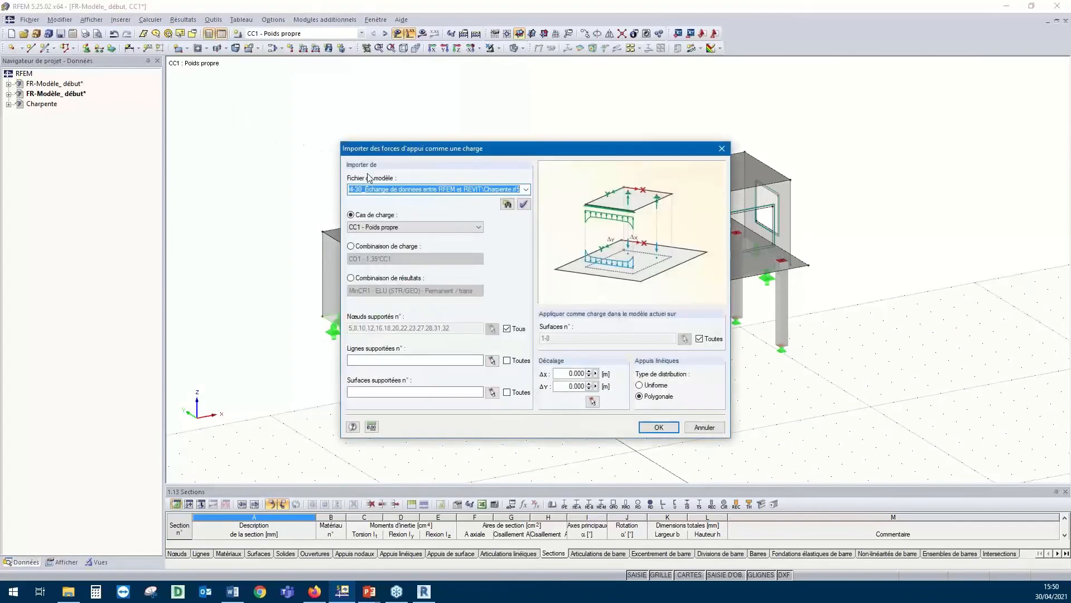
pyautogui.click(478, 187)
pyautogui.moveTo(480, 188); pyautogui.dragTo(527, 190)
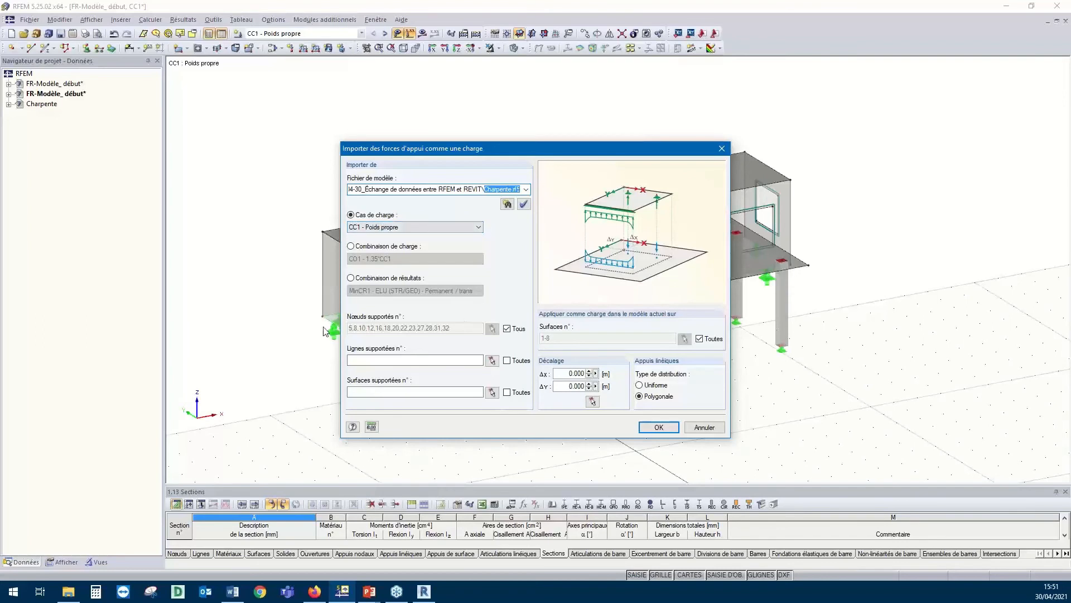
pyautogui.click(699, 339)
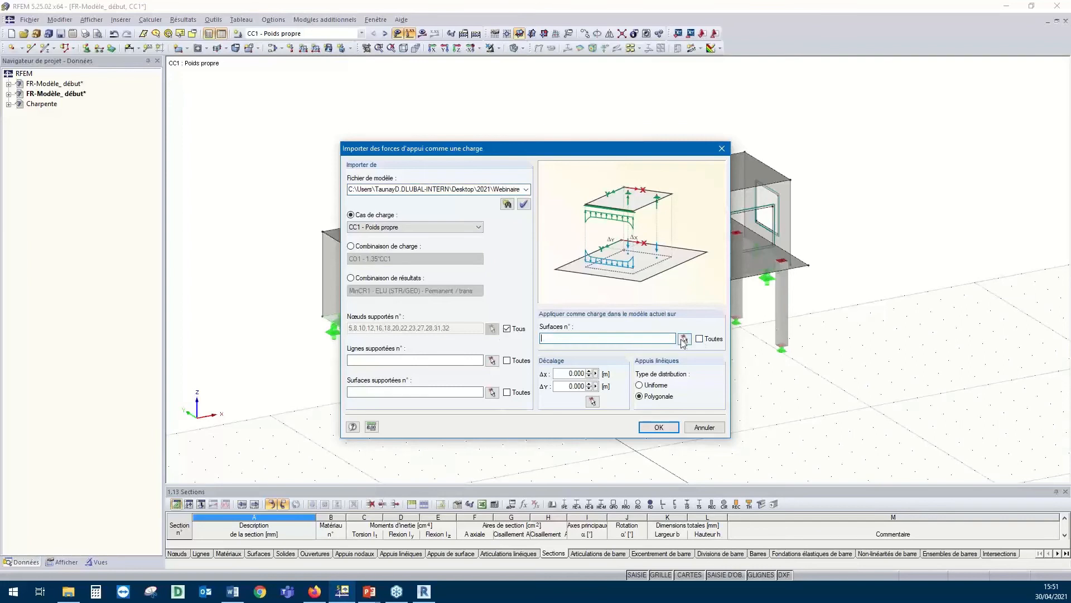
pyautogui.click(684, 337)
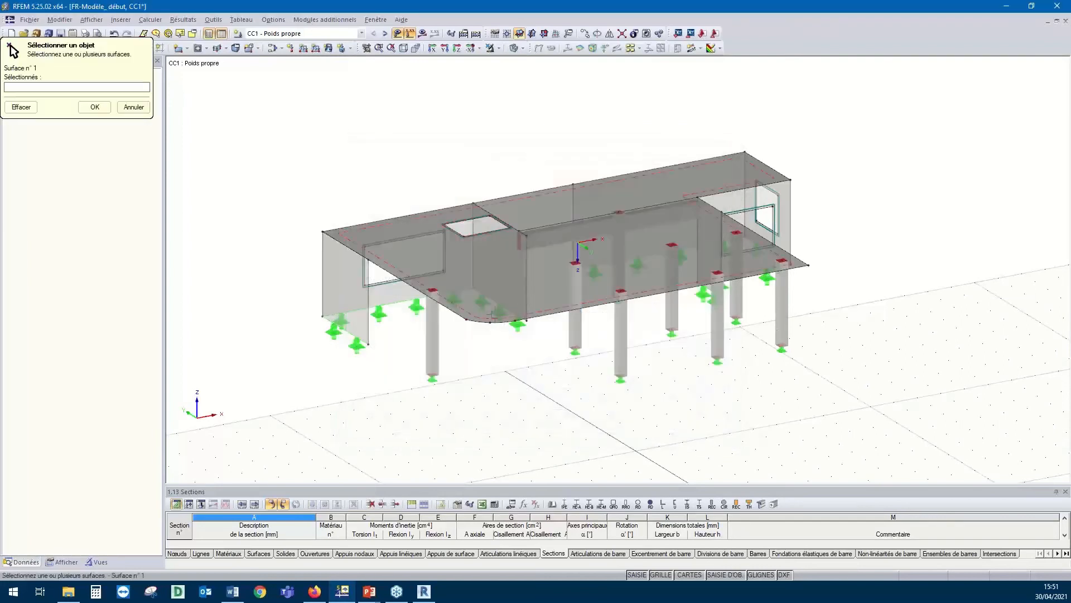
pyautogui.click(494, 315)
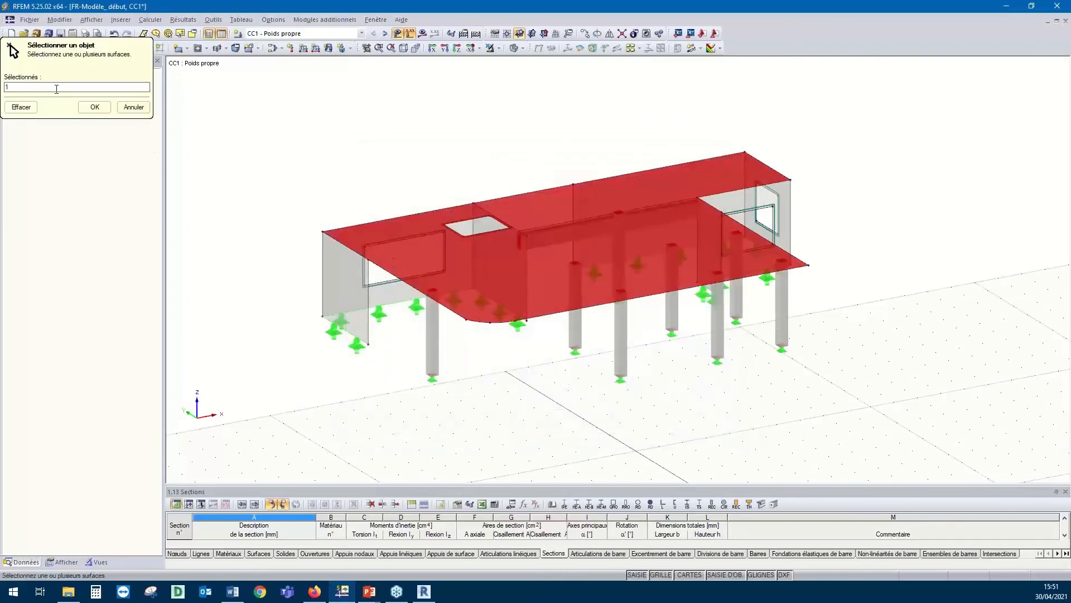
pyautogui.click(104, 109)
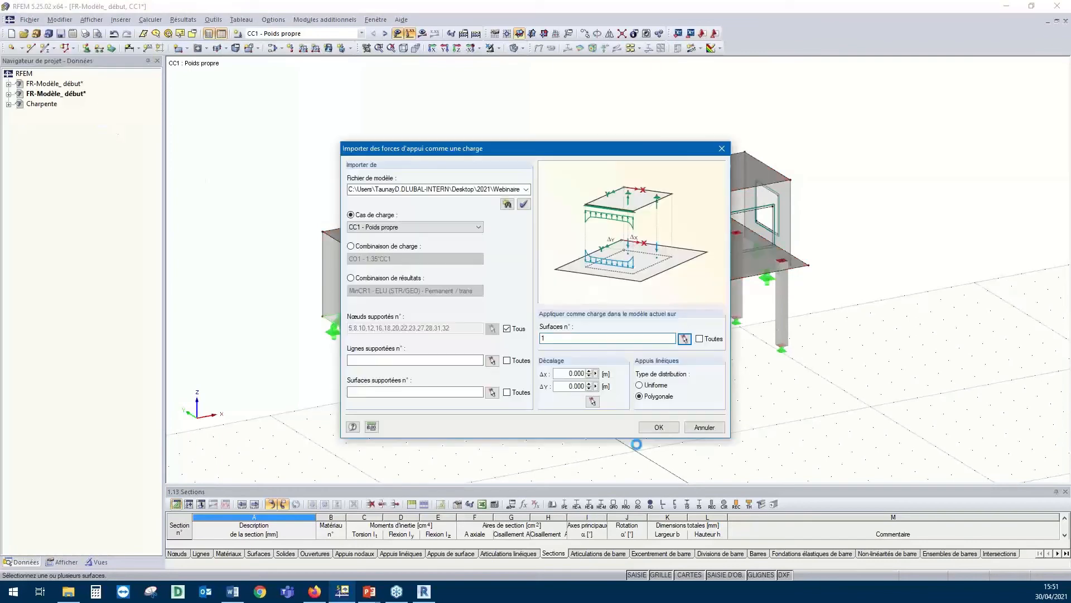
pyautogui.click(660, 426)
# Compare the imported point loads on the slab with the Charpente model's support reactions, and return to the top-storey model
pyautogui.keyDown('ctrl'); pyautogui.moveTo(562, 389); pyautogui.dragTo(520, 365, button='middle'); pyautogui.keyUp('ctrl')
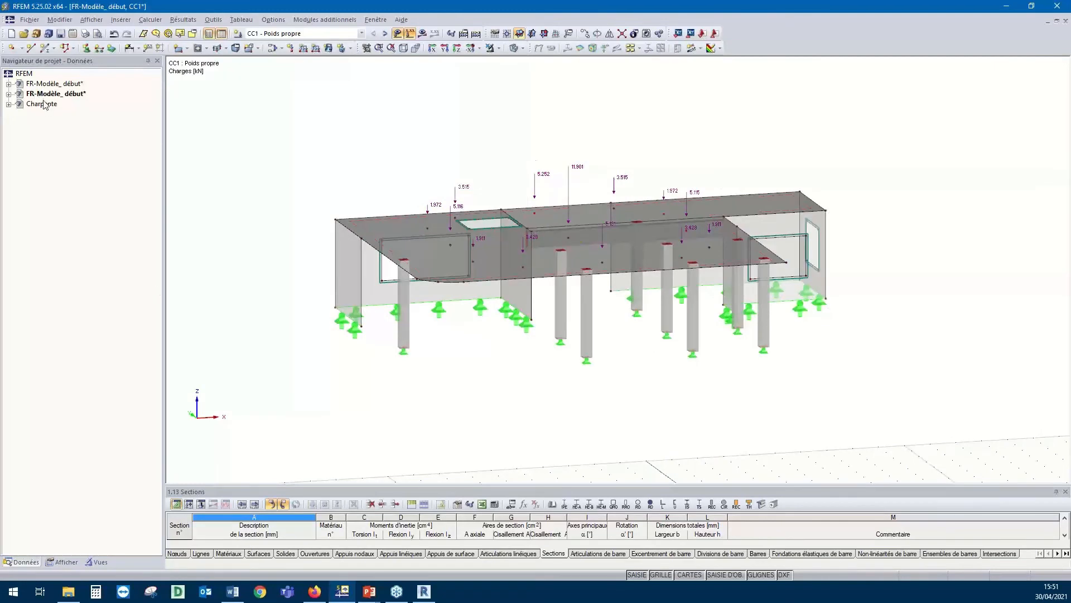
pyautogui.keyDown('ctrl'); pyautogui.moveTo(574, 180); pyautogui.dragTo(572, 217, button='middle'); pyautogui.keyUp('ctrl')
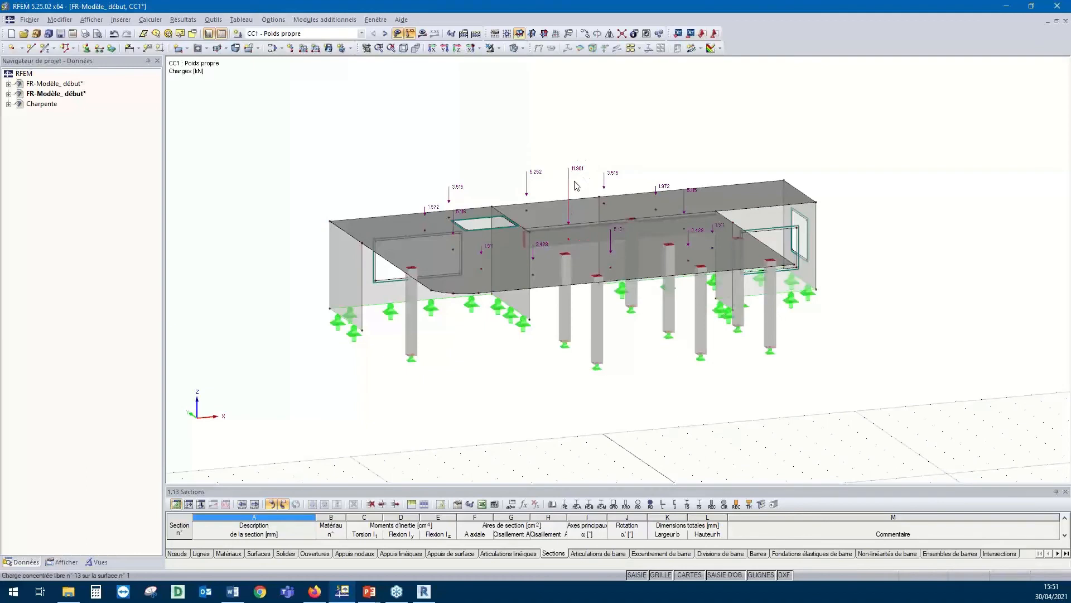
pyautogui.doubleClick(42, 104)
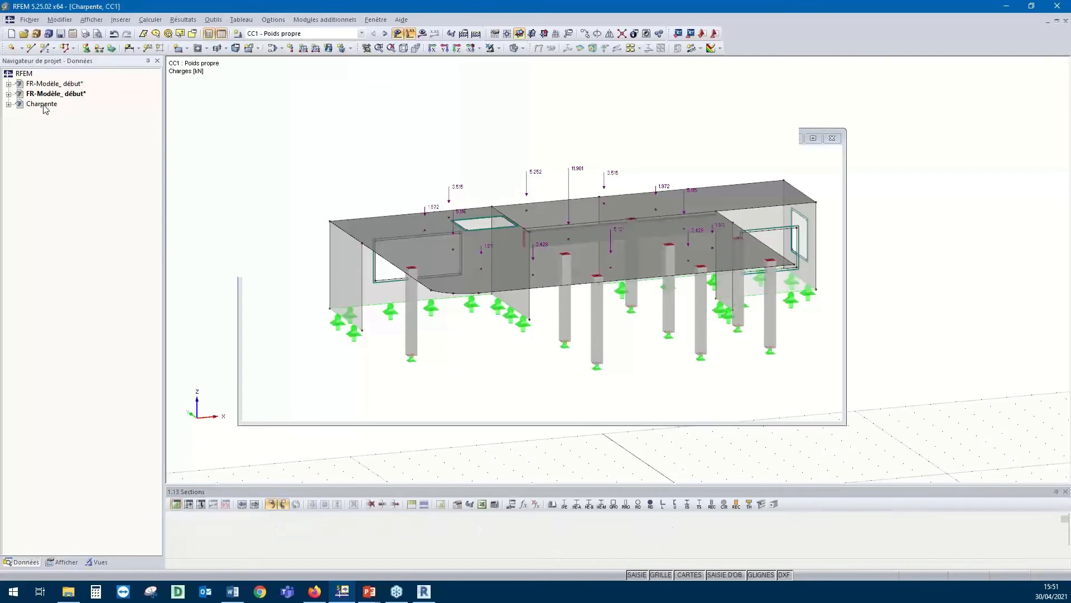
pyautogui.scroll(5, 526, 335)
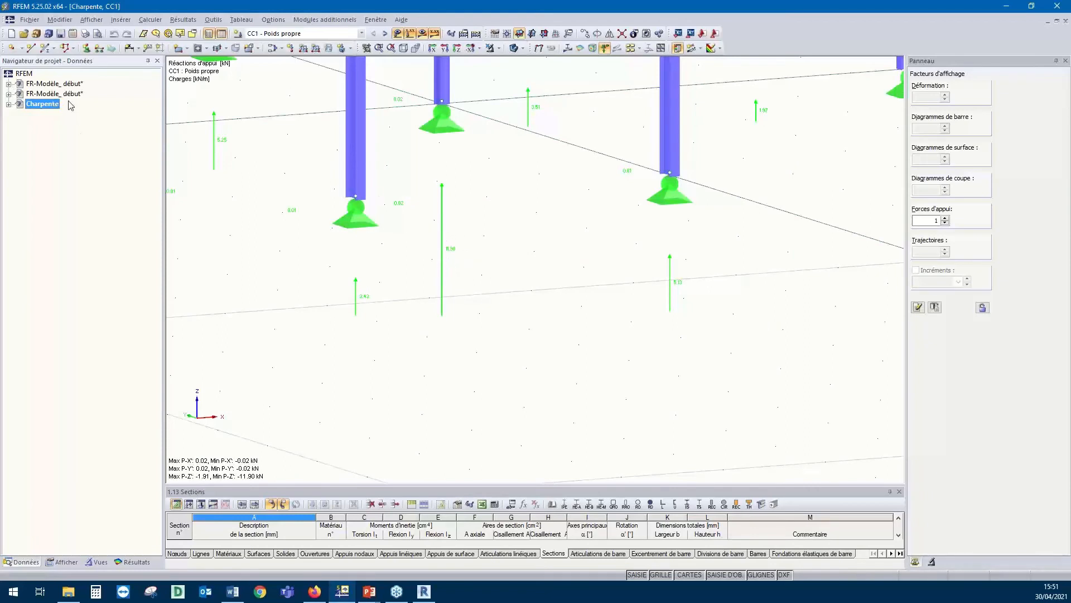
pyautogui.scroll(-1, 506, 271)
pyautogui.scroll(-2, 507, 271)
pyautogui.moveTo(516, 290); pyautogui.dragTo(513, 382, button='middle')
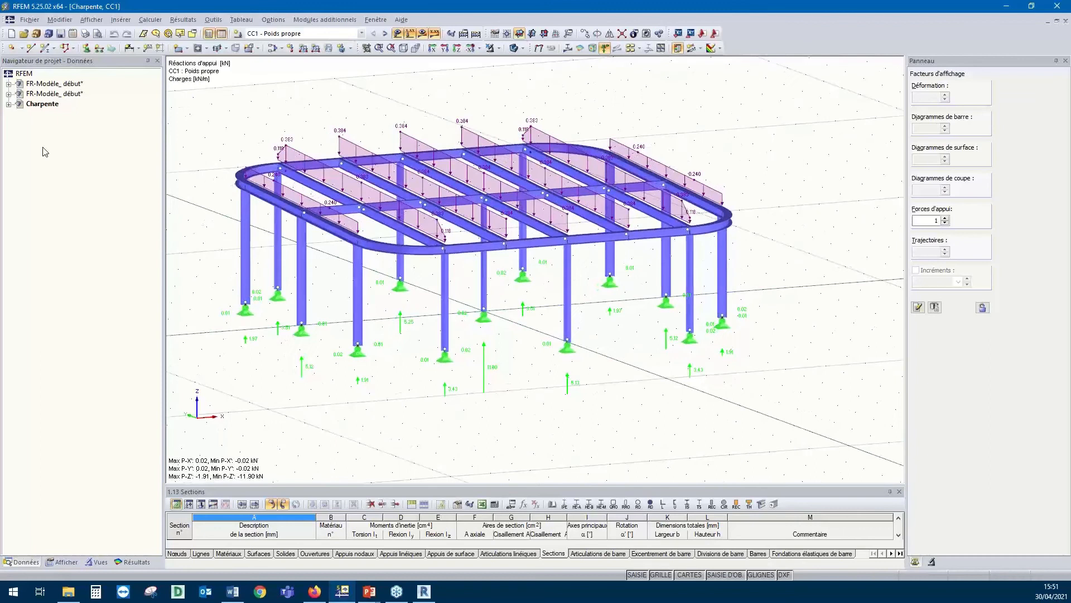
pyautogui.click(49, 94)
pyautogui.moveTo(572, 375); pyautogui.dragTo(527, 358, button='middle')
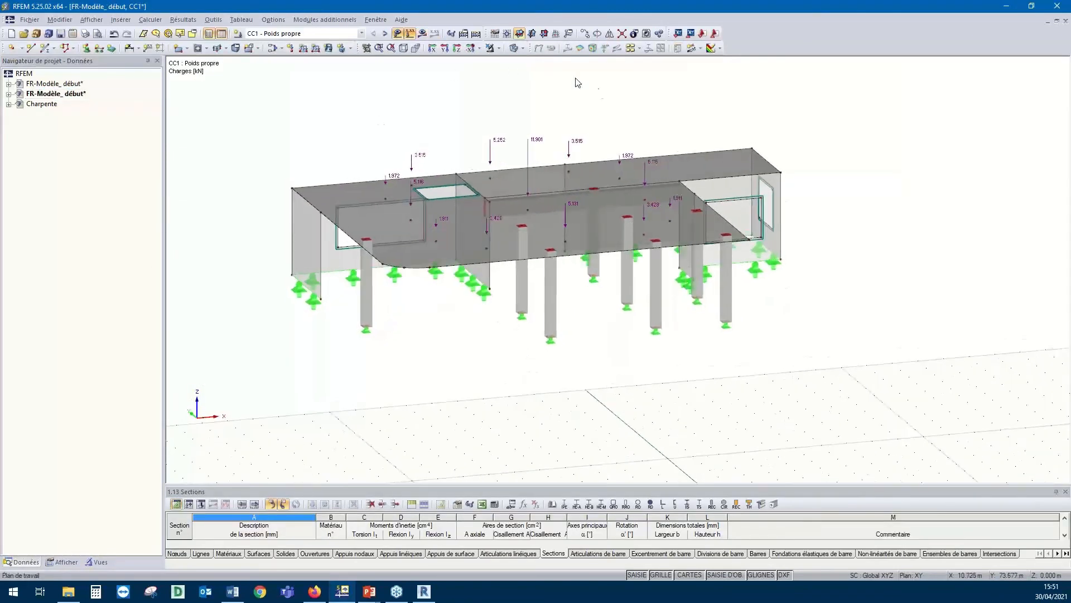
# Check the global calculation parameters, including the option for computing maximum deformation values, and accept the dialog
pyautogui.keyDown('ctrl'); pyautogui.moveTo(796, 301); pyautogui.dragTo(837, 309, button='middle'); pyautogui.keyUp('ctrl')
pyautogui.click(464, 35)
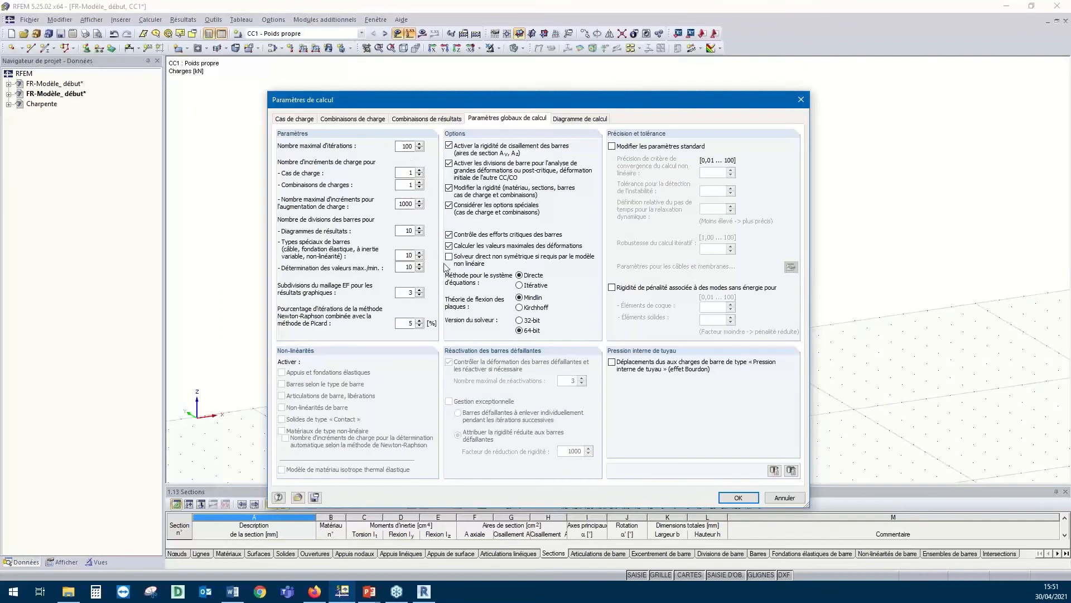
pyautogui.click(449, 246)
pyautogui.click(738, 497)
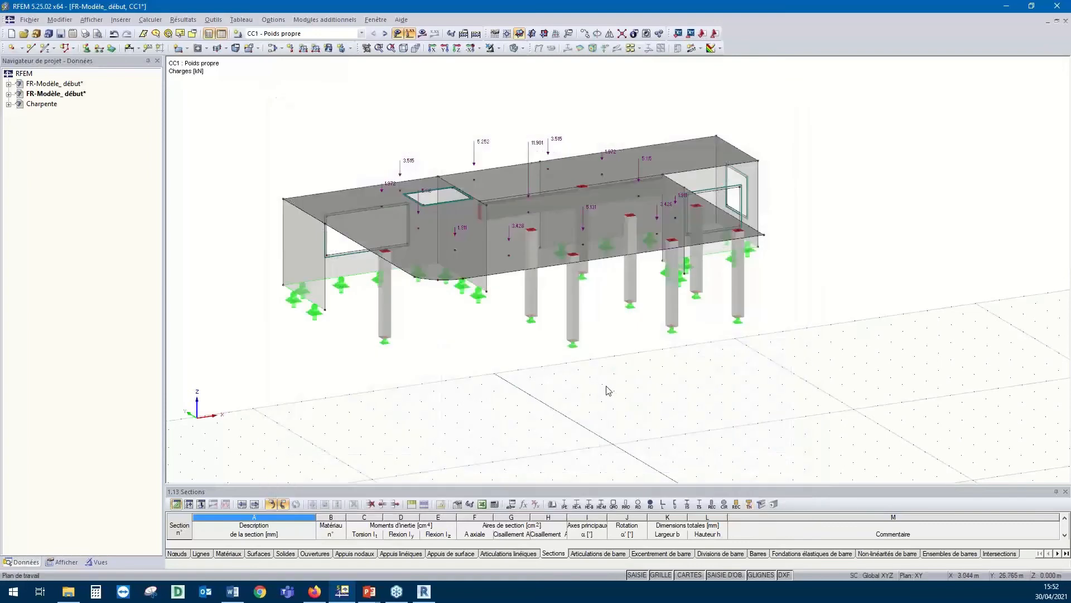
# Calculate load combination CO2 and inspect the top storey's global deformations
pyautogui.keyDown('ctrl'); pyautogui.moveTo(507, 368); pyautogui.dragTo(526, 367, button='middle'); pyautogui.keyUp('ctrl')
pyautogui.click(361, 34)
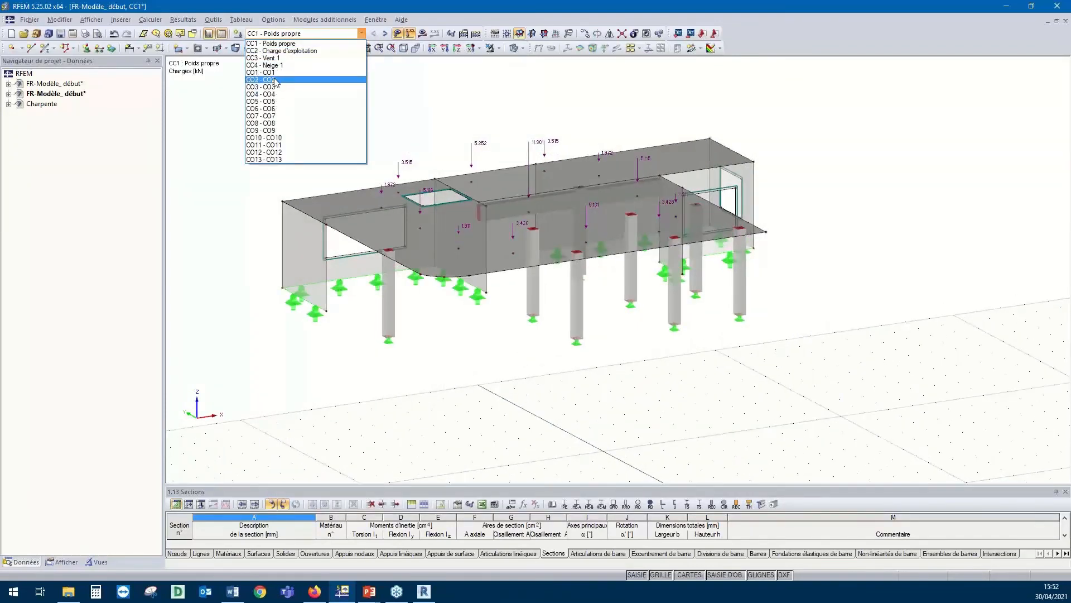
pyautogui.click(268, 79)
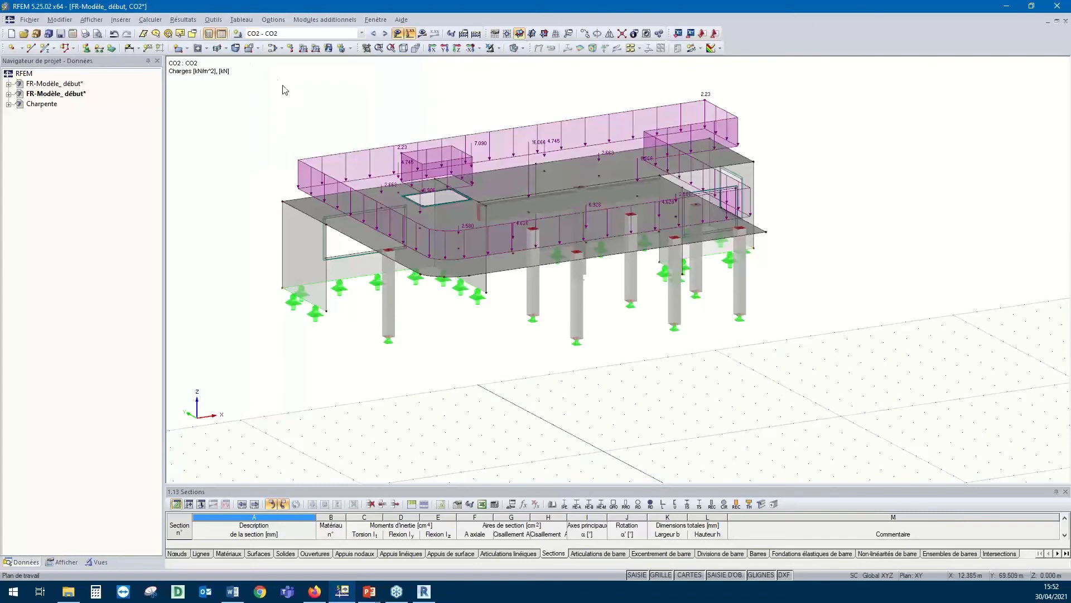
pyautogui.click(422, 33)
pyautogui.click(517, 311)
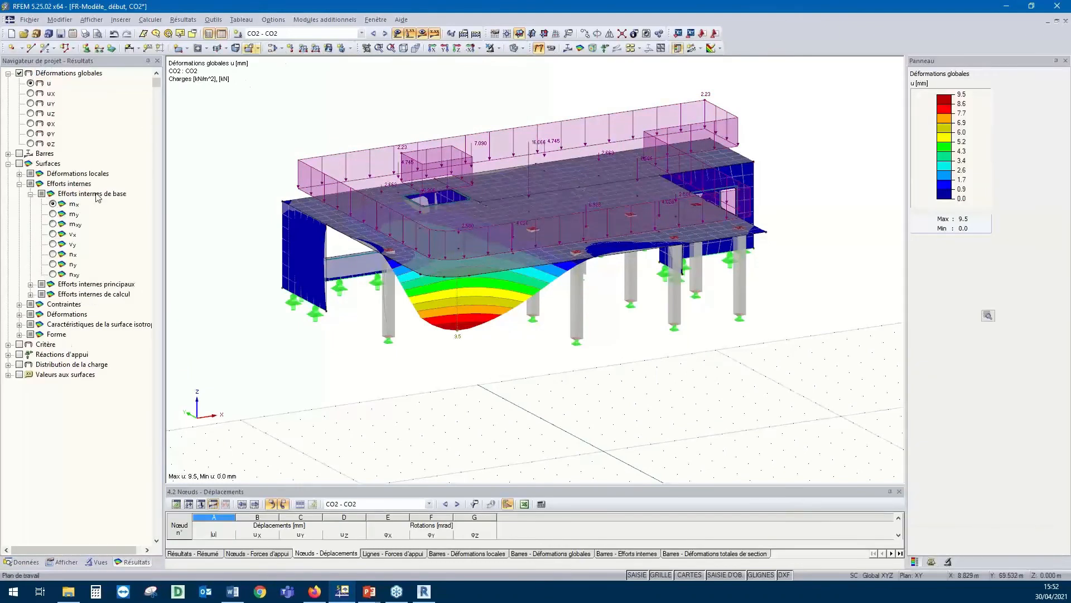
pyautogui.keyDown('ctrl'); pyautogui.moveTo(474, 413); pyautogui.dragTo(498, 406, button='middle'); pyautogui.keyUp('ctrl')
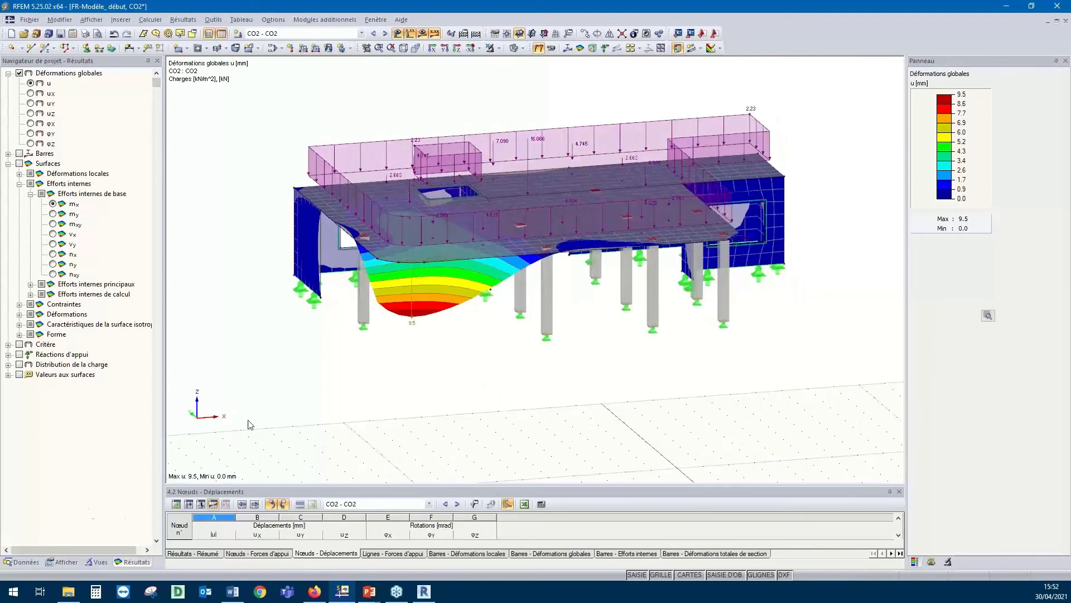
pyautogui.keyDown('ctrl'); pyautogui.moveTo(435, 383); pyautogui.dragTo(459, 381, button='middle'); pyautogui.keyUp('ctrl')
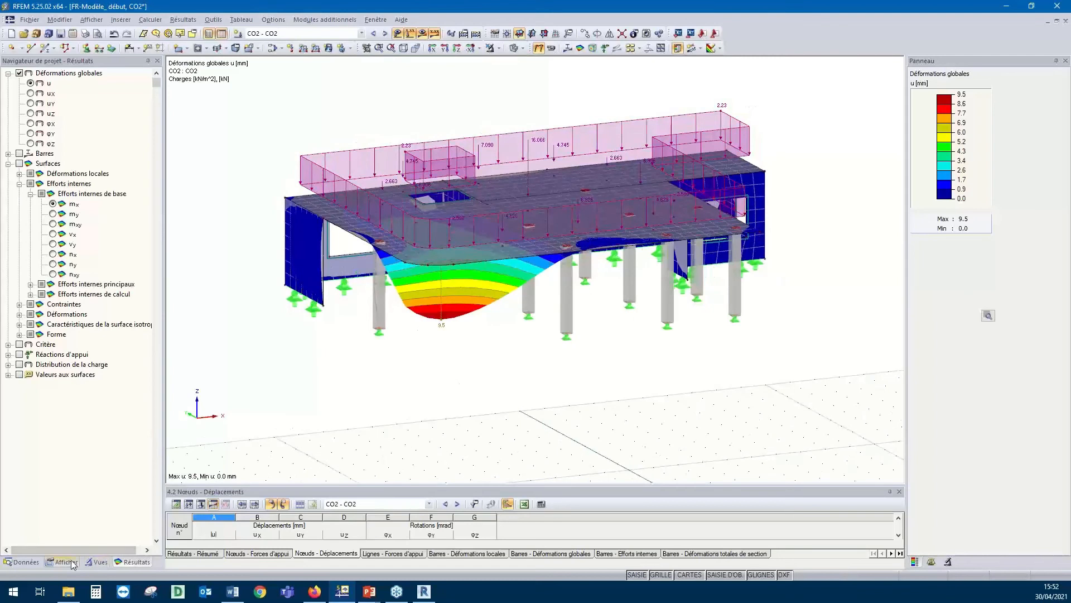
# Open the RF-CONCRETE Surfaces module and select CO2 for the ultimate limit state design
pyautogui.click(25, 562)
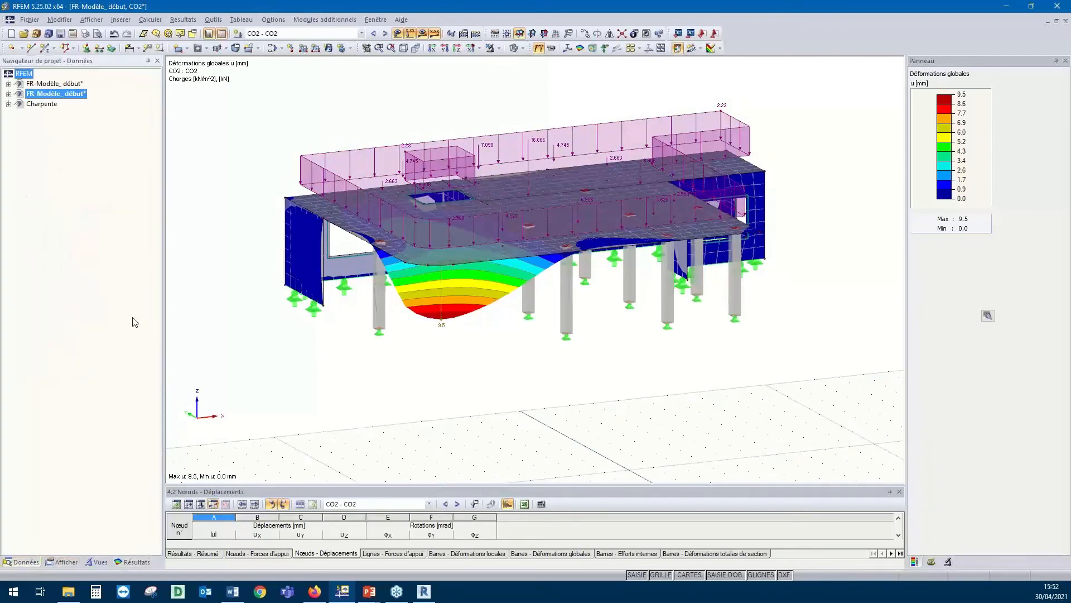
pyautogui.doubleClick(18, 106)
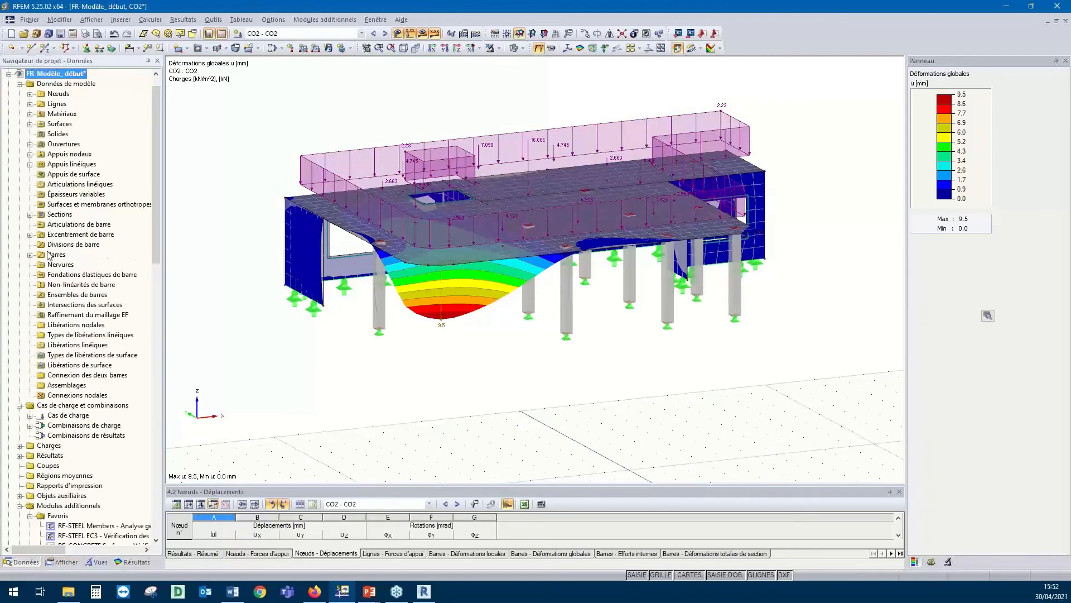
pyautogui.scroll(-7, 89, 328)
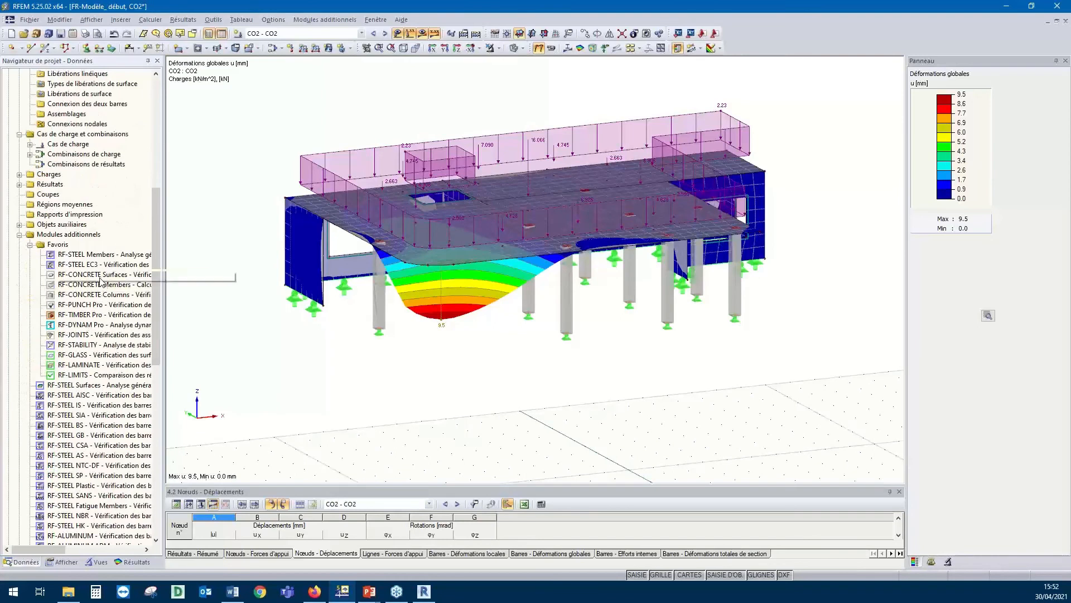
pyautogui.doubleClick(99, 275)
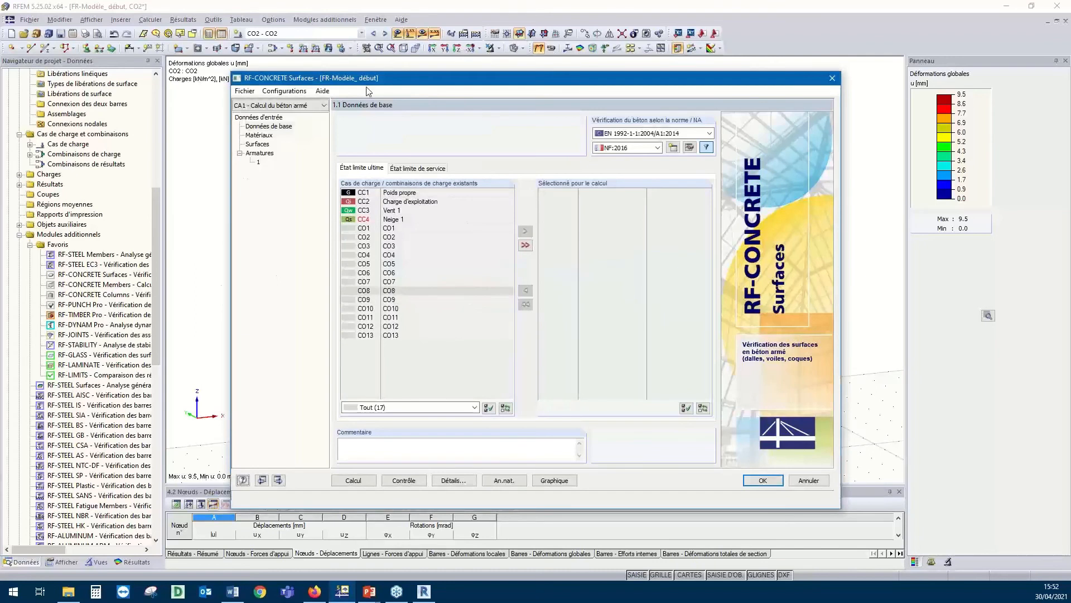
pyautogui.doubleClick(368, 238)
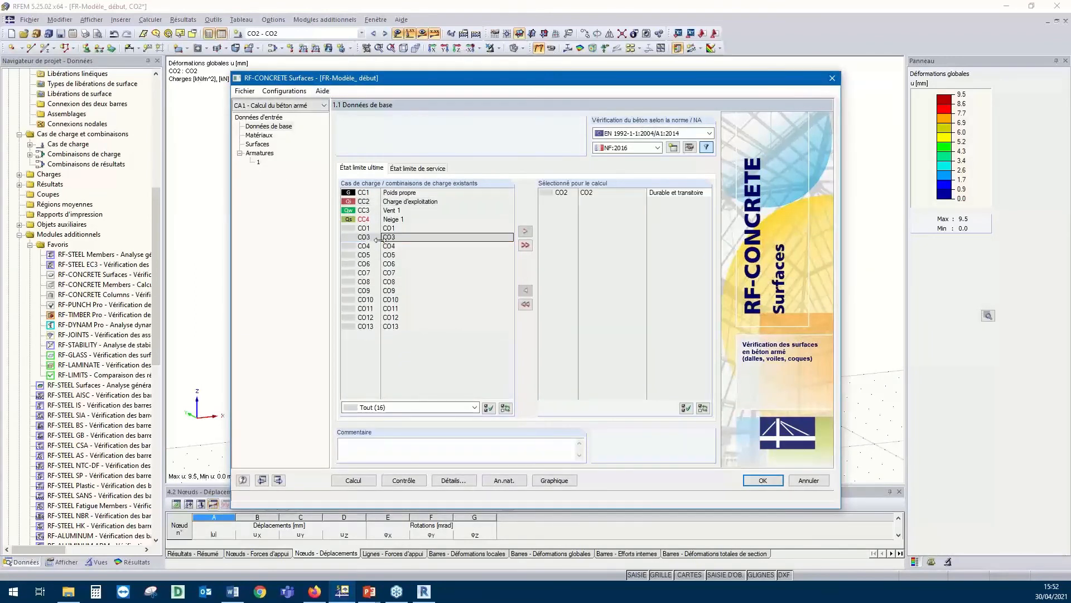
# Review the design materials and surface thicknesses, and restrict the reinforcement group to surface 1 instead of all surfaces
pyautogui.click(259, 136)
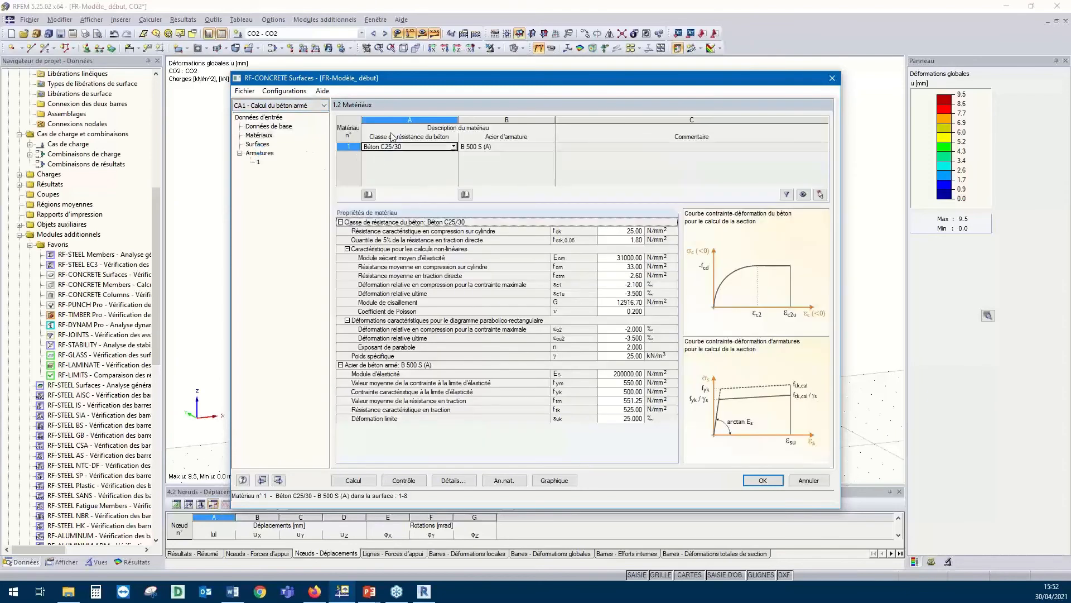
pyautogui.click(258, 146)
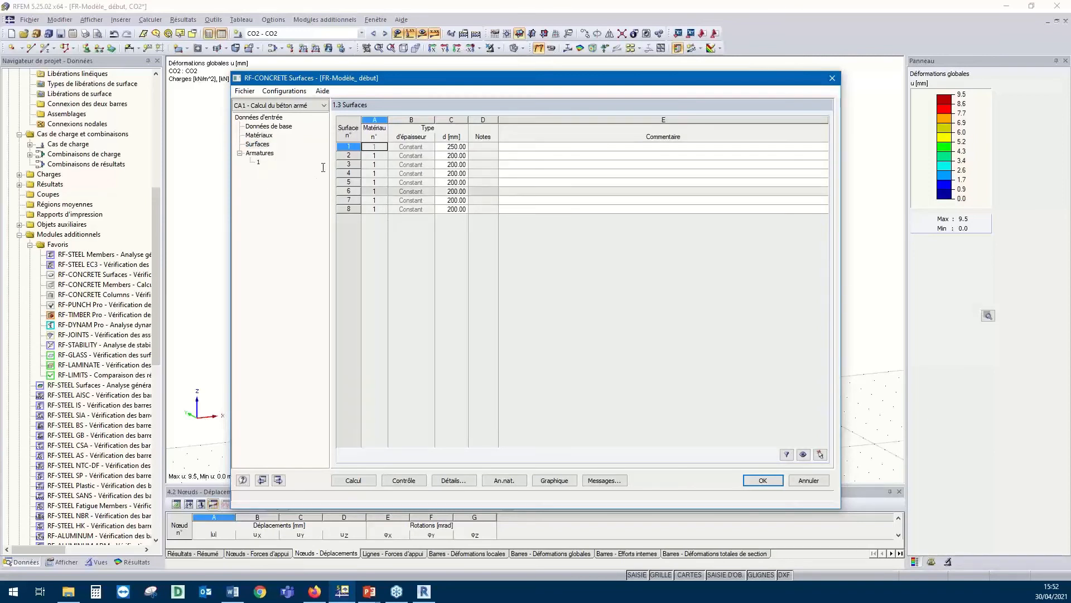
pyautogui.click(260, 153)
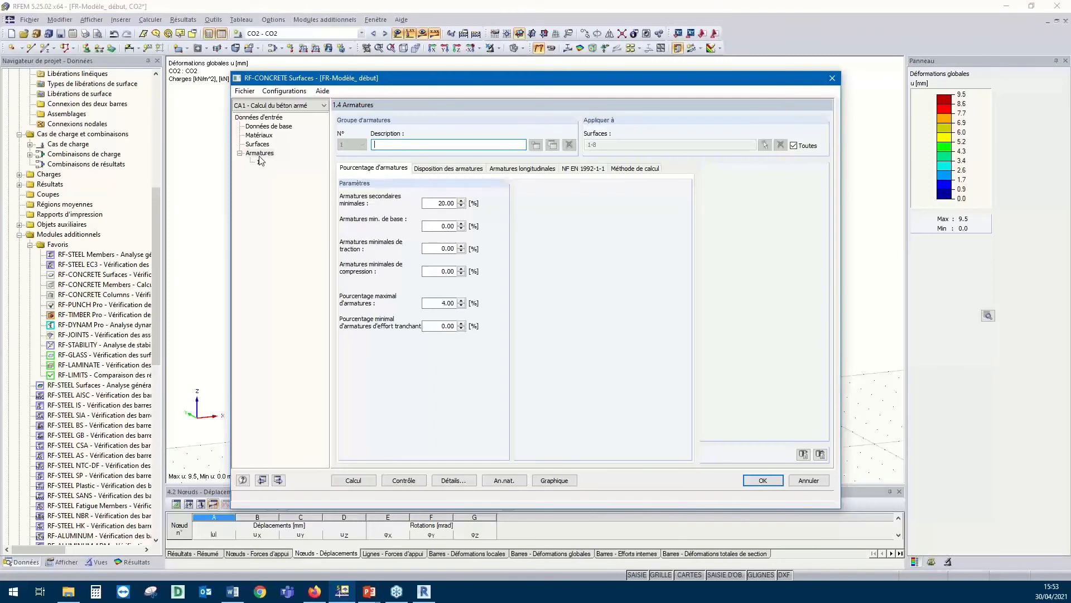
pyautogui.click(801, 147)
pyautogui.click(769, 147)
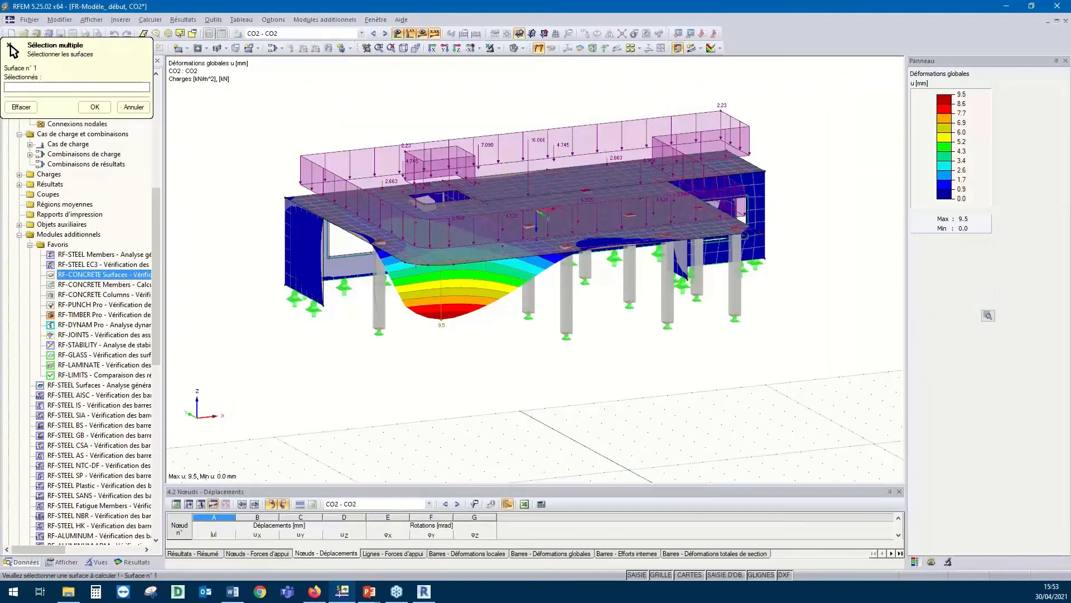
pyautogui.click(537, 218)
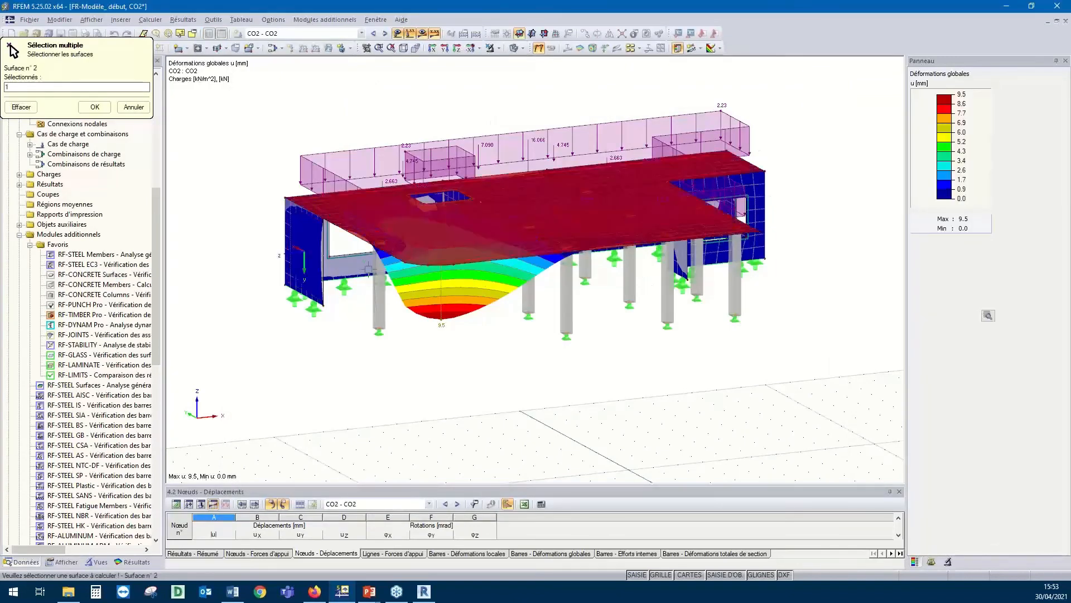
pyautogui.click(98, 107)
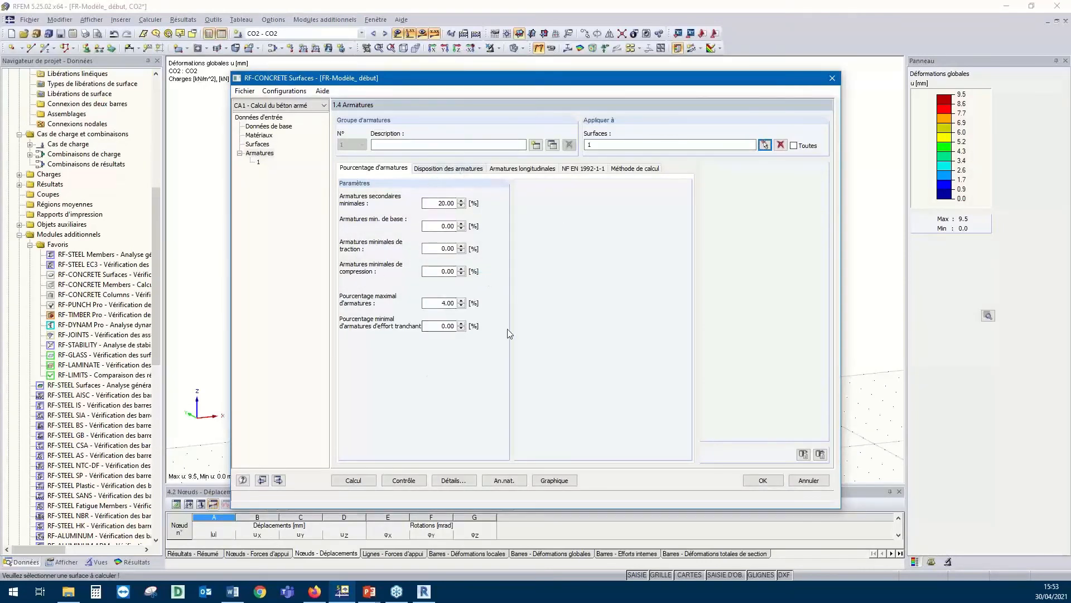
# Review the reinforcement layout, longitudinal reinforcement, NF EN 1992-1-1 and design method settings, and calculate the concrete surface design
pyautogui.click(459, 169)
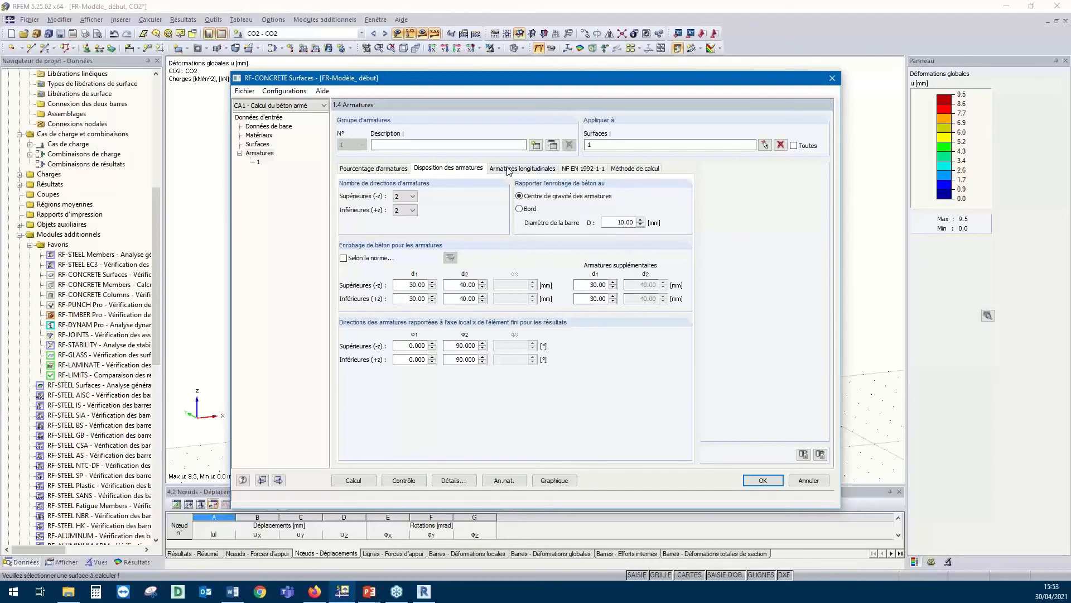
pyautogui.click(525, 171)
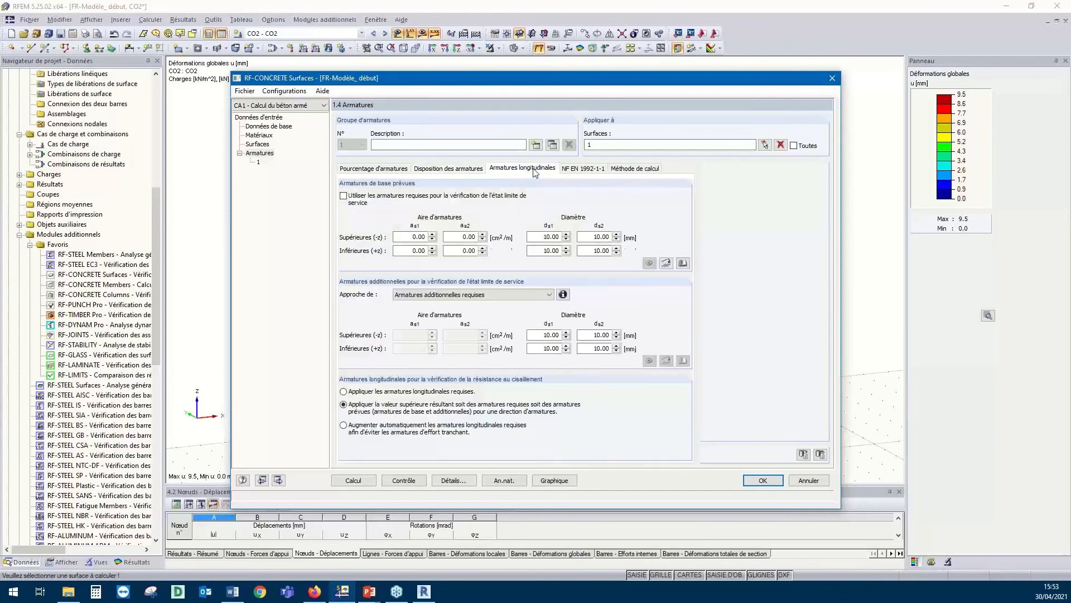
pyautogui.click(583, 169)
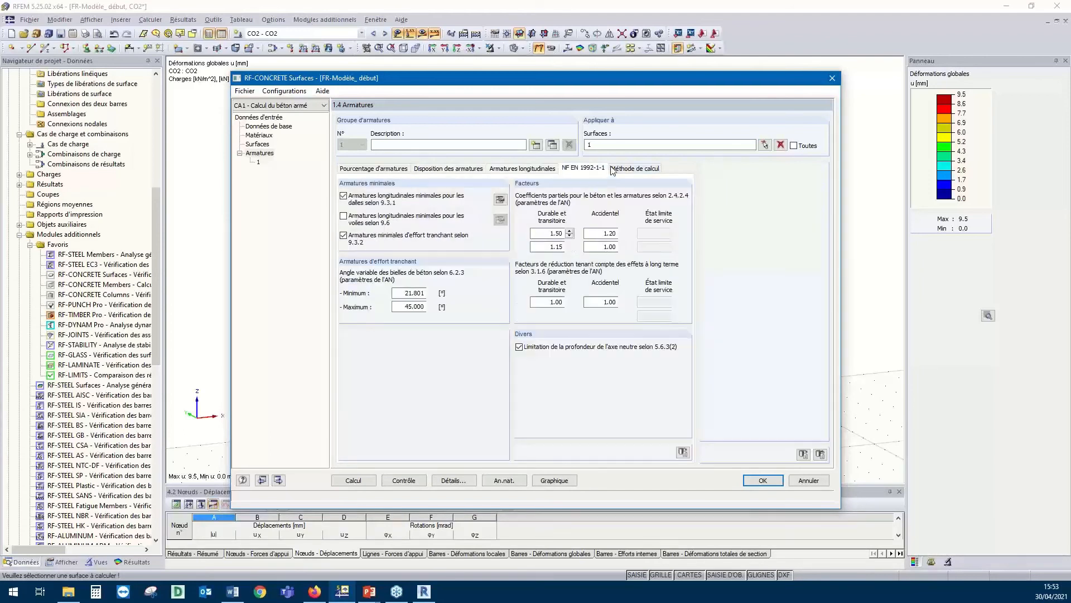
pyautogui.click(634, 169)
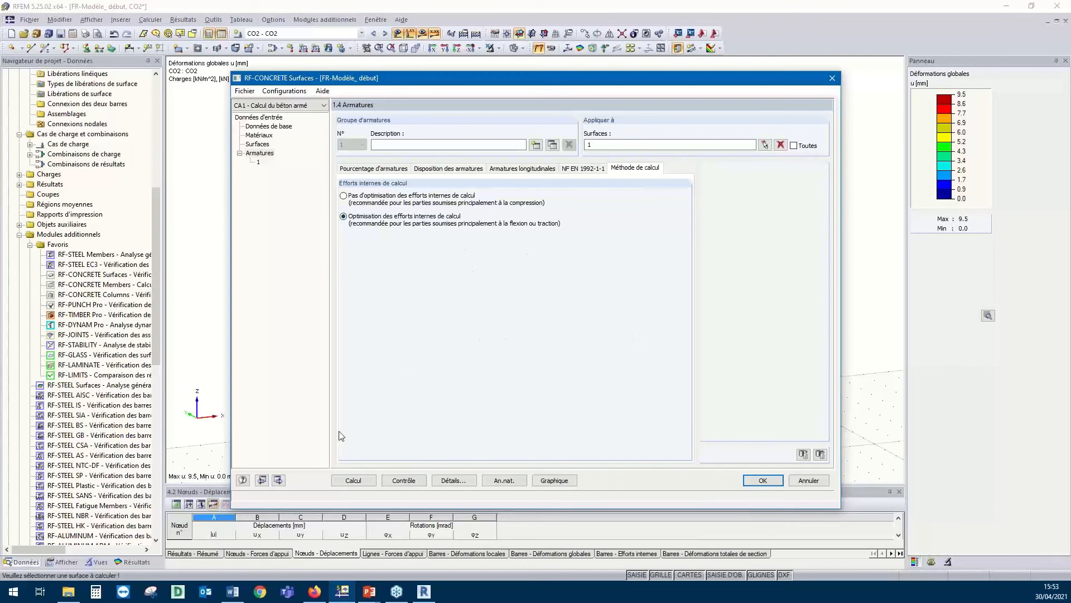
pyautogui.click(353, 481)
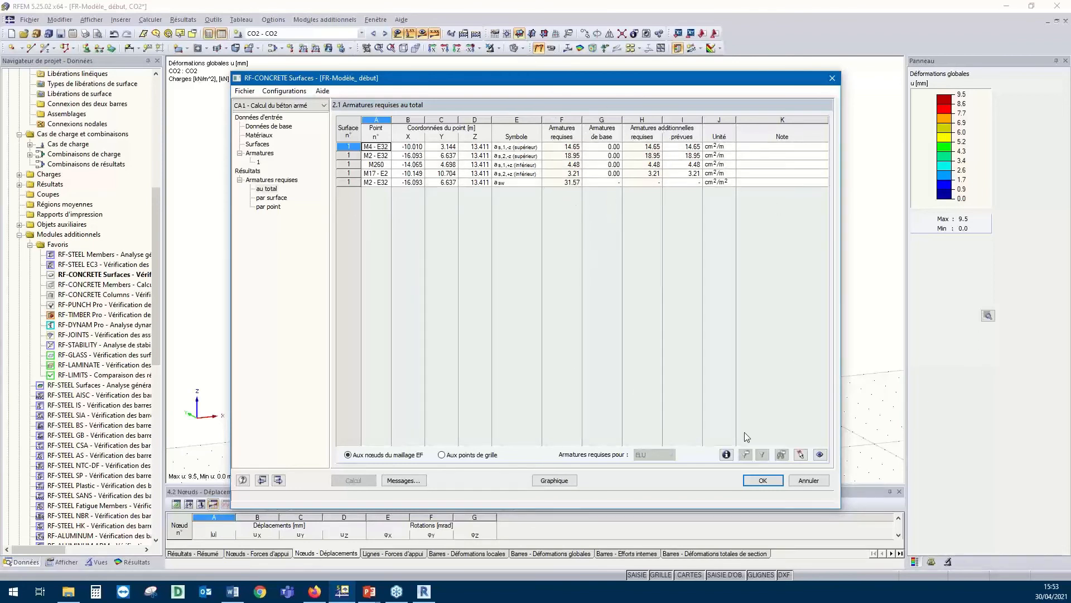
# Examine the calculation details of the required top reinforcement in direction 1 for surface 1, and accept the module
pyautogui.click(725, 454)
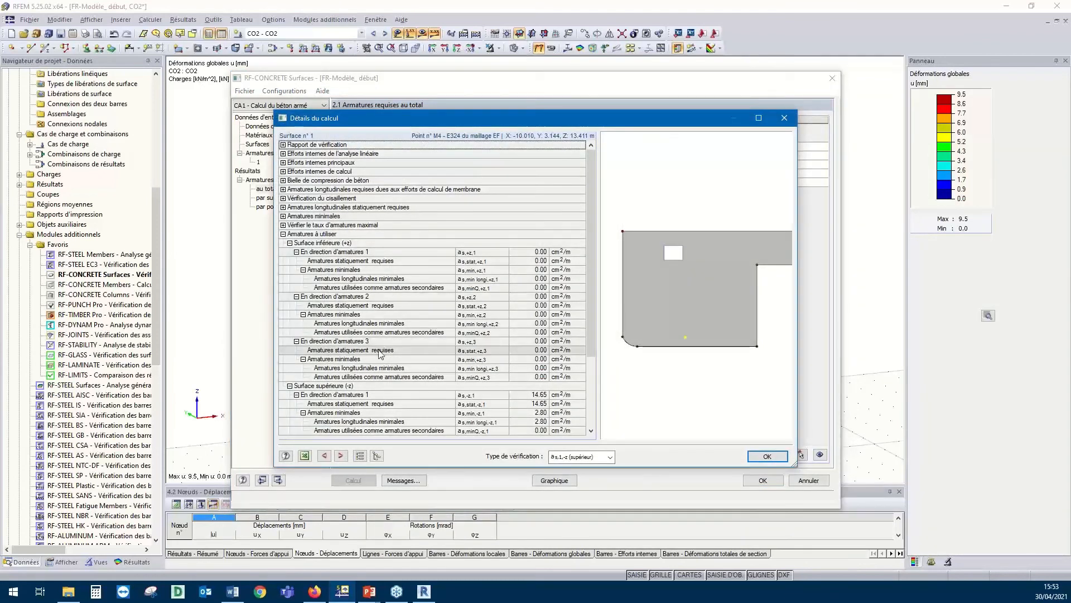
pyautogui.scroll(-4, 376, 360)
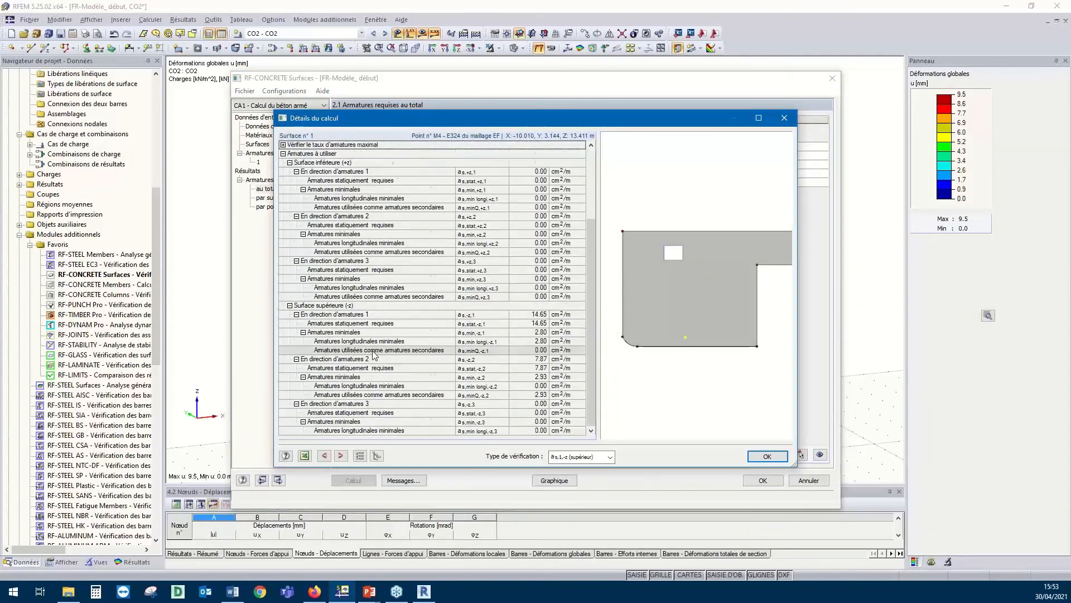
pyautogui.scroll(4, 380, 358)
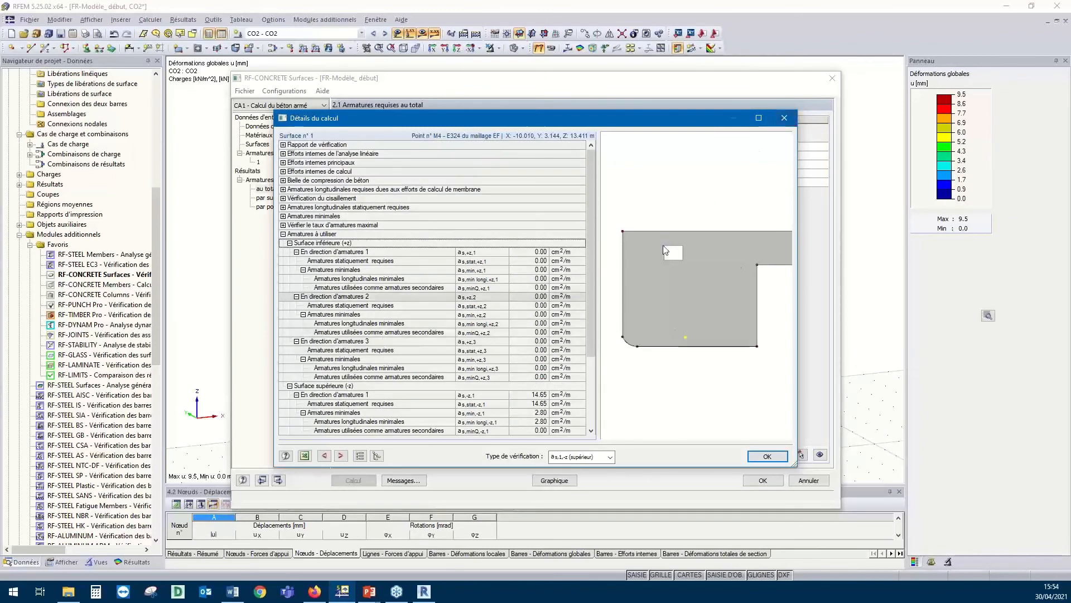
pyautogui.click(785, 118)
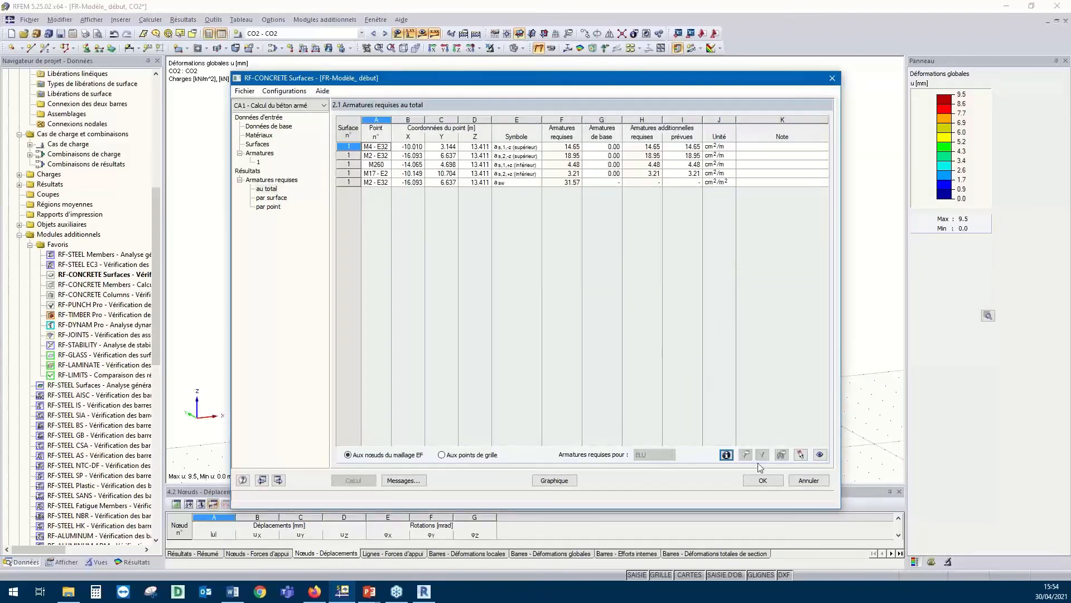
pyautogui.click(764, 481)
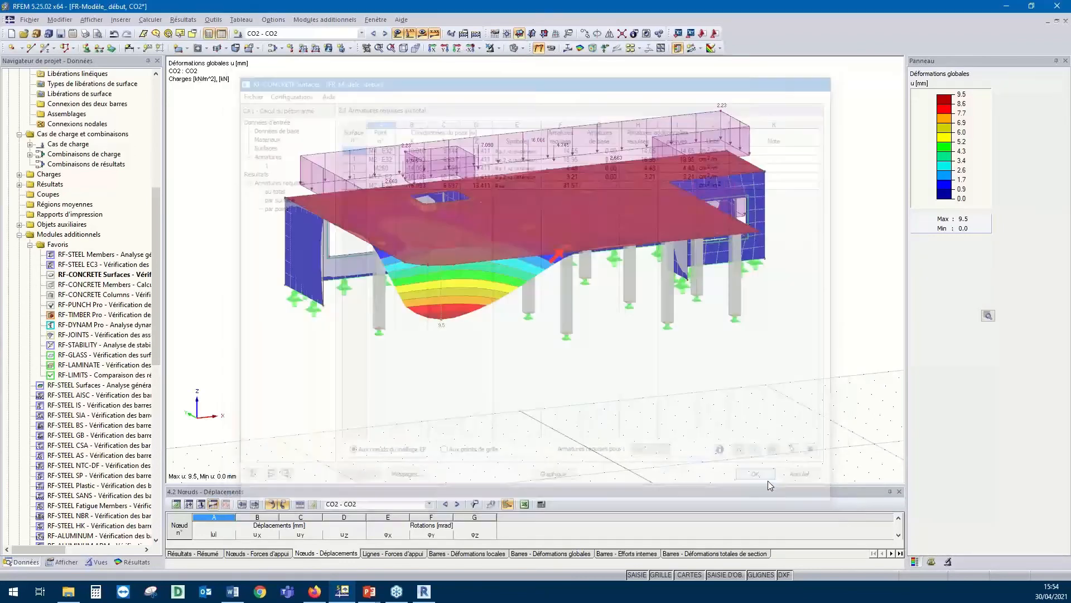
# Display the RF-CONCRETE Surfaces CA1 results on the model and show the results navigator
pyautogui.click(361, 33)
pyautogui.click(284, 167)
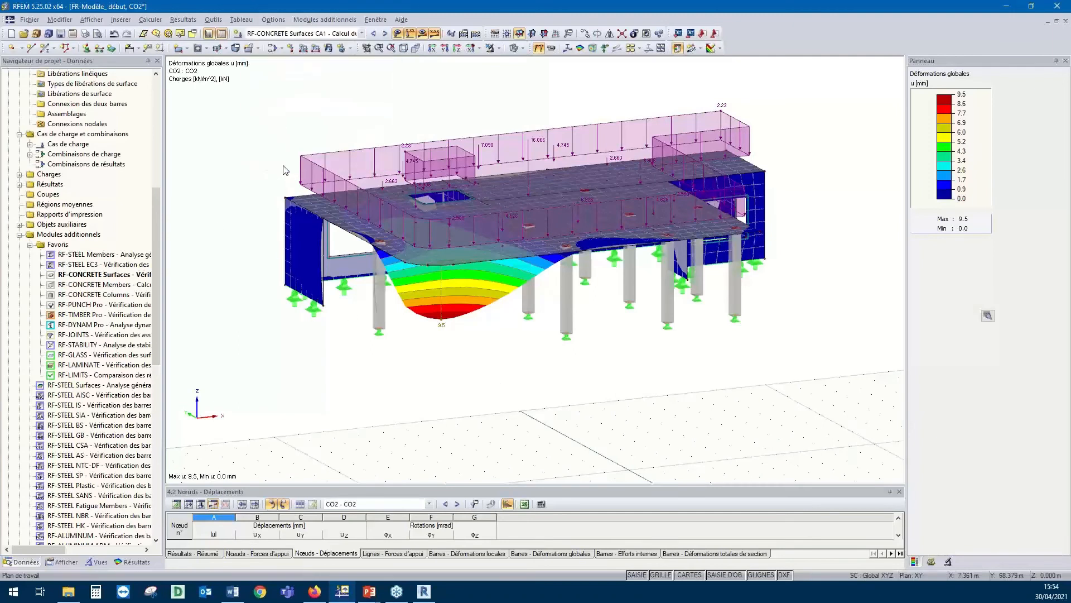
pyautogui.keyDown('ctrl'); pyautogui.moveTo(438, 141); pyautogui.dragTo(357, 195, button='middle'); pyautogui.keyUp('ctrl')
pyautogui.click(132, 562)
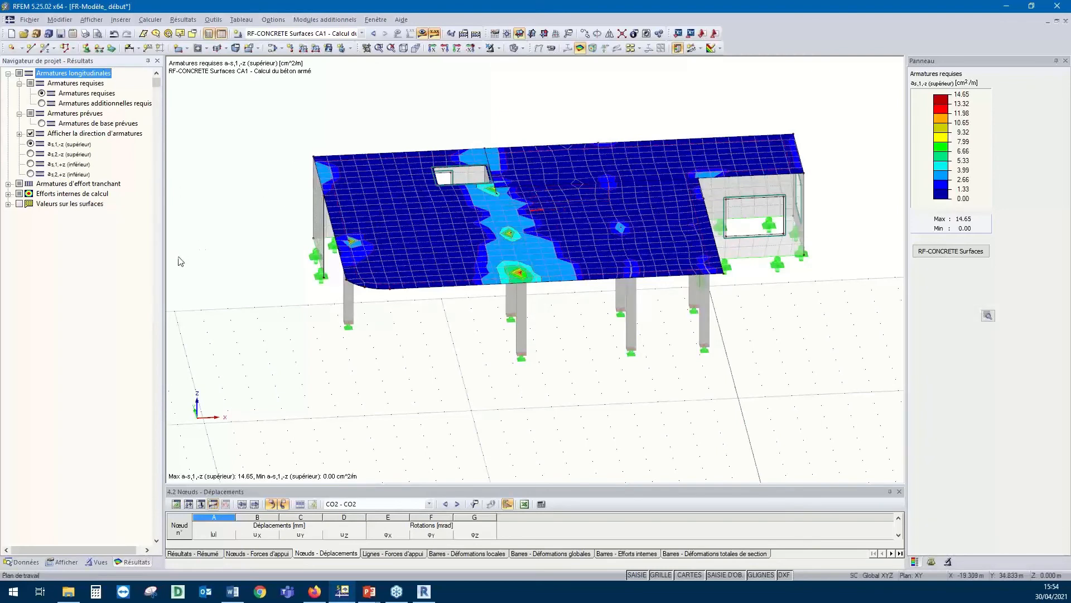
# Compare the slab's required reinforcement across directions 1 and 2 for the upper and lower faces
pyautogui.click(29, 154)
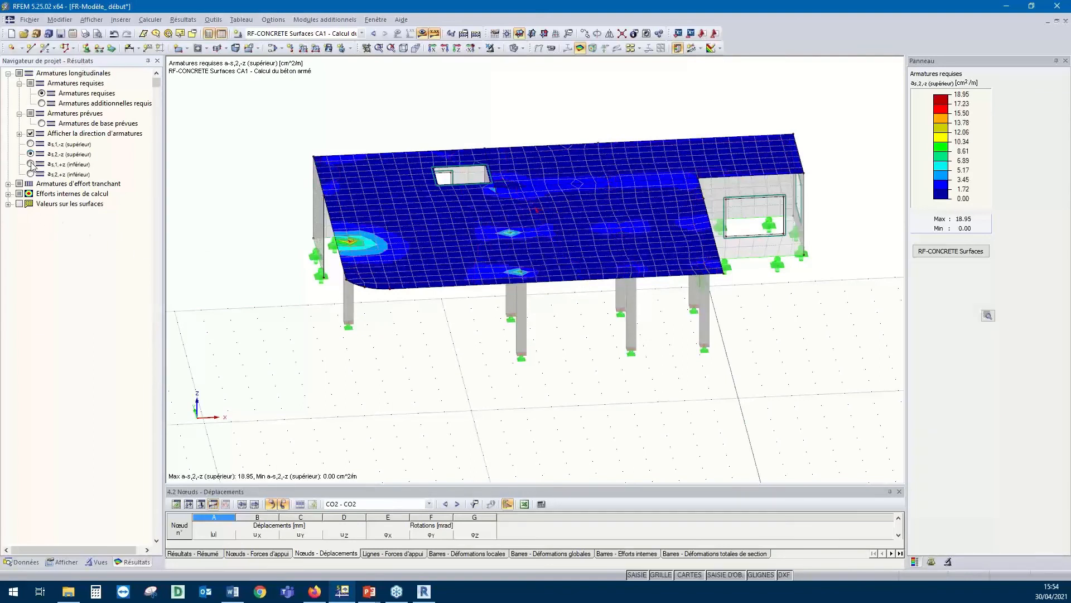
pyautogui.click(31, 164)
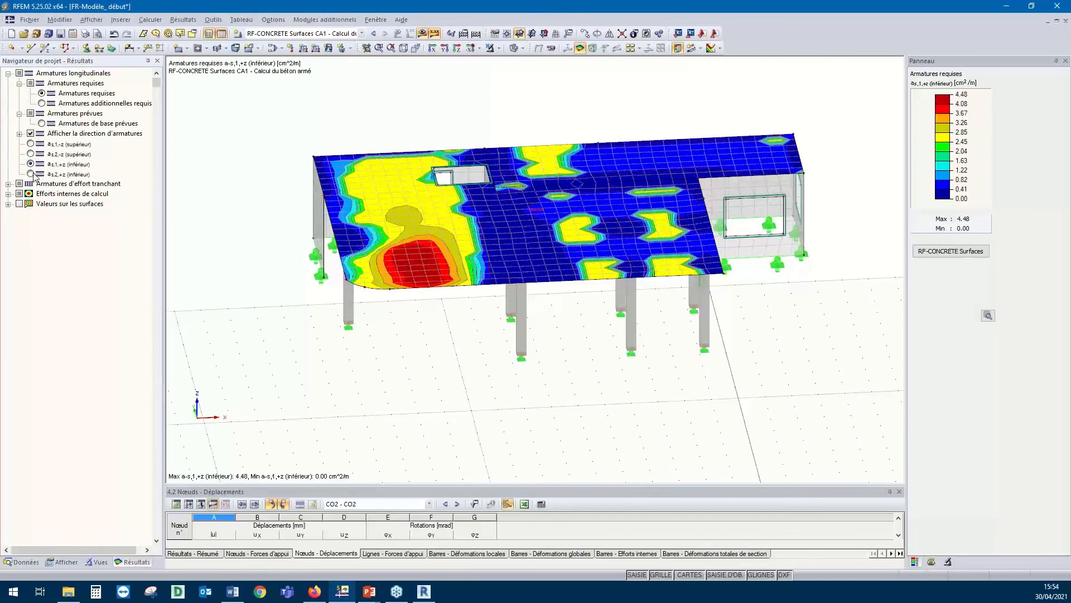
pyautogui.click(30, 174)
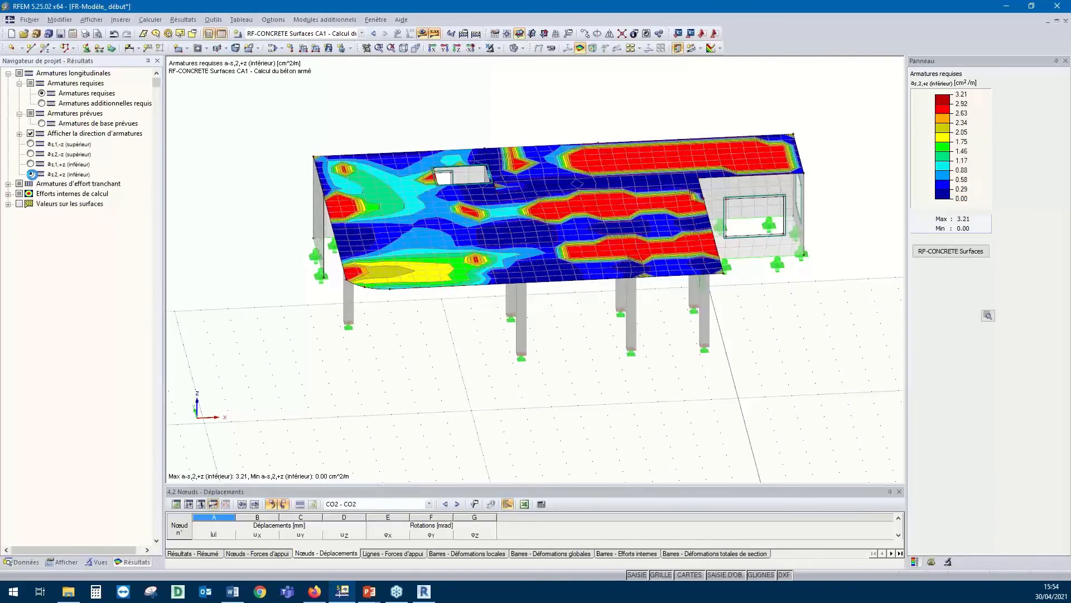
pyautogui.click(31, 164)
pyautogui.click(32, 143)
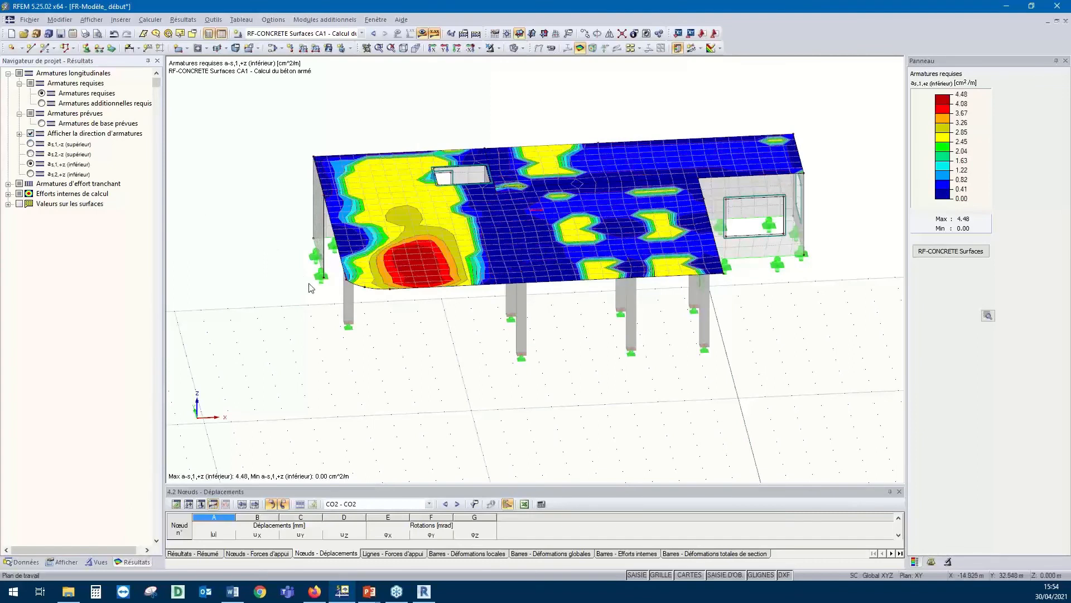
pyautogui.keyDown('ctrl'); pyautogui.moveTo(430, 396); pyautogui.dragTo(476, 372, button='middle'); pyautogui.keyUp('ctrl')
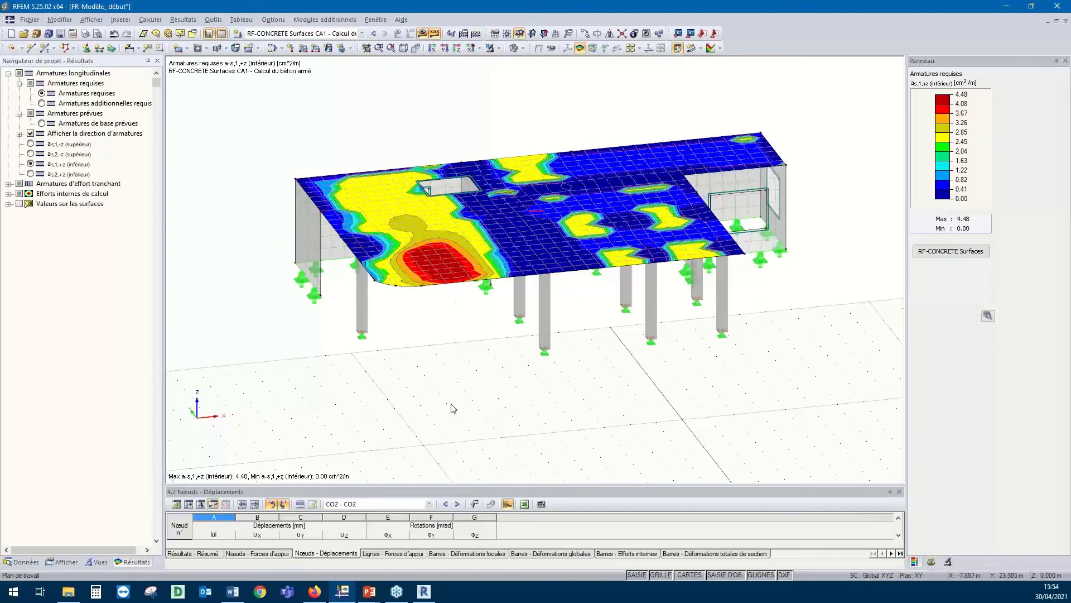
# Switch to Revit, close the RFEM export report and clear the element selection in the analytical model view
pyautogui.click(426, 594)
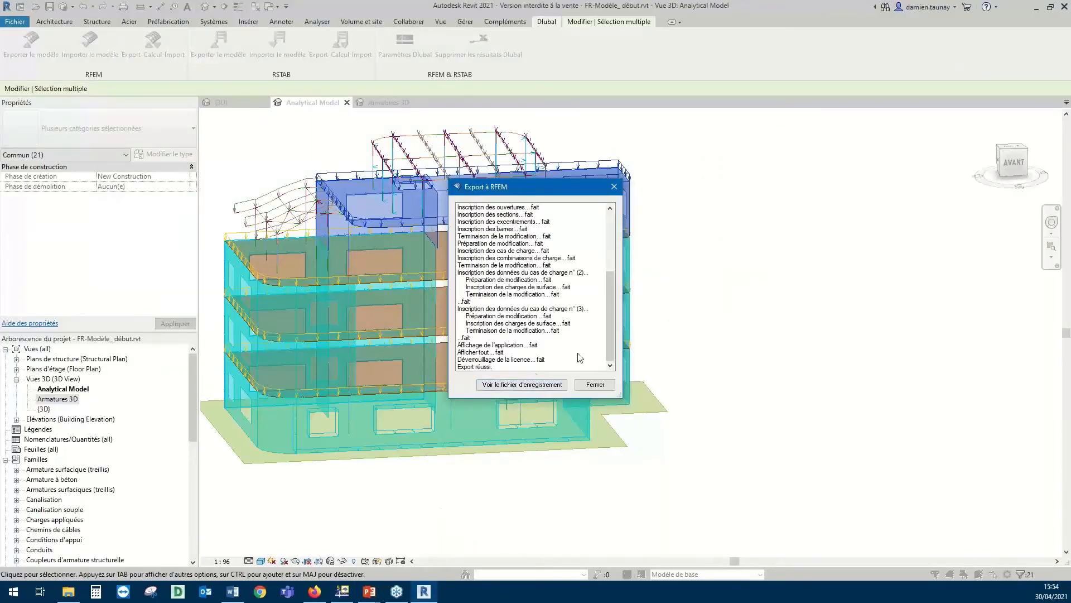
pyautogui.click(595, 384)
pyautogui.click(753, 287)
pyautogui.moveTo(759, 290); pyautogui.dragTo(836, 279, button='middle')
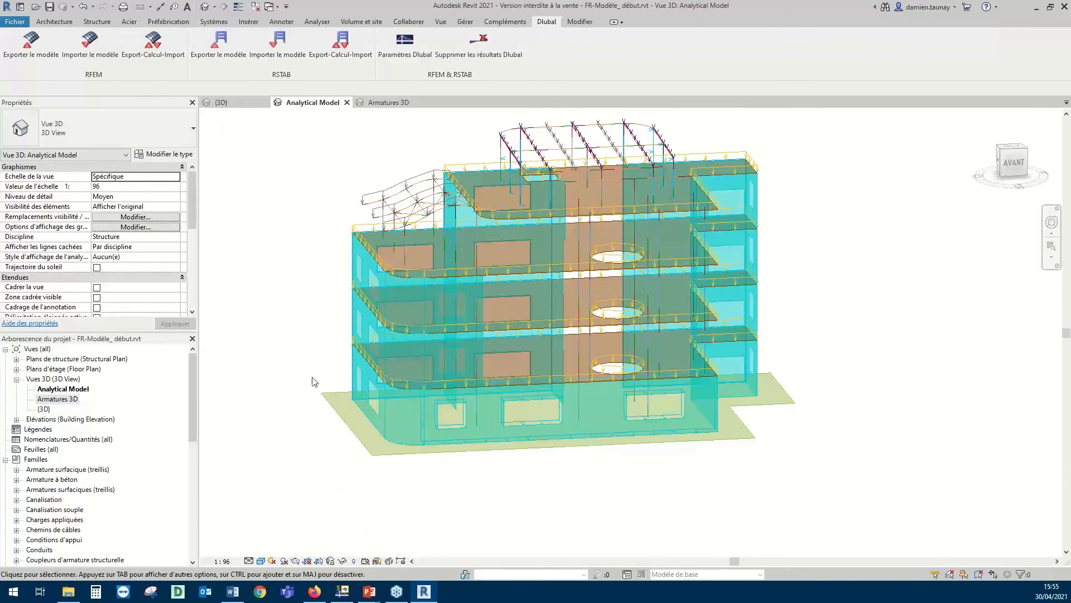
# Check which model is active in RFEM's data navigator and return to Revit
pyautogui.click(344, 591)
pyautogui.click(22, 562)
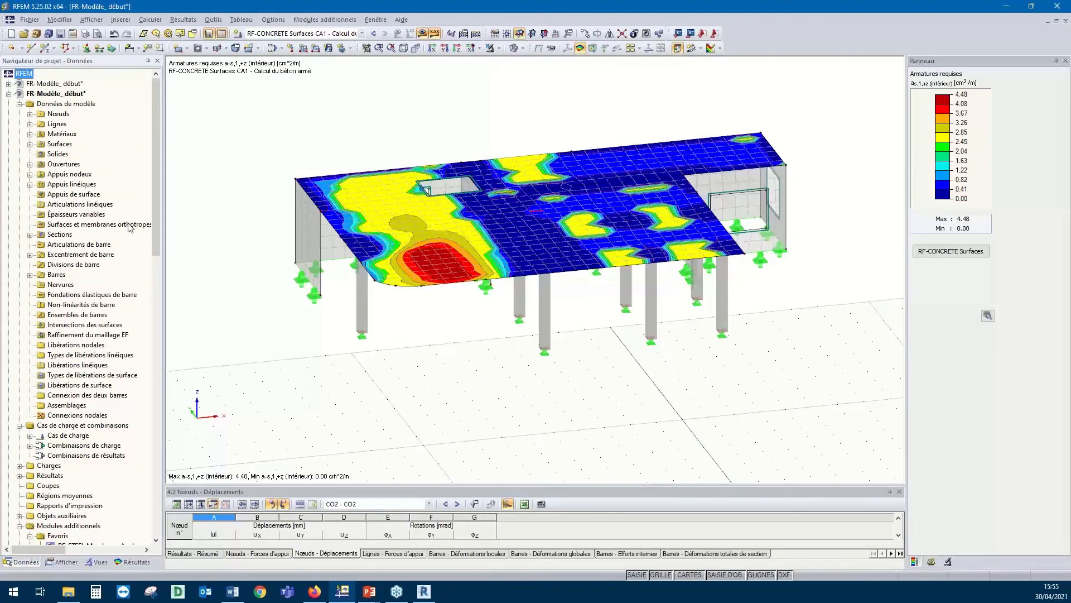
pyautogui.click(424, 592)
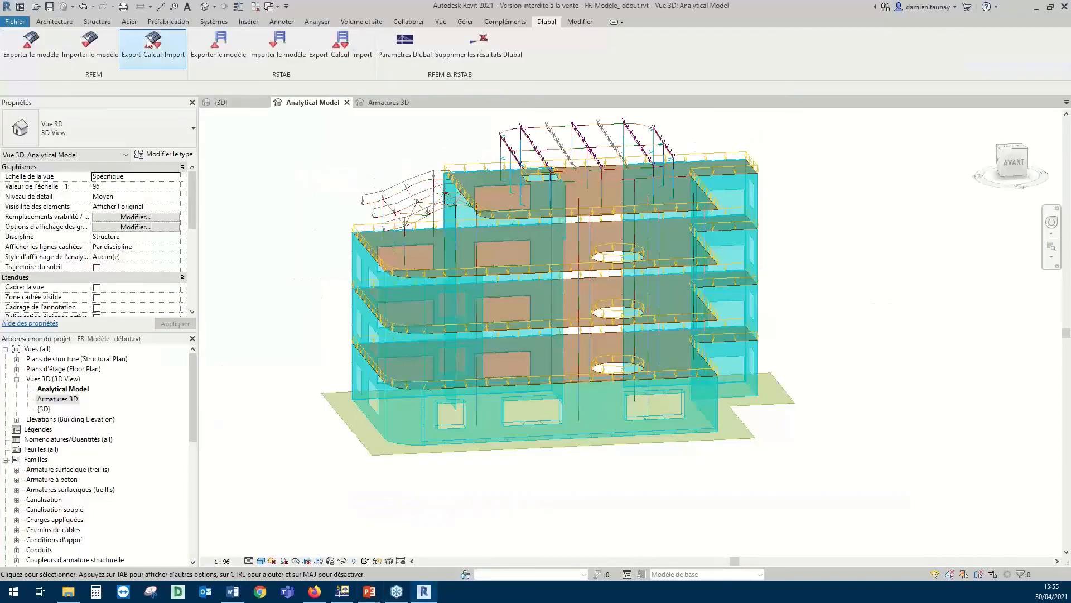
# Open the RFEM model import settings and disable the selected-objects-only and member eccentricity options
pyautogui.click(90, 44)
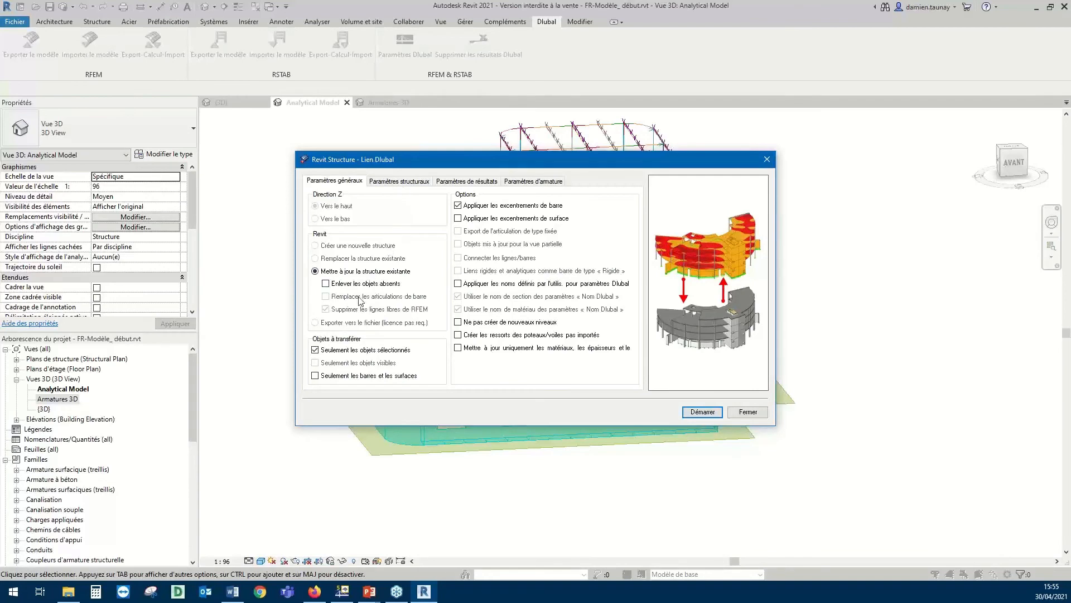
pyautogui.click(316, 351)
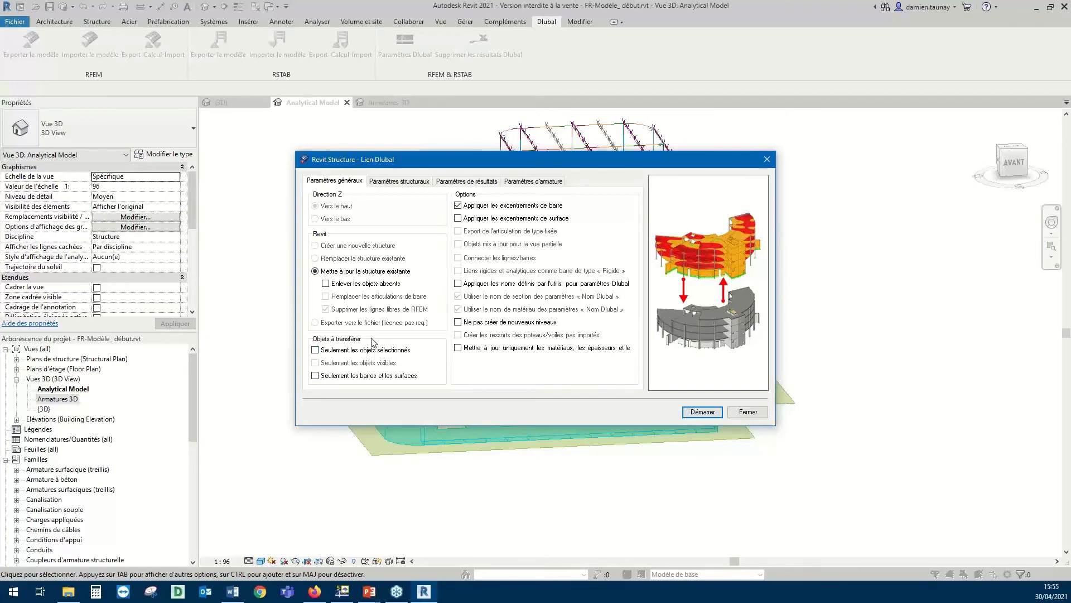
pyautogui.click(458, 205)
# Review the structural and result import parameters, and disable the import of reinforcement
pyautogui.click(397, 183)
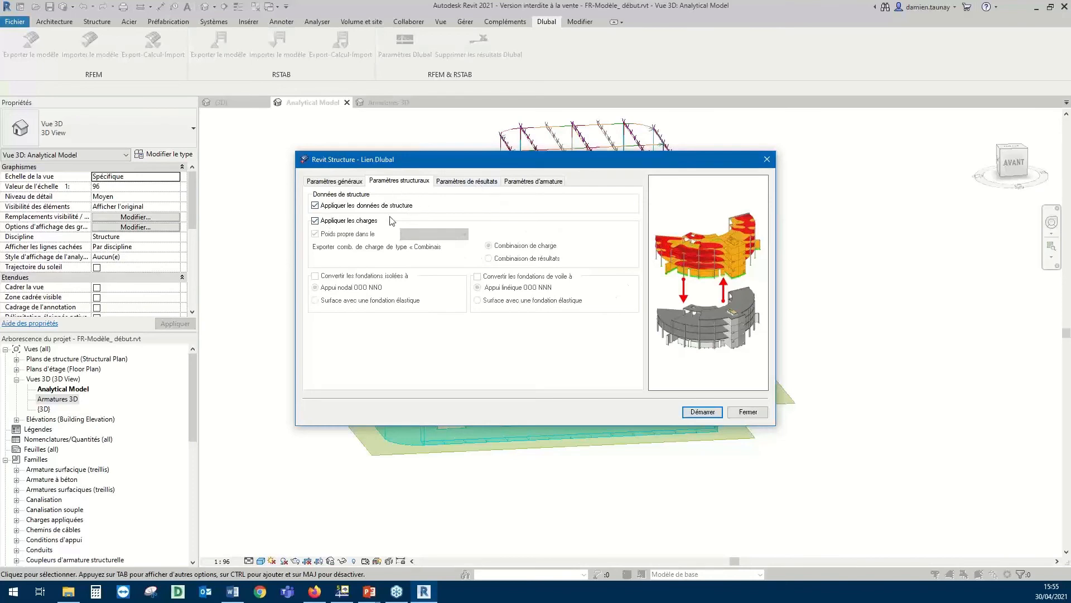
pyautogui.click(473, 183)
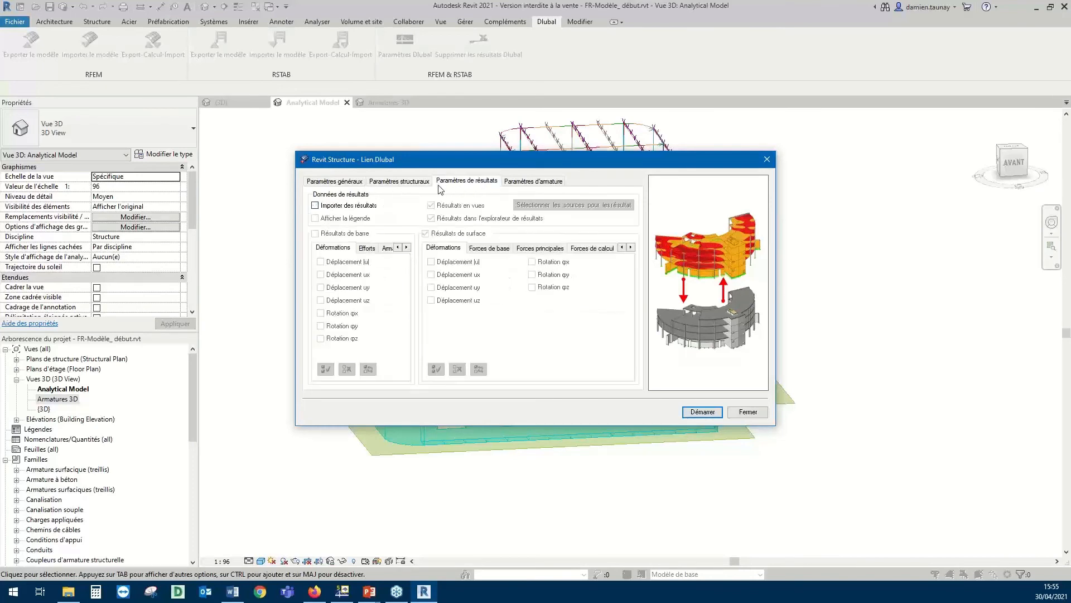
pyautogui.click(516, 183)
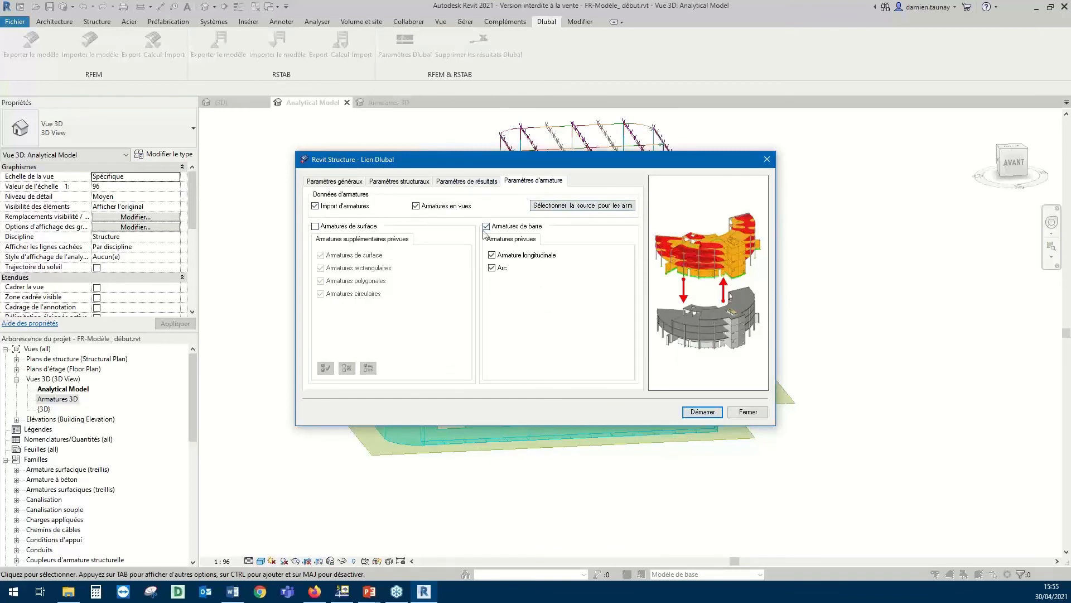
pyautogui.click(316, 206)
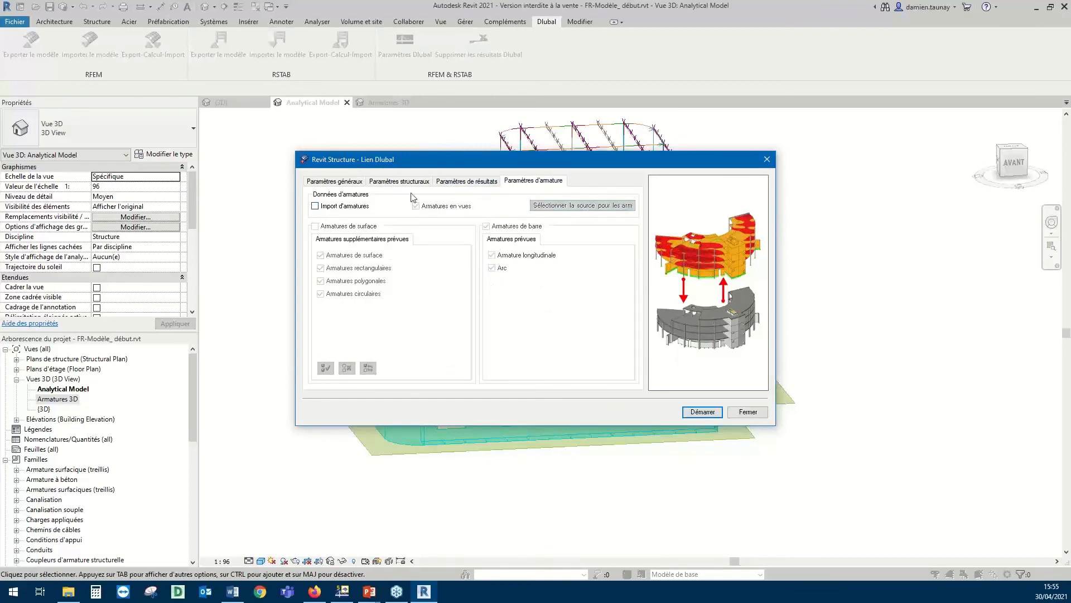
# Enable the import of results and set the surface reinforcement results to required reinforcement for ELU
pyautogui.click(467, 181)
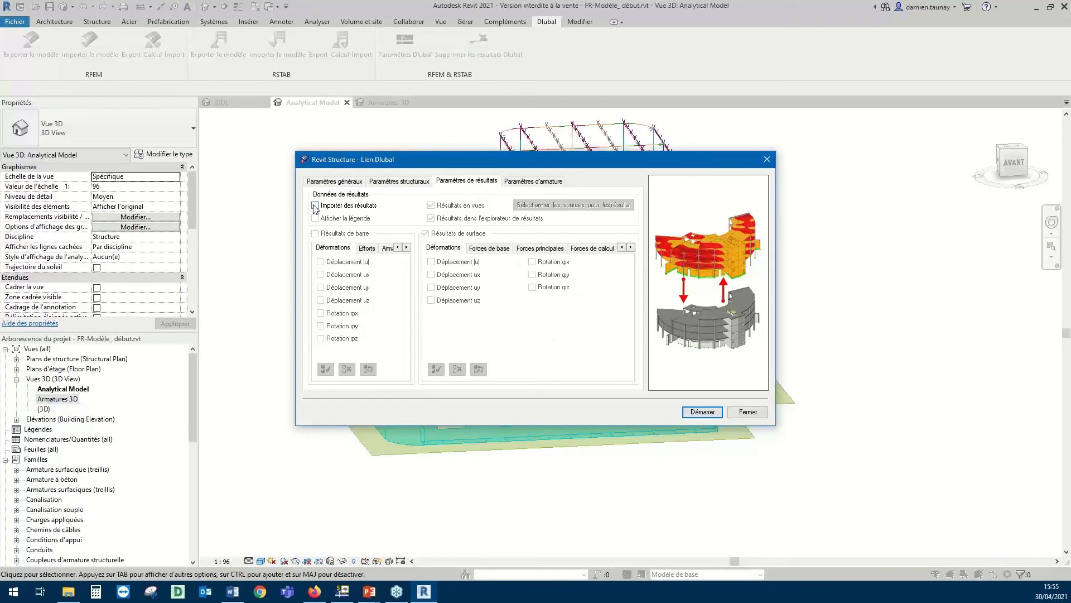
pyautogui.click(315, 206)
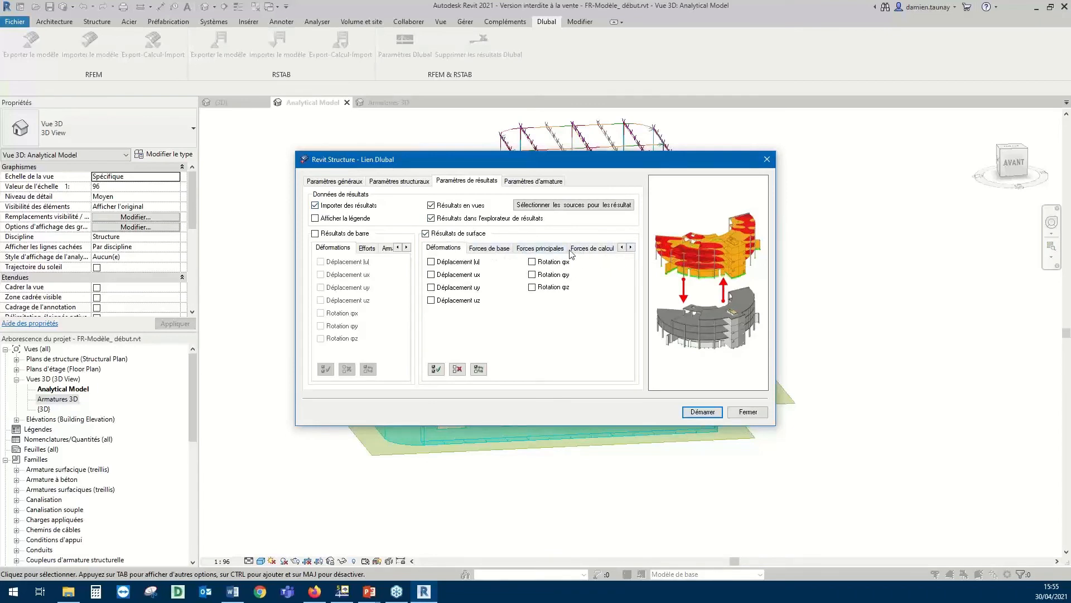
pyautogui.click(631, 247)
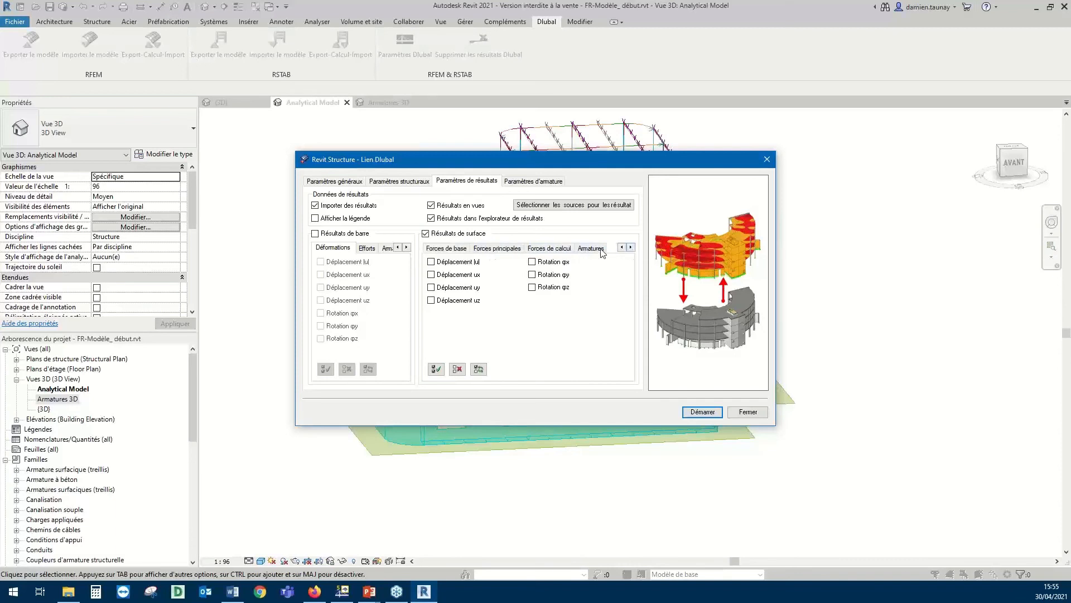
pyautogui.click(592, 249)
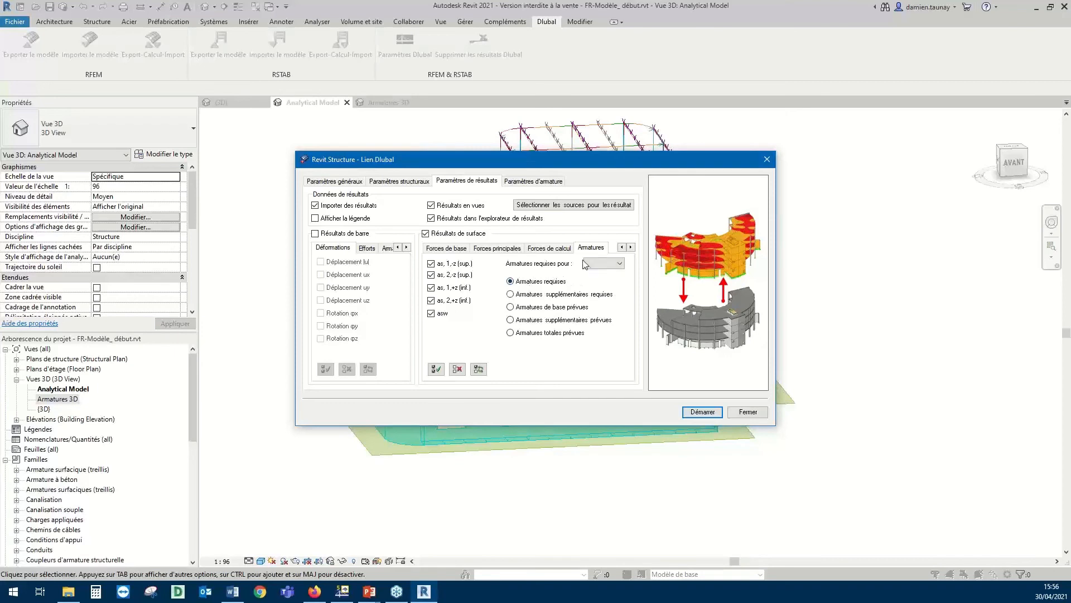
pyautogui.click(618, 264)
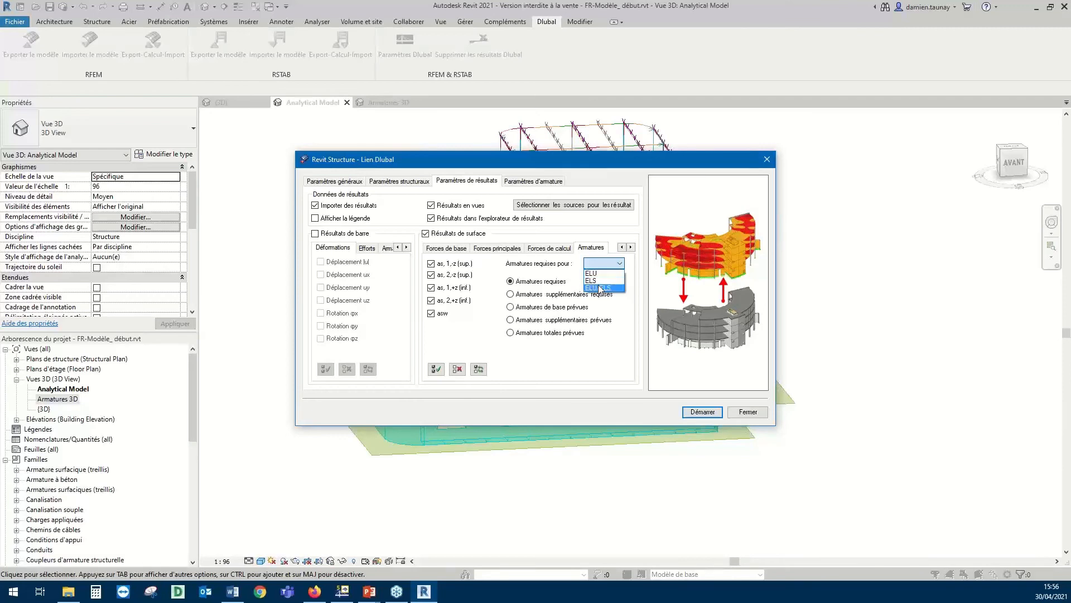
pyautogui.click(595, 274)
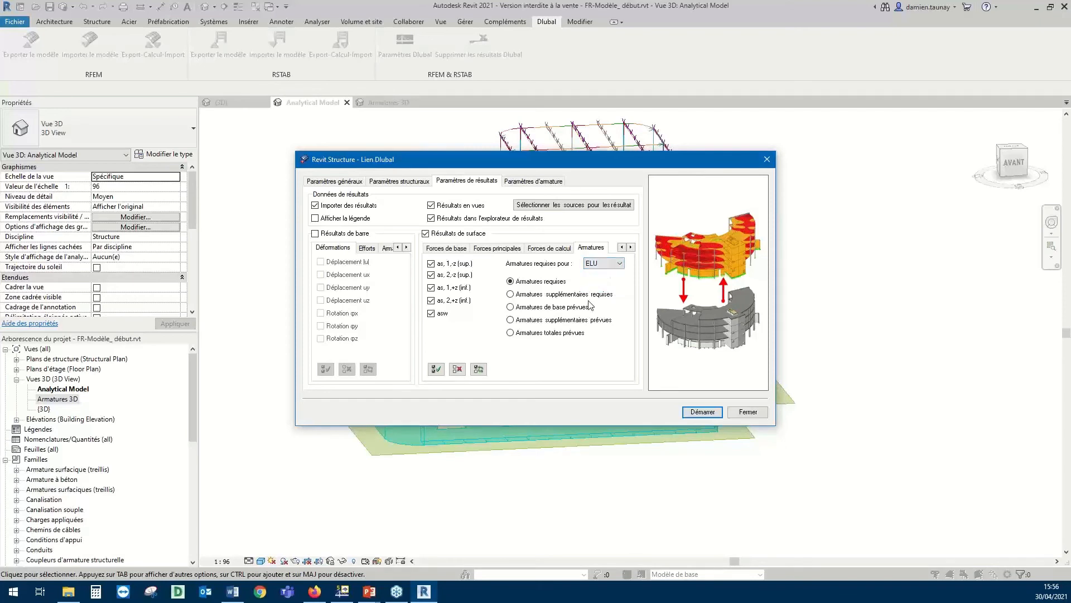
# Set the second FR-Modèle_ début model's RF-CONCRETE Surfaces CA1 case as the source for the imported results
pyautogui.click(593, 212)
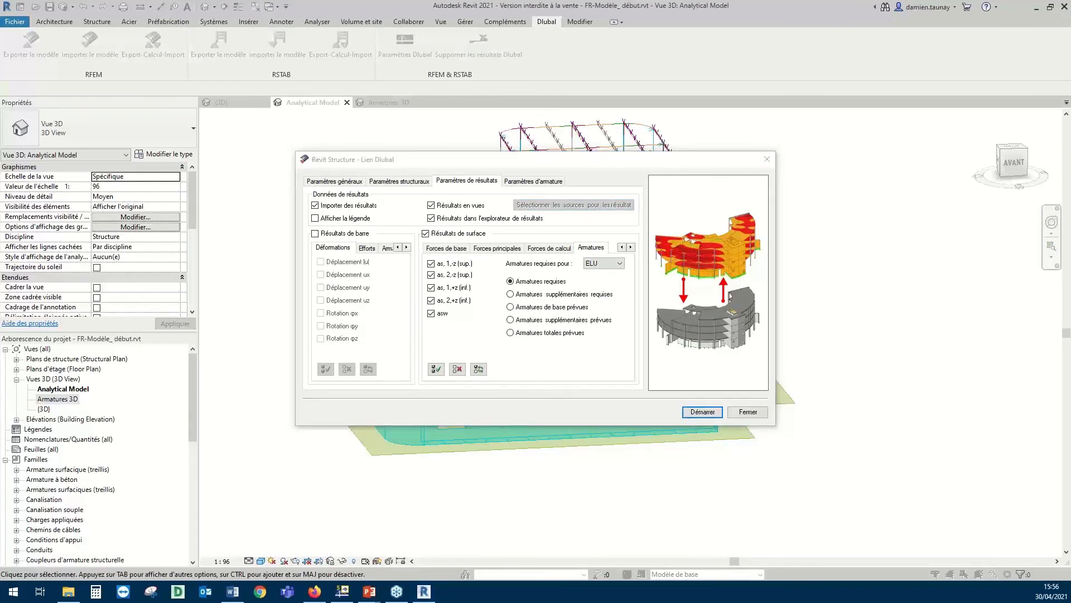
pyautogui.click(525, 113)
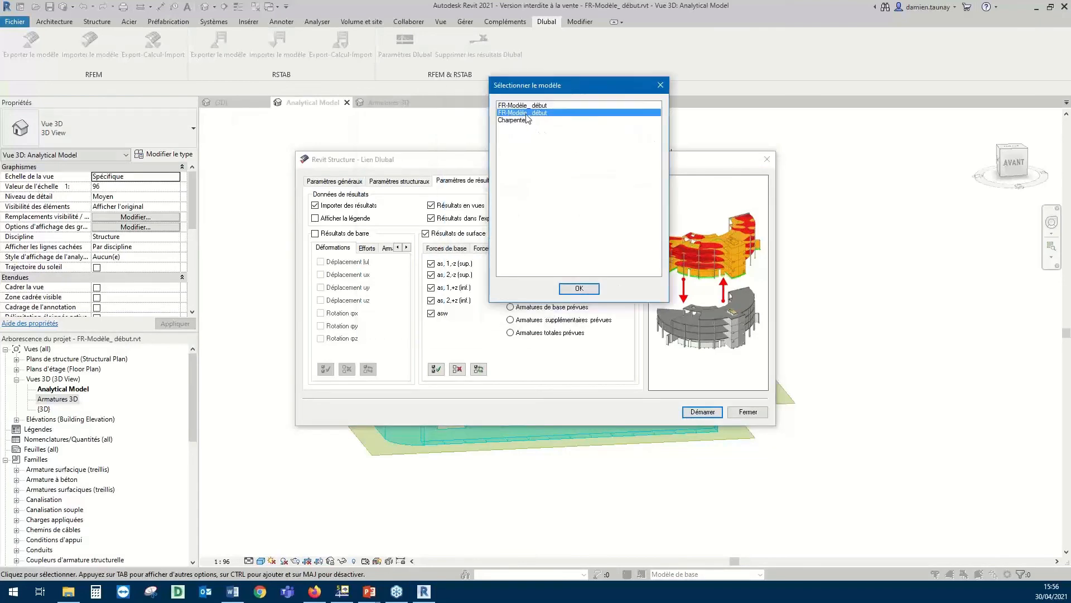
pyautogui.click(580, 289)
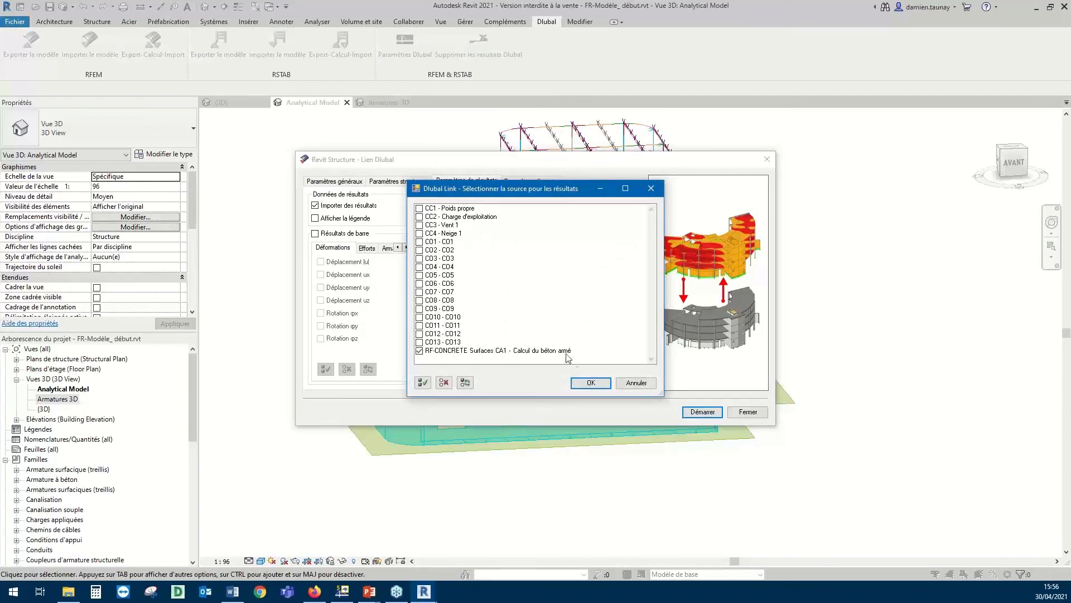
pyautogui.click(599, 383)
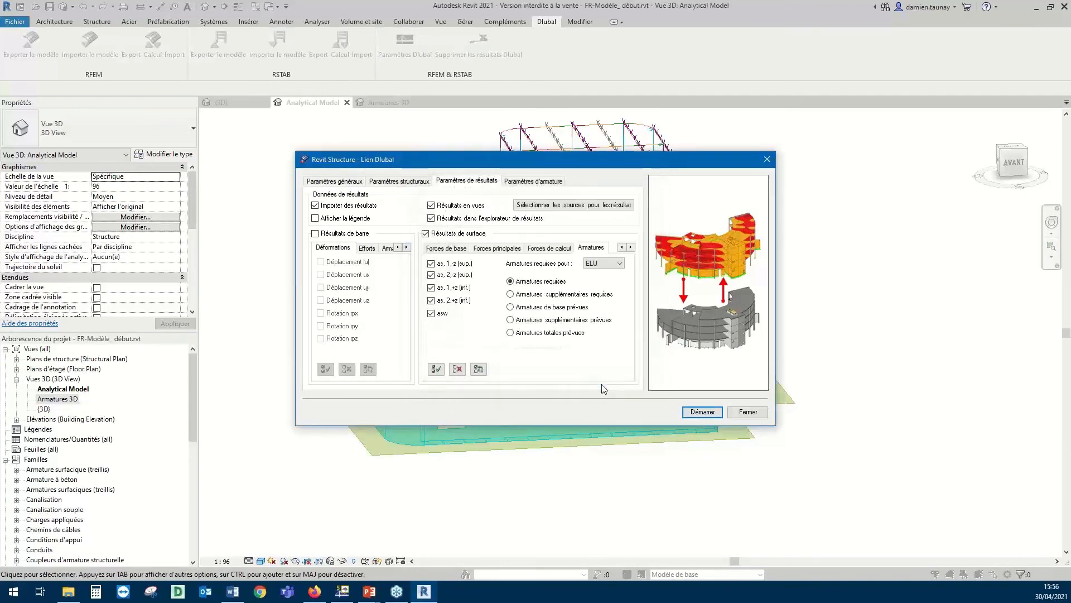
# Run the RFEM import from the second FR-Modèle_ début model and dismiss the import log once it completes
pyautogui.click(703, 412)
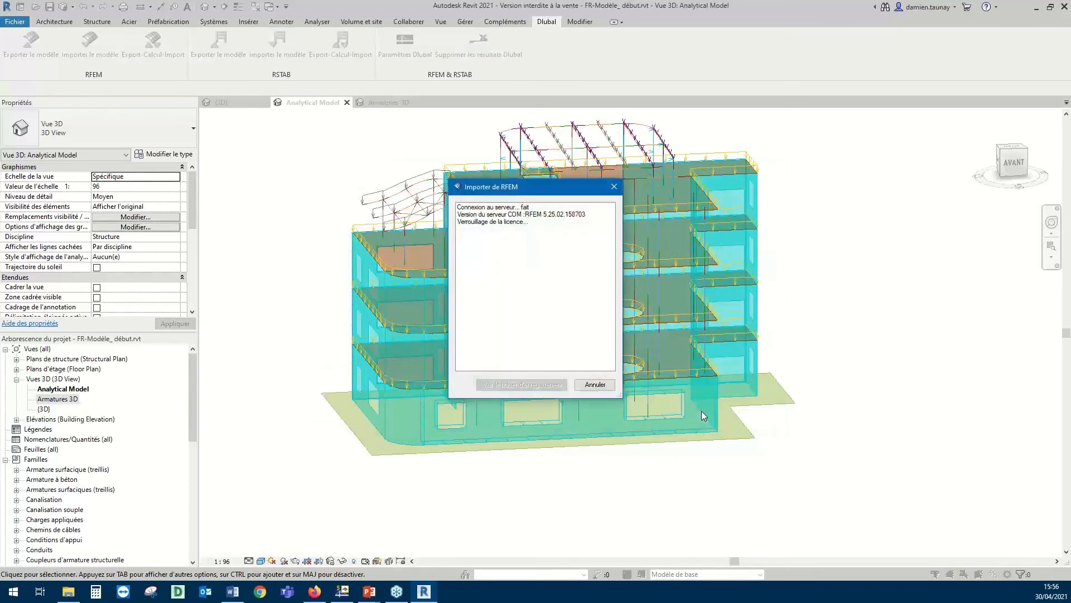
pyautogui.click(487, 212)
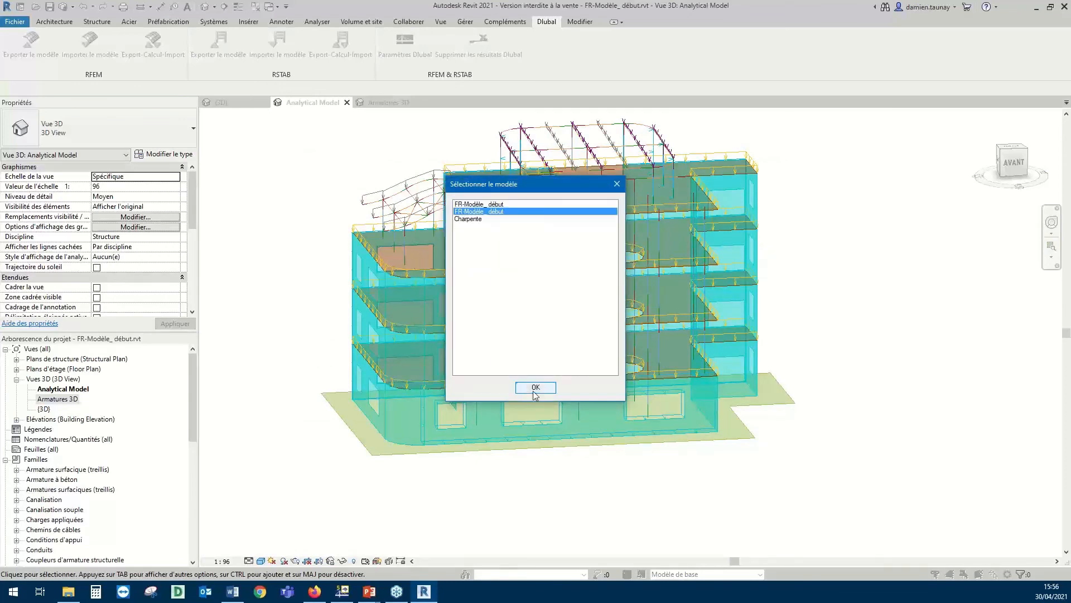
pyautogui.click(535, 386)
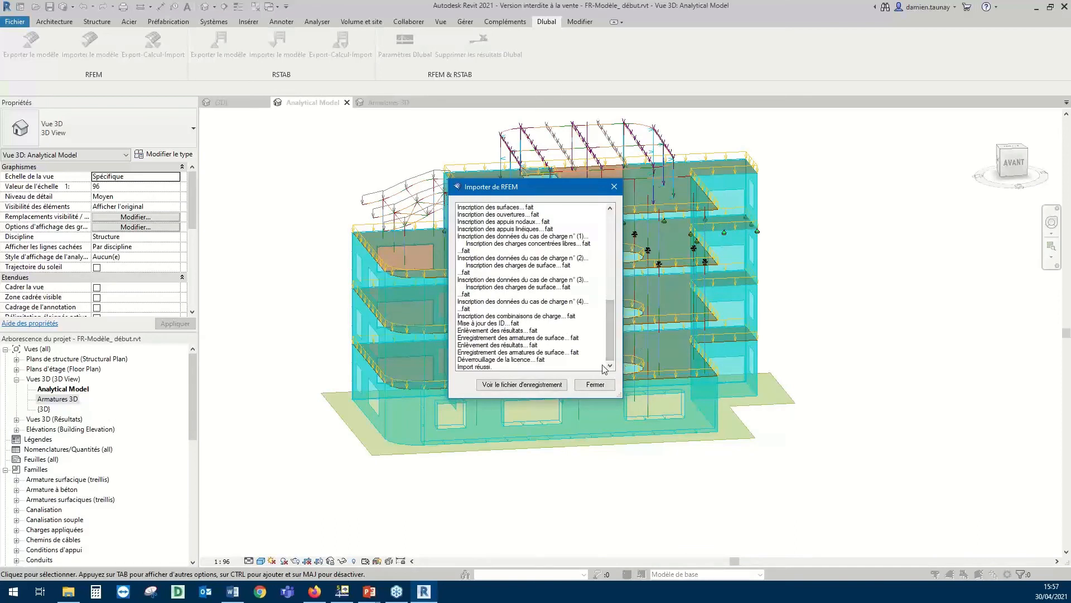
pyautogui.click(595, 385)
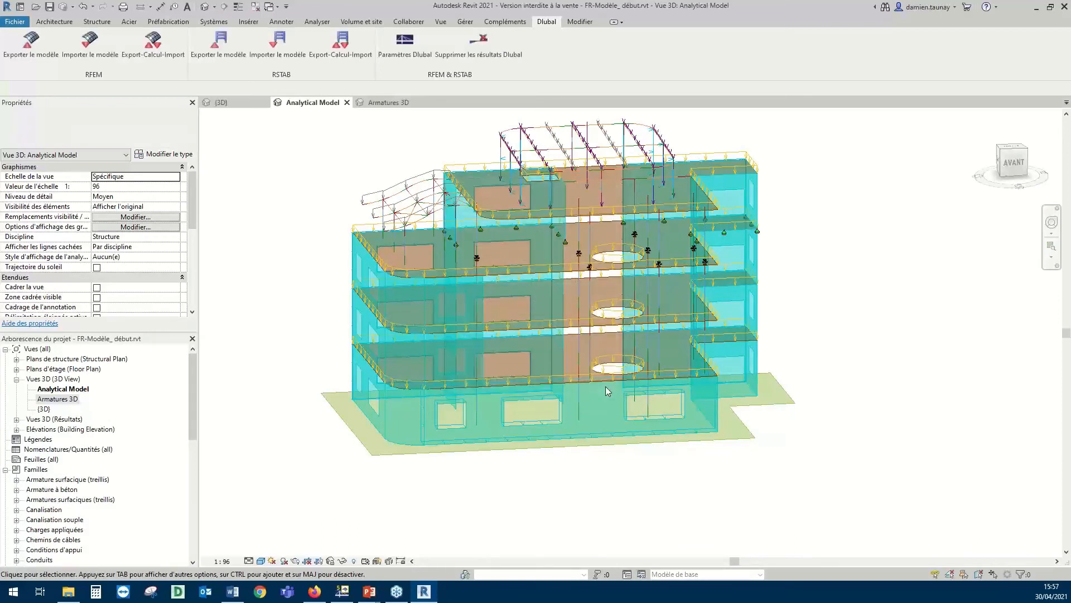
# Open the imported 3D results view RF-CONCRETE Surfaces CA1 - Calcul du béton armé - Résultats
pyautogui.scroll(2, 825, 244)
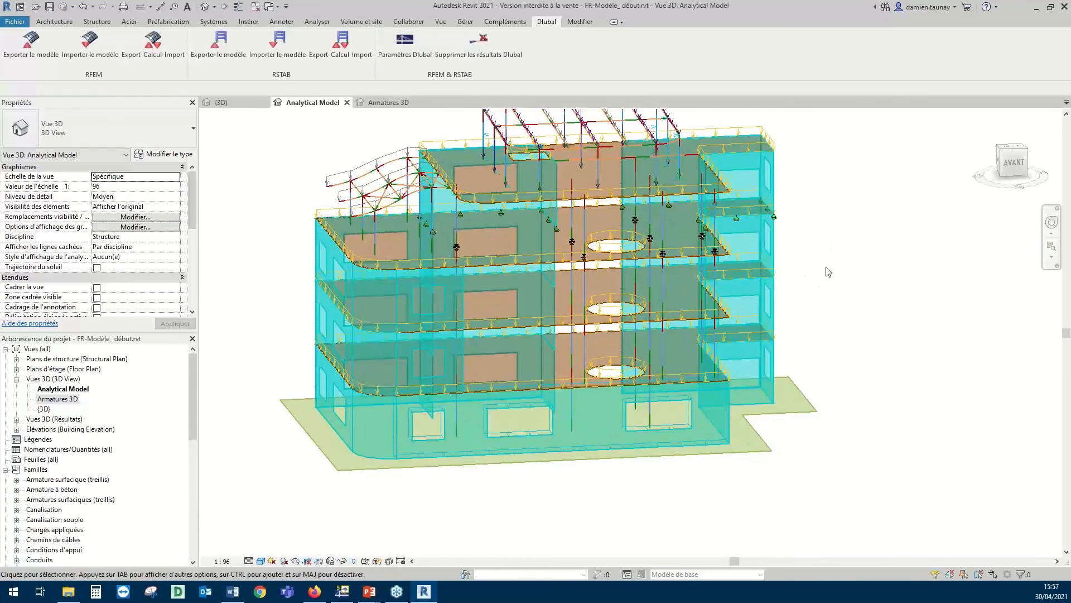
pyautogui.moveTo(878, 254); pyautogui.dragTo(859, 266, button='middle')
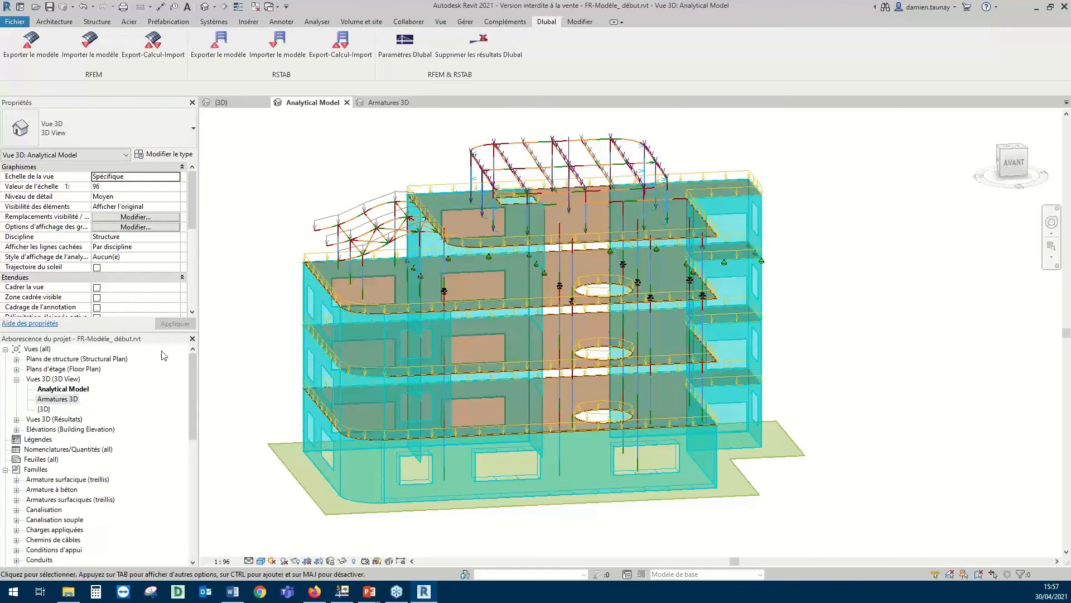
pyautogui.click(50, 399)
pyautogui.click(17, 419)
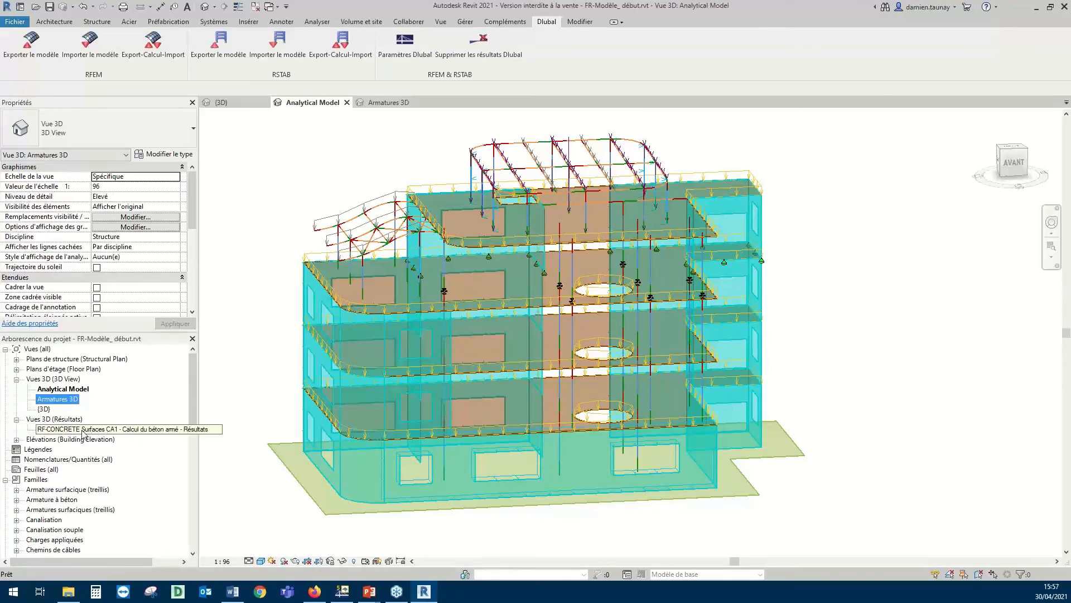
pyautogui.click(83, 431)
pyautogui.click(83, 431)
pyautogui.doubleClick(82, 429)
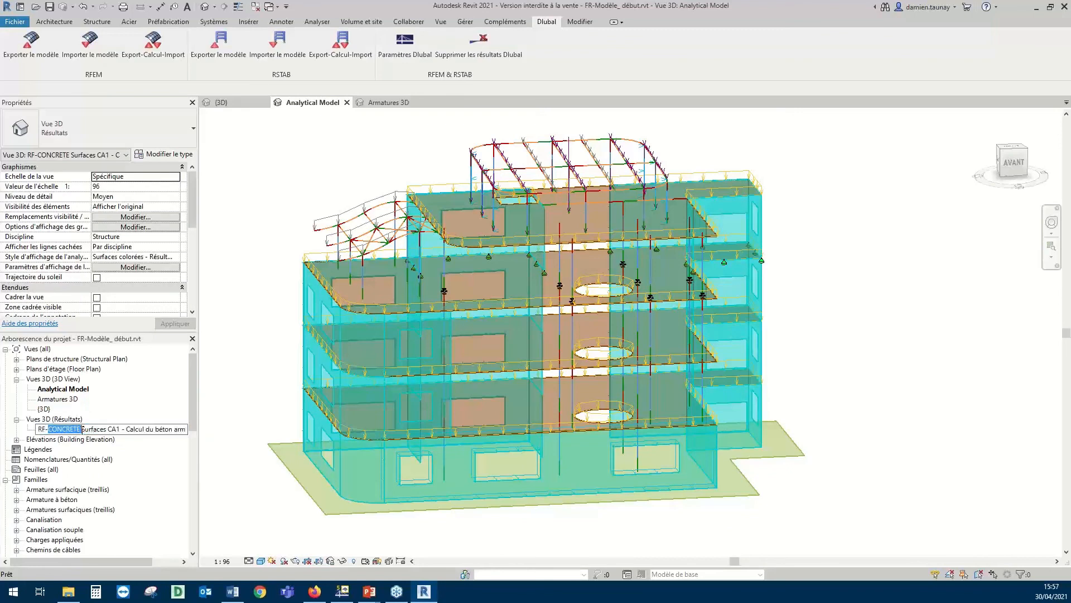
pyautogui.doubleClick(62, 419)
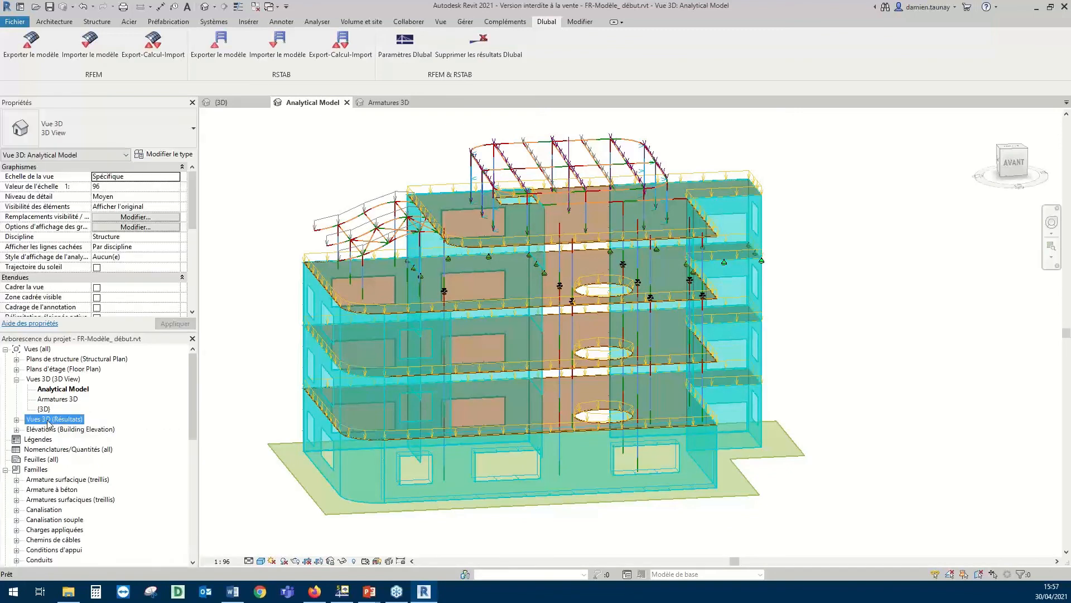
pyautogui.doubleClick(50, 424)
pyautogui.doubleClick(53, 429)
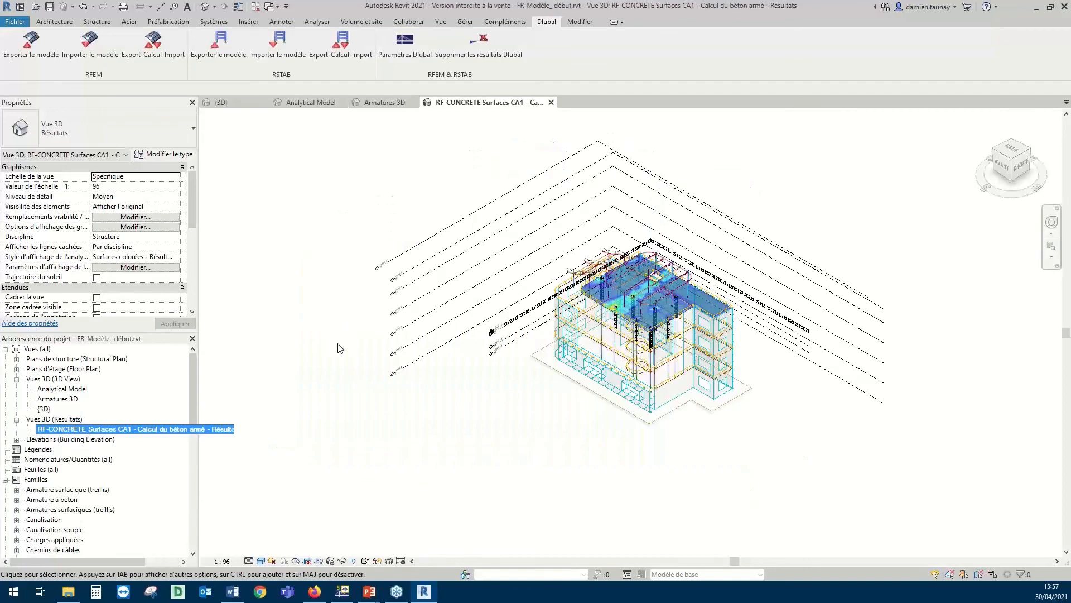
# Open the results explorer for the RF-CONCRETE results view and expand the required surface reinforcement results
pyautogui.scroll(5, 728, 313)
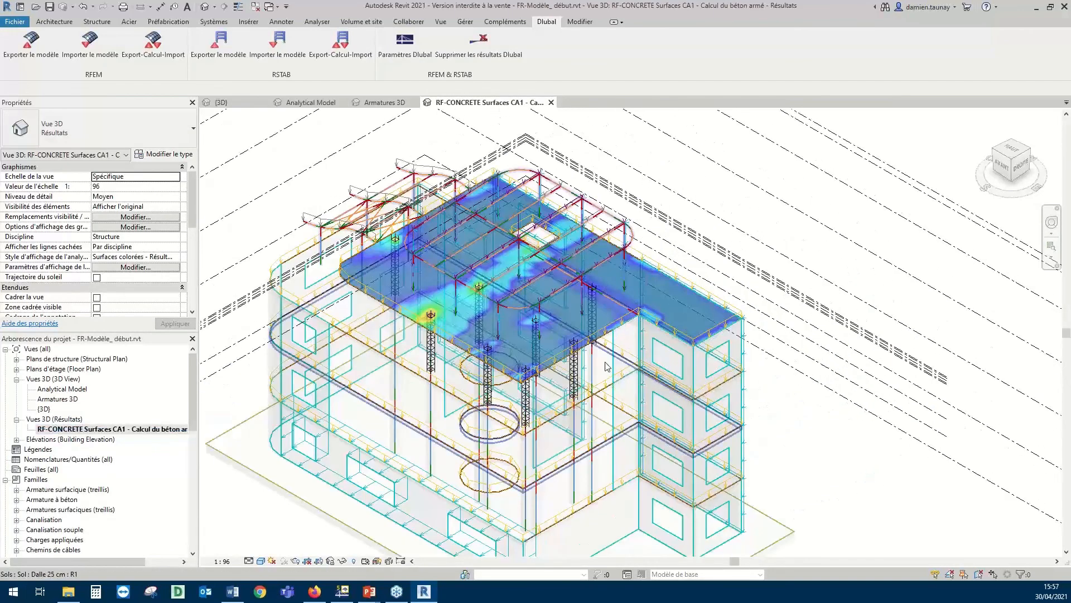
pyautogui.keyDown('shift'); pyautogui.moveTo(607, 367); pyautogui.dragTo(651, 365, button='middle'); pyautogui.keyUp('shift')
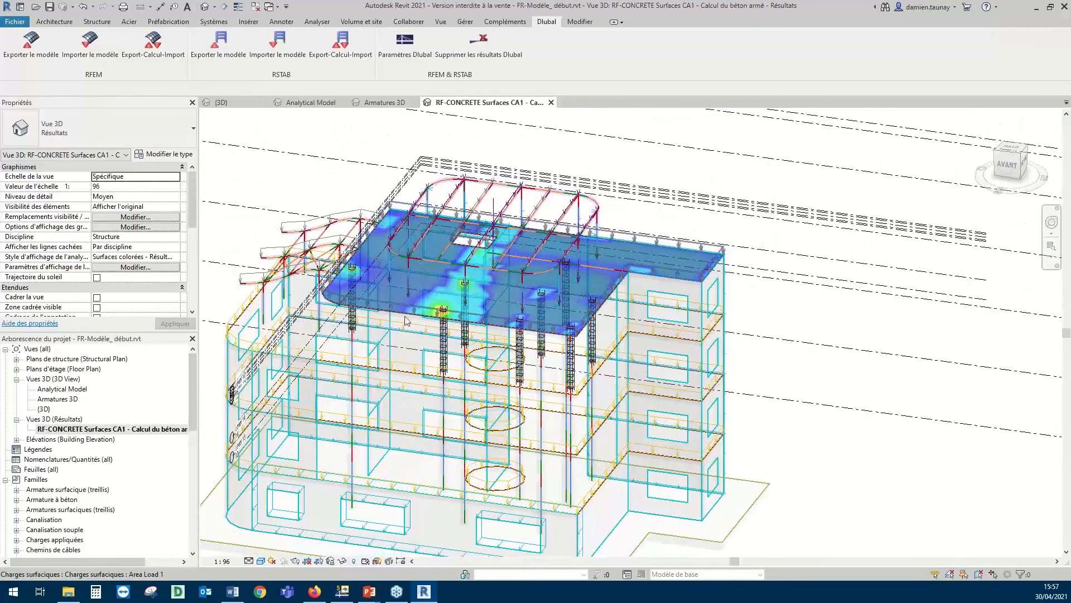
pyautogui.keyDown('shift'); pyautogui.moveTo(410, 302); pyautogui.dragTo(481, 270, button='middle'); pyautogui.keyUp('shift')
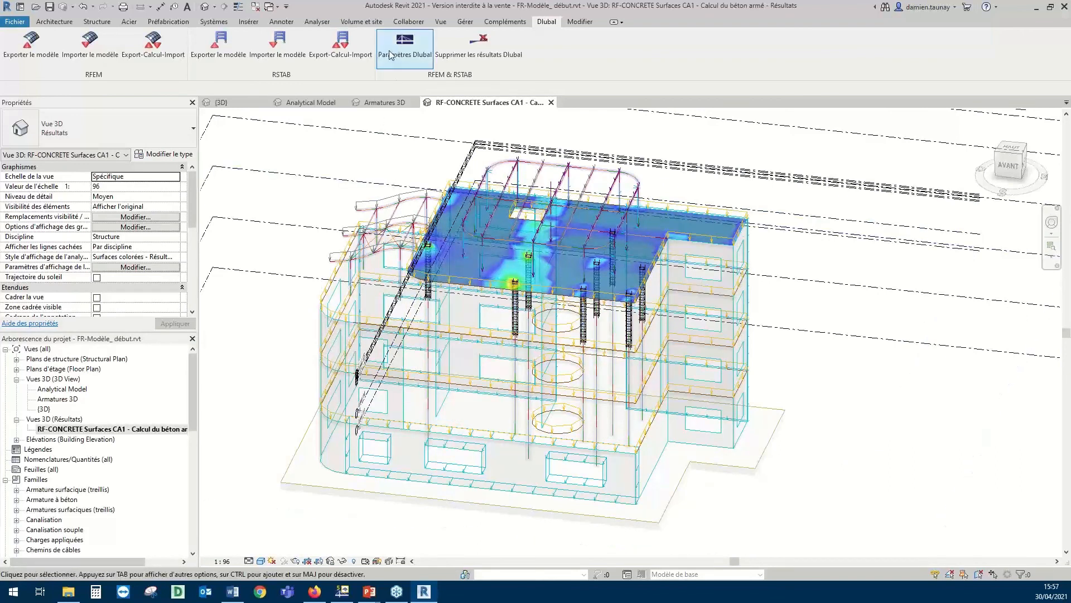
pyautogui.click(465, 22)
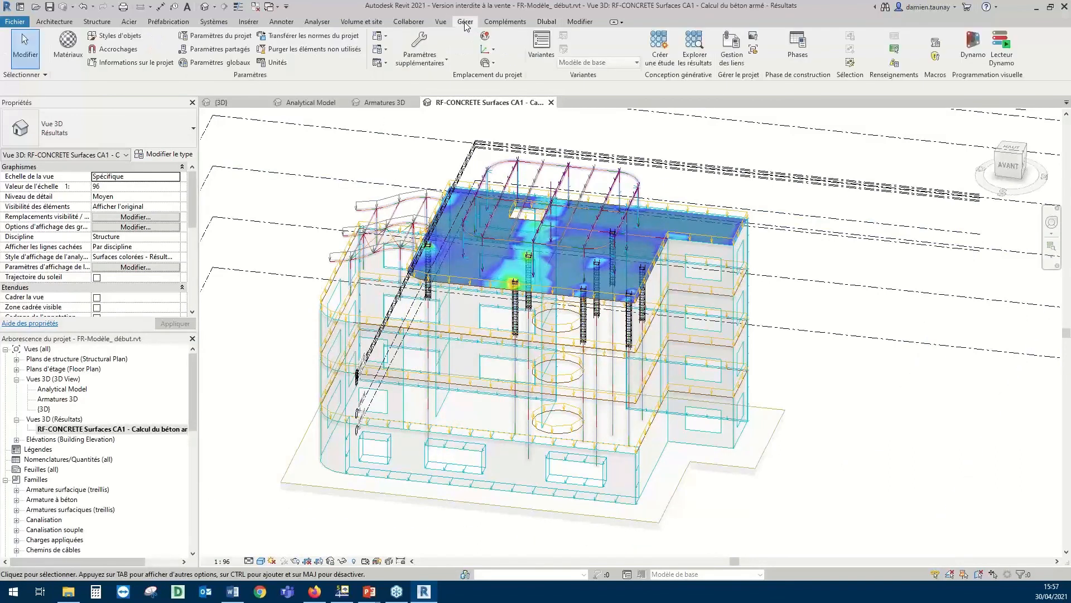
pyautogui.click(316, 22)
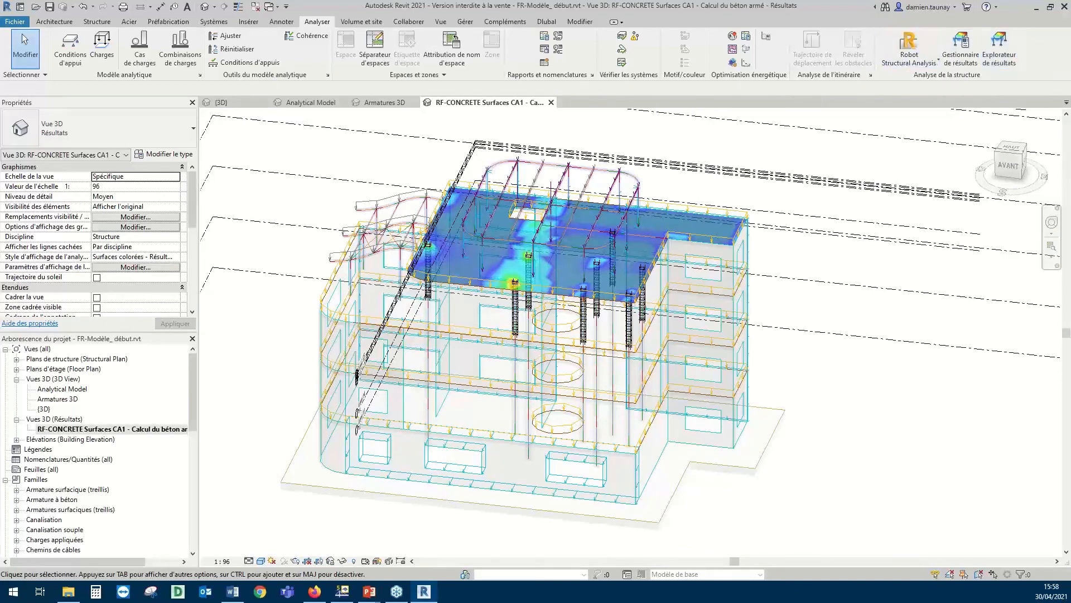
pyautogui.moveTo(346, 106); pyautogui.dragTo(329, 87)
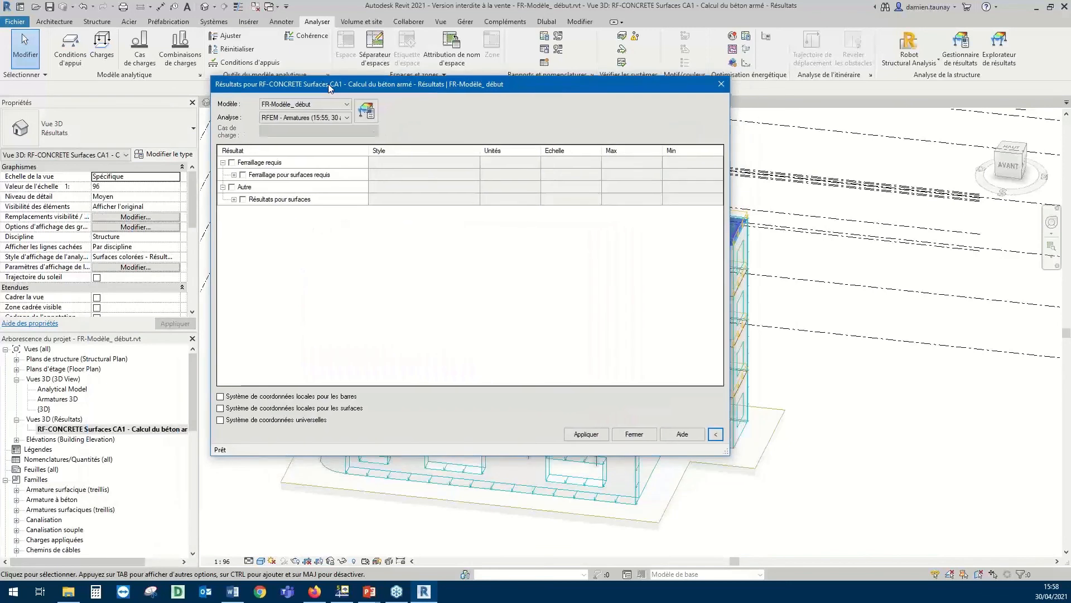
pyautogui.click(235, 175)
# Set all required surface reinforcement results to cm²/m units and the Surfaces colorées - Dlubal style
pyautogui.click(504, 151)
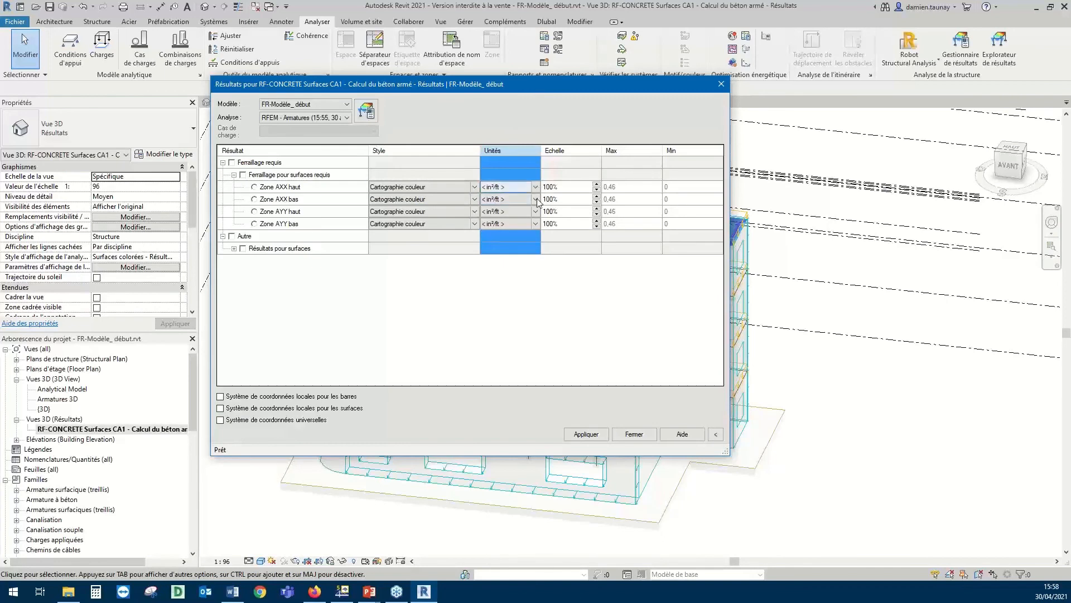
pyautogui.click(509, 186)
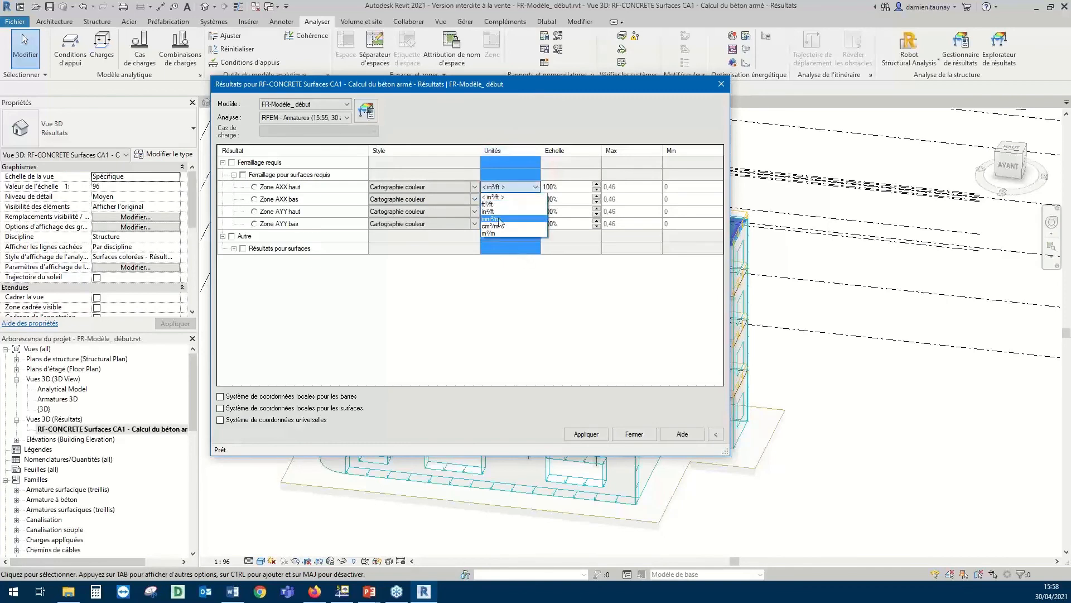
pyautogui.click(493, 219)
pyautogui.click(538, 191)
pyautogui.click(524, 225)
pyautogui.click(460, 149)
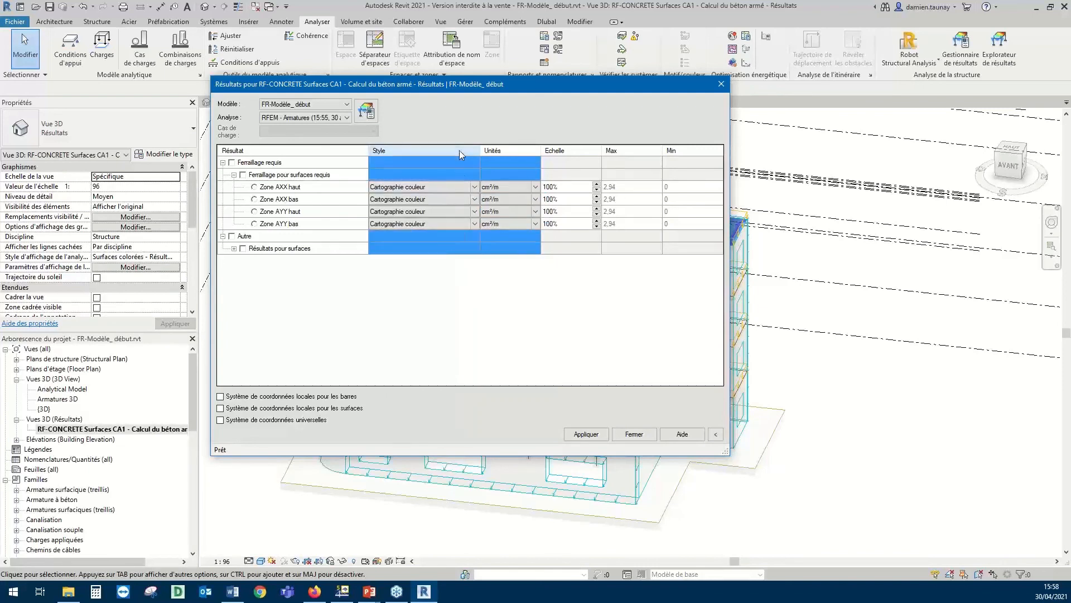
pyautogui.click(474, 188)
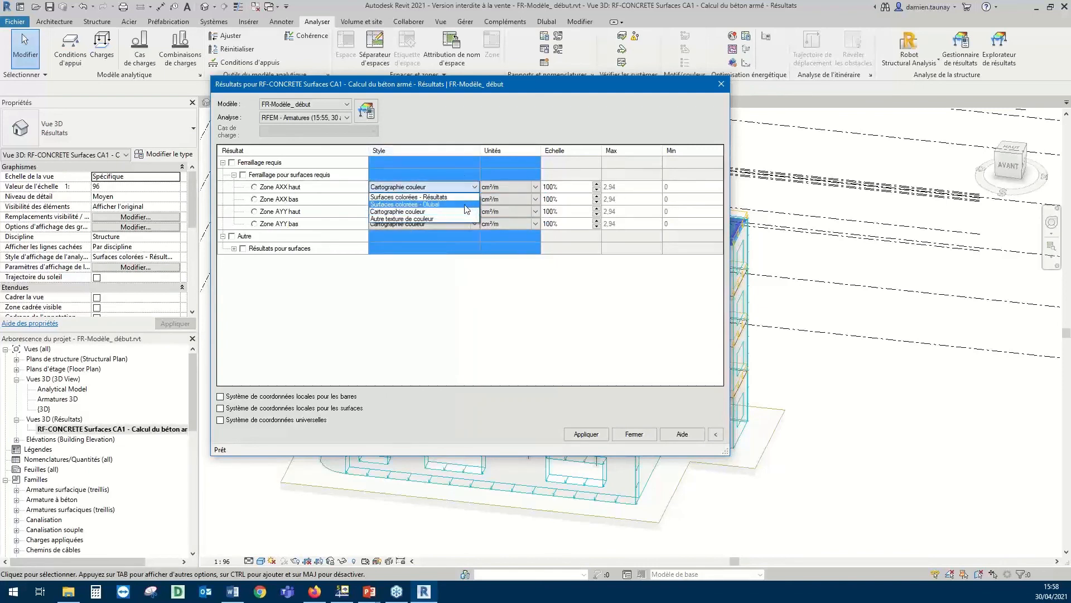
pyautogui.click(459, 205)
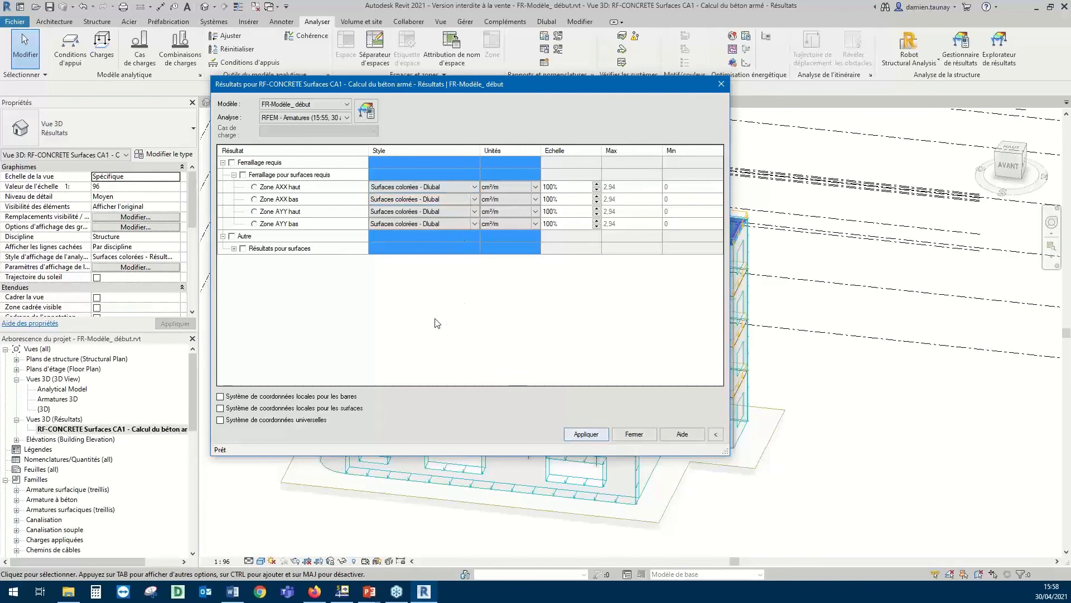
# Display the Zone AXX bas required reinforcement on the top slab, keeping the model visible beside the results dialog
pyautogui.moveTo(360, 83); pyautogui.dragTo(174, 80)
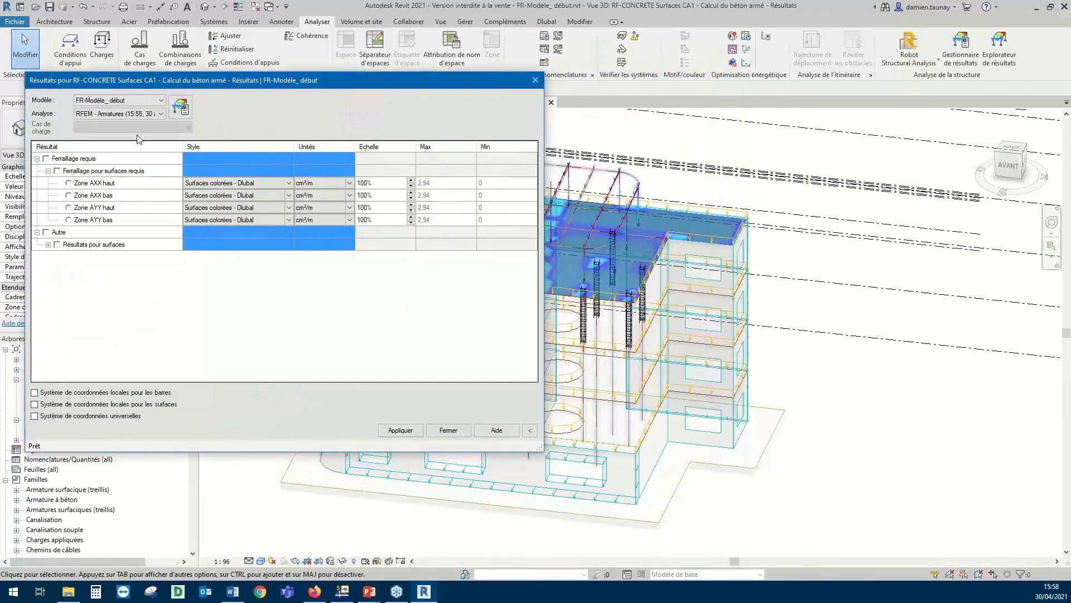
pyautogui.scroll(3, 654, 286)
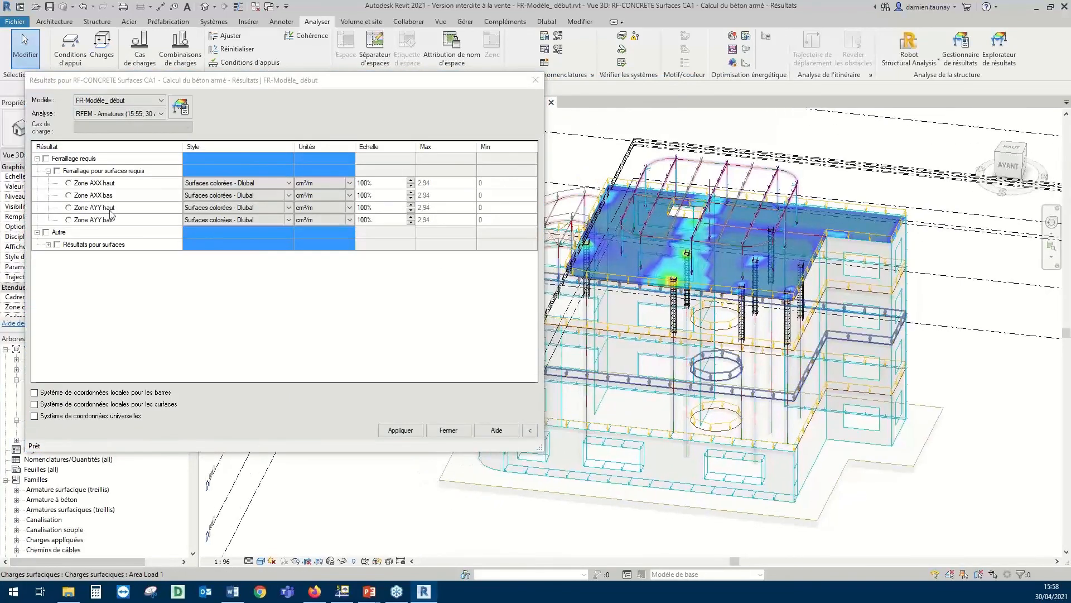
pyautogui.click(73, 196)
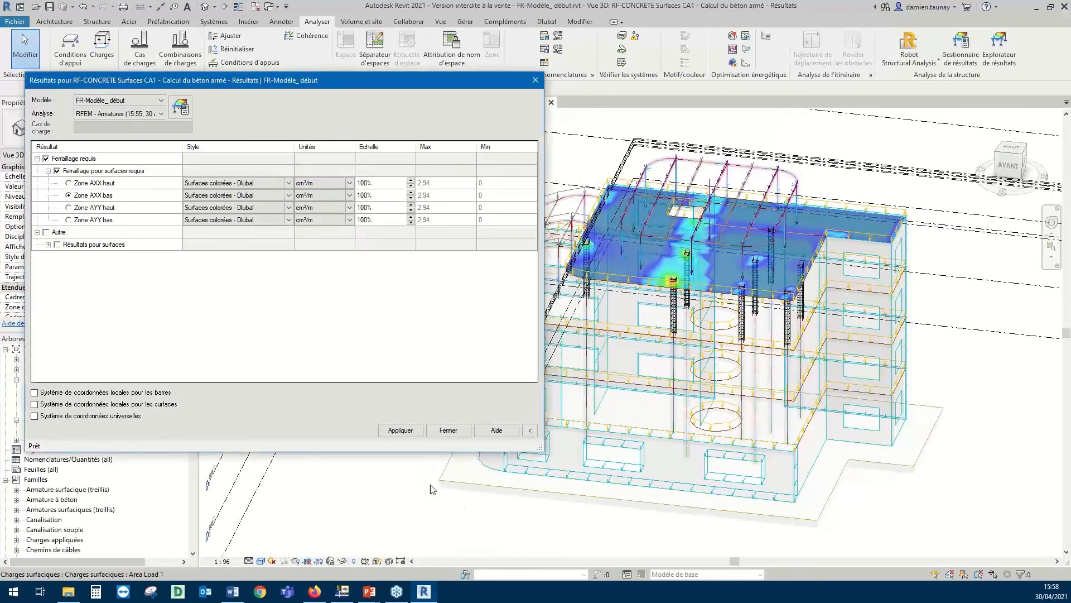
pyautogui.click(400, 430)
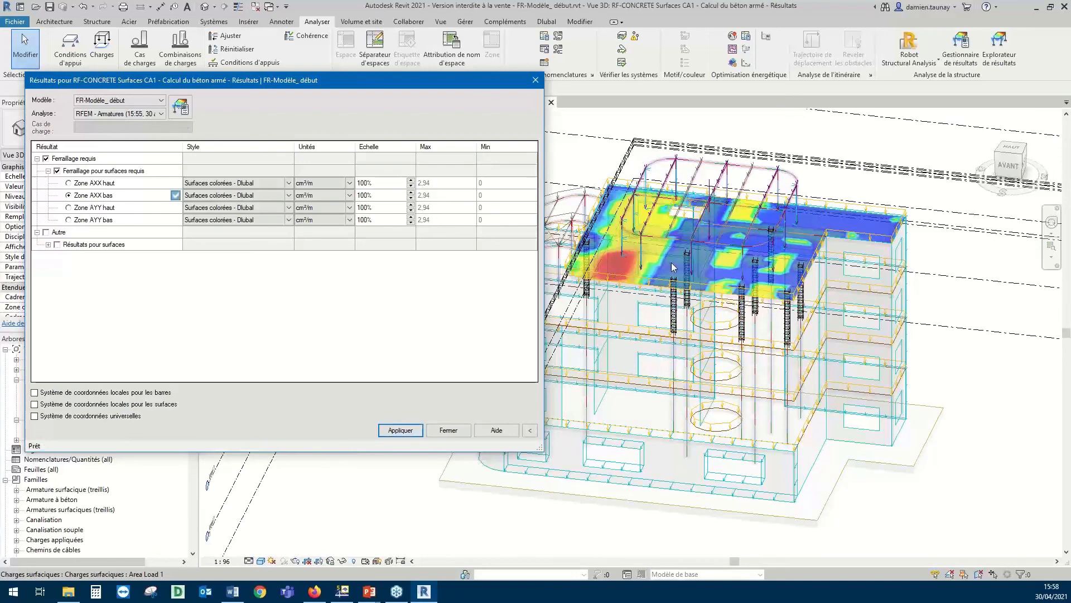
# Display the slab's required reinforcement for Zone AYY bas and for Zone AYY haut
pyautogui.click(69, 207)
pyautogui.click(69, 220)
pyautogui.click(400, 431)
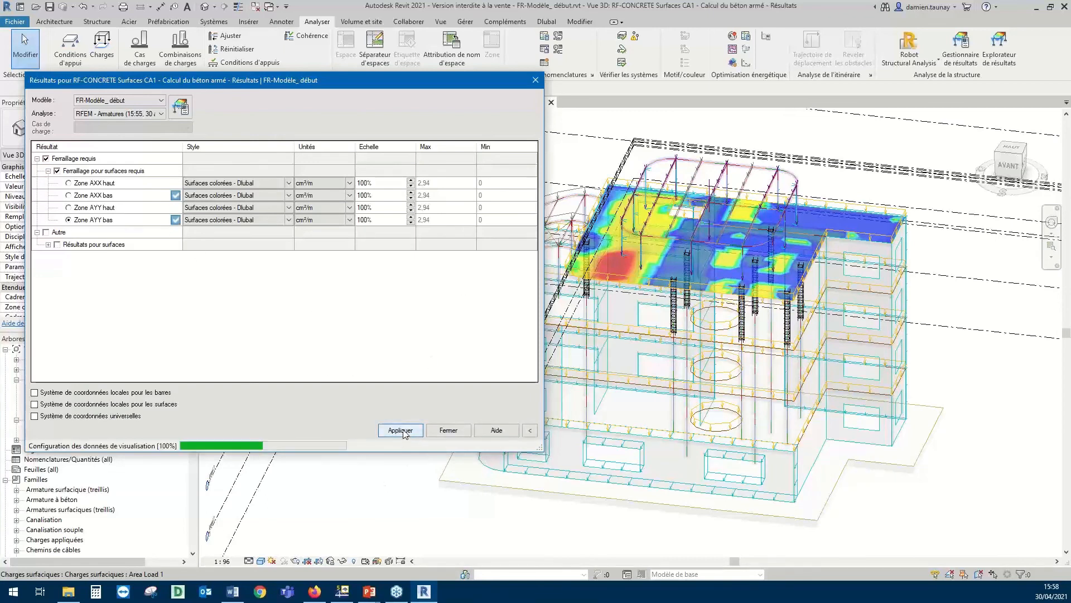
pyautogui.click(69, 208)
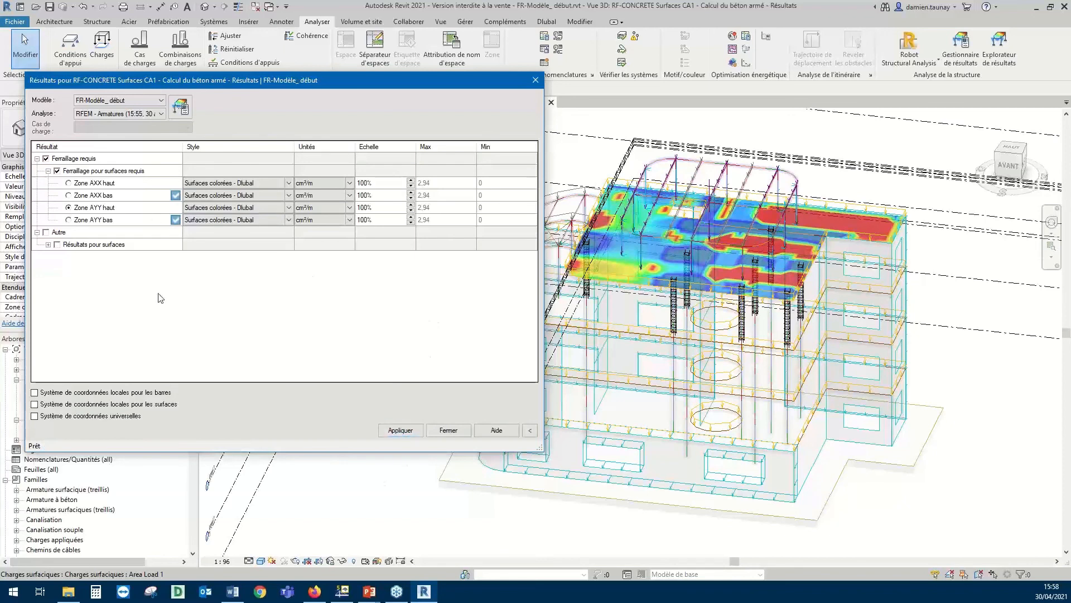
pyautogui.click(410, 430)
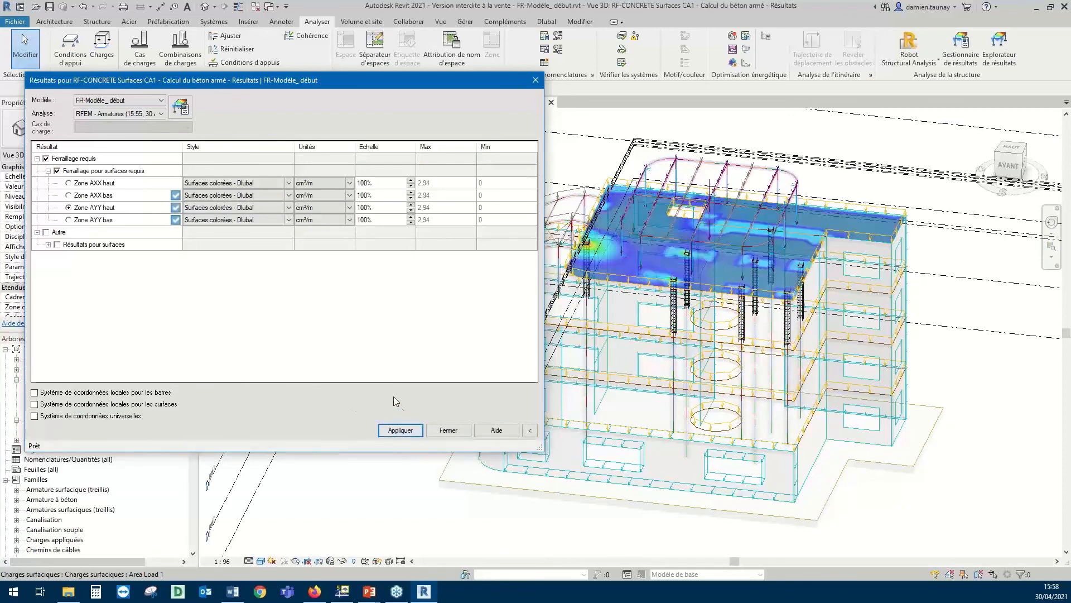
# Display the Zone AXX haut required reinforcement on the top slab
pyautogui.click(46, 159)
pyautogui.click(401, 430)
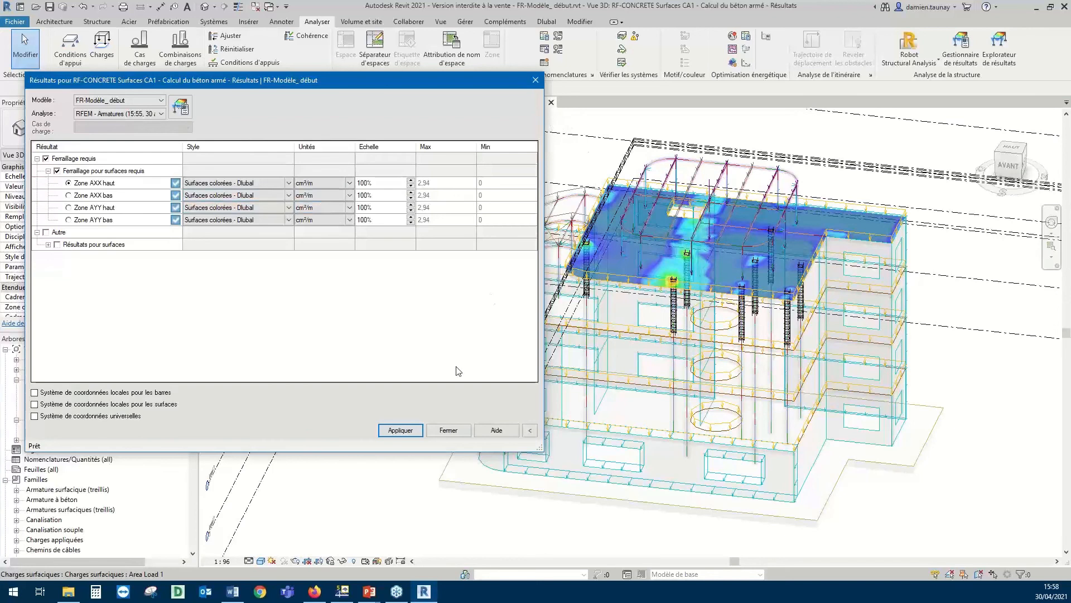
pyautogui.moveTo(309, 86); pyautogui.dragTo(414, 110)
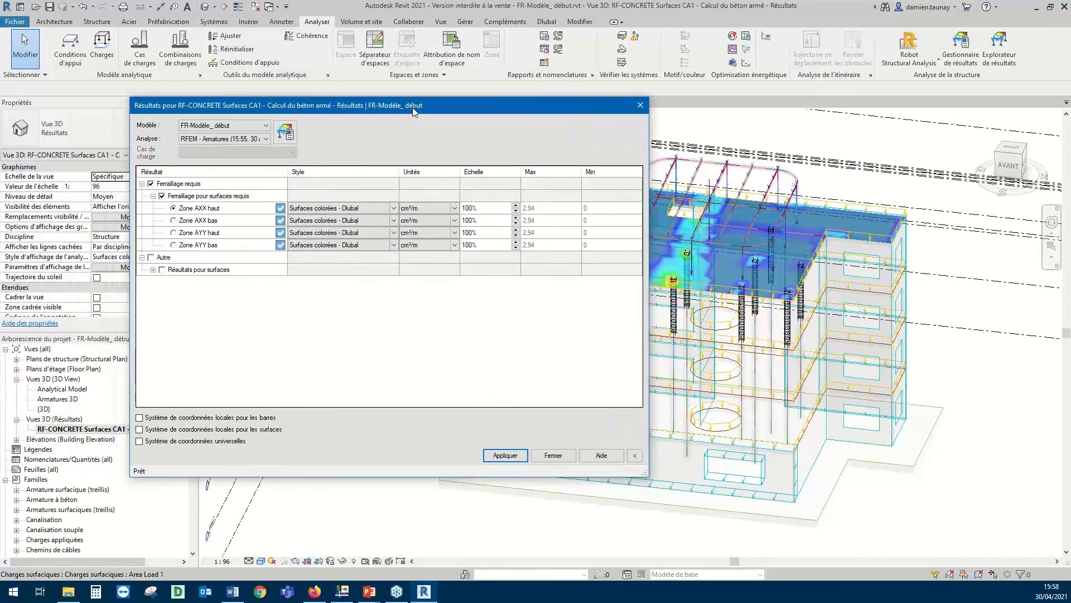
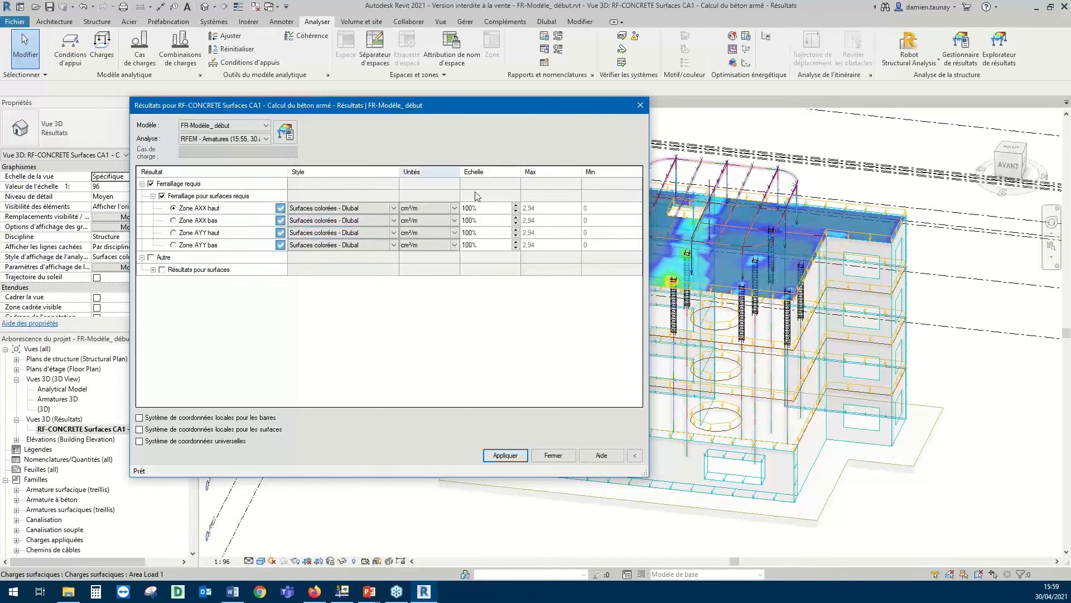
# Close the results dialog and show the whole building in the RF-CONCRETE Surfaces results view
pyautogui.click(640, 105)
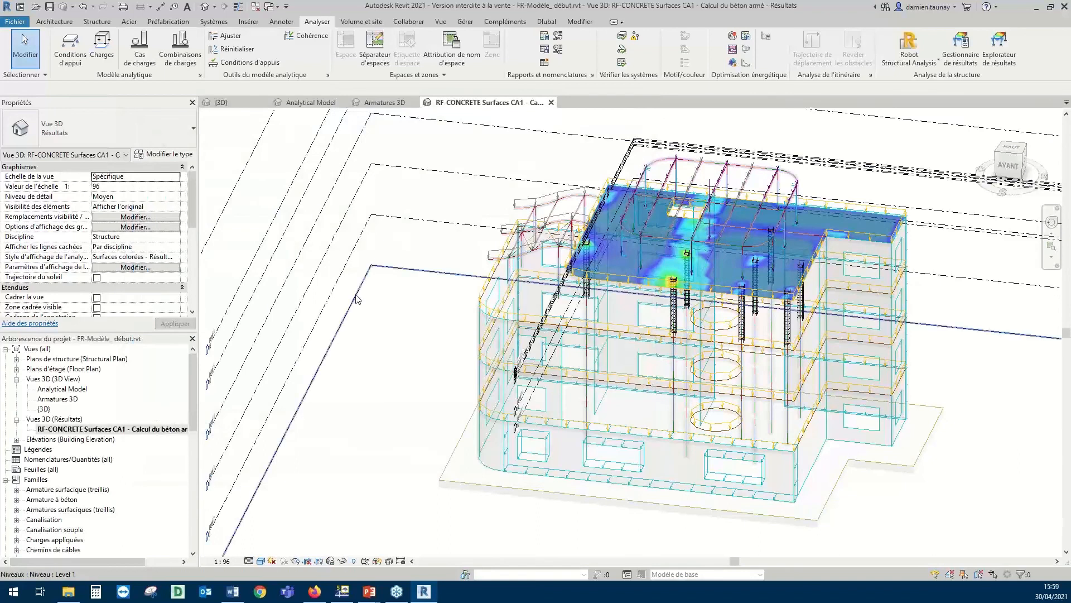
pyautogui.scroll(-3, 385, 400)
pyautogui.scroll(-1, 381, 387)
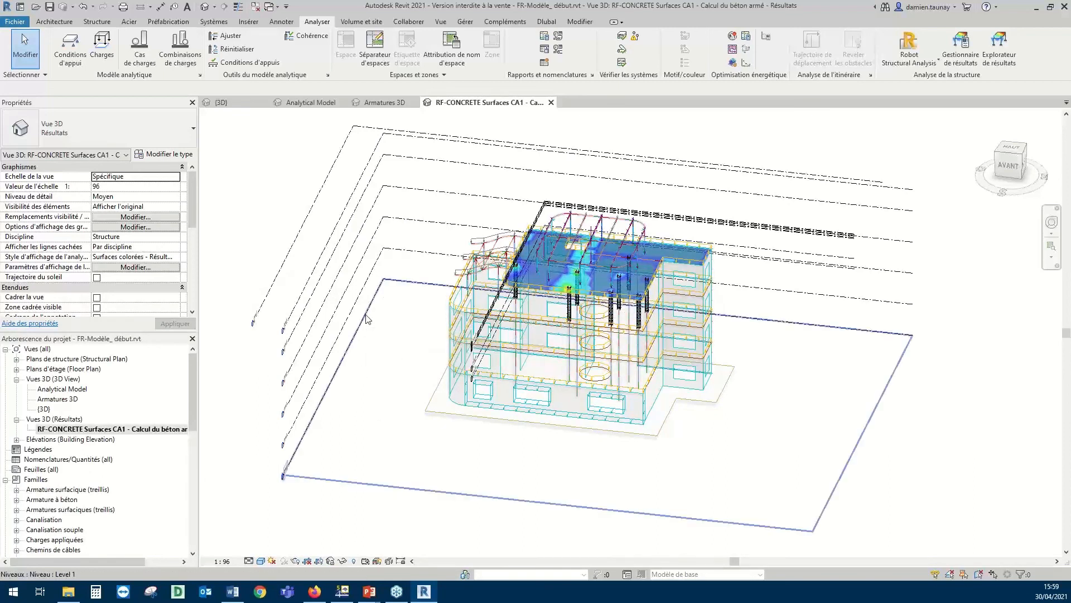
# Create a new project from the Gabarit de construction template
pyautogui.click(11, 22)
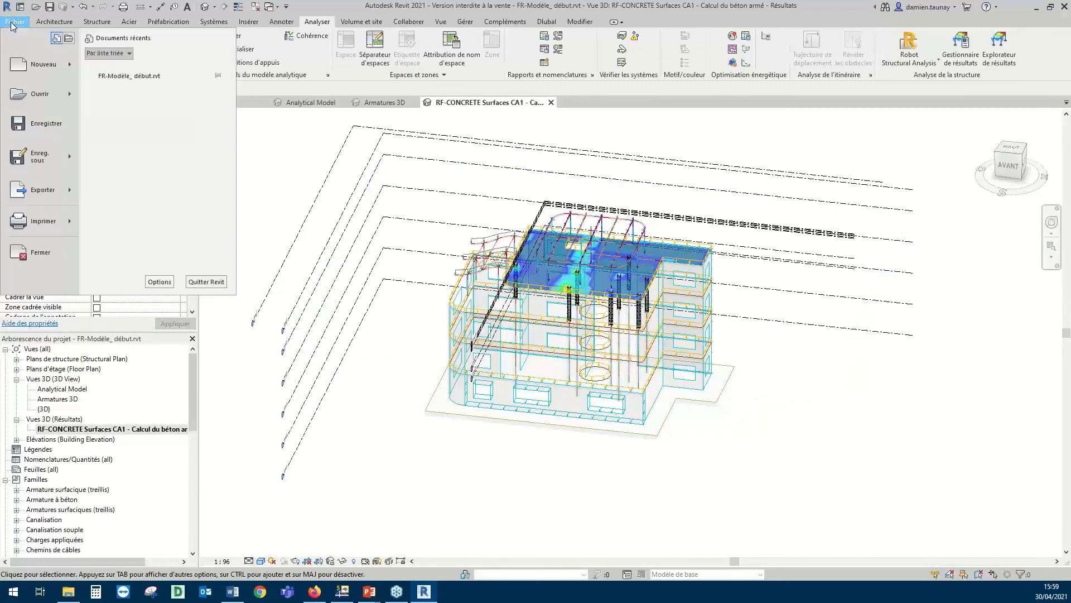
pyautogui.click(41, 70)
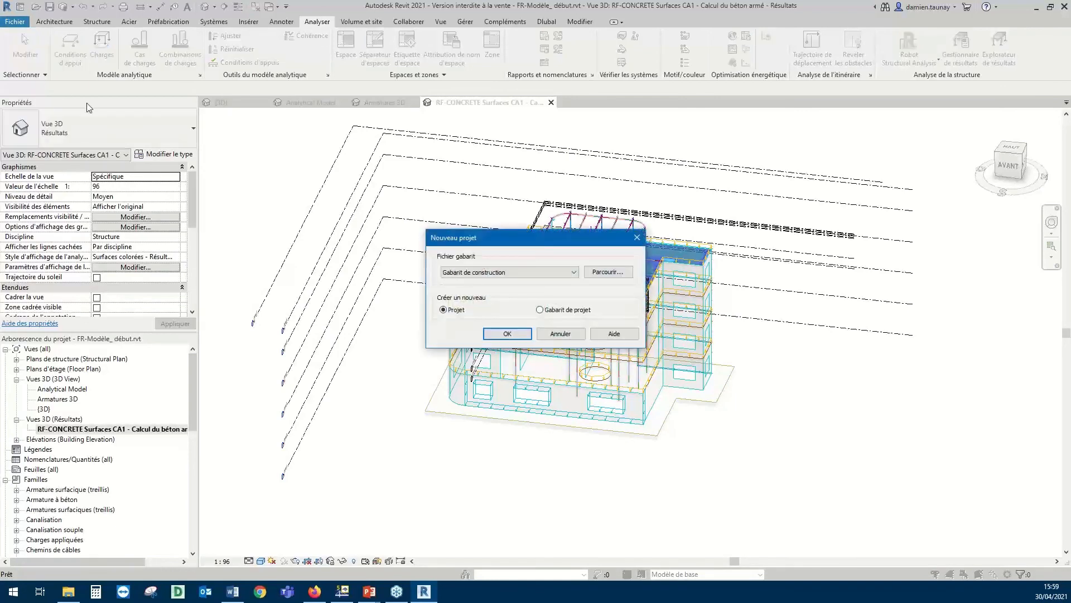
pyautogui.click(534, 275)
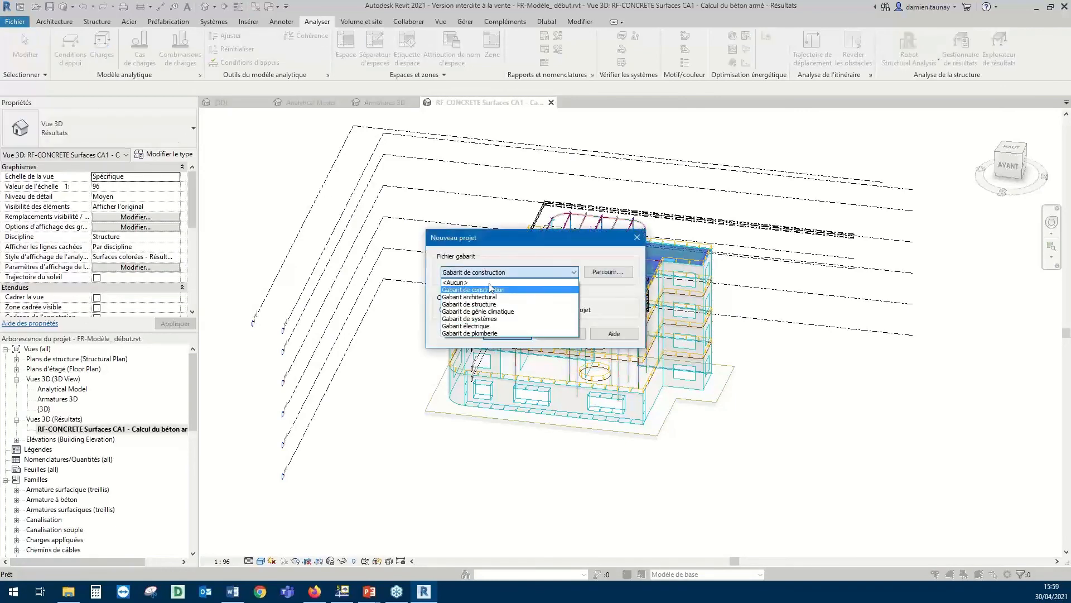
pyautogui.click(487, 290)
pyautogui.click(513, 335)
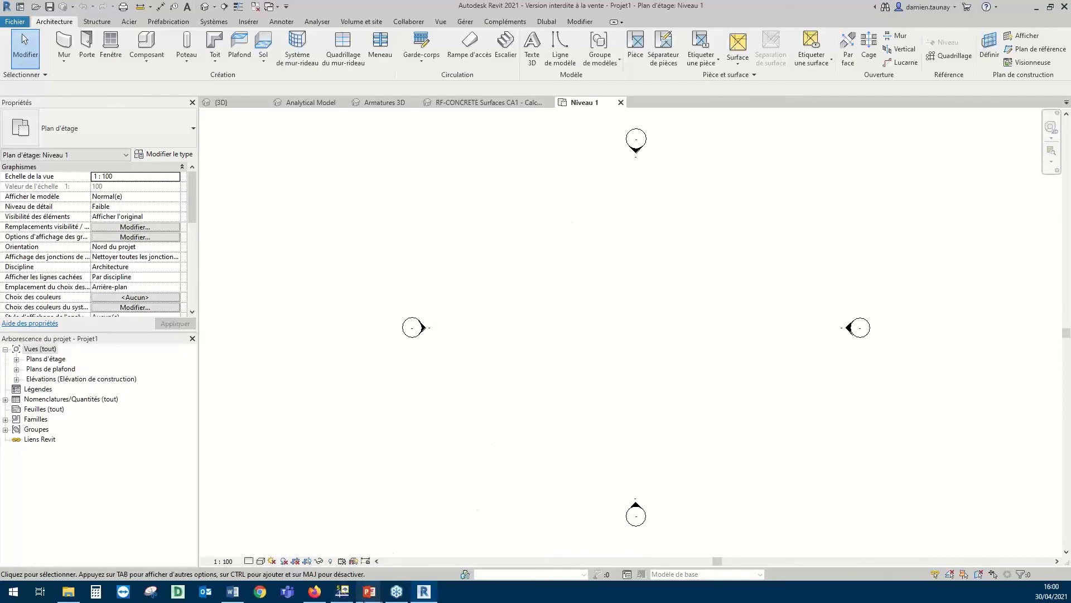
# Switch to RFEM and bring up the FR-Modèle_ début model of the complete building
pyautogui.click(343, 591)
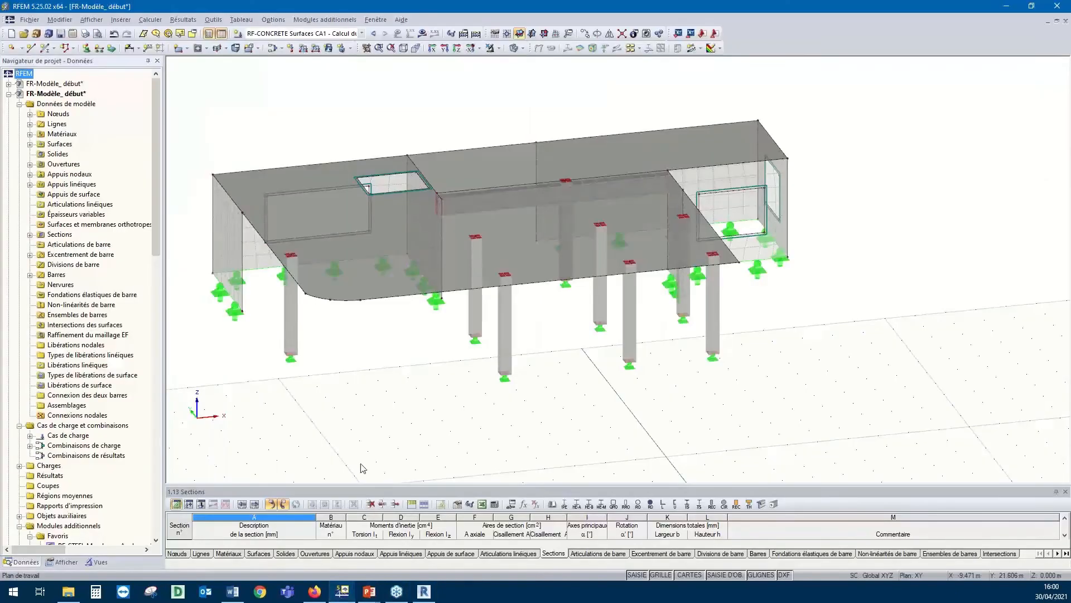
pyautogui.doubleClick(34, 85)
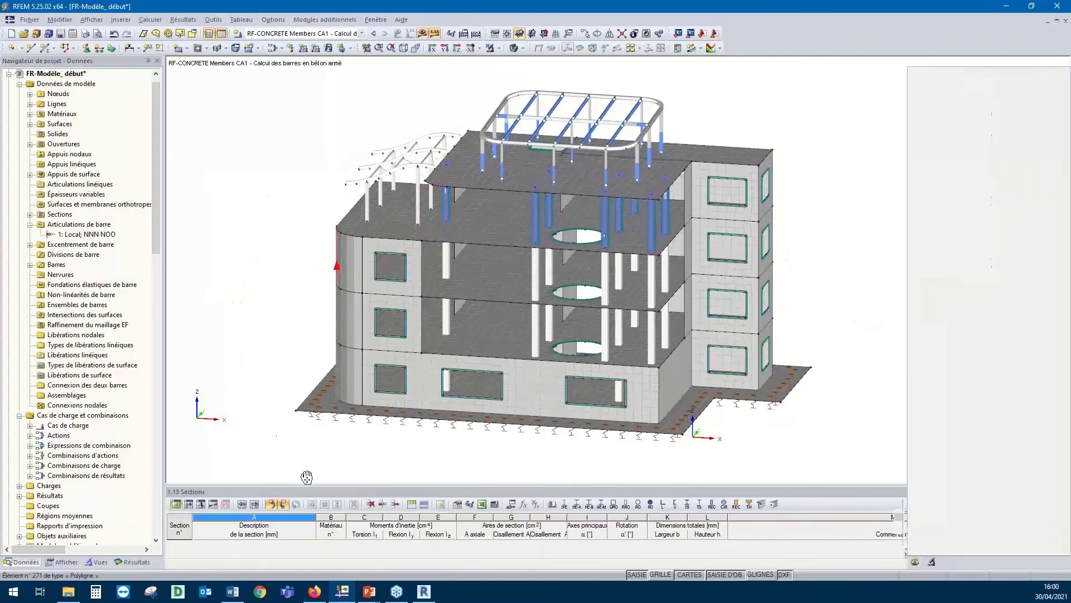
# Switch back to Revit and open the settings for importing the RFEM model into the new project
pyautogui.click(424, 596)
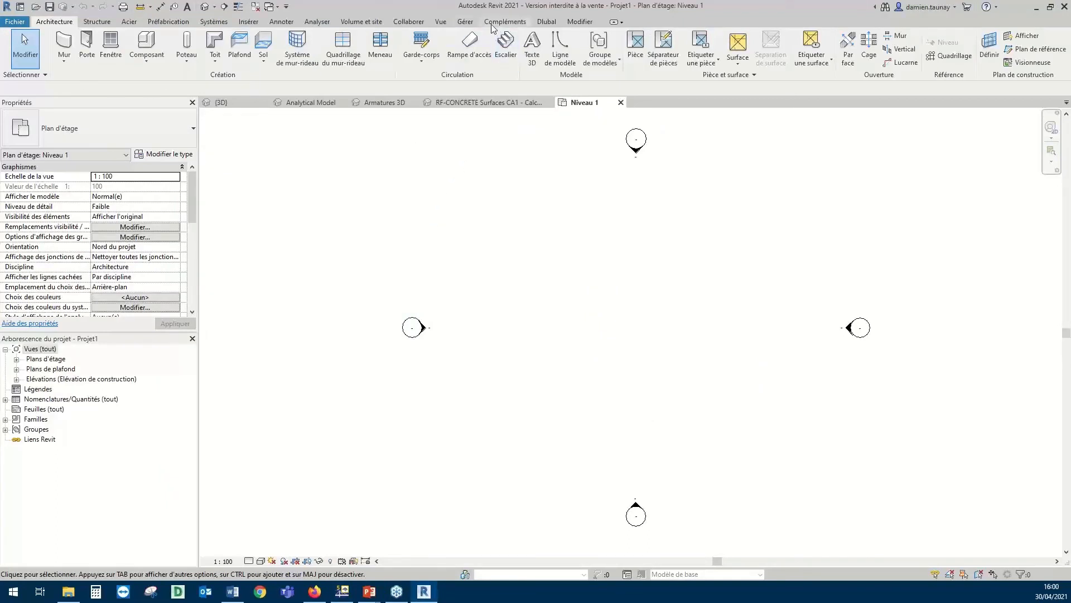
pyautogui.click(546, 22)
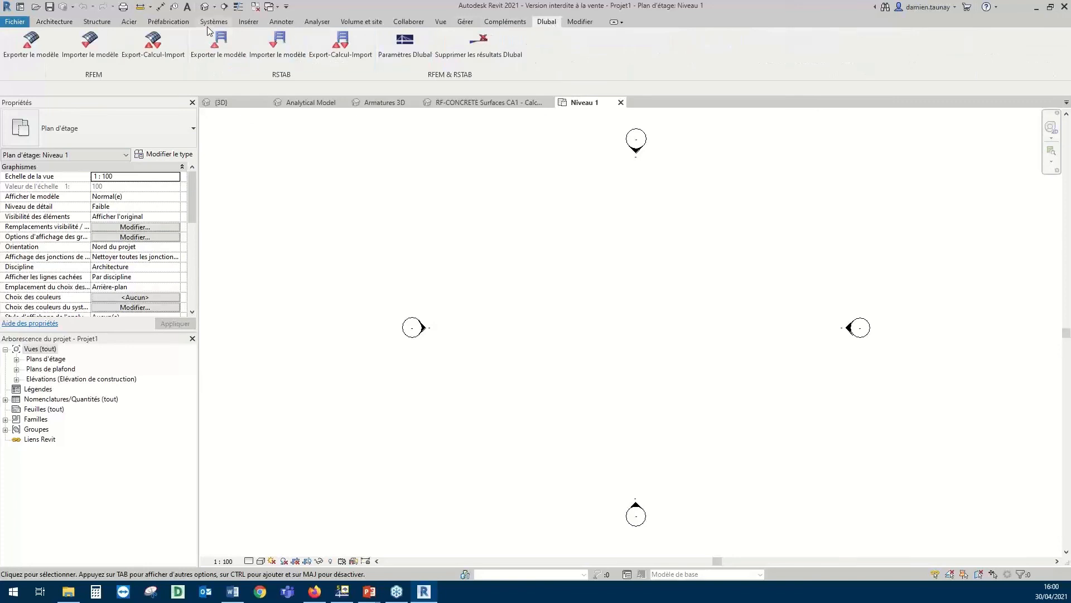
pyautogui.click(87, 47)
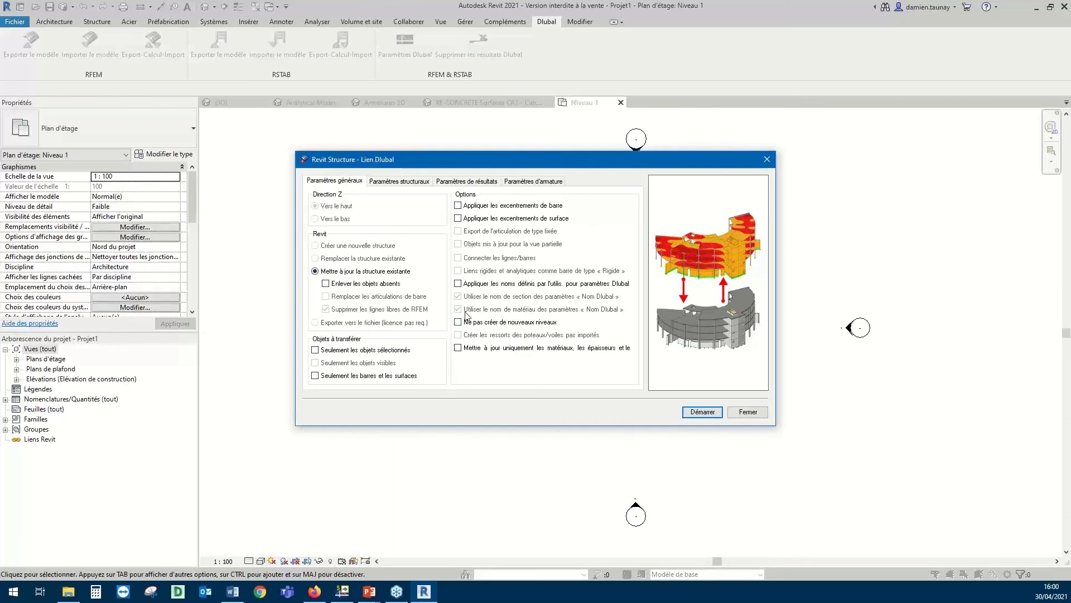
# Exclude results from the RFEM import, leaving the bar eccentricities and user-defined names options off
pyautogui.click(459, 207)
pyautogui.click(459, 207)
pyautogui.click(458, 284)
pyautogui.click(401, 182)
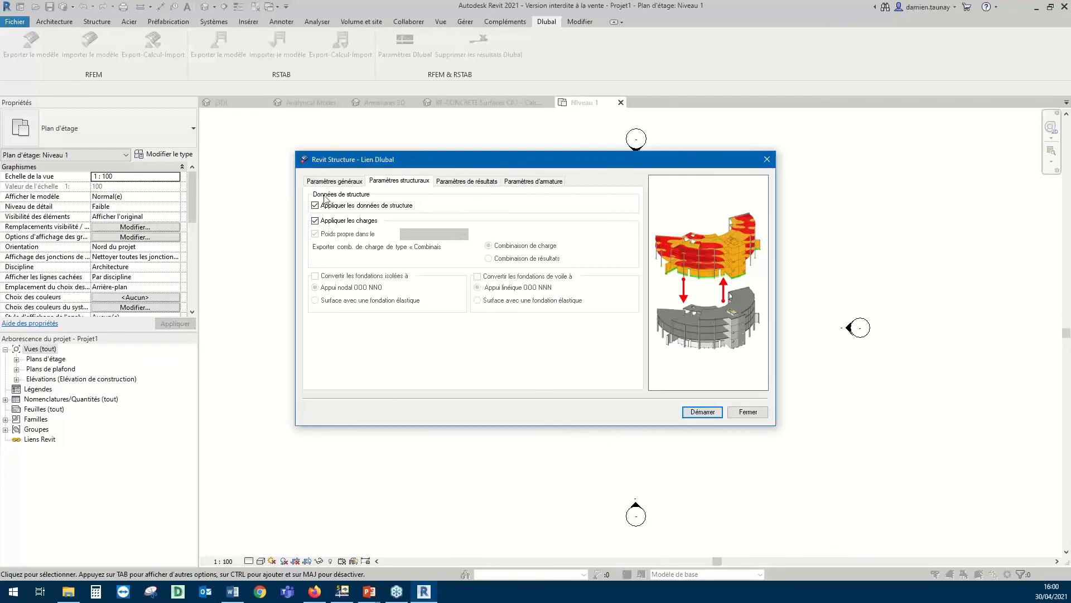
pyautogui.click(471, 183)
pyautogui.click(323, 207)
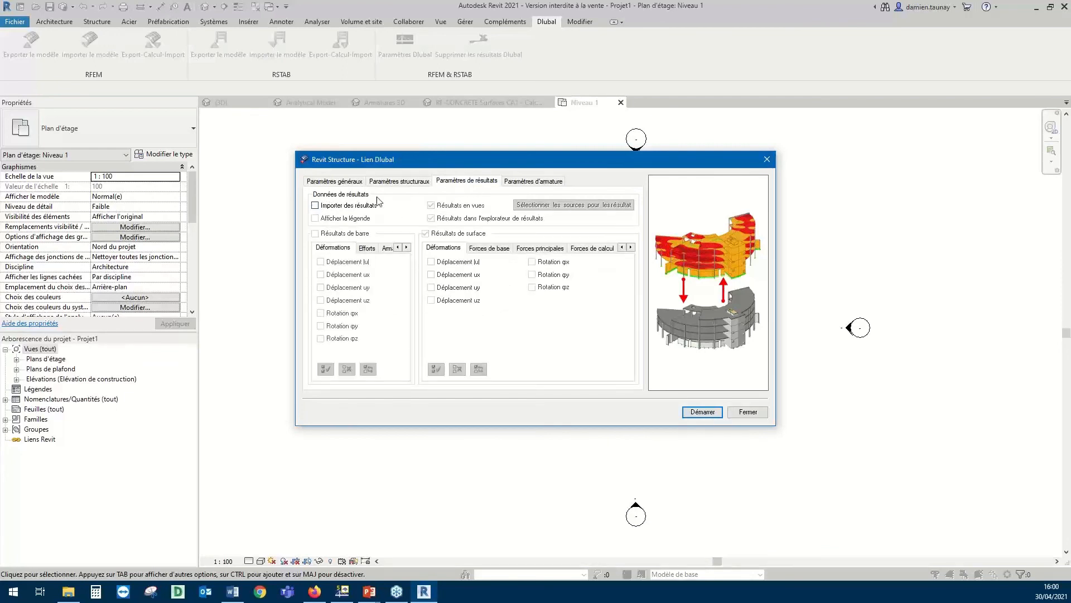
# Check the reinforcement, structural and general import settings, and start the import with the first listed FR-Modèle_ début model
pyautogui.click(520, 183)
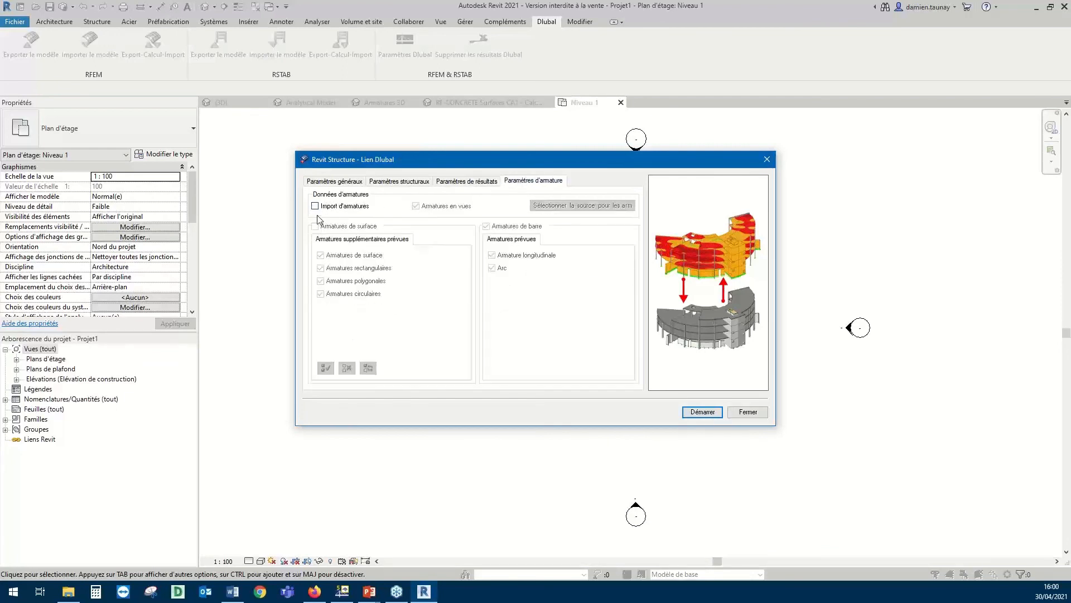
pyautogui.click(454, 182)
pyautogui.click(404, 184)
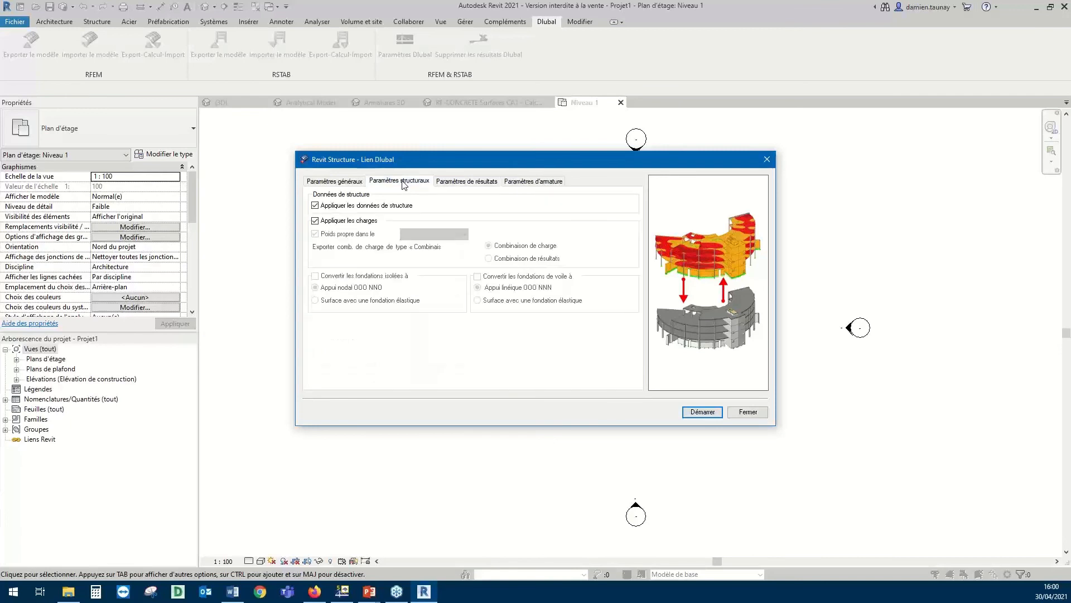
pyautogui.click(336, 182)
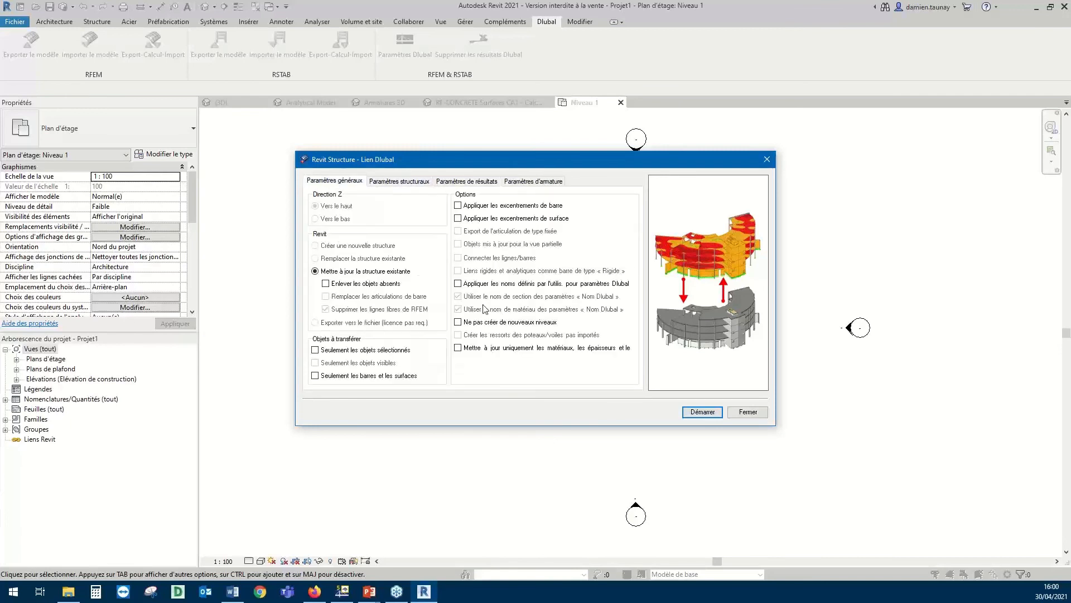
pyautogui.click(703, 412)
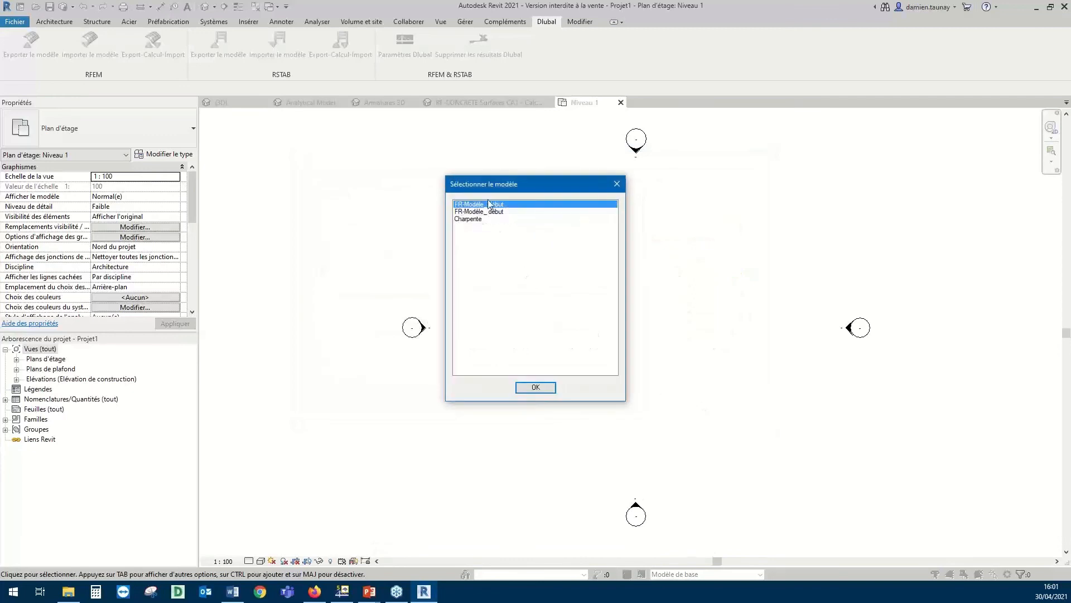
pyautogui.click(533, 388)
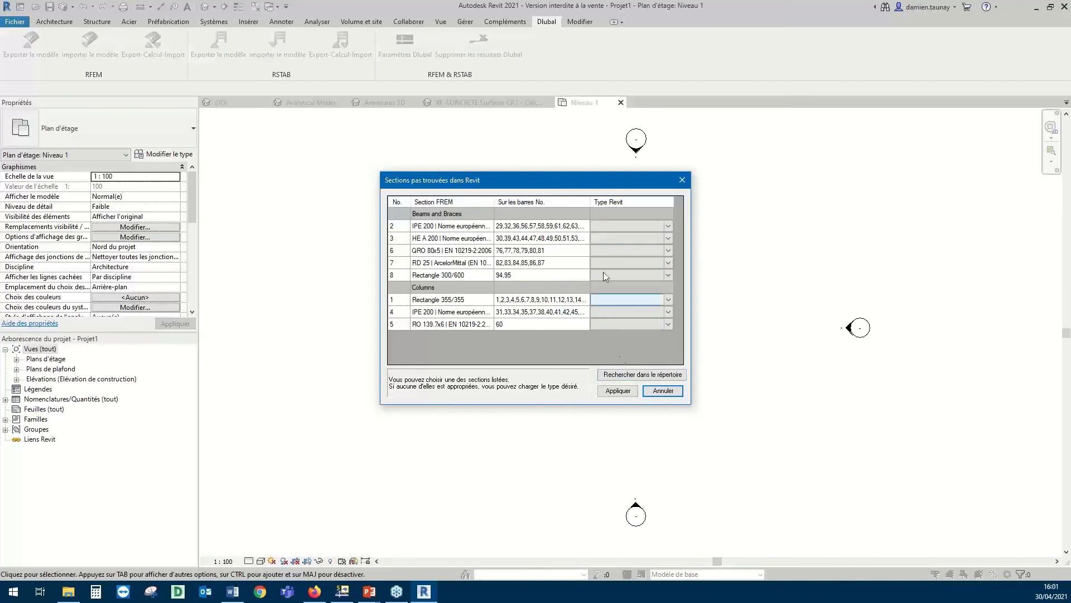
# Load the matching steel column families for the missing sections from the French library folder Structure/Poteaux/Acier
pyautogui.click(630, 375)
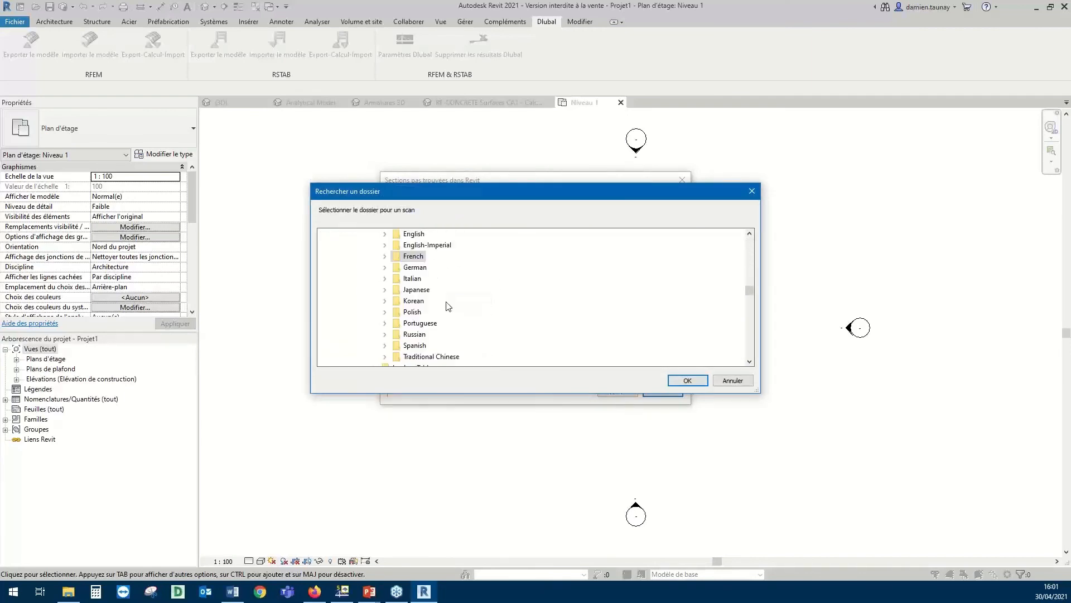
pyautogui.click(384, 256)
pyautogui.scroll(-3, 400, 269)
pyautogui.scroll(-6, 400, 271)
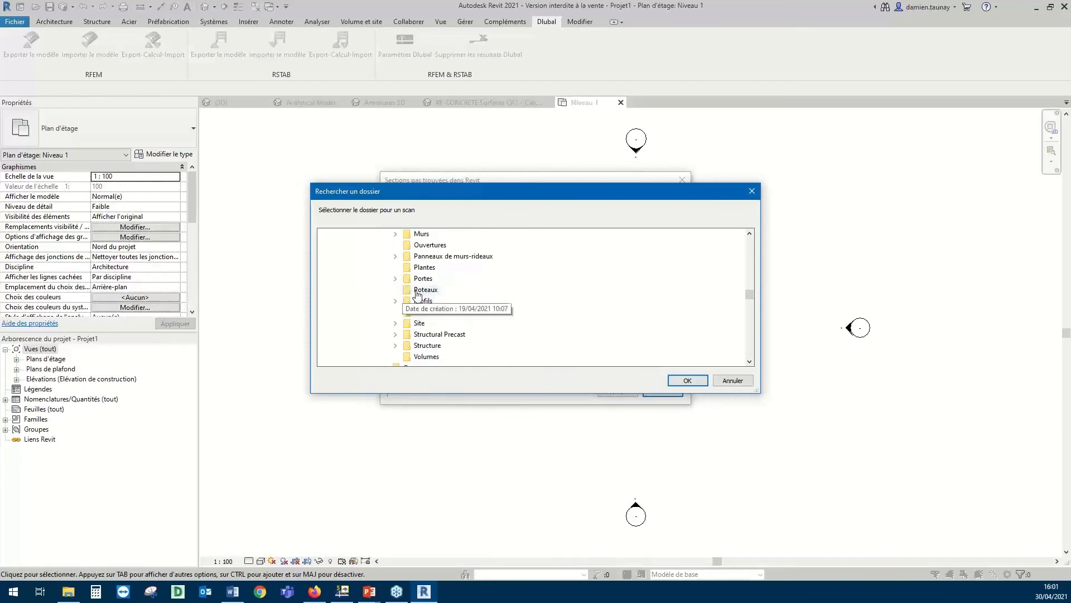
pyautogui.click(396, 345)
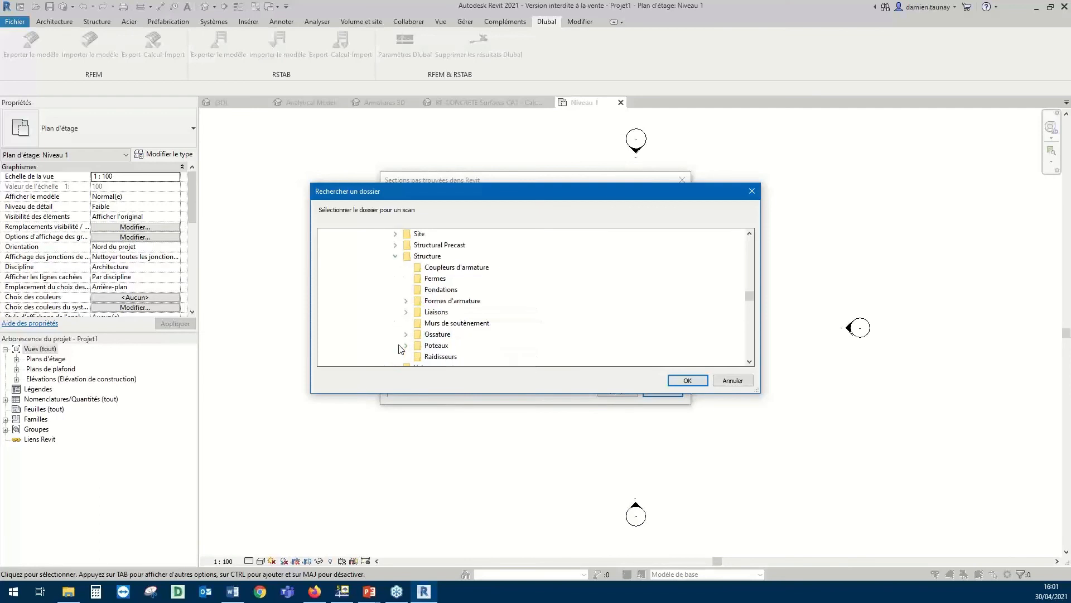
pyautogui.click(426, 346)
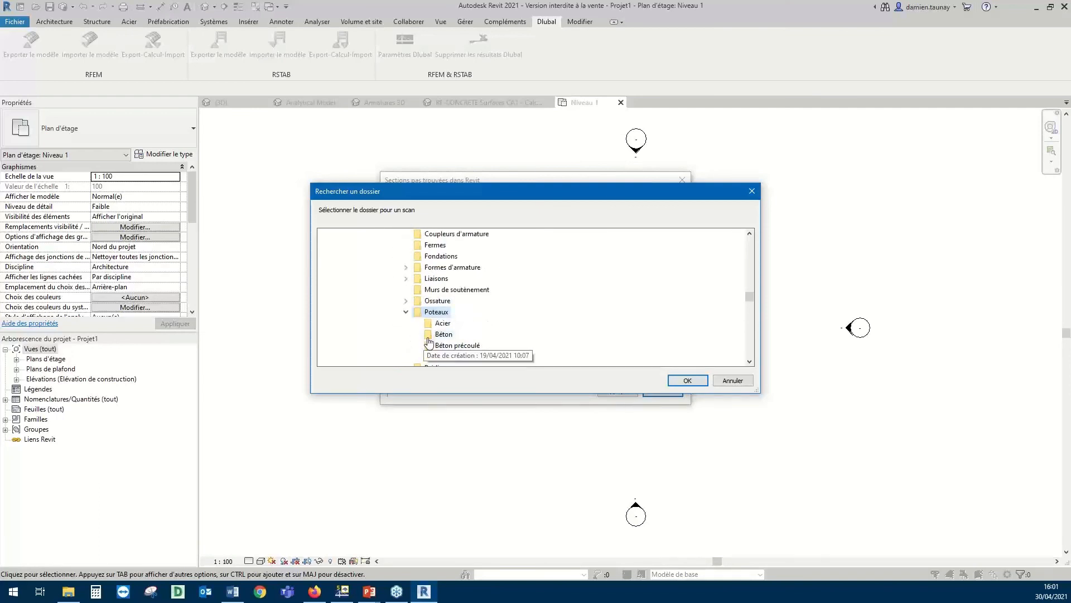
pyautogui.click(442, 323)
pyautogui.click(685, 379)
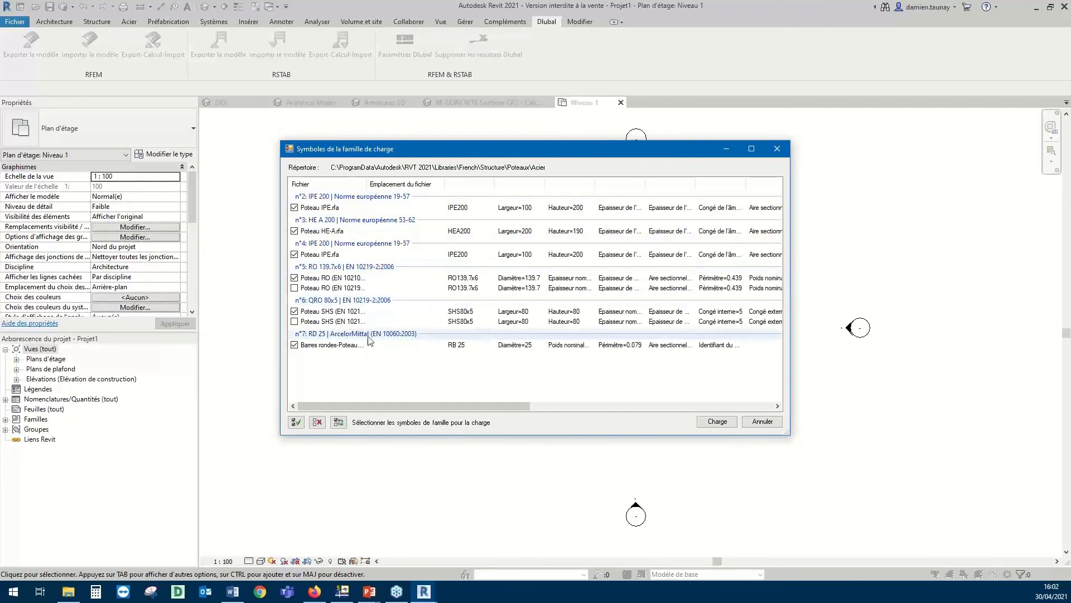
pyautogui.click(718, 422)
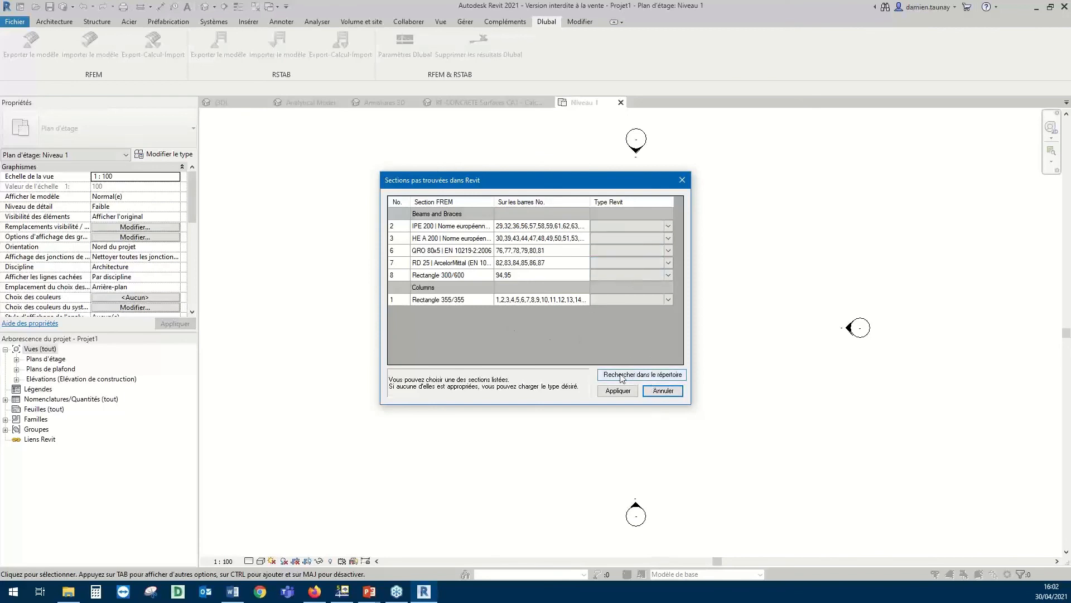
# Load the matching steel framing families for the missing sections from the French library folder Structure/Ossature/Acier
pyautogui.click(642, 374)
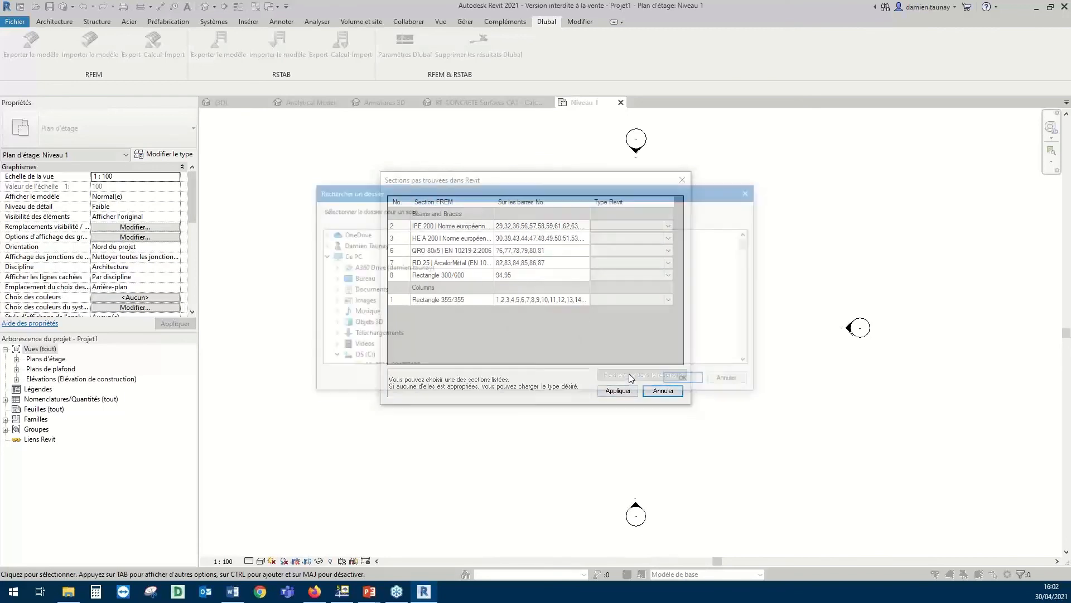
pyautogui.scroll(-14, 406, 266)
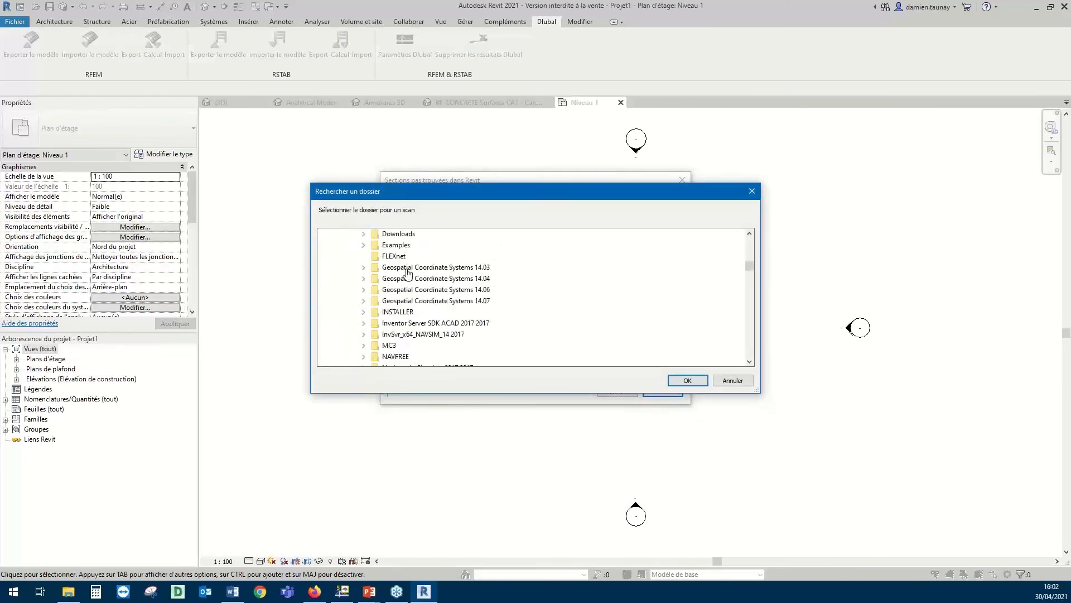
pyautogui.scroll(-10, 406, 310)
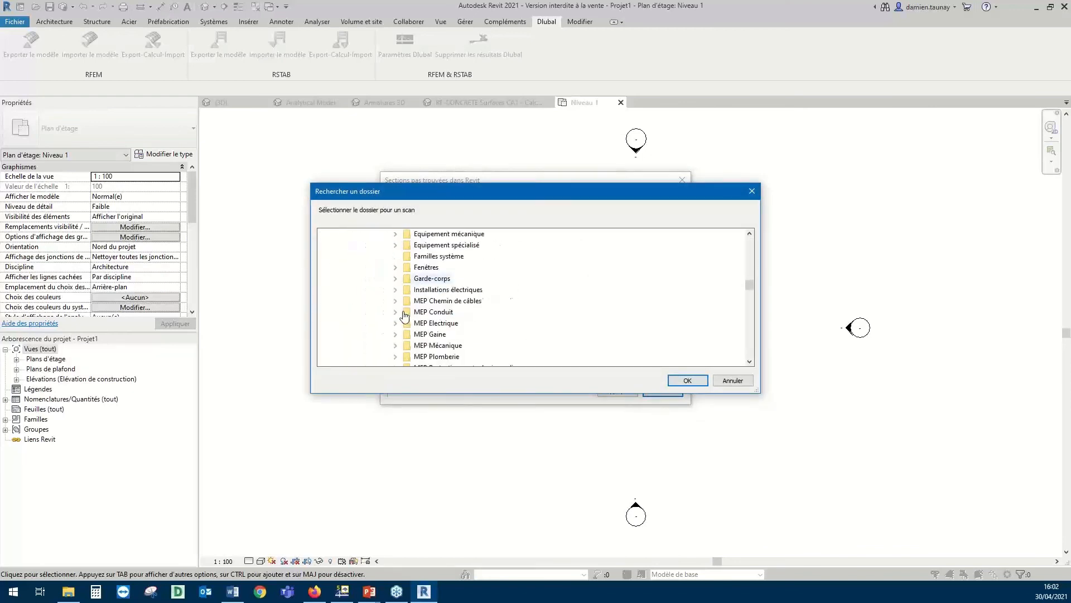
pyautogui.scroll(-2, 404, 314)
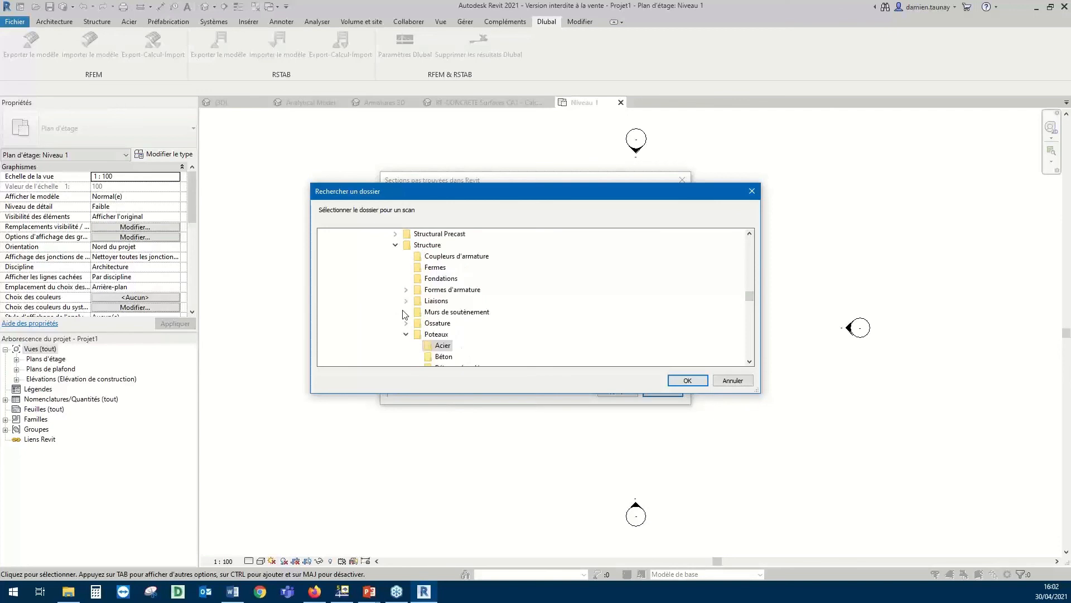
pyautogui.click(406, 324)
pyautogui.click(442, 300)
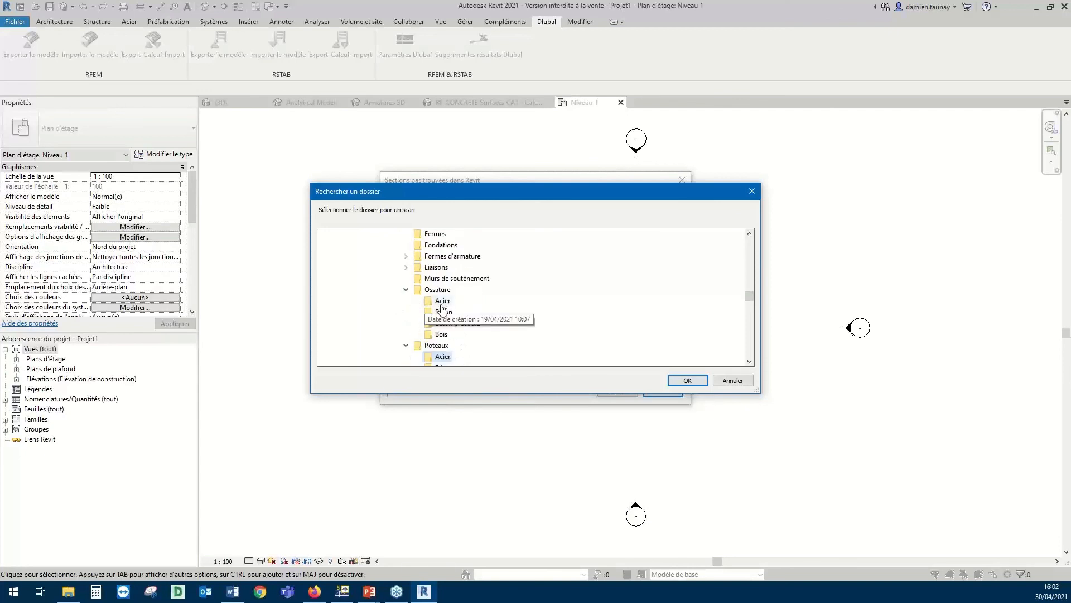
pyautogui.click(692, 381)
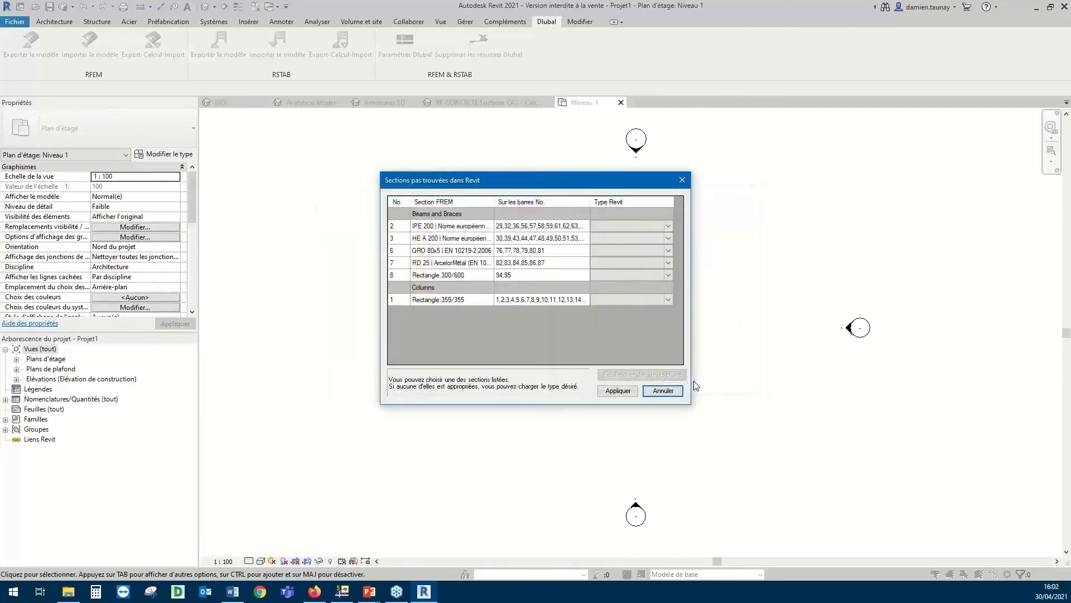
pyautogui.click(718, 422)
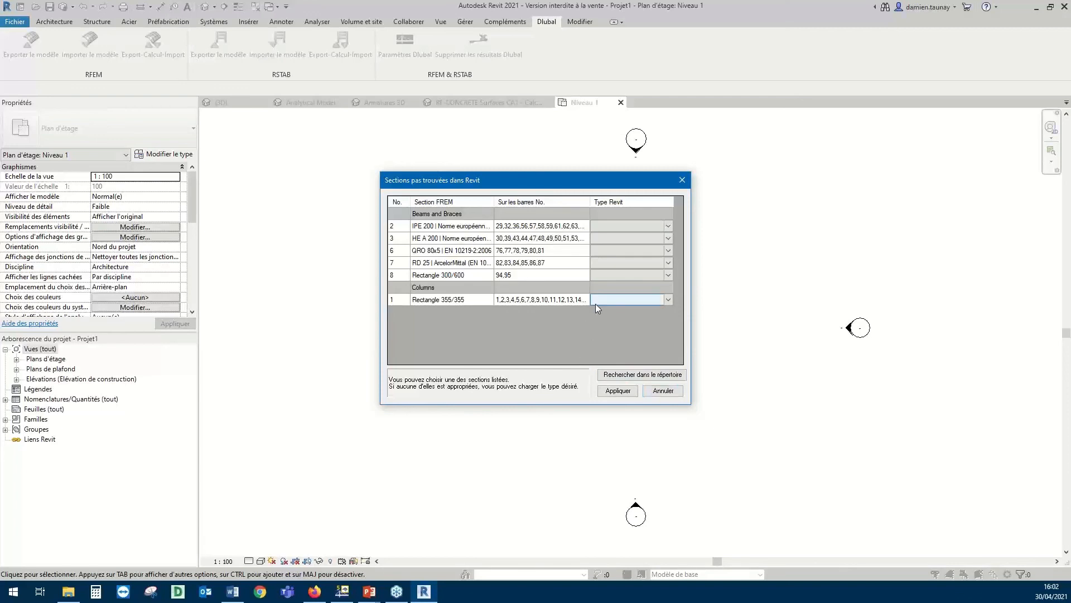
# Load the IPE200, HEA200, SHS80x5 and RB 25 types for the missing beam and brace sections from the French library folder Structure/Ossature/Acier
pyautogui.click(650, 374)
pyautogui.moveTo(490, 192); pyautogui.dragTo(689, 130)
pyautogui.scroll(-10, 553, 223)
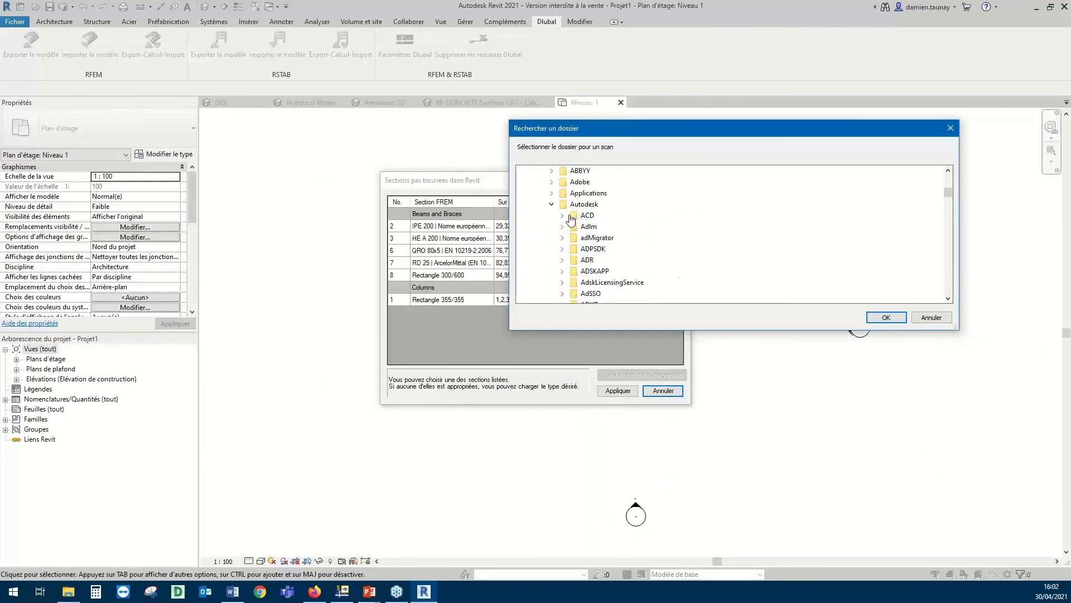
pyautogui.scroll(-2, 578, 214)
pyautogui.scroll(-12, 578, 218)
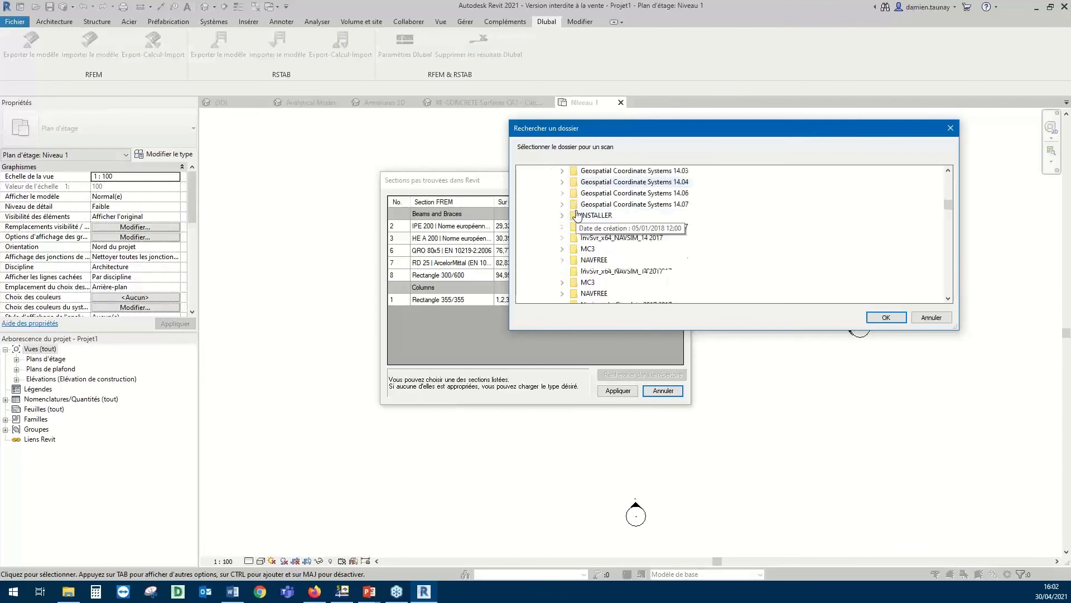
pyautogui.scroll(-6, 578, 224)
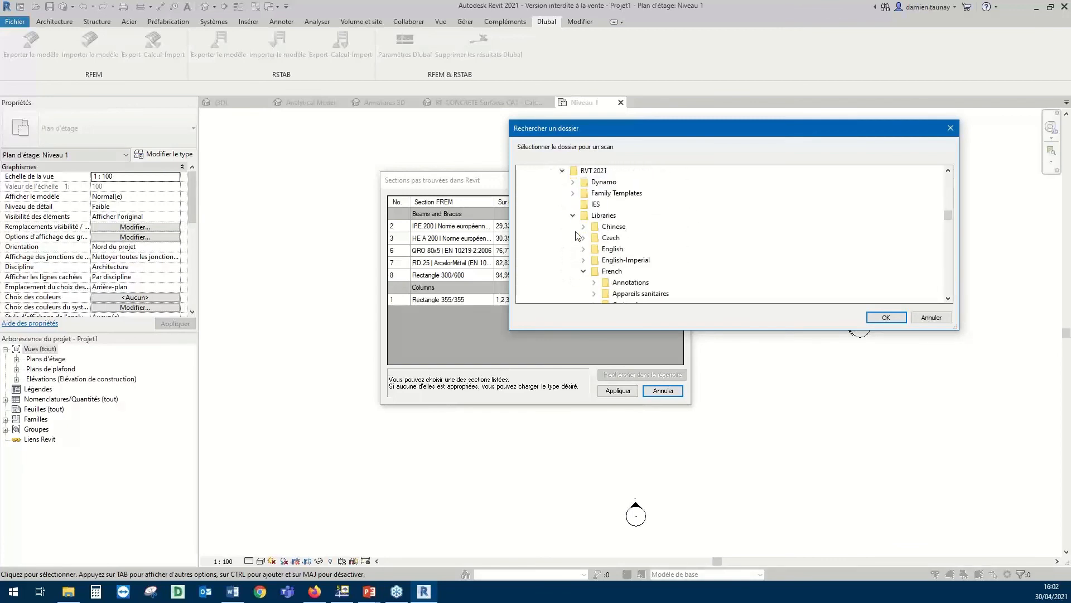
pyautogui.scroll(-7, 626, 268)
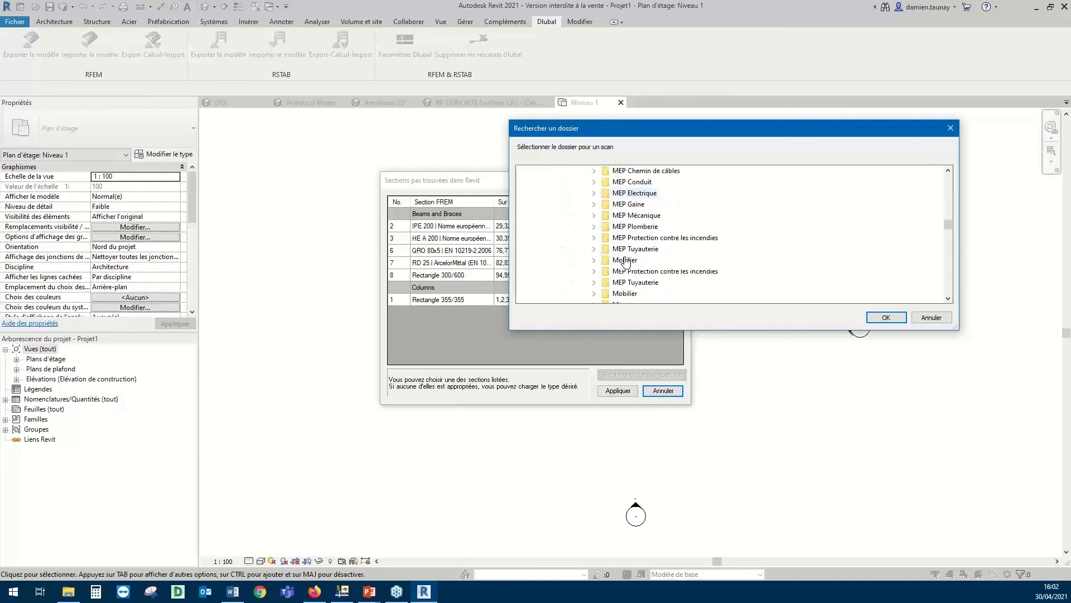
pyautogui.scroll(-5, 623, 287)
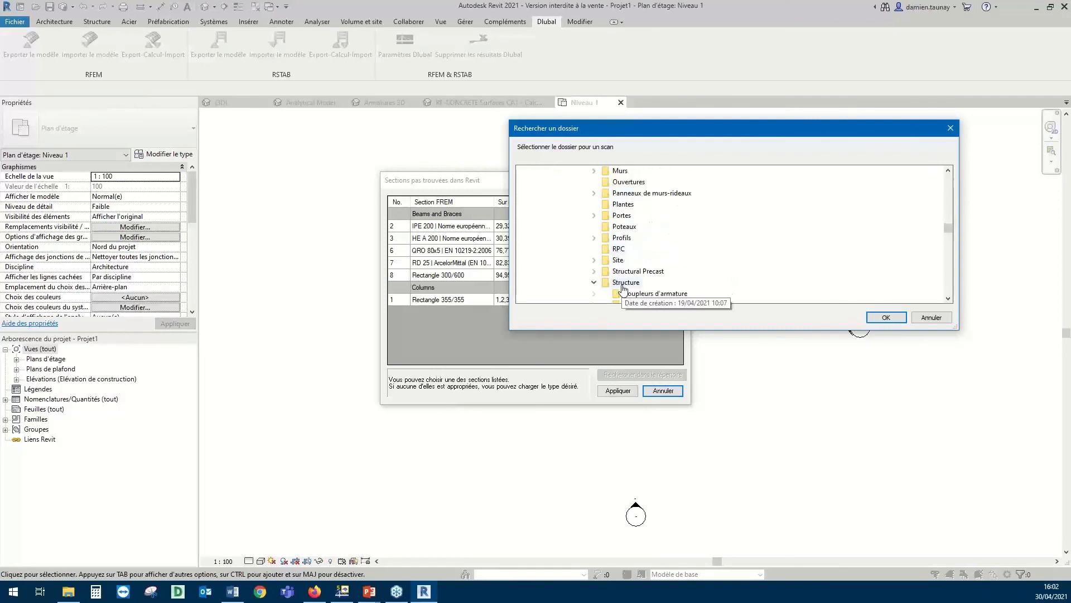
pyautogui.scroll(-1, 621, 285)
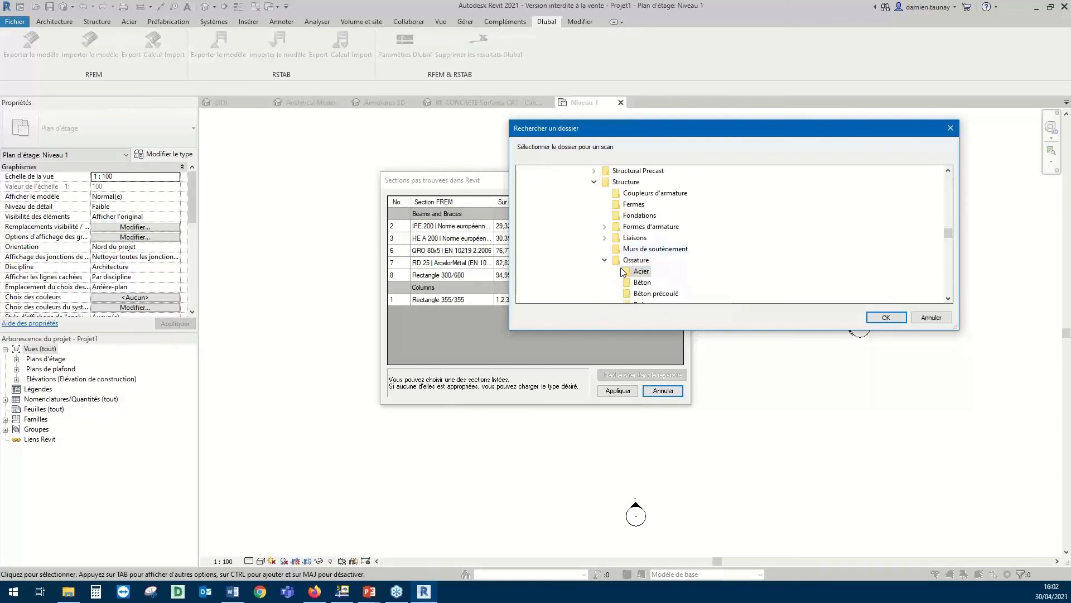
pyautogui.click(641, 272)
pyautogui.click(885, 317)
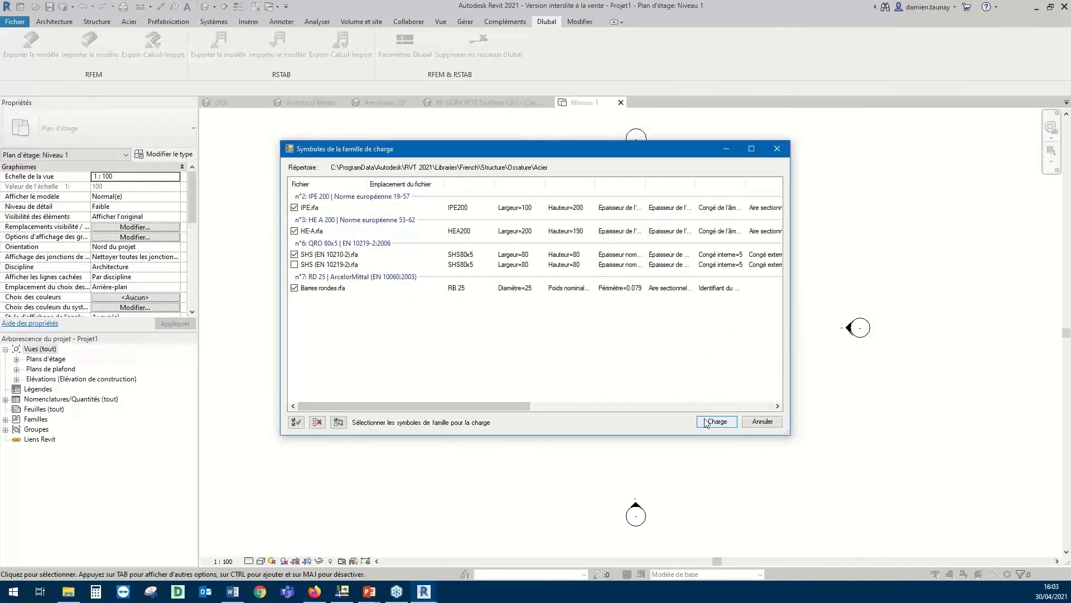
pyautogui.click(716, 421)
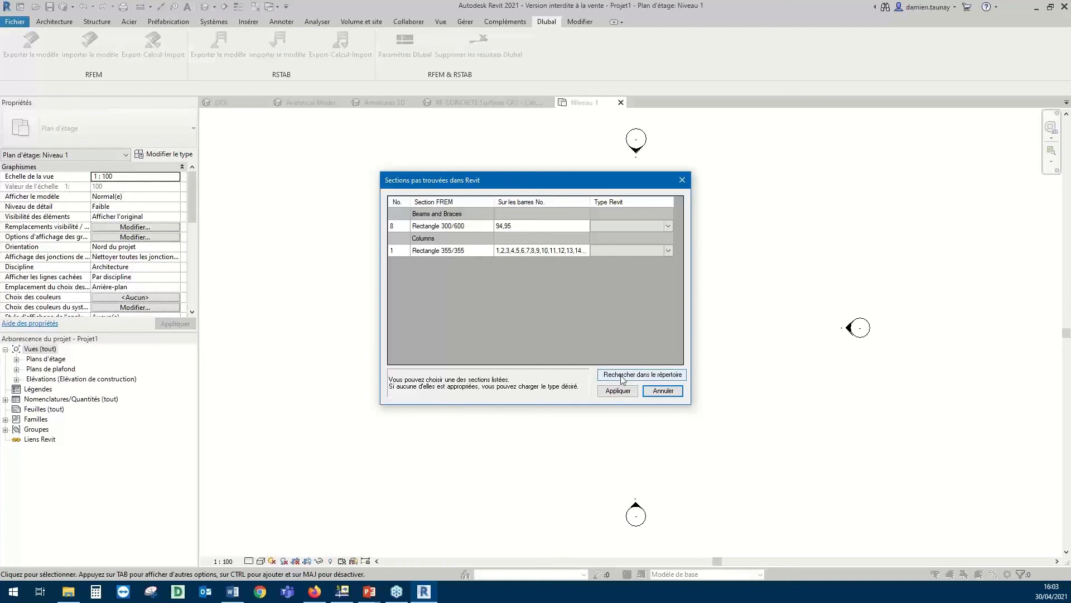
# Load the family Poutre rectangulaire - Béton.rfa from Structure/Ossature/Béton for the missing beam section Rectangle 300/600
pyautogui.click(668, 227)
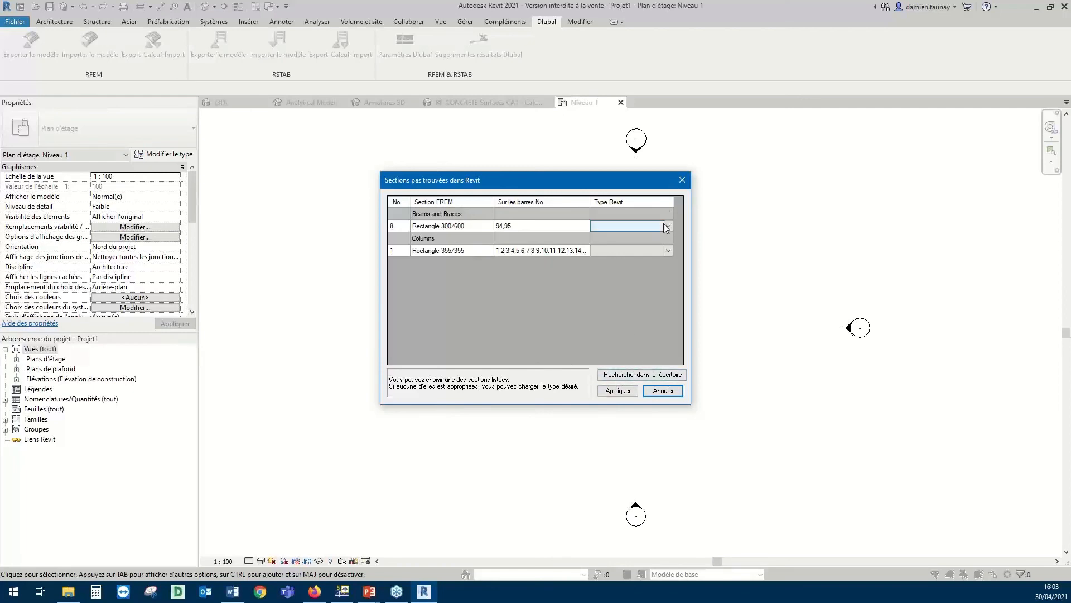
pyautogui.click(668, 226)
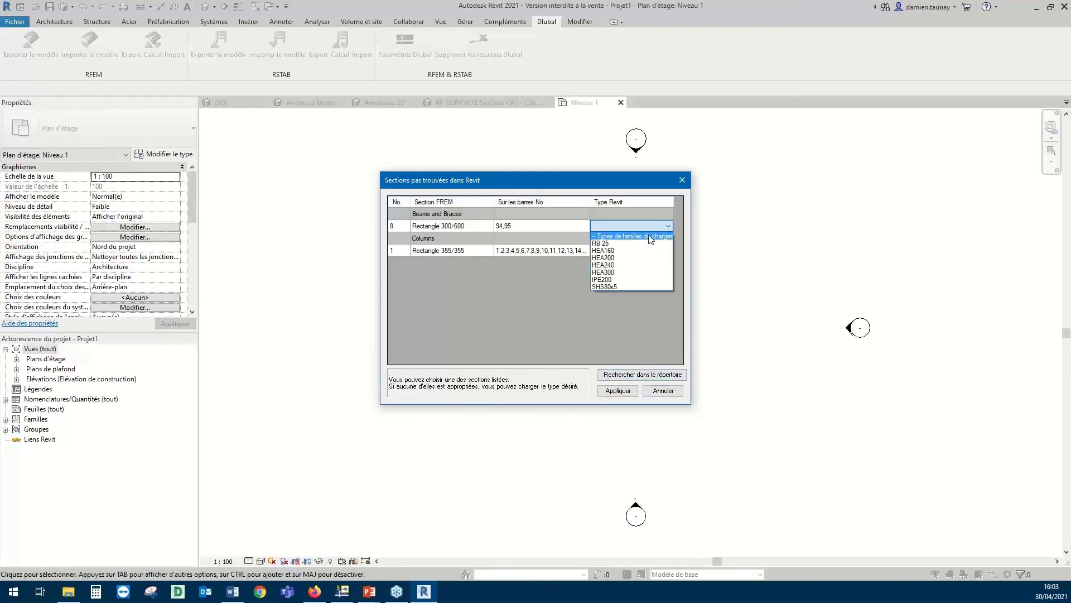
pyautogui.click(649, 237)
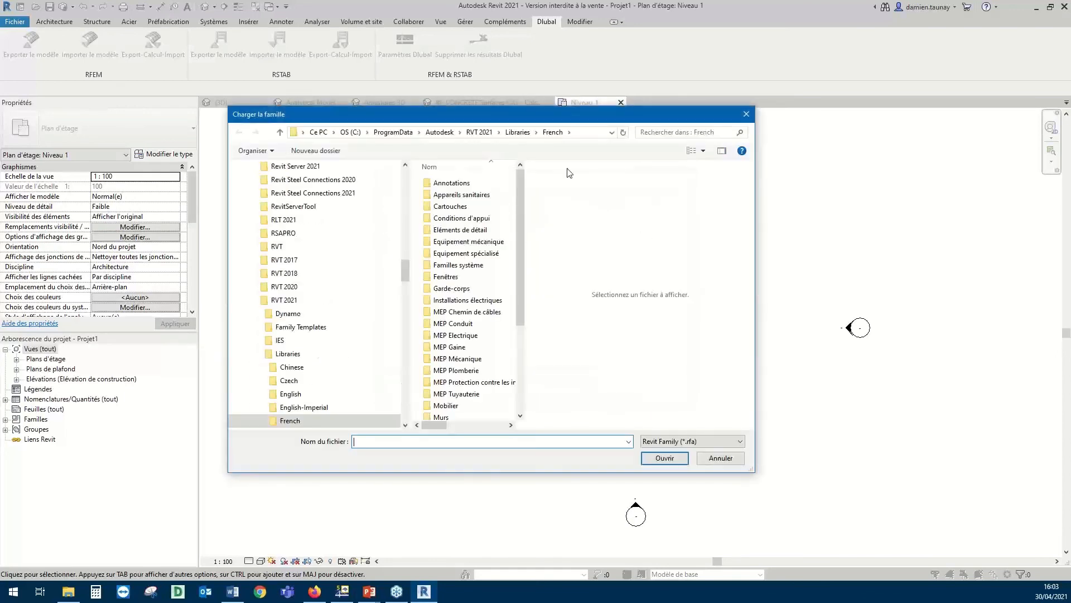
pyautogui.moveTo(520, 225); pyautogui.dragTo(518, 316)
pyautogui.click(466, 403)
pyautogui.doubleClick(465, 403)
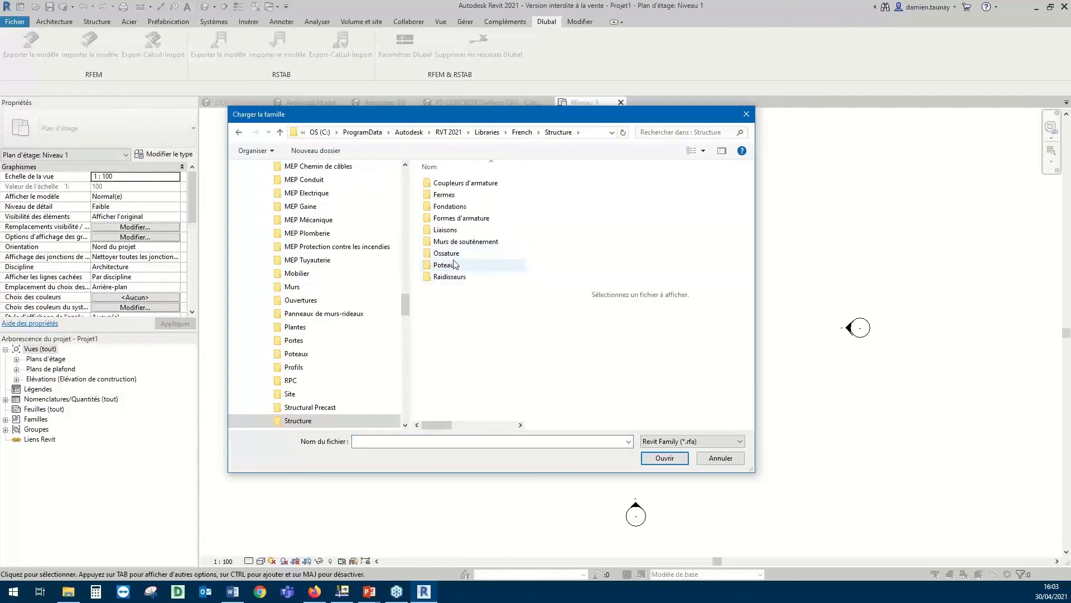
pyautogui.moveTo(508, 120); pyautogui.dragTo(575, 129)
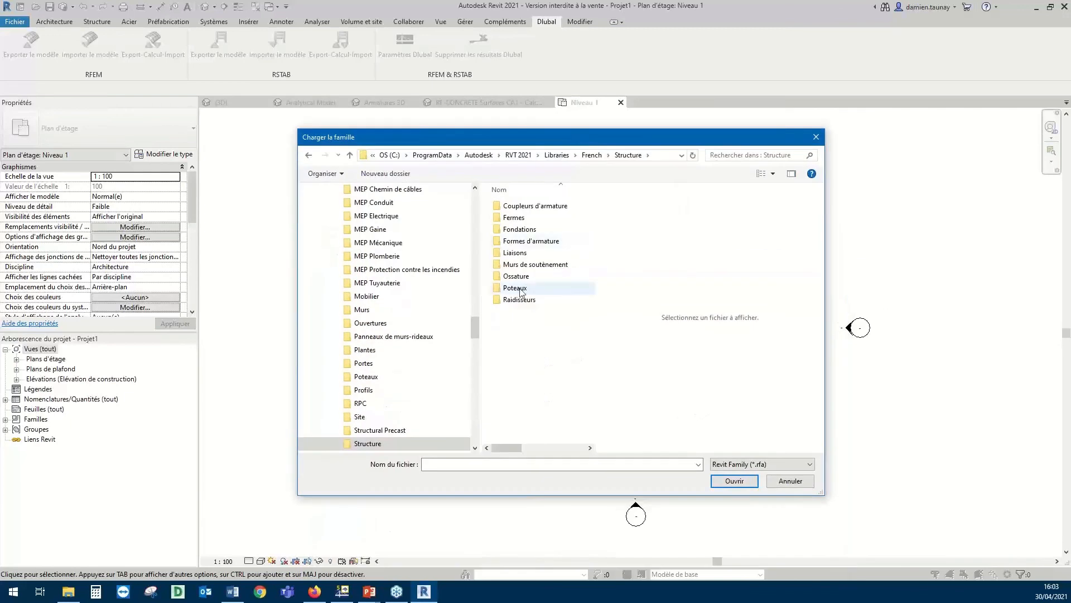
pyautogui.doubleClick(509, 277)
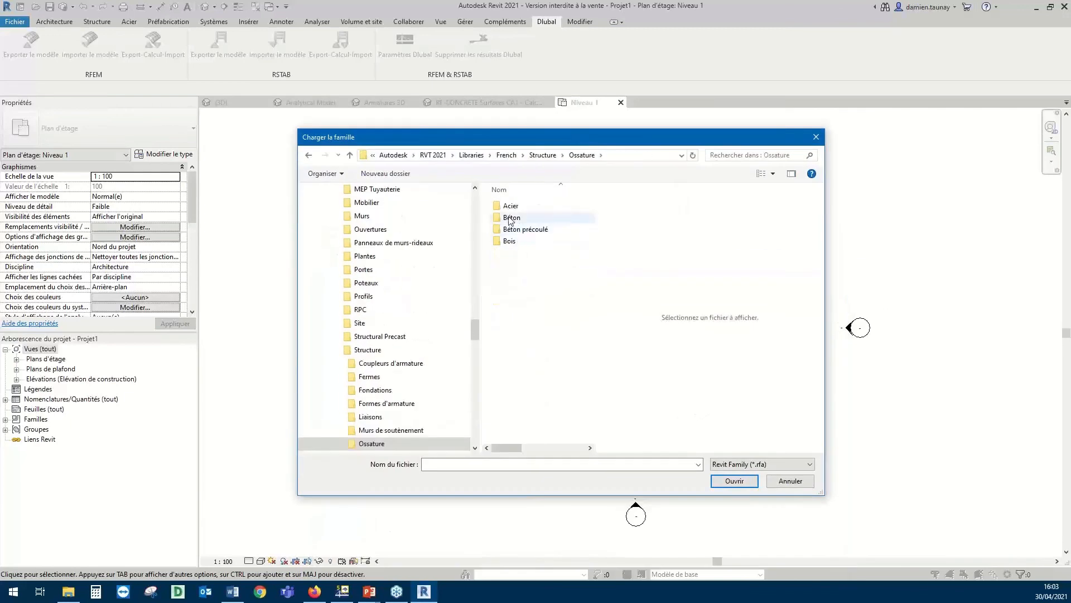
pyautogui.doubleClick(512, 217)
pyautogui.click(535, 229)
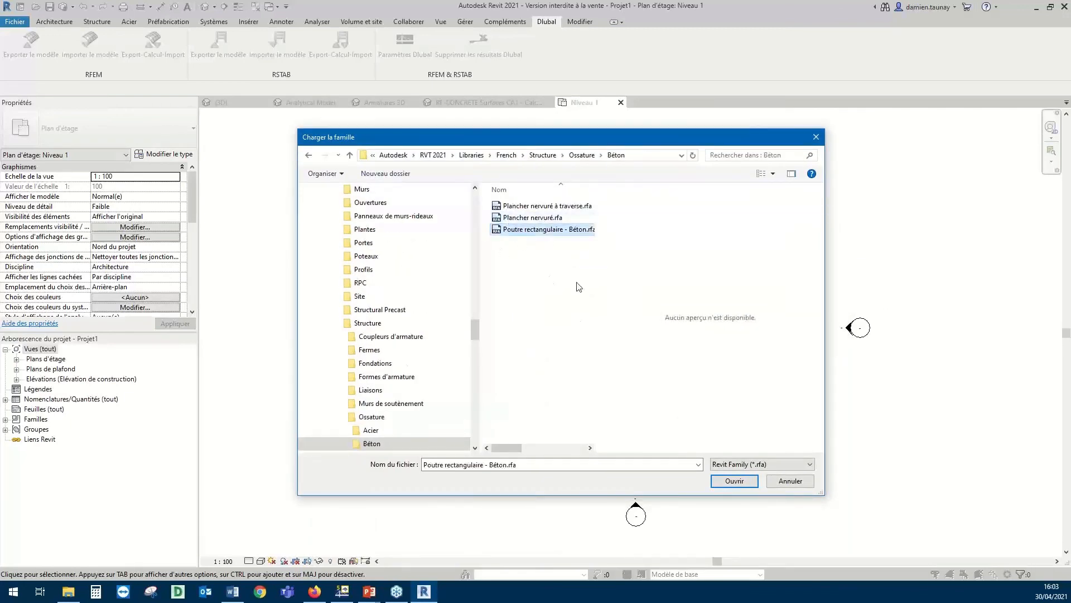
pyautogui.click(732, 481)
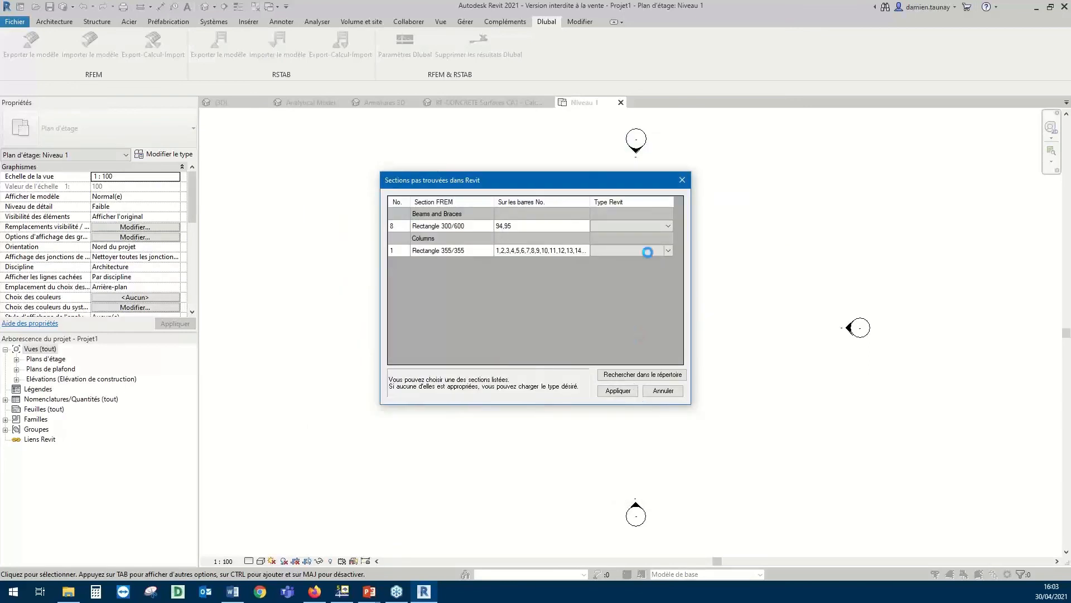
# Load Poteau béton - Rectangulaire.rfa from Structure/Poteaux/Béton for the missing column section Rectangle 355/355, and close the report of ignored RFEM objects
pyautogui.click(668, 225)
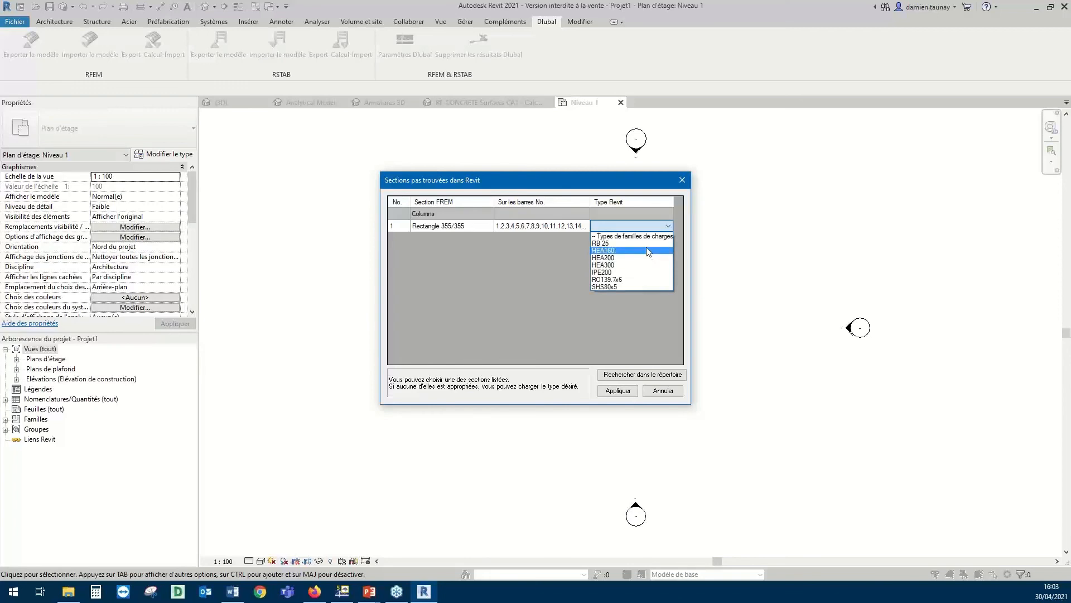
pyautogui.click(648, 230)
pyautogui.click(672, 225)
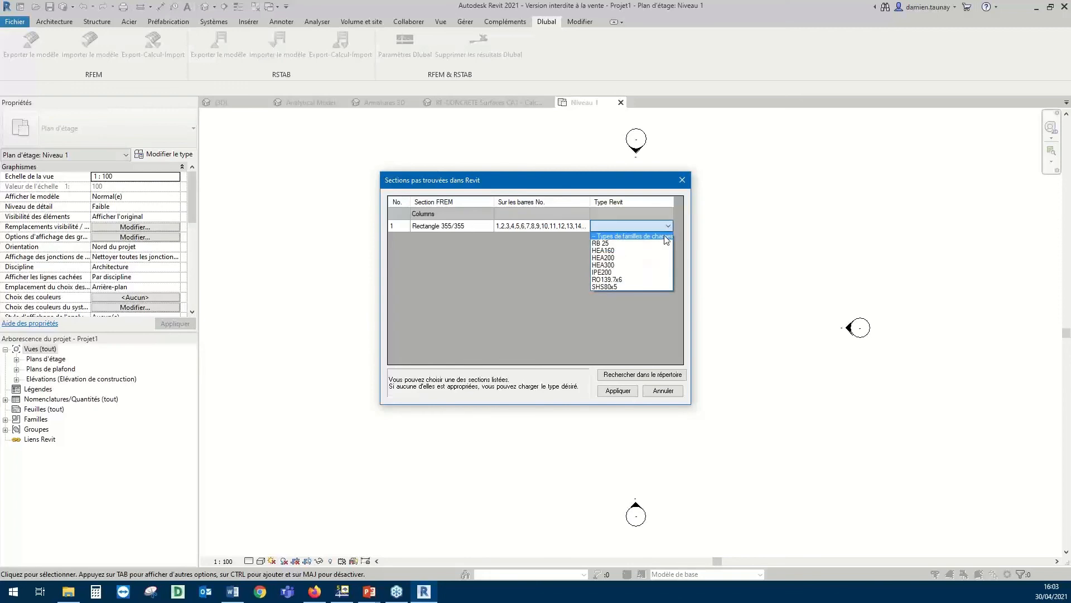
pyautogui.click(661, 233)
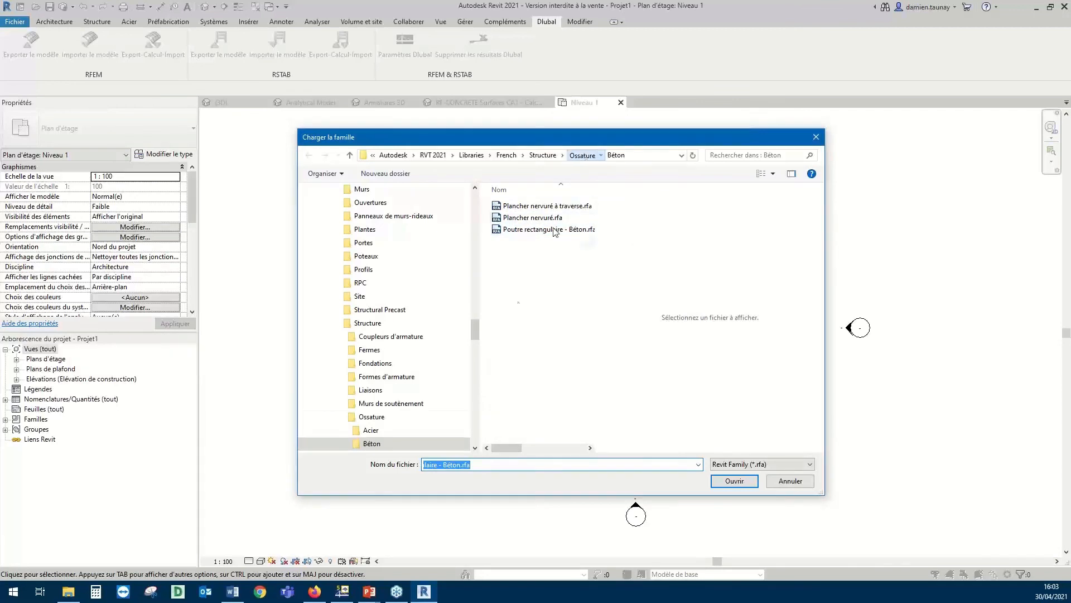
pyautogui.click(582, 155)
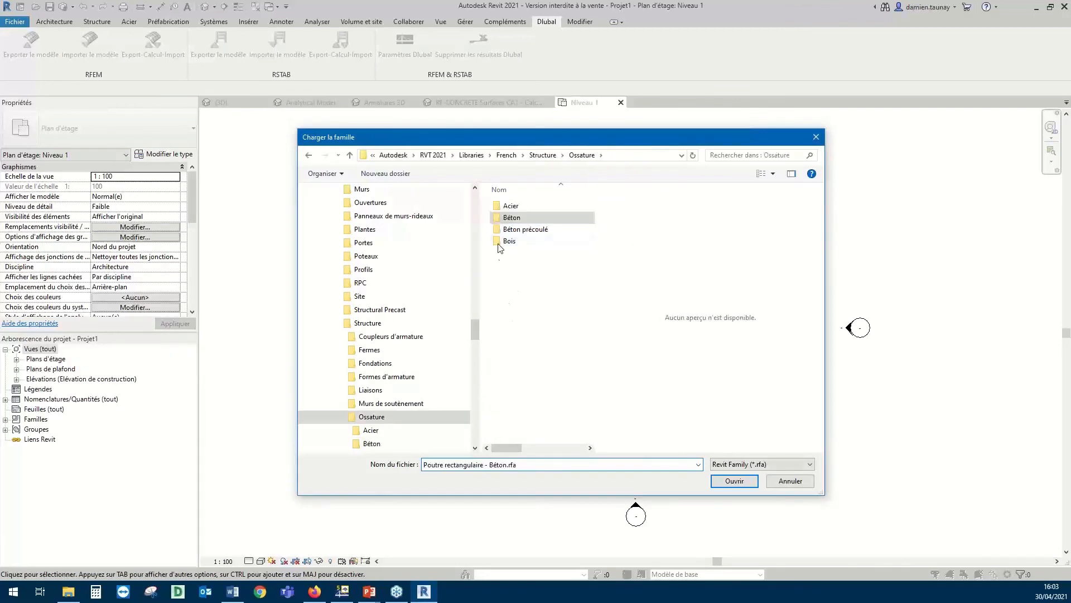
pyautogui.click(543, 155)
pyautogui.doubleClick(515, 288)
pyautogui.doubleClick(516, 218)
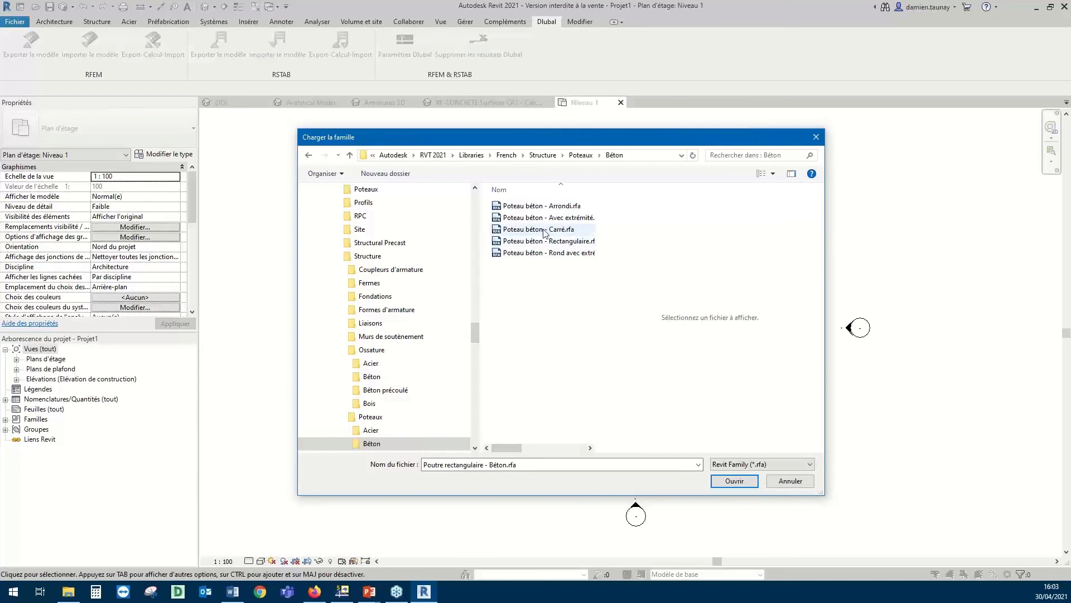
pyautogui.click(530, 244)
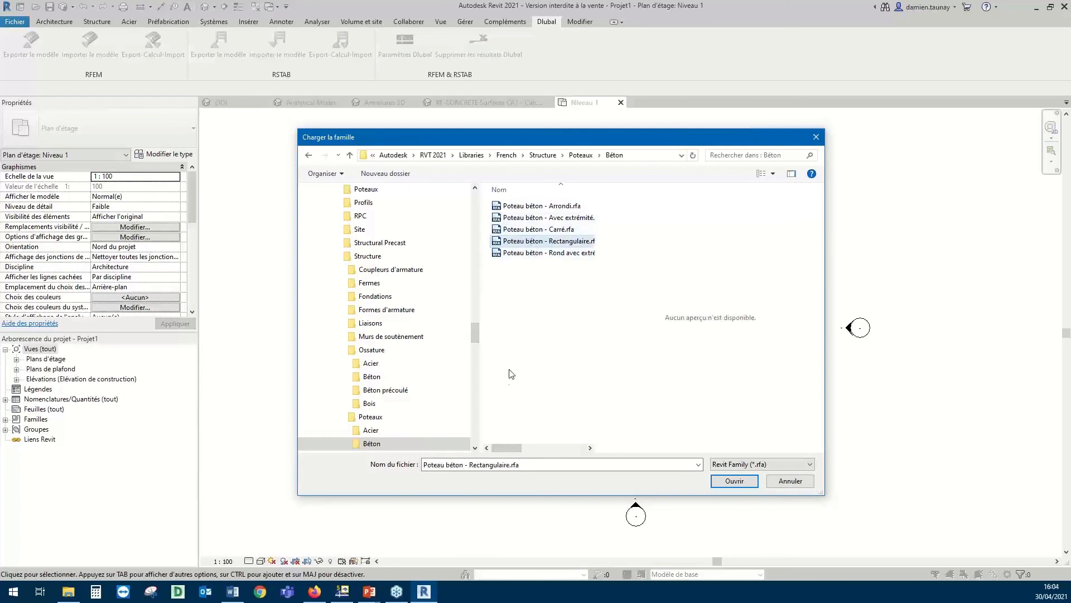
pyautogui.click(734, 480)
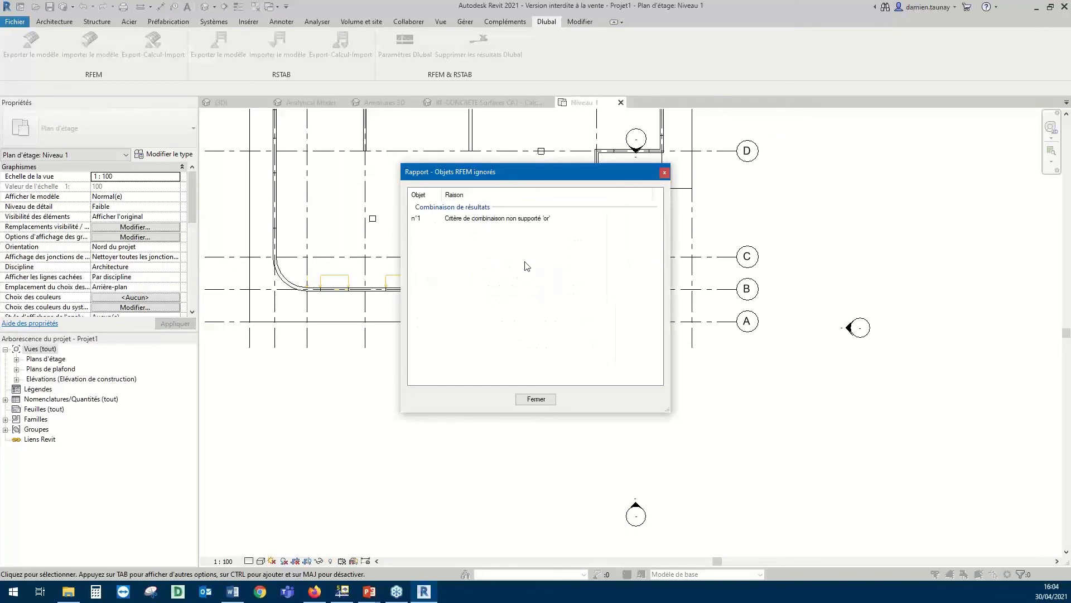
pyautogui.click(536, 399)
# Open the default 3D view of the imported building and display it in the shaded visual style
pyautogui.moveTo(461, 287); pyautogui.dragTo(543, 442, button='middle')
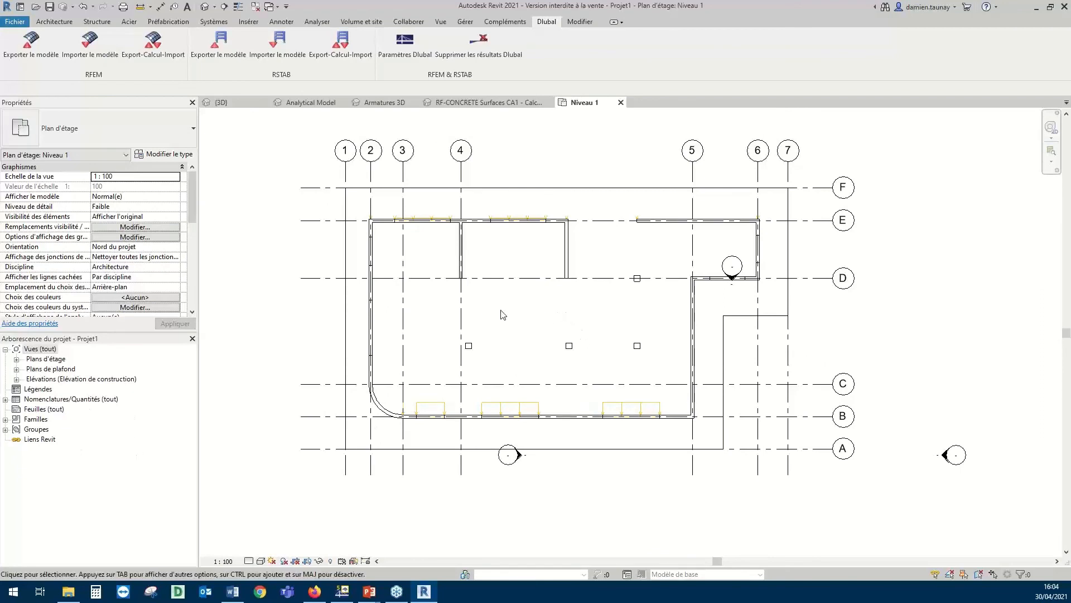
pyautogui.click(449, 21)
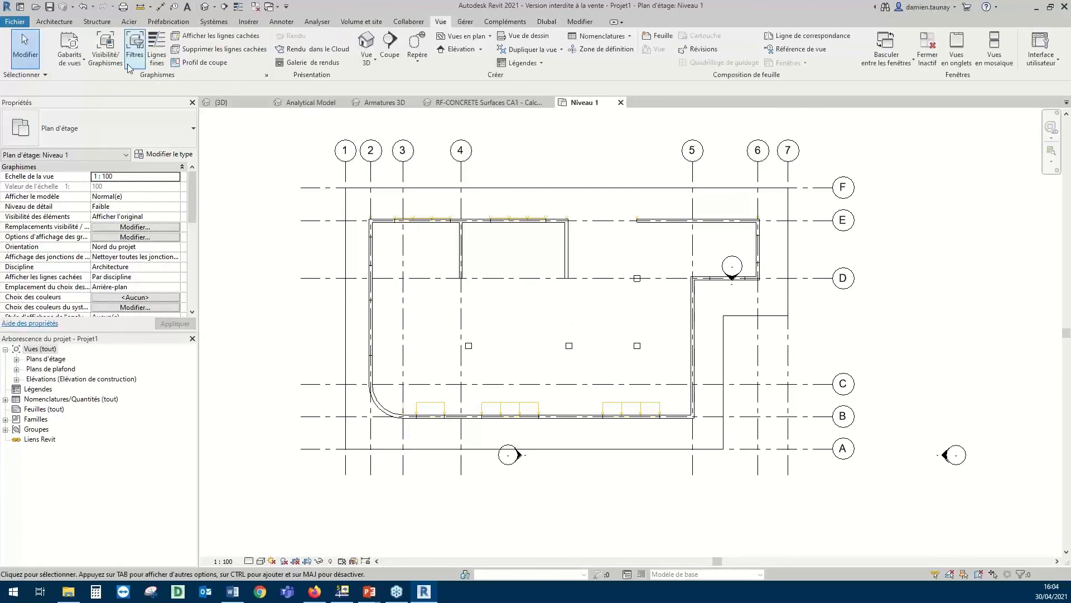
pyautogui.click(365, 54)
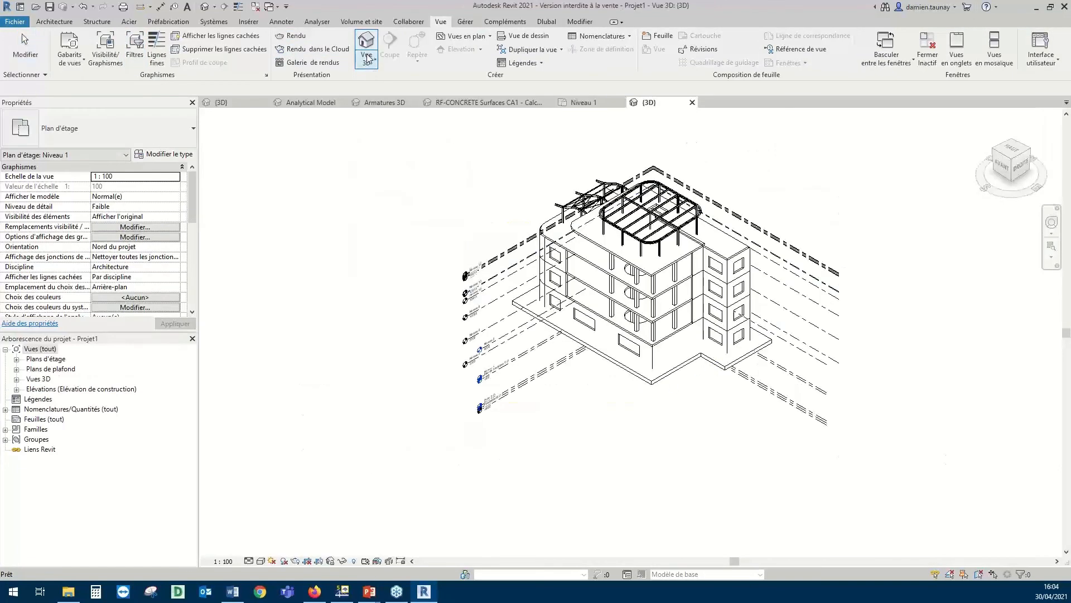
pyautogui.scroll(3, 684, 303)
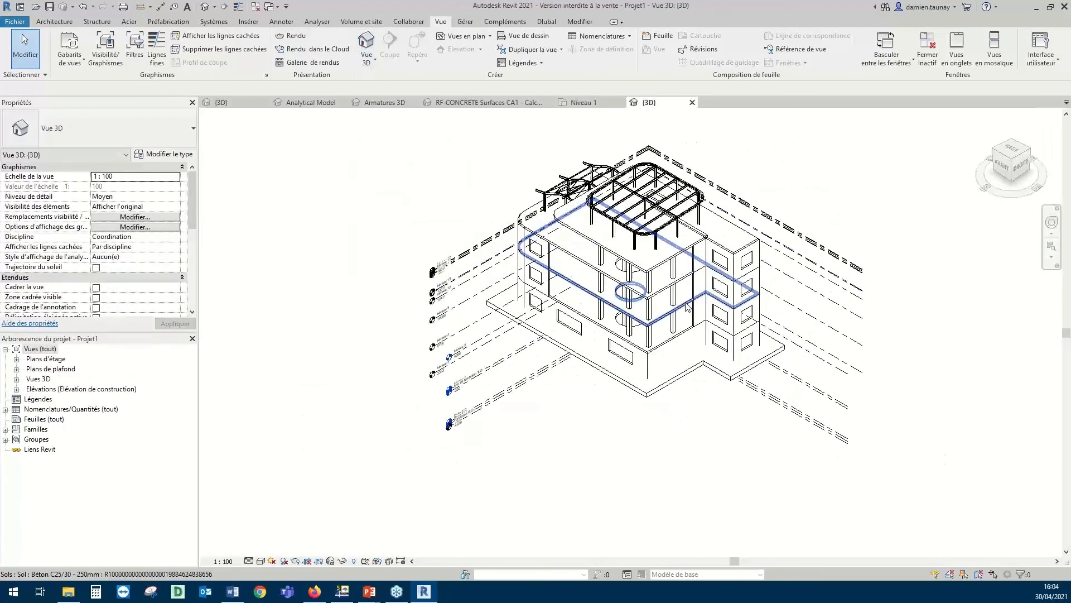
pyautogui.click(258, 562)
pyautogui.click(291, 520)
pyautogui.moveTo(475, 391)
pyautogui.keyDown('shift'); pyautogui.mouseDown(button='middle')
pyautogui.moveTo(585, 315)
pyautogui.moveTo(522, 445)
pyautogui.moveTo(519, 427)
pyautogui.mouseUp(button='middle'); pyautogui.keyUp('shift')
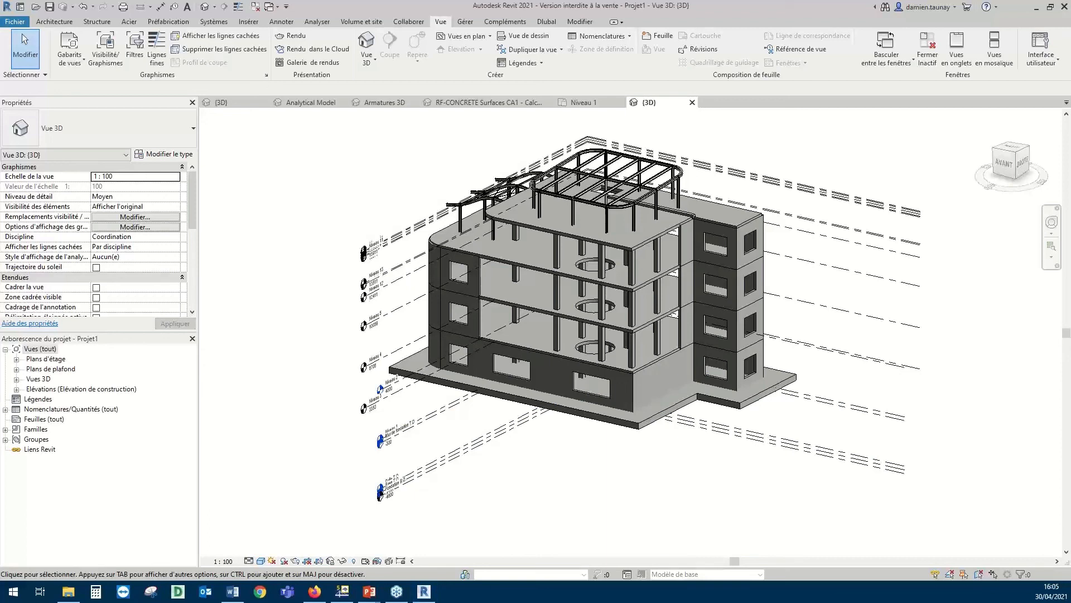
pyautogui.hotkey('alt', 'Tab')
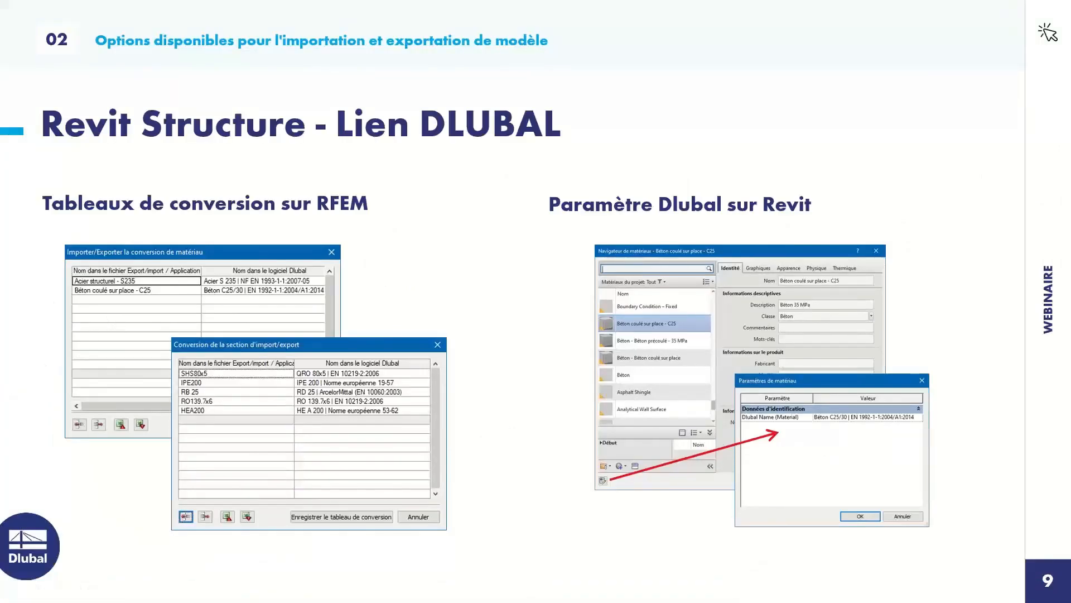
pyautogui.click(203, 333)
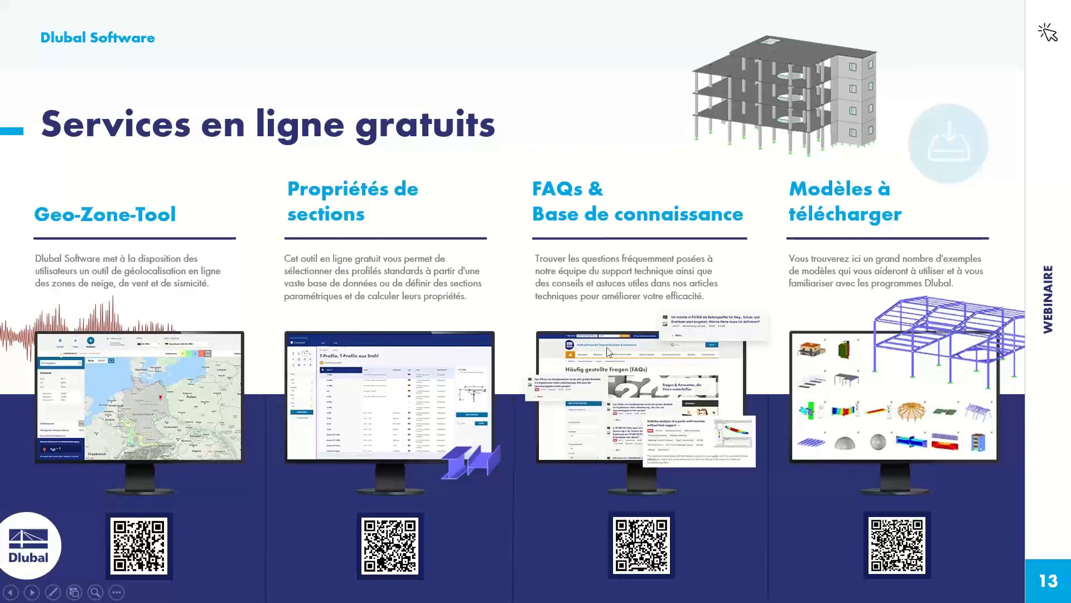
pyautogui.click(509, 325)
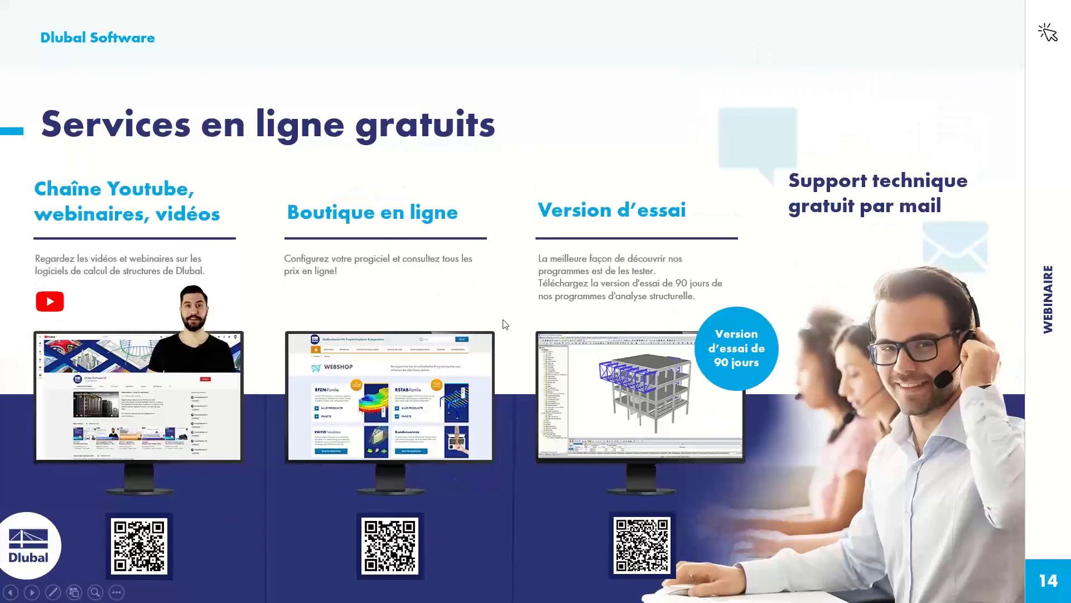